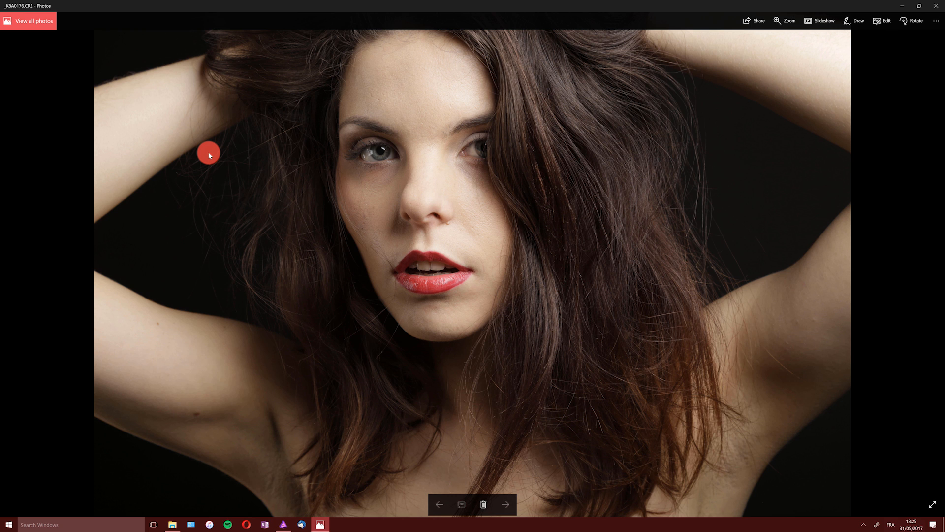
Step: Turn on drawing over the photo and draw a red arrow from the raised arm towards the hair beside the face
key("ctrl+d")
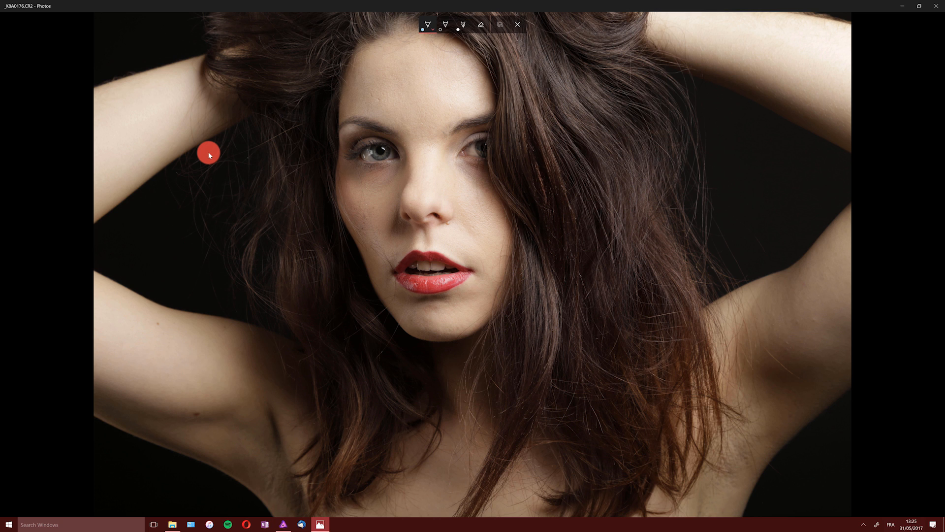
left_click(427, 25)
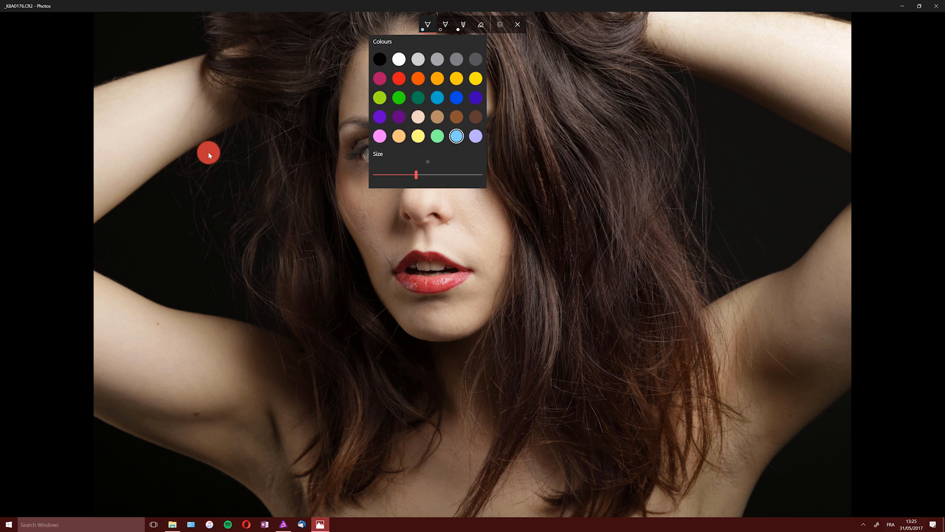
left_click(399, 78)
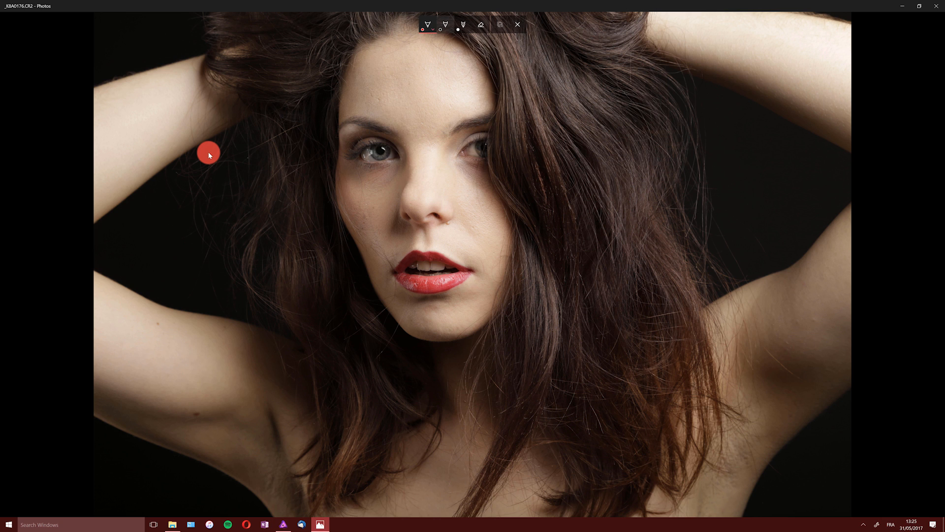
mouse_move(829, 43)
left_mouse_down()
mouse_move(581, 143)
mouse_move(618, 147)
left_mouse_up()
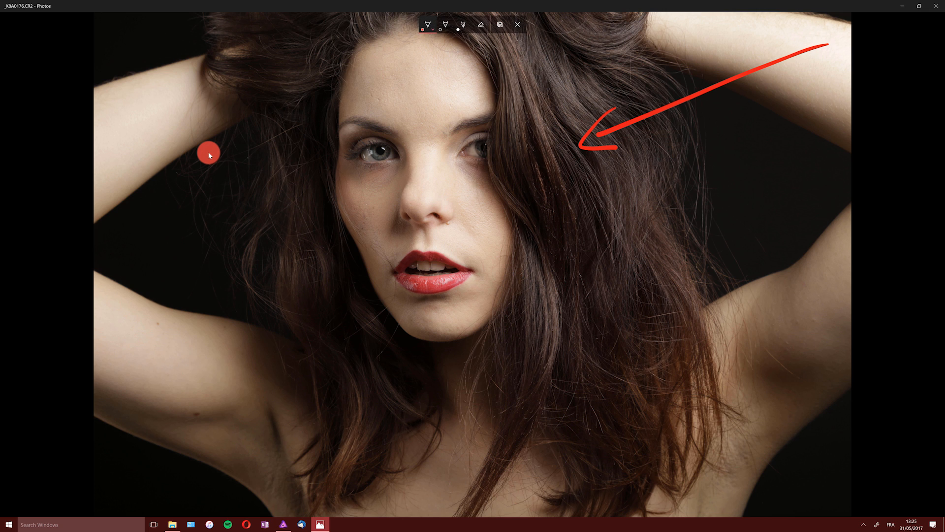
Step: Outline in orange the bright areas on the forehead, along the nose and cheek, and above the upper lip
left_click(428, 25)
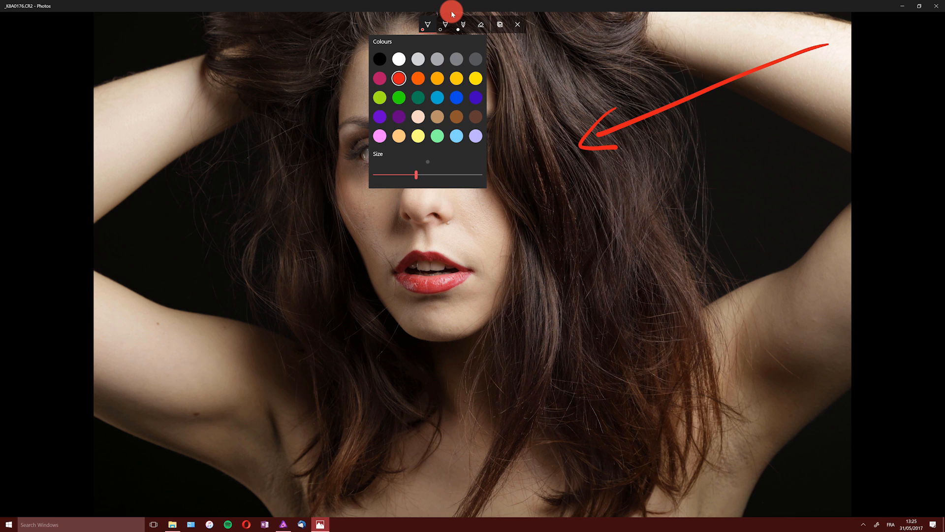
left_click(417, 78)
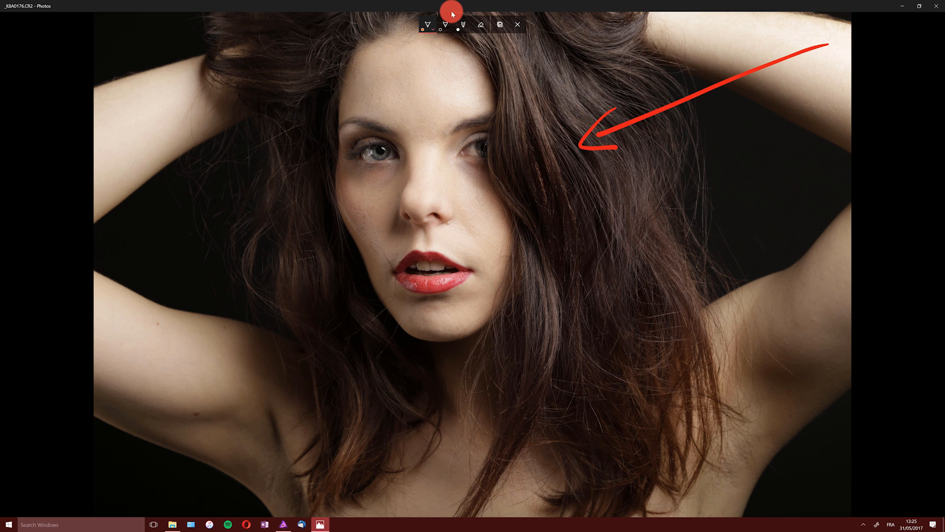
mouse_move(453, 48)
left_mouse_down()
mouse_move(433, 66)
mouse_move(430, 86)
mouse_move(440, 105)
mouse_move(471, 114)
mouse_move(489, 93)
mouse_move(476, 62)
mouse_move(455, 53)
left_mouse_up()
mouse_move(426, 142)
left_mouse_down()
mouse_move(419, 182)
mouse_move(446, 205)
mouse_move(469, 208)
mouse_move(474, 183)
mouse_move(417, 143)
left_mouse_up()
mouse_move(424, 228)
left_mouse_down()
mouse_move(424, 246)
mouse_move(471, 267)
mouse_move(453, 224)
mouse_move(432, 221)
left_mouse_up()
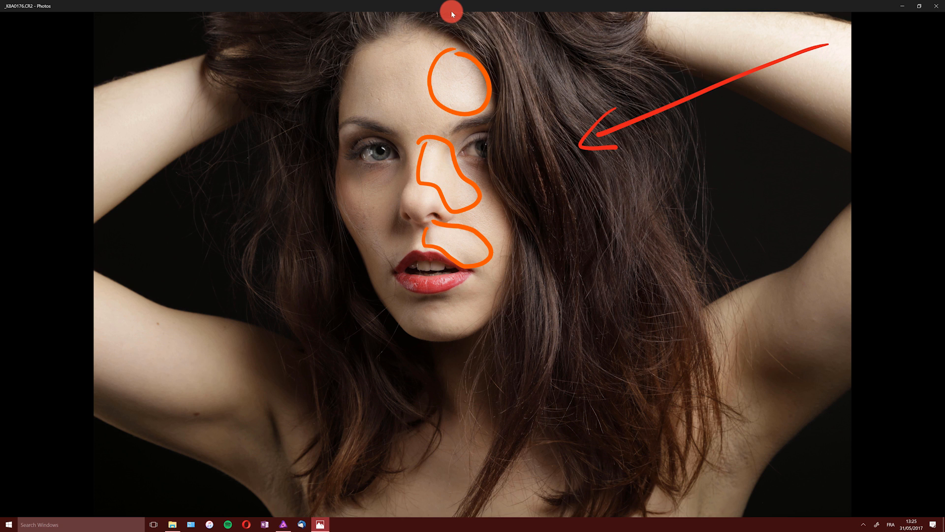
Step: Hatch the three outlined highlight areas with short orange diagonal strokes
left_click_drag(431, 80, 468, 61)
mouse_move(446, 91)
left_mouse_down()
mouse_move(467, 74)
mouse_move(477, 89)
left_mouse_up()
left_click_drag(422, 164, 446, 143)
left_click_drag(430, 181, 450, 163)
mouse_move(444, 193)
left_mouse_down()
mouse_move(460, 176)
mouse_move(469, 189)
left_mouse_up()
mouse_move(429, 242)
left_mouse_down()
mouse_move(450, 224)
mouse_move(482, 241)
left_mouse_up()
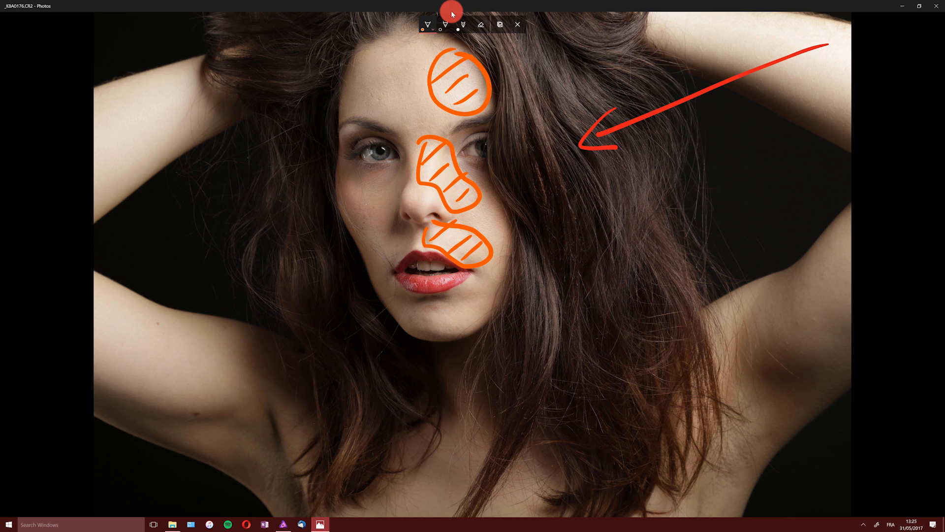
Step: Outline and hatch in brown the shadow areas at the forehead's edge and along the cheek and jaw
left_click(445, 13)
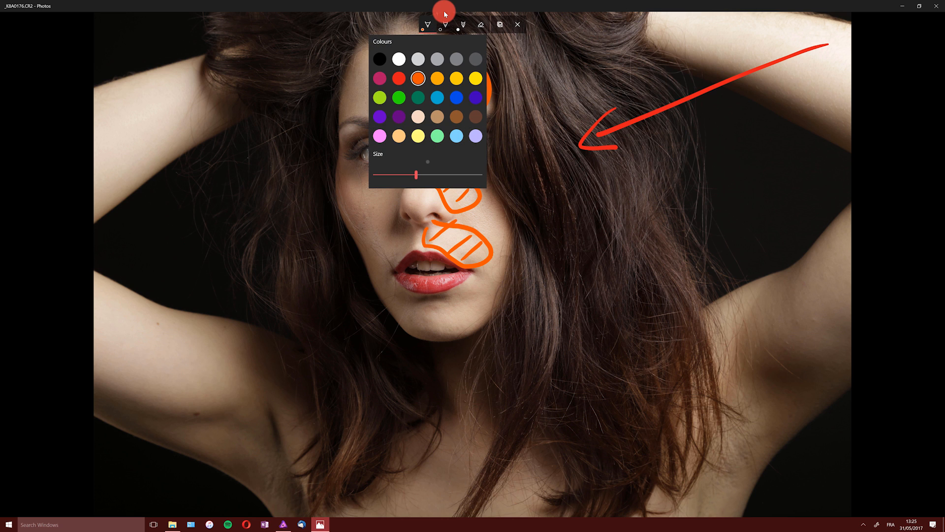
left_click(444, 13)
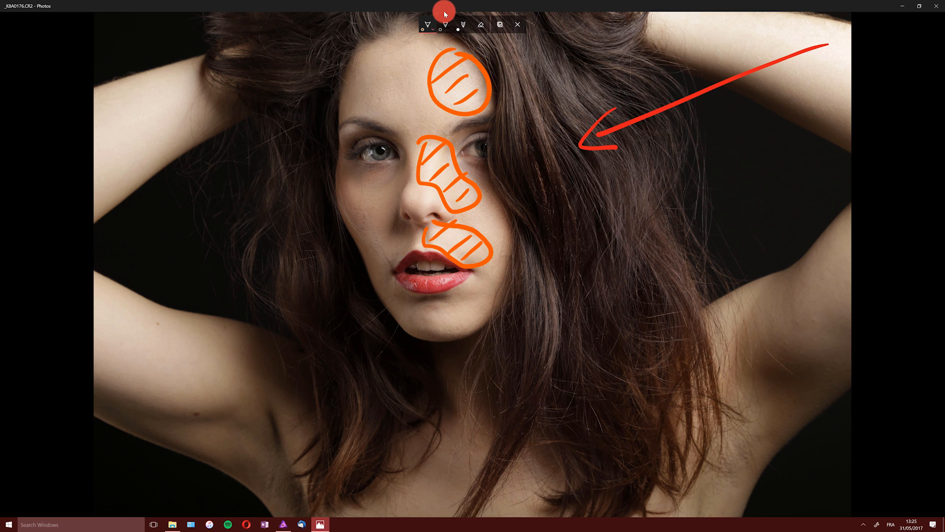
mouse_move(357, 56)
left_mouse_down()
mouse_move(340, 105)
mouse_move(379, 72)
mouse_move(383, 94)
mouse_move(350, 111)
left_mouse_up()
mouse_move(343, 180)
left_mouse_down()
mouse_move(363, 240)
mouse_move(383, 193)
mouse_move(373, 218)
mouse_move(383, 268)
mouse_move(432, 326)
mouse_move(404, 314)
mouse_move(364, 241)
left_mouse_up()
left_click_drag(369, 64, 353, 107)
left_click_drag(377, 73, 361, 107)
mouse_move(357, 183)
left_mouse_down()
mouse_move(352, 215)
mouse_move(361, 225)
left_mouse_up()
left_click_drag(371, 221, 366, 238)
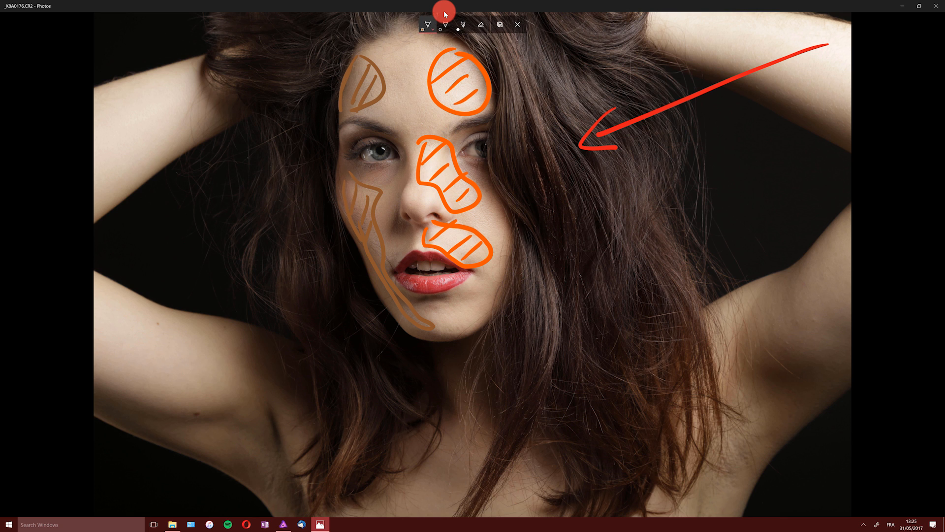
Step: Draw red arrows from the orange forehead and nose areas to the brown shadow areas
left_click(427, 24)
left_click(399, 78)
left_click_drag(452, 81, 360, 87)
left_click_drag(363, 87, 380, 93)
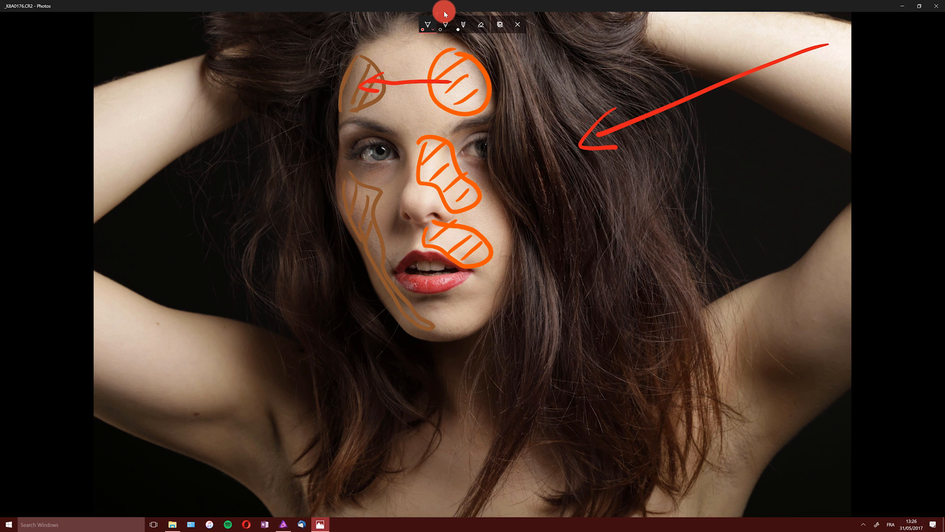
mouse_move(447, 186)
left_mouse_down()
mouse_move(364, 183)
mouse_move(379, 190)
left_mouse_up()
Step: Erase all marks on the face, keeping the large red arrow, and leave drawing mode
left_click(481, 24)
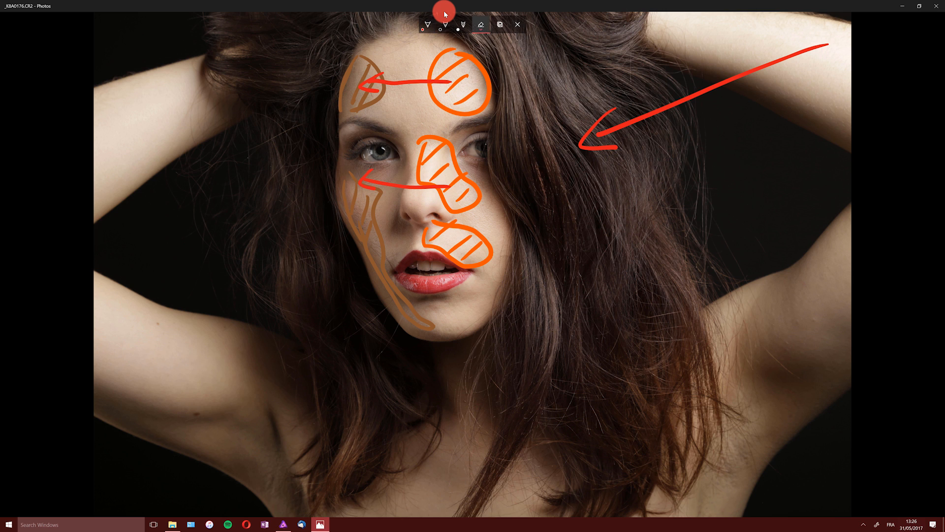
left_click(408, 82)
left_click_drag(449, 69, 457, 85)
left_click(384, 88)
mouse_move(373, 98)
left_mouse_down()
mouse_move(352, 98)
mouse_move(362, 87)
left_mouse_up()
left_click_drag(388, 189, 346, 204)
mouse_move(458, 170)
left_mouse_down()
mouse_move(440, 172)
mouse_move(462, 196)
left_mouse_up()
mouse_move(463, 196)
left_mouse_down()
mouse_move(455, 224)
mouse_move(472, 251)
left_mouse_up()
left_click(369, 232)
left_click_drag(465, 97, 470, 114)
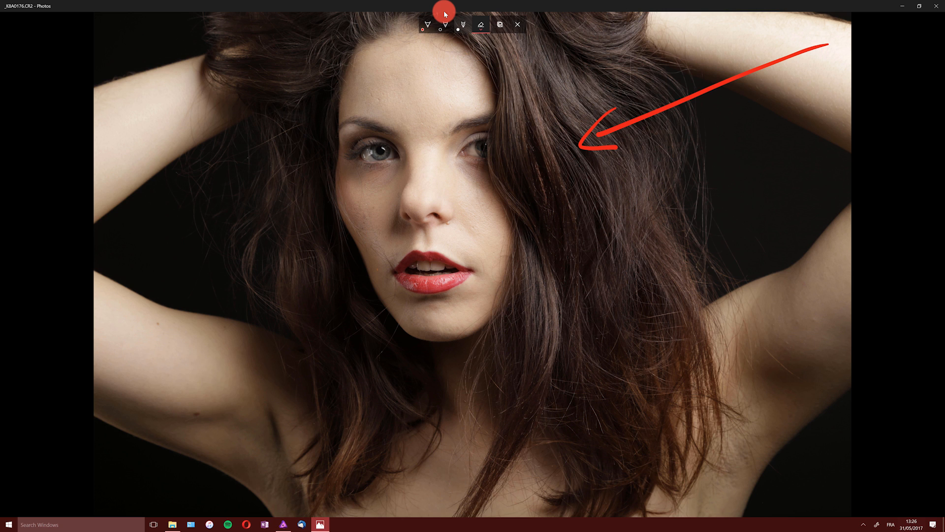
left_click(517, 24)
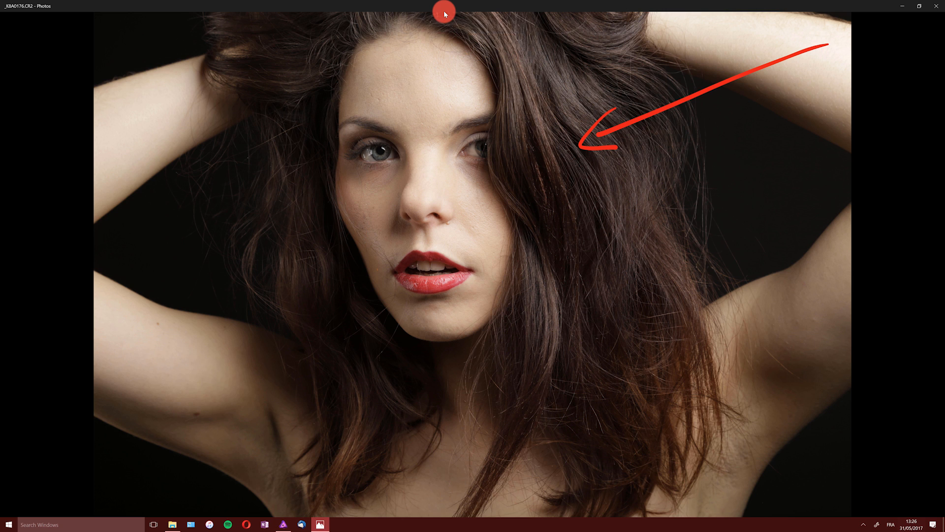
Step: Mark the contours around both eyes with thin red pencil strokes
left_click(445, 25)
left_click(417, 78)
mouse_move(384, 144)
left_mouse_down()
mouse_move(373, 154)
mouse_move(393, 145)
left_mouse_up()
mouse_move(485, 141)
left_mouse_down()
mouse_move(465, 152)
mouse_move(485, 157)
left_mouse_up()
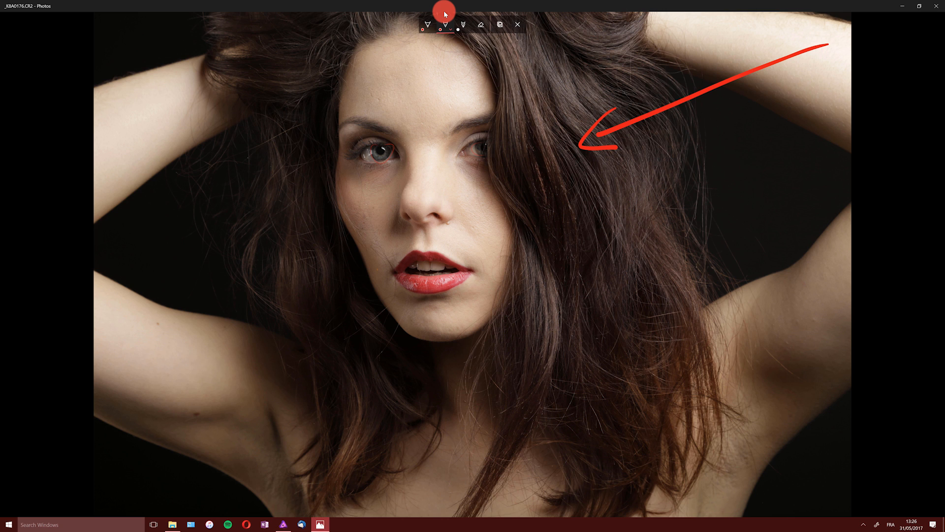
Step: Trace thin red pencil lines along the shadowed edge of the face, from the temple down to the jaw
left_click(446, 24)
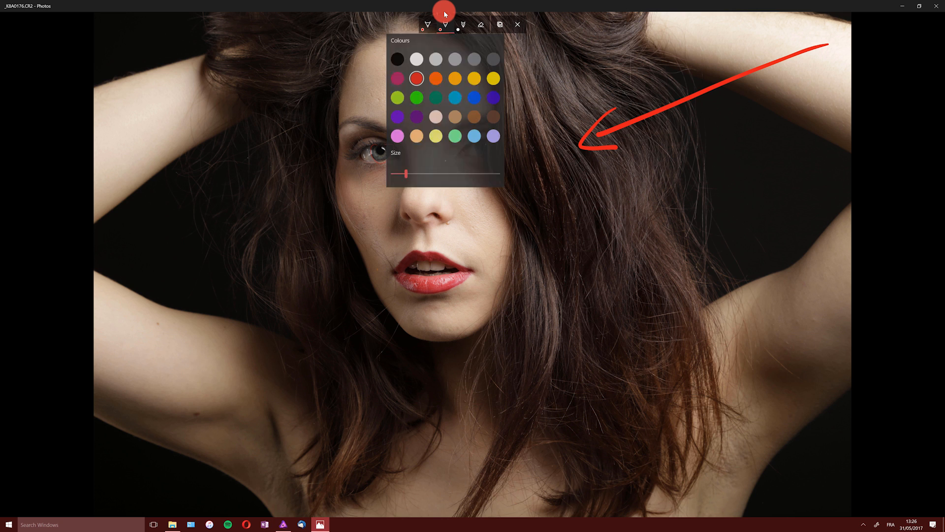
left_click(446, 24)
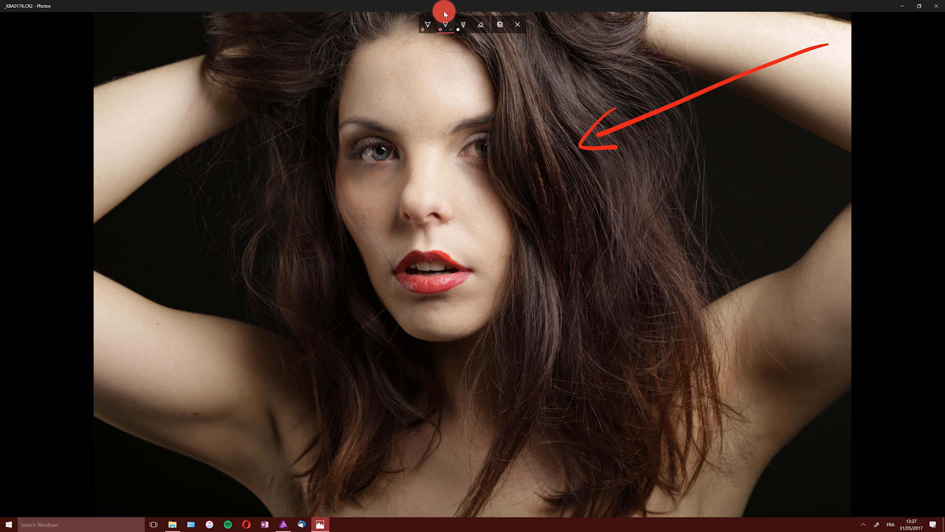
mouse_move(344, 152)
left_mouse_down()
mouse_move(362, 192)
mouse_move(364, 320)
mouse_move(391, 326)
mouse_move(375, 352)
left_mouse_up()
left_click_drag(329, 99, 335, 158)
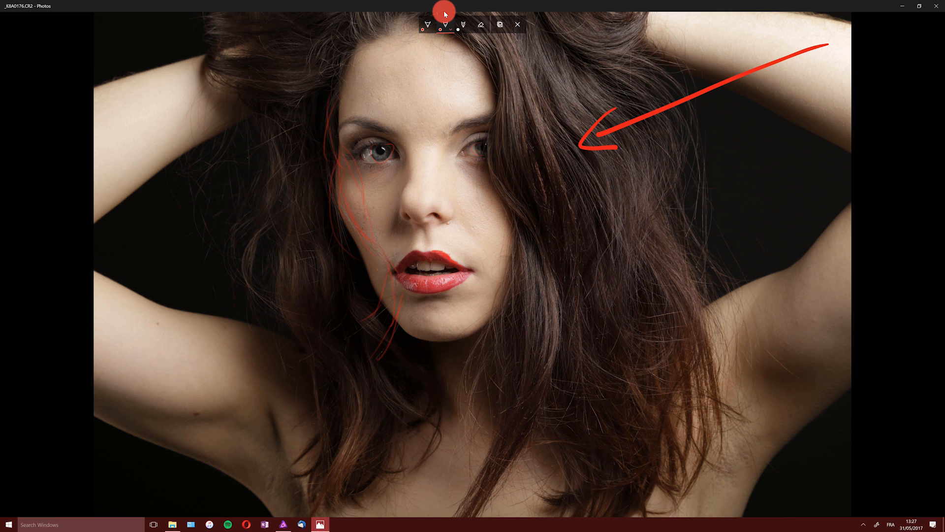
Step: Trace flowing red pencil lines along the hair strands on both sides of the face
left_click(451, 23)
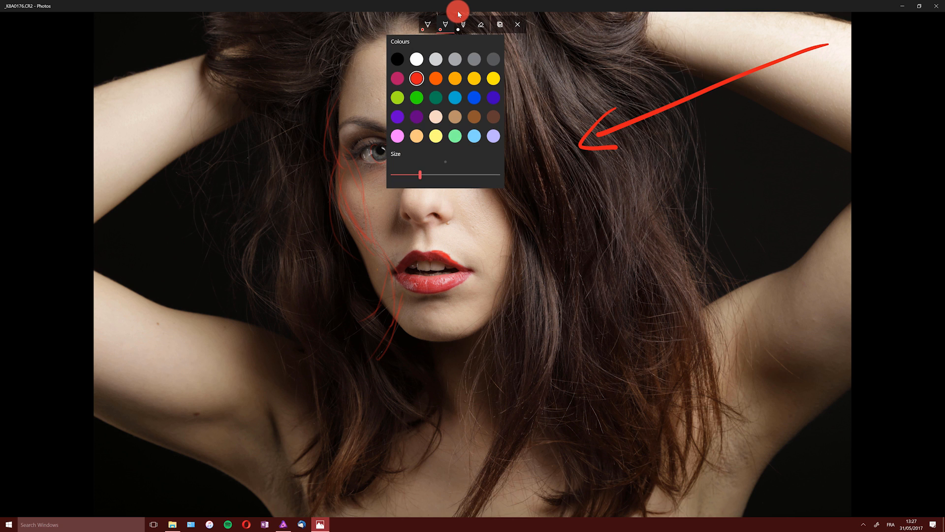
left_click(450, 24)
left_click_drag(534, 59, 566, 339)
left_click_drag(581, 145, 633, 394)
mouse_move(566, 39)
left_mouse_down()
mouse_move(616, 108)
mouse_move(642, 177)
left_mouse_up()
left_click_drag(337, 30, 258, 84)
left_click_drag(312, 123, 296, 200)
left_click_drag(320, 236, 329, 317)
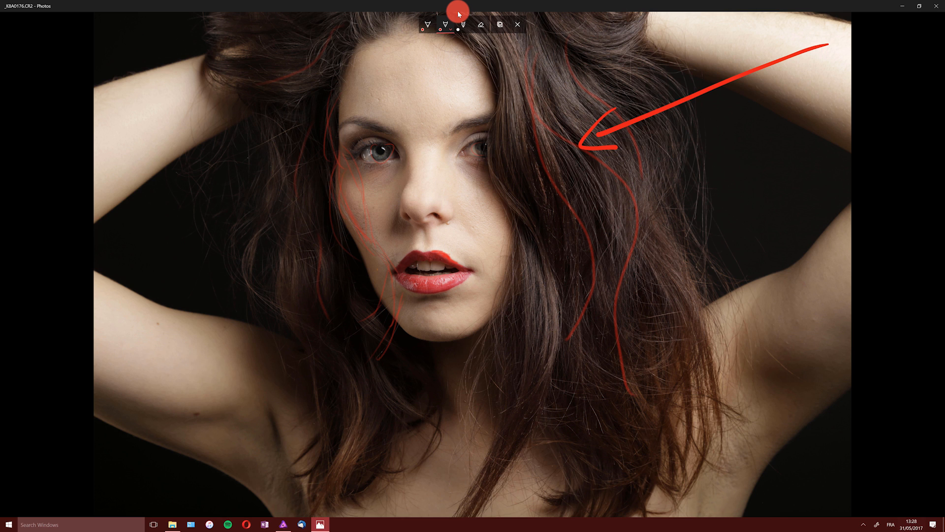
Step: Close the photo viewer and open the CR2 raw portrait from the SOURCE folder in Affinity Photo
left_click(936, 12)
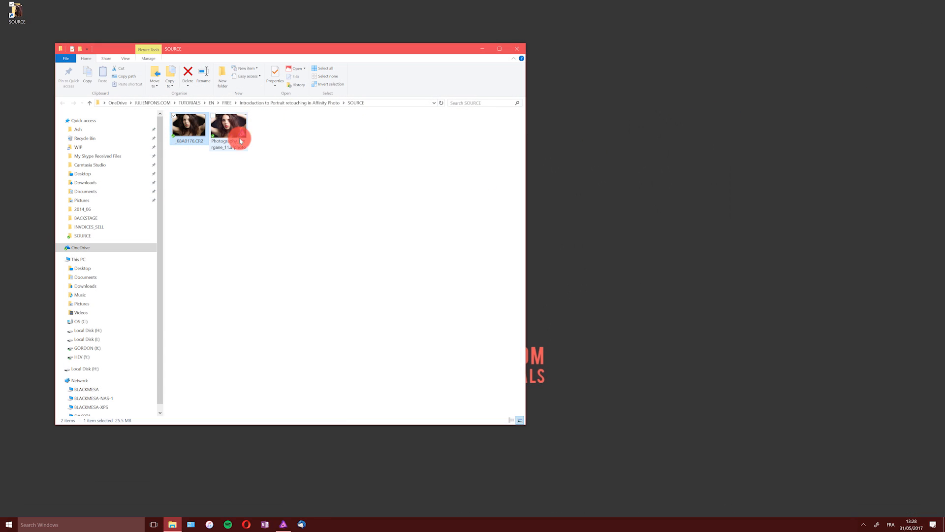
left_click(188, 83)
left_click(195, 153)
left_click_drag(188, 123, 405, 291)
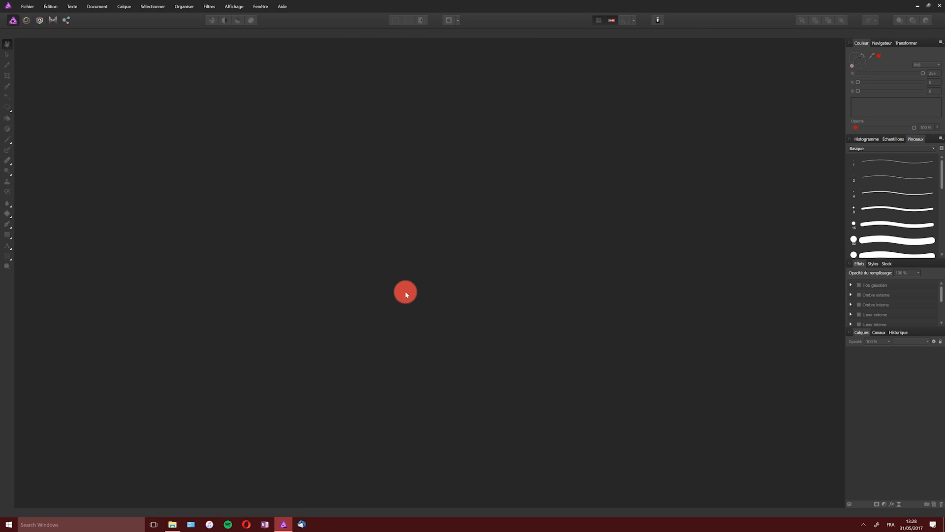
left_click_drag(611, 133, 532, 249)
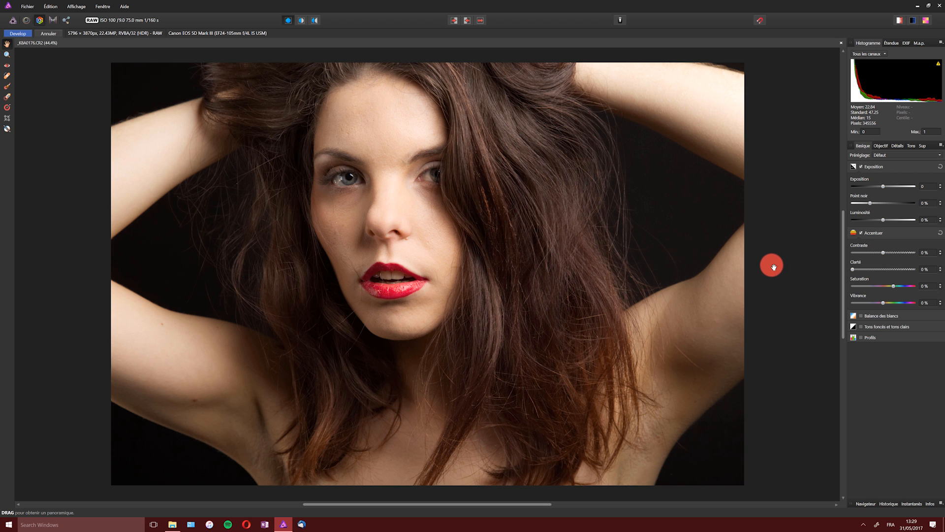
Step: Set the raw photo's black point to -3 % and develop the image
left_click(940, 205)
left_click(941, 205)
left_click(940, 205)
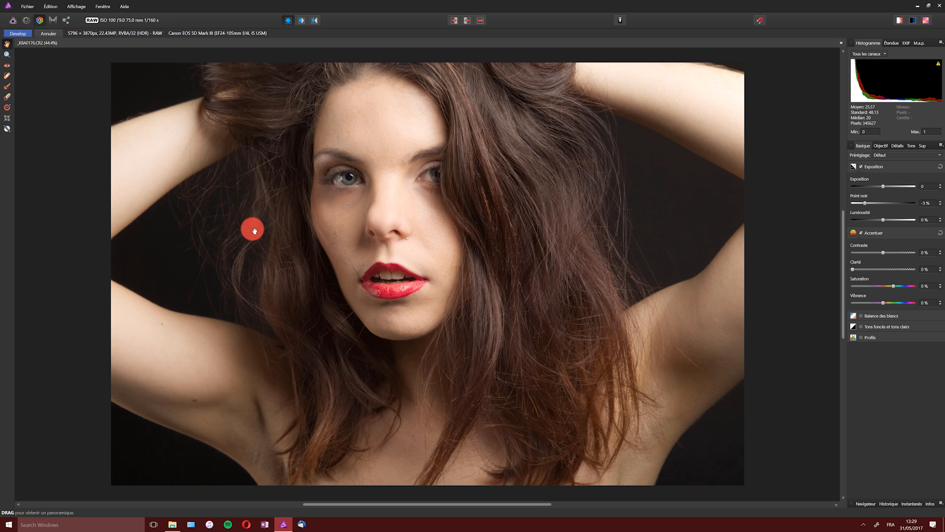
left_click(18, 34)
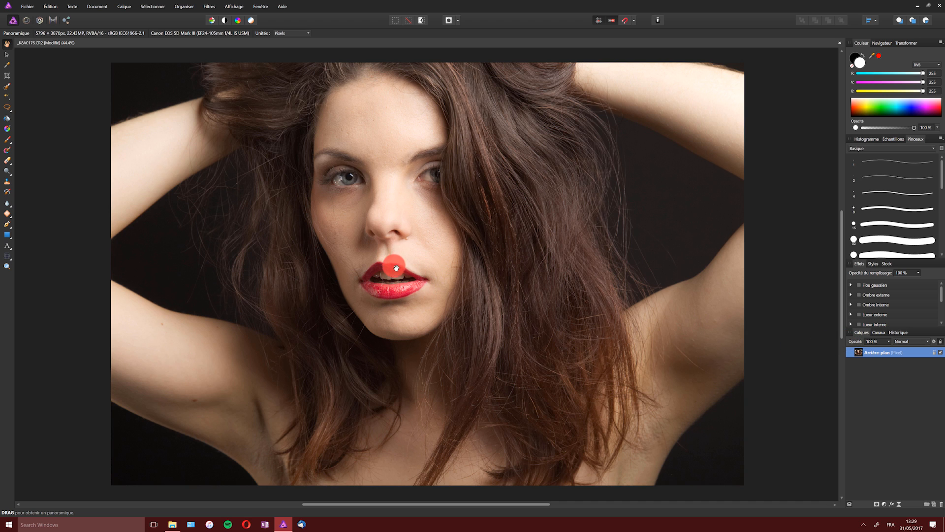
Step: Switch to the Liquify persona on the mouth, try a few pushes near the lips, and set the brush size to 128 px
key("z")
left_click(410, 275)
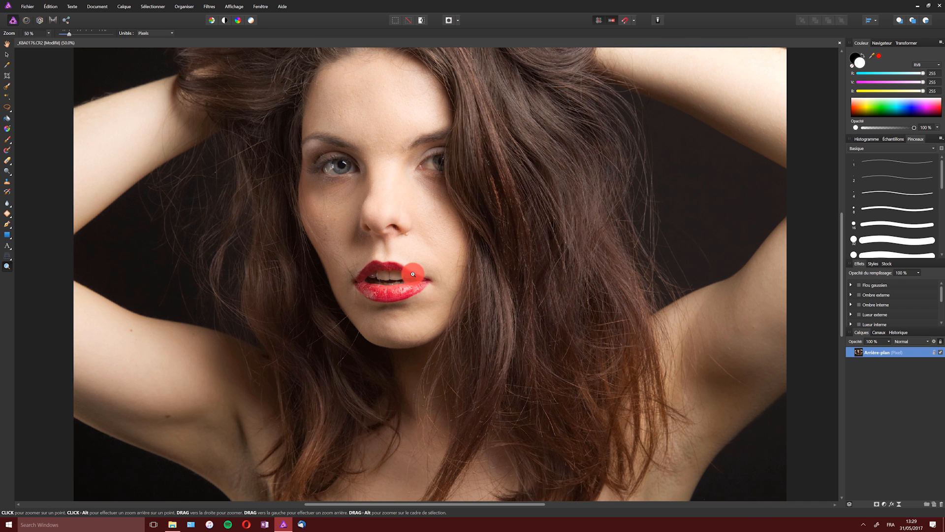
left_click(412, 275)
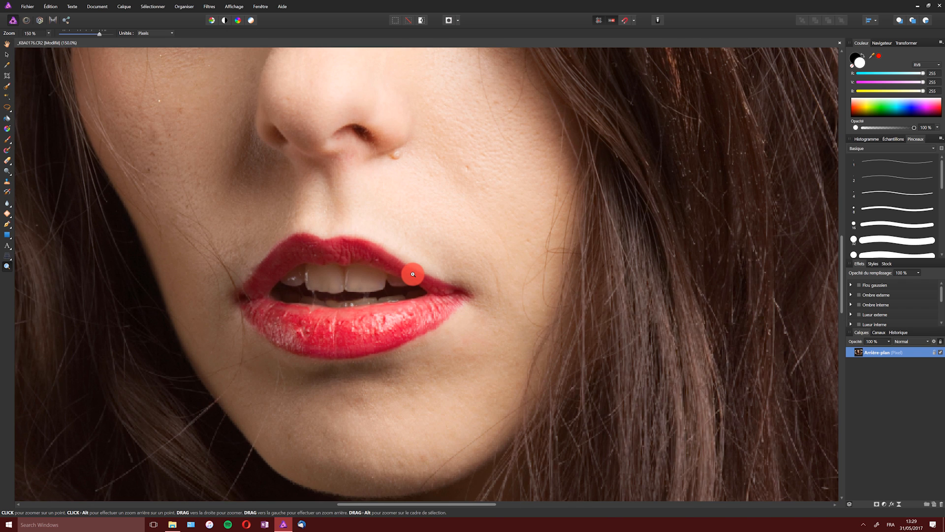
left_click(27, 20)
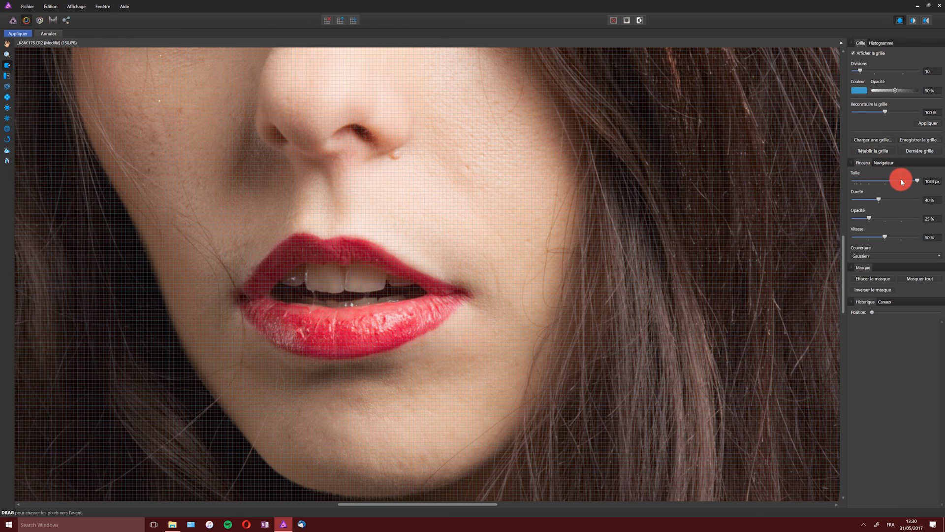
mouse_move(897, 184)
left_mouse_down()
mouse_move(475, 215)
mouse_move(747, 202)
mouse_move(873, 186)
mouse_move(497, 204)
mouse_move(867, 184)
mouse_move(719, 183)
left_mouse_up()
mouse_move(412, 229)
left_mouse_down()
mouse_move(388, 255)
mouse_move(384, 238)
mouse_move(380, 256)
mouse_move(388, 235)
mouse_move(406, 261)
mouse_move(359, 233)
mouse_move(390, 247)
left_mouse_up()
mouse_move(545, 301)
left_mouse_down()
mouse_move(488, 293)
mouse_move(481, 306)
mouse_move(338, 268)
mouse_move(485, 255)
left_mouse_up()
left_click_drag(911, 178, 859, 181)
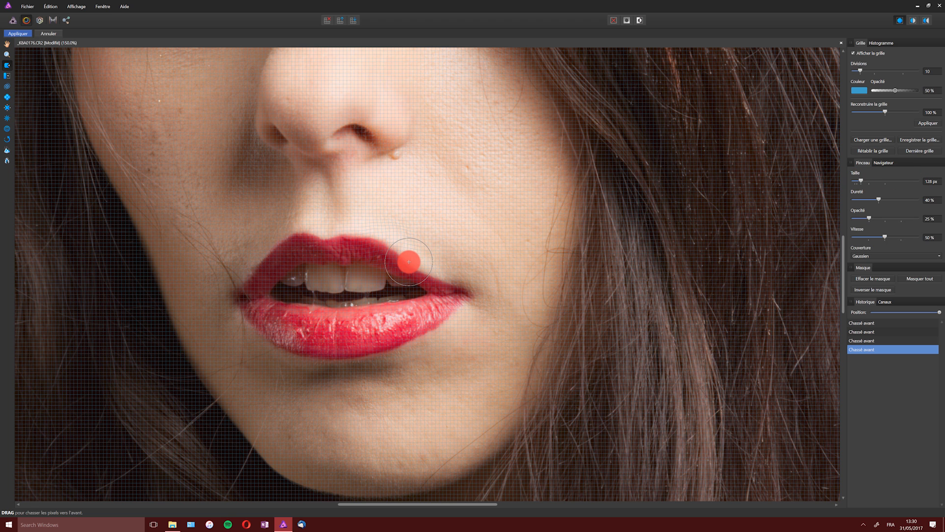
Step: Push the upper lip's contour into a smoother shape with the 128 px brush and hide the mesh grid
left_click_drag(409, 262, 410, 260)
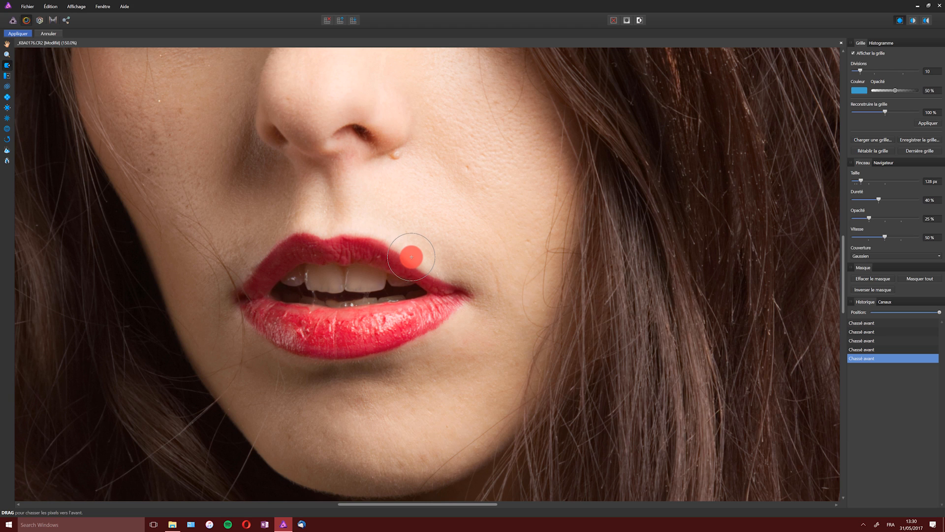
mouse_move(416, 268)
left_mouse_down()
mouse_move(446, 266)
mouse_move(390, 245)
left_mouse_up()
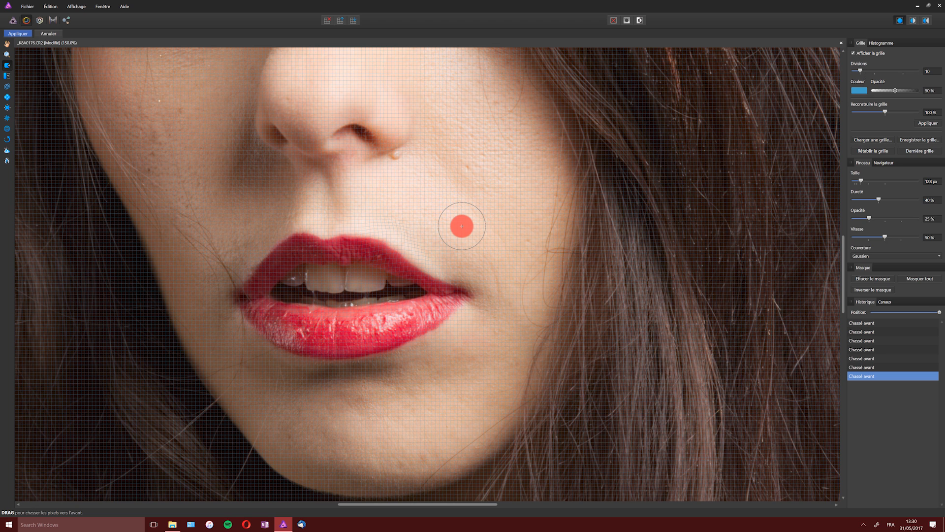
left_click(853, 53)
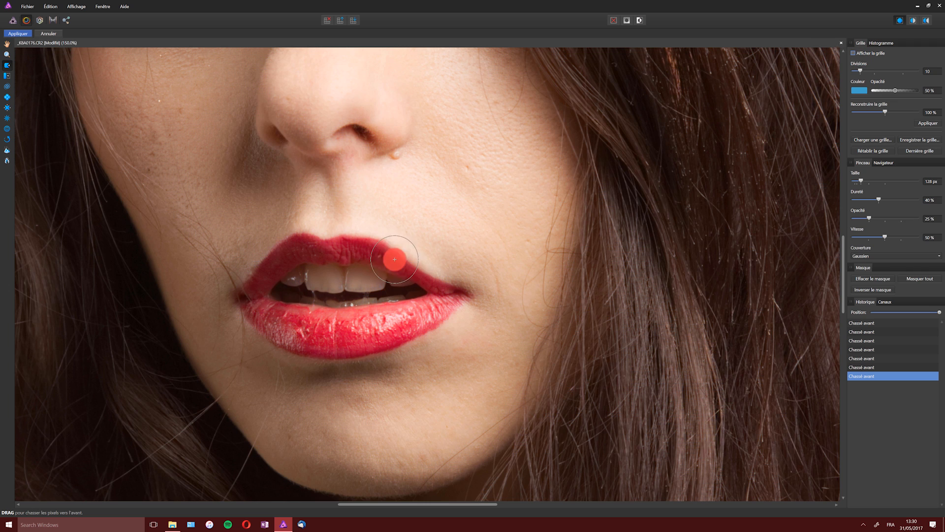
left_click(386, 246)
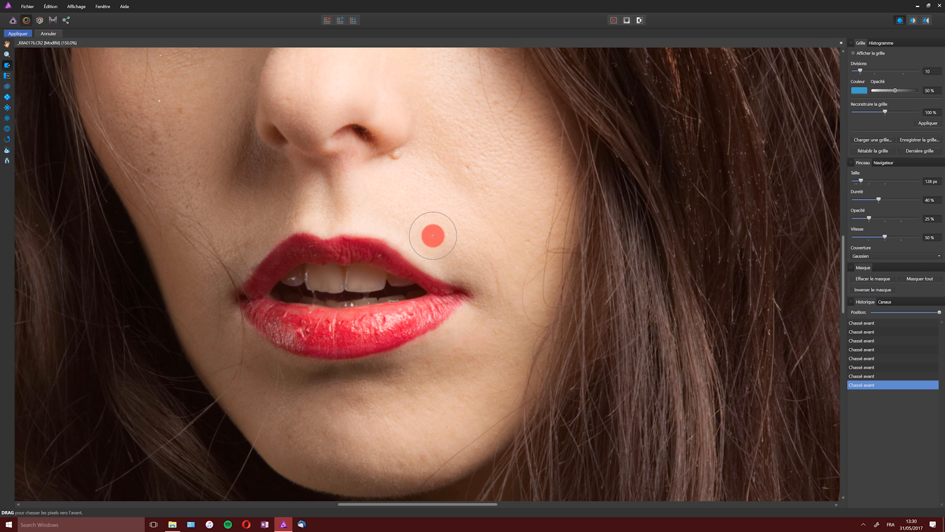
left_click(354, 231)
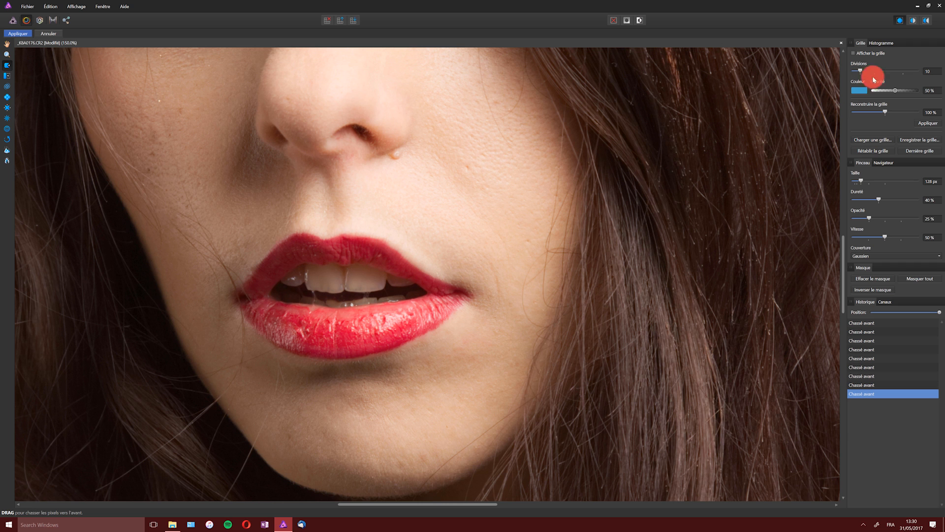
Step: Apply the Liquify reshaping and activate the Clone Brush for close work on the upper lip
left_click(18, 33)
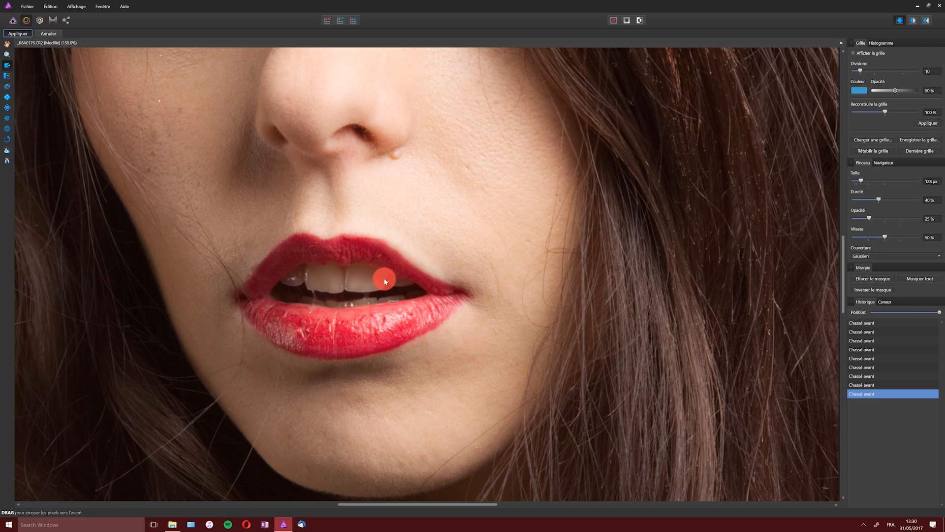
key("z")
left_click(370, 248)
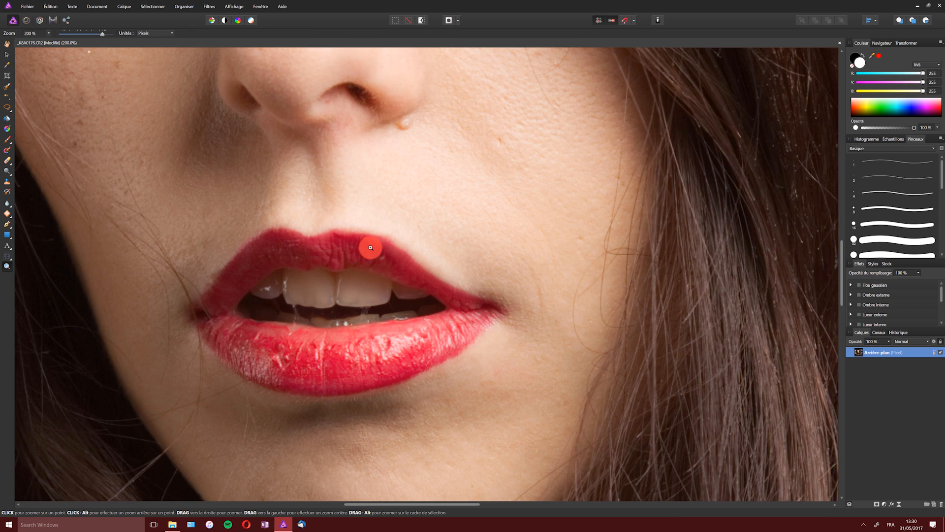
left_click(371, 248)
key("s")
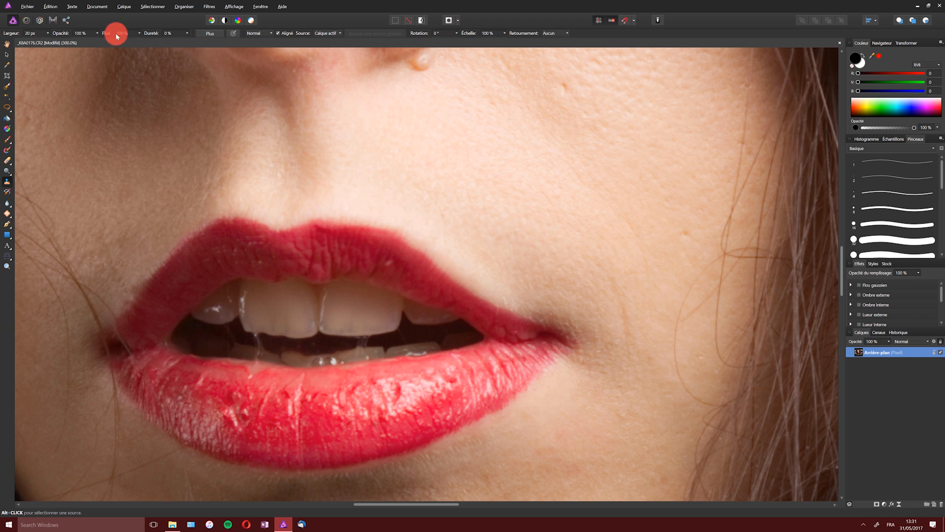
Step: Set the Clone Brush opacity to 62 % and clone a short stretch along the upper lip's edge
key("alt")
mouse_move(77, 34)
left_mouse_down()
mouse_move(45, 33)
mouse_move(56, 35)
left_mouse_up()
left_click(331, 224, "alt")
left_click_drag(329, 224, 346, 224)
key("z")
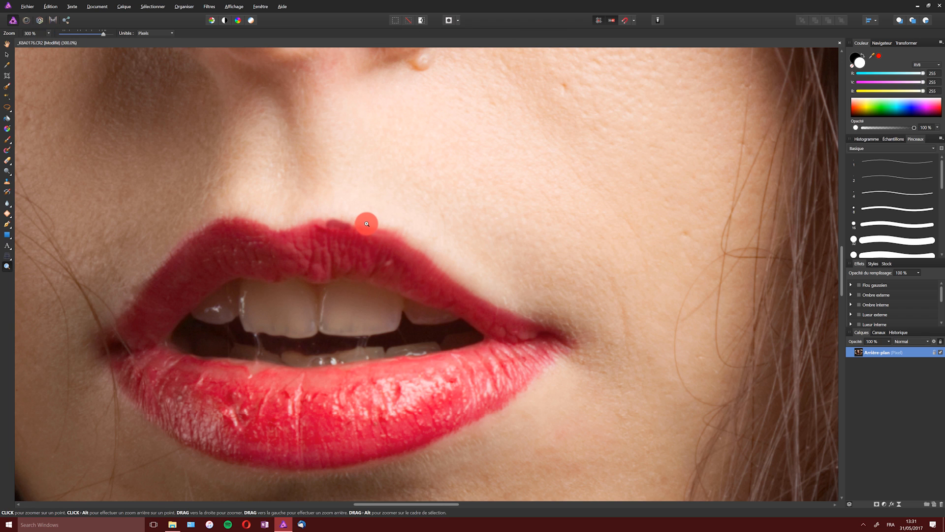
Step: Add a new pixel layer and try cloning the upper lip's edge onto it at 26 % opacity
key("s")
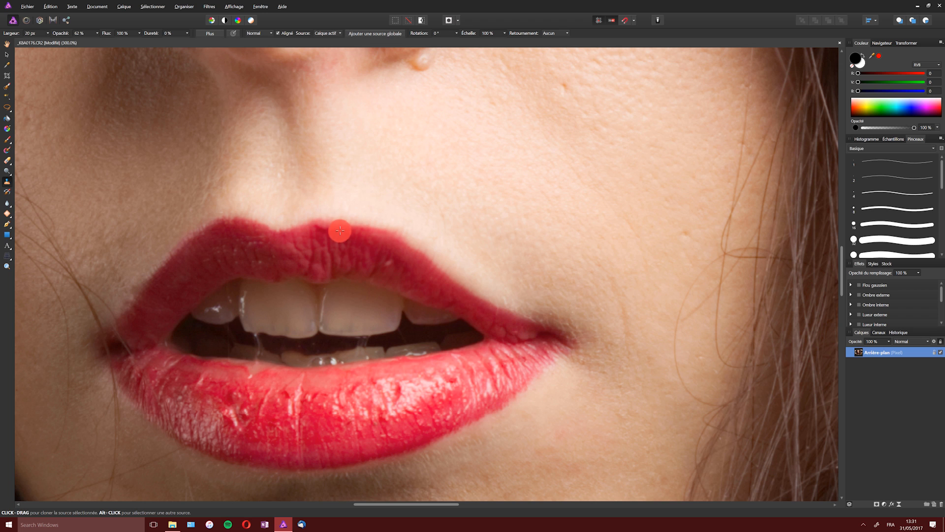
key("alt")
left_click(934, 506)
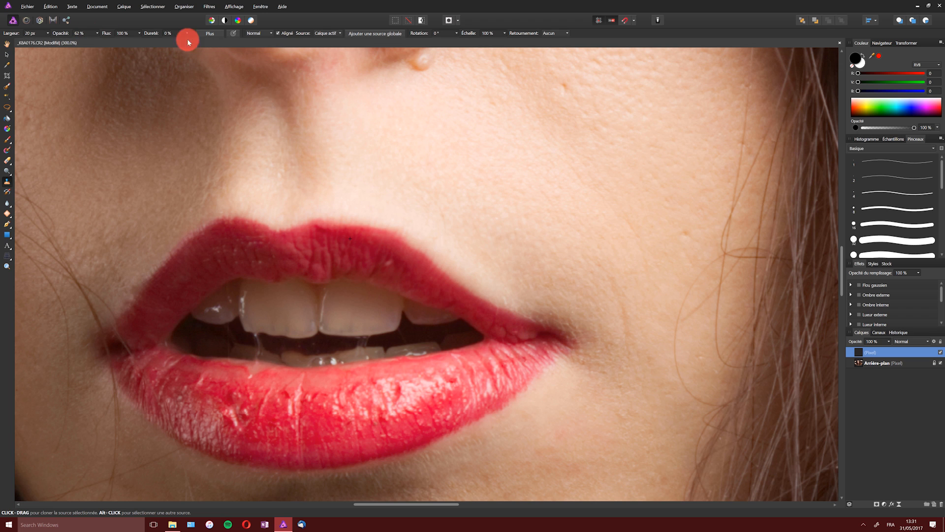
left_click_drag(67, 32, 55, 35)
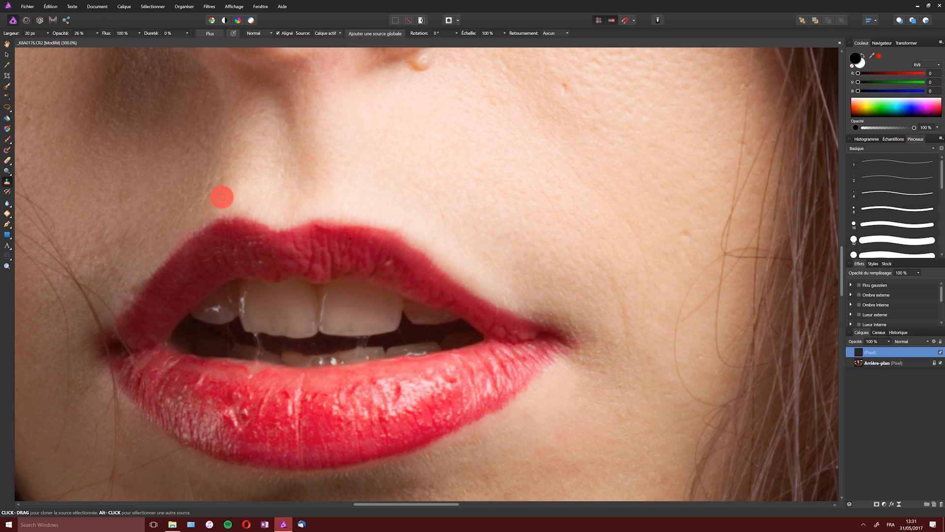
left_click(348, 234, "alt")
left_click_drag(323, 223, 348, 227)
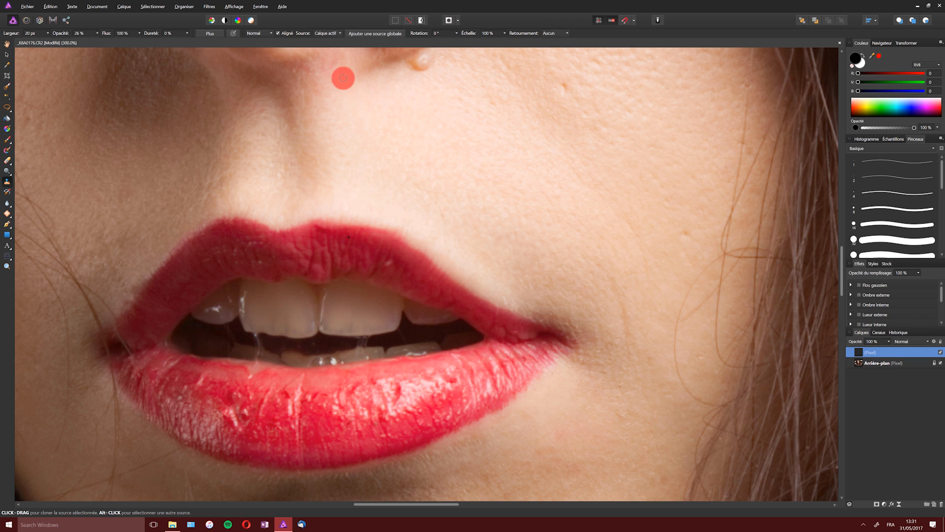
Step: Set the clone source to "Calque actif et sous-jacent" and the opacity to 11 %, and clone along the upper lip's contour
left_click(339, 33)
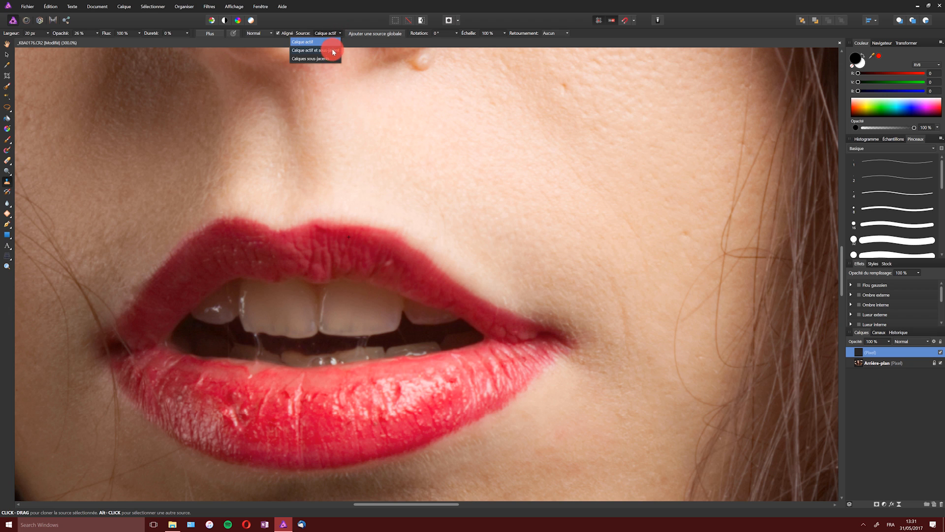
left_click(333, 49)
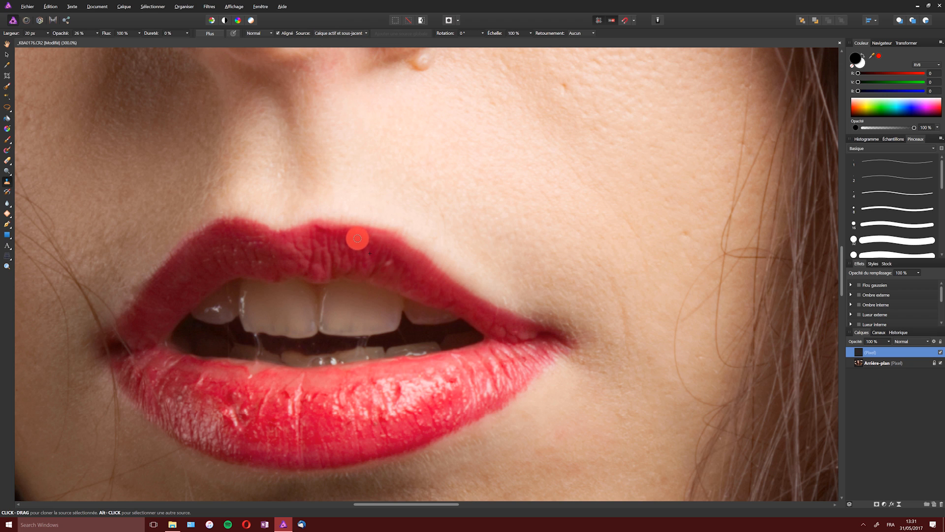
left_click_drag(58, 36, 55, 35)
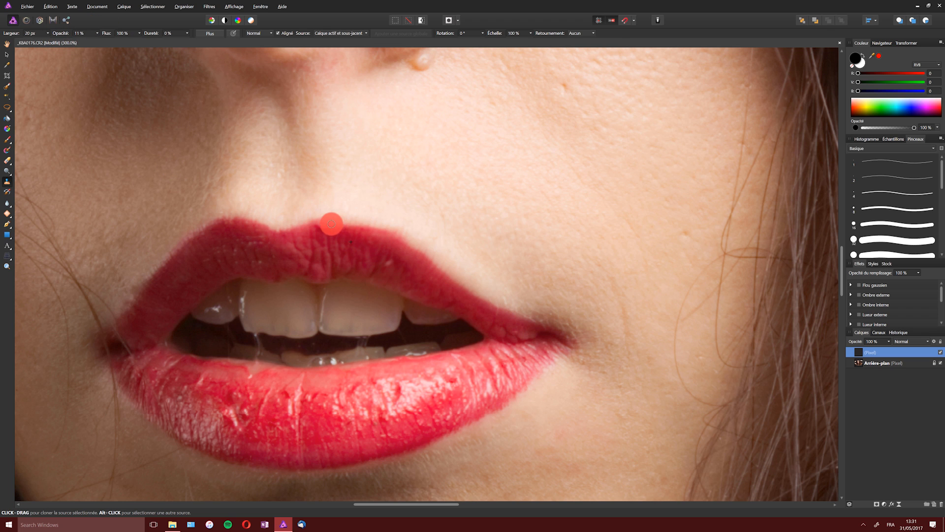
mouse_move(336, 225)
left_mouse_down()
mouse_move(382, 235)
mouse_move(330, 227)
mouse_move(367, 233)
mouse_move(356, 223)
mouse_move(384, 241)
mouse_move(339, 234)
mouse_move(332, 223)
mouse_move(320, 231)
mouse_move(325, 222)
mouse_move(364, 234)
mouse_move(360, 226)
mouse_move(350, 224)
mouse_move(399, 248)
mouse_move(392, 235)
mouse_move(415, 257)
mouse_move(391, 242)
mouse_move(410, 269)
mouse_move(439, 279)
mouse_move(432, 263)
mouse_move(454, 298)
mouse_move(419, 253)
mouse_move(488, 309)
mouse_move(445, 286)
mouse_move(500, 313)
mouse_move(443, 284)
mouse_move(441, 269)
mouse_move(503, 315)
left_mouse_up()
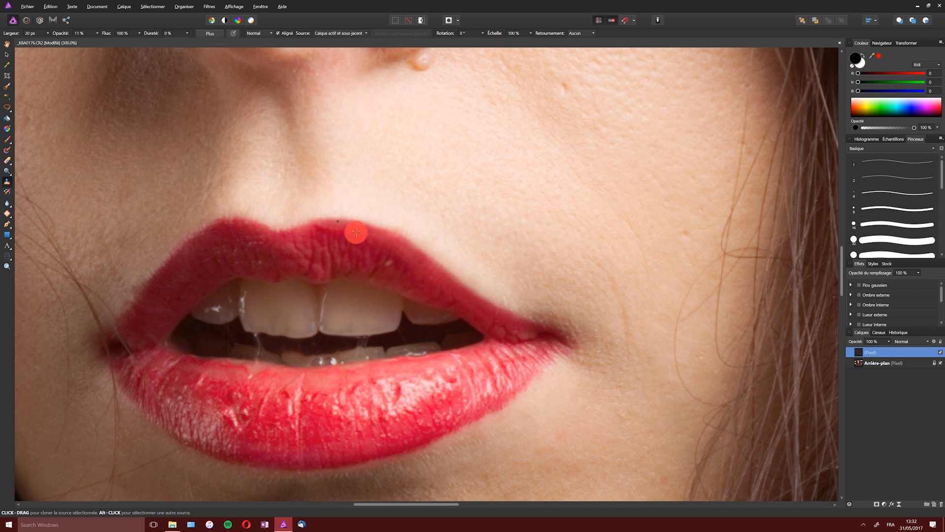
mouse_move(300, 237)
left_mouse_down()
mouse_move(329, 224)
mouse_move(350, 227)
mouse_move(338, 222)
mouse_move(354, 228)
mouse_move(331, 236)
mouse_move(332, 225)
mouse_move(338, 239)
mouse_move(334, 230)
mouse_move(357, 237)
mouse_move(353, 225)
mouse_move(371, 245)
mouse_move(365, 239)
mouse_move(383, 236)
mouse_move(391, 250)
mouse_move(395, 237)
mouse_move(387, 236)
mouse_move(419, 253)
mouse_move(453, 252)
mouse_move(467, 239)
mouse_move(470, 250)
mouse_move(483, 236)
mouse_move(490, 263)
mouse_move(478, 261)
mouse_move(481, 274)
mouse_move(534, 294)
mouse_move(507, 271)
mouse_move(536, 295)
mouse_move(517, 293)
mouse_move(504, 304)
mouse_move(518, 314)
mouse_move(500, 301)
mouse_move(566, 333)
mouse_move(523, 302)
left_mouse_up()
Step: Merge the lip retouching layer with the background layer below it
left_click(7, 264)
double_click(9, 265)
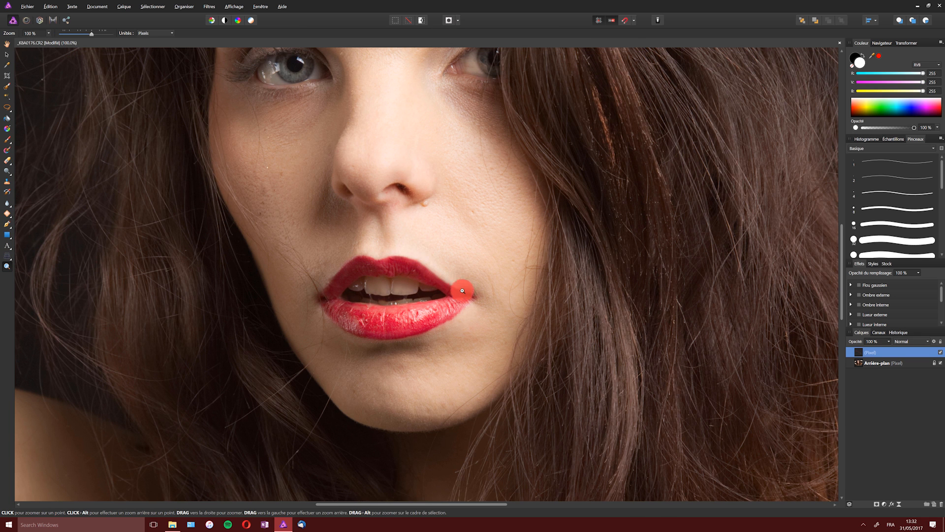
left_click(438, 243, "alt")
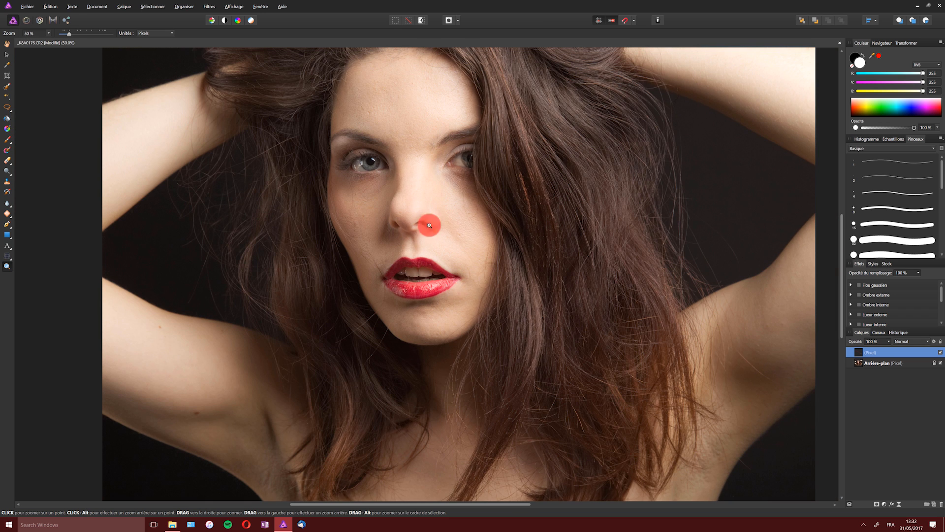
left_click(125, 7)
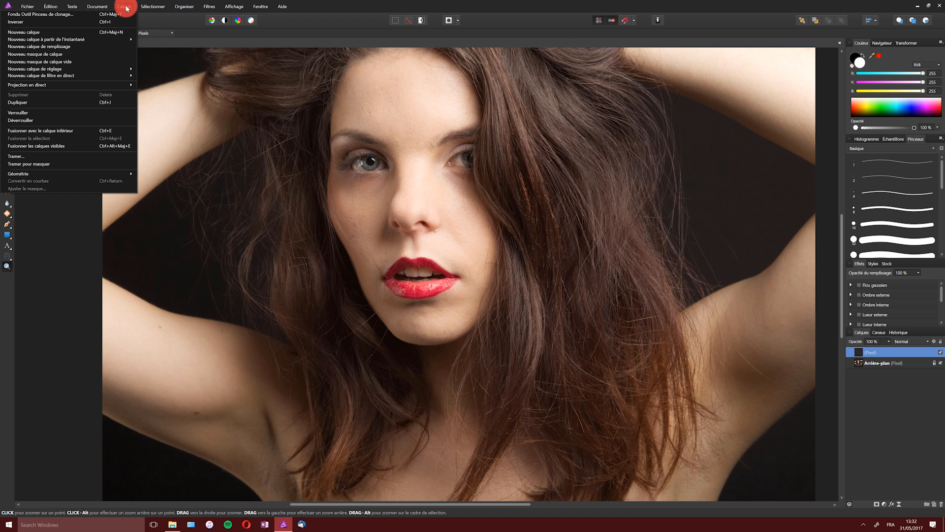
left_click(88, 130)
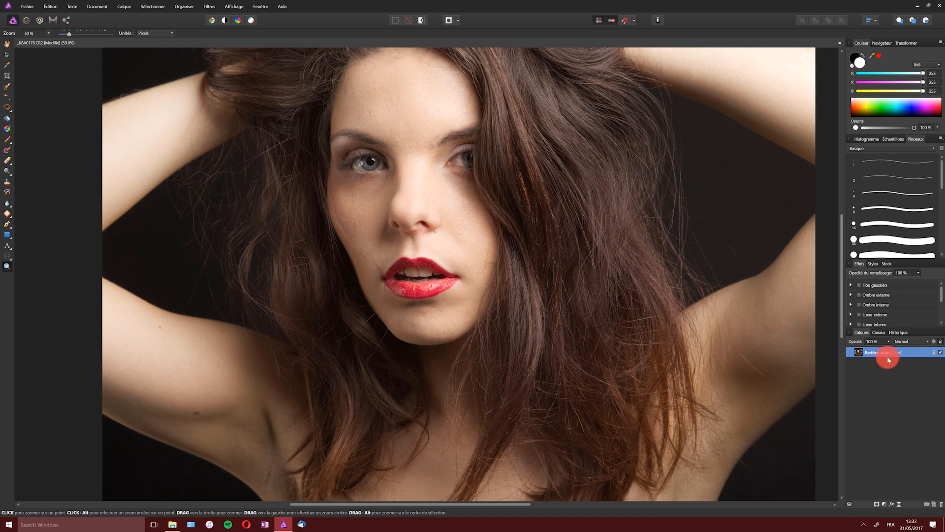
left_click_drag(904, 358, 932, 504)
right_click(890, 352)
left_click(868, 376)
right_click(871, 357)
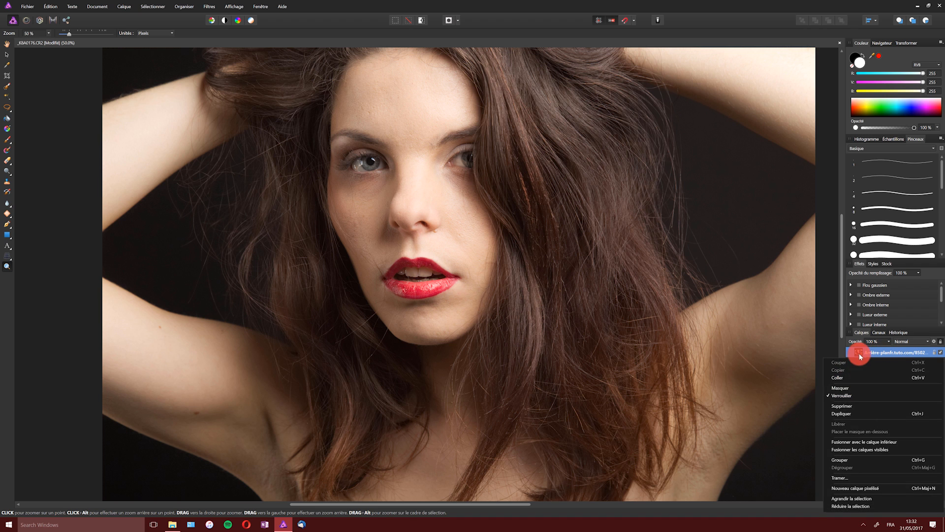
left_click(861, 356)
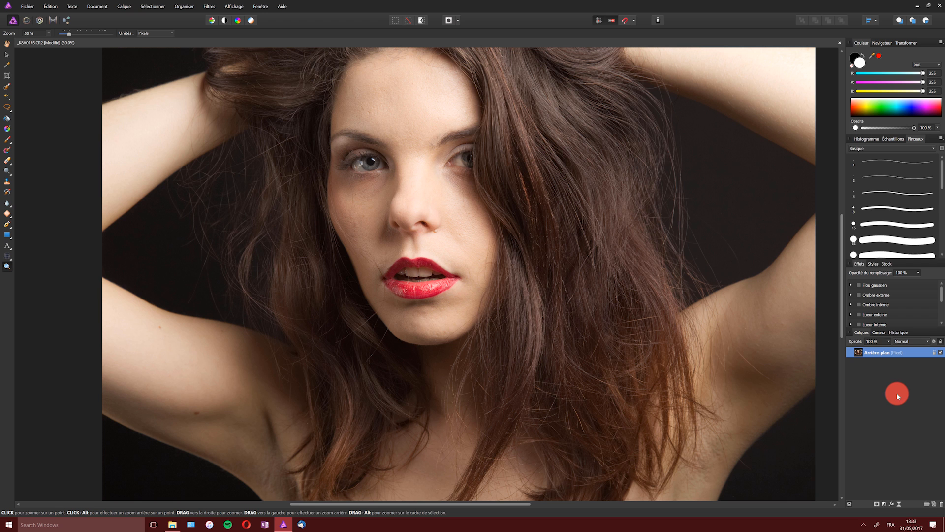
key("ctrl+shift+n")
key("Delete")
key("ctrl+0")
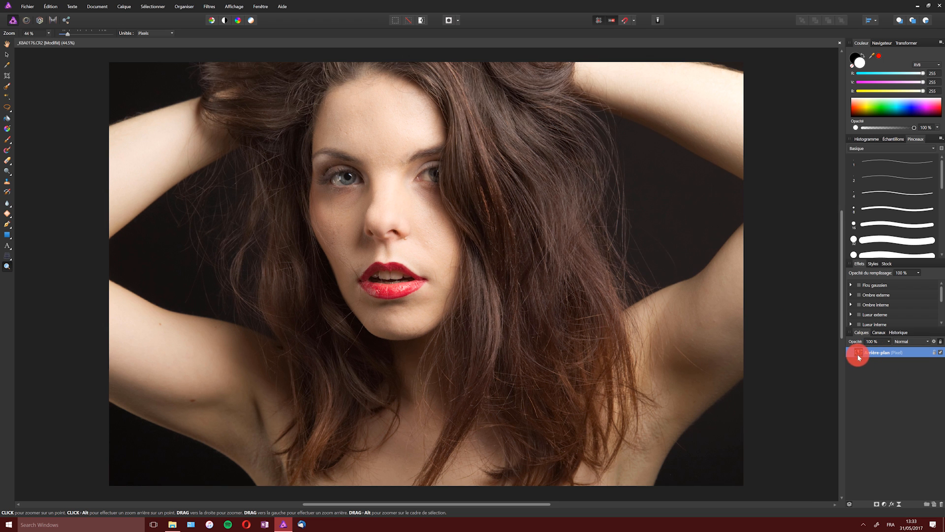
Step: Duplicate the Arrière-plan layer and rename the lower original as Base
right_click(859, 356)
left_click(852, 413)
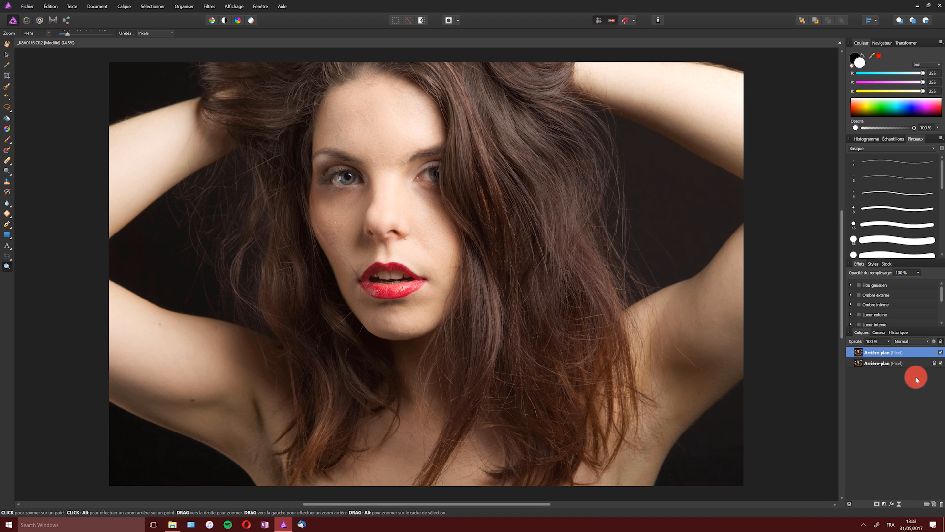
double_click(881, 363)
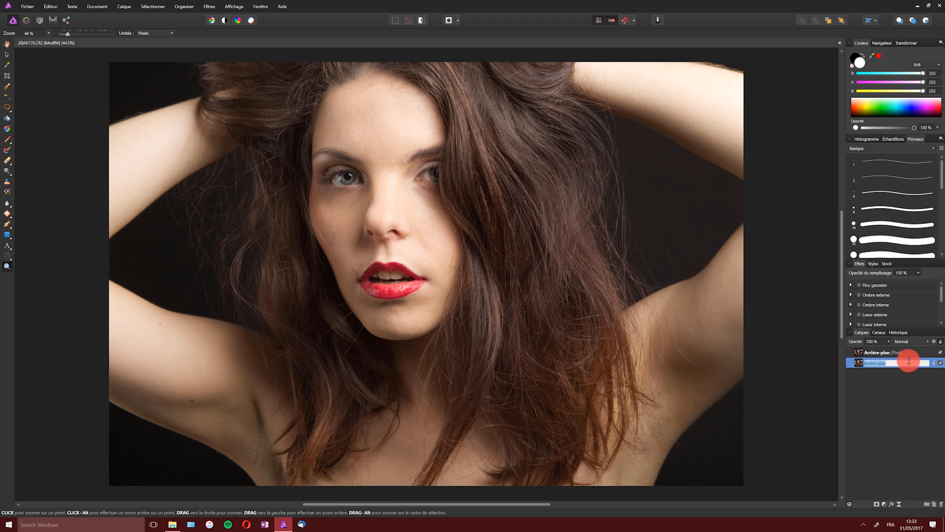
type("Base")
key("Return")
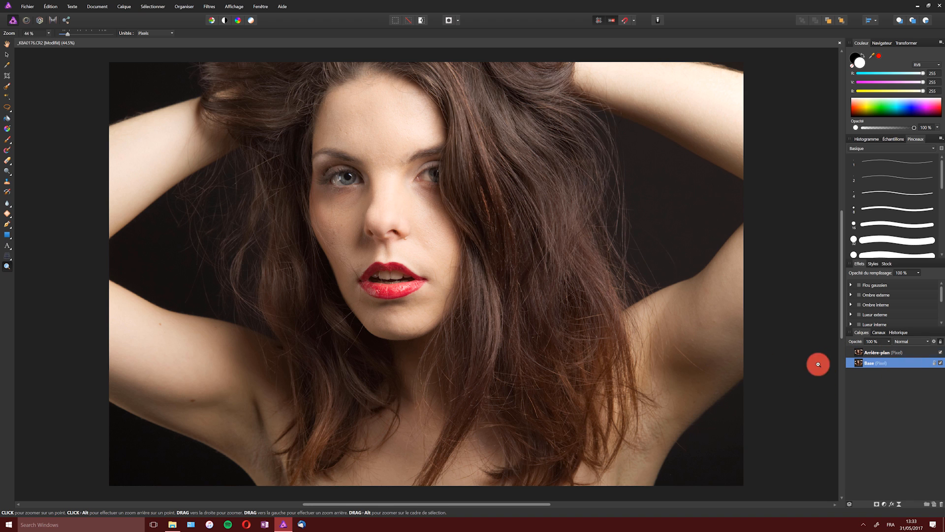
Step: Unlock and hide the Base layer, with the Arrière-plan copy as the active layer
right_click(875, 365)
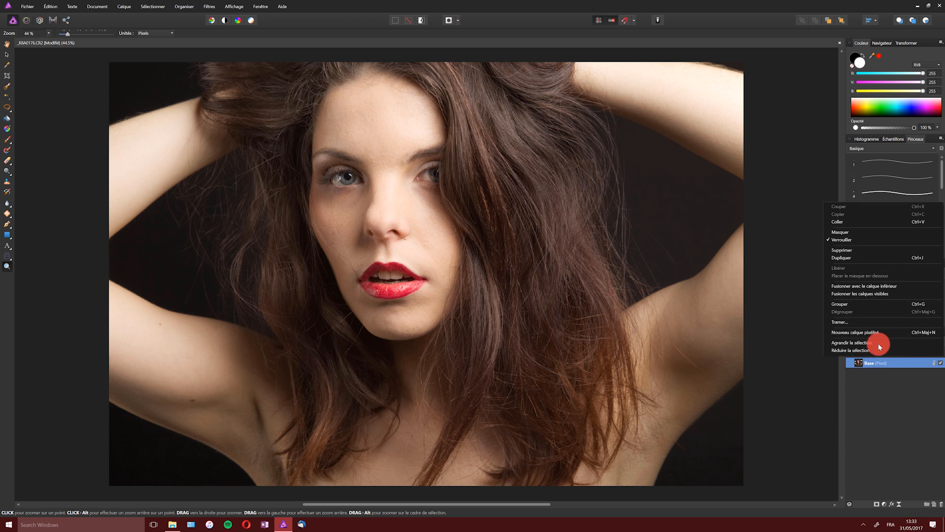
left_click(859, 238)
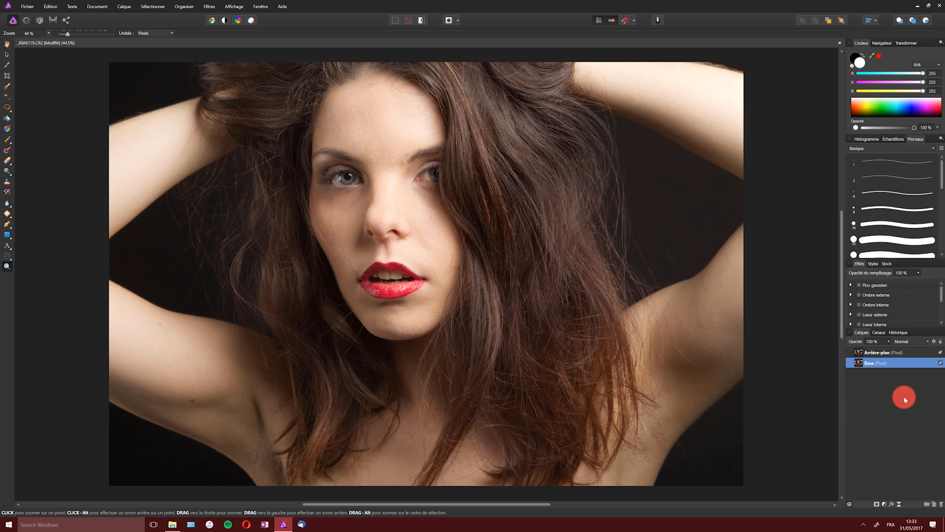
left_click(885, 354)
left_click(940, 364)
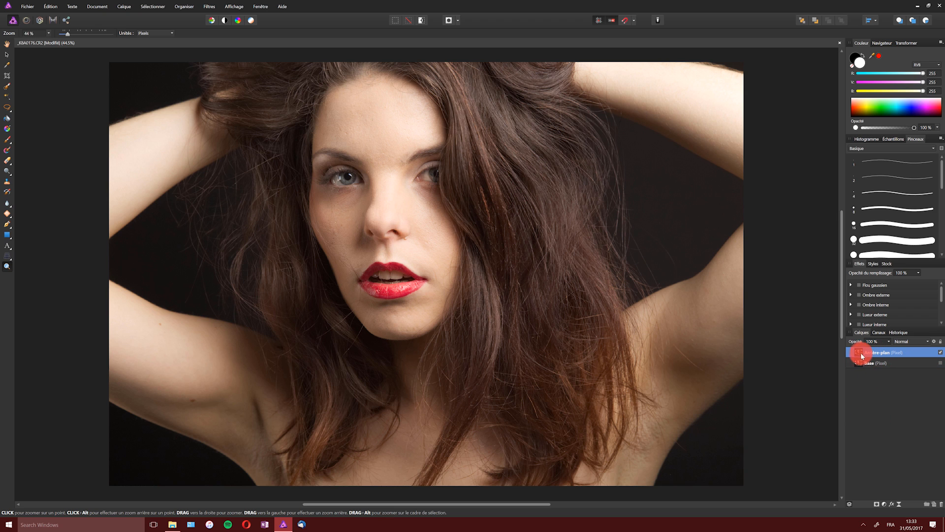
Step: Start a frequency separation on the Arrière-plan layer and compare both frequencies by moving the preview divider across the face
left_click(209, 6)
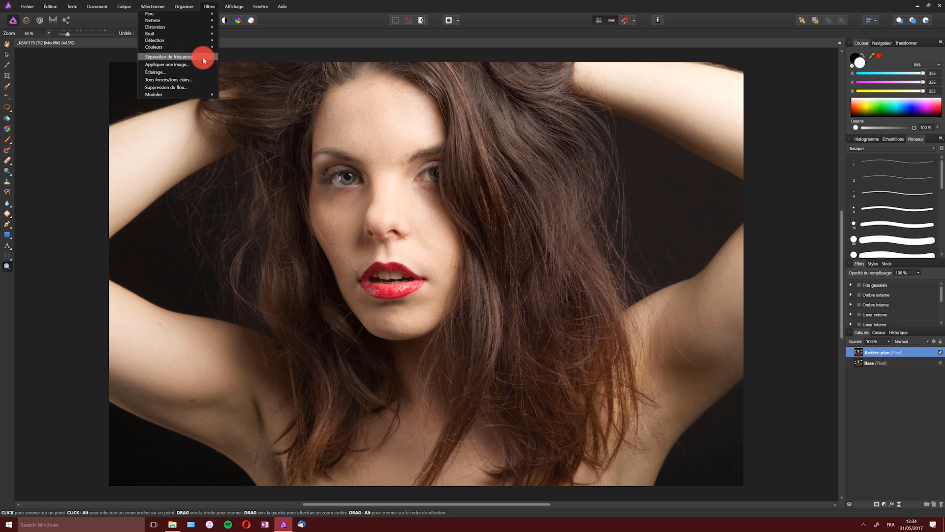
left_click(202, 57)
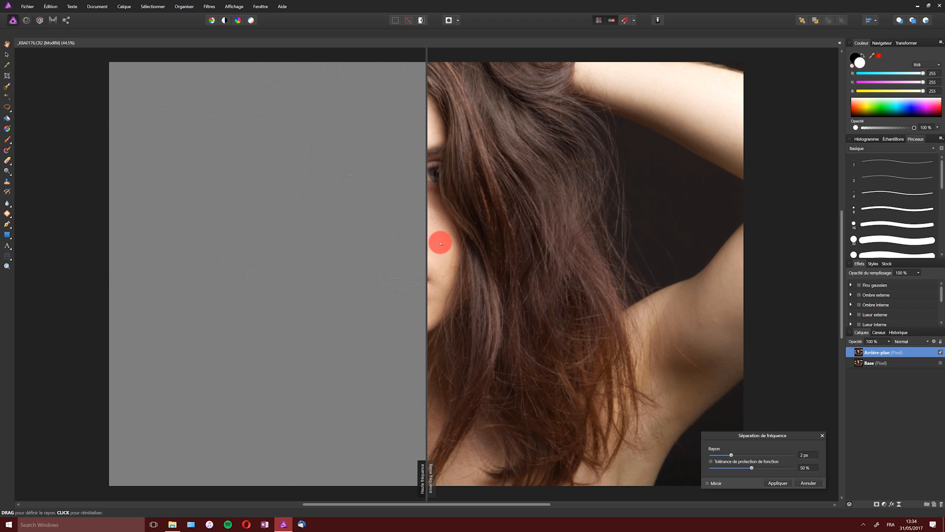
left_click_drag(426, 179, 426, 232)
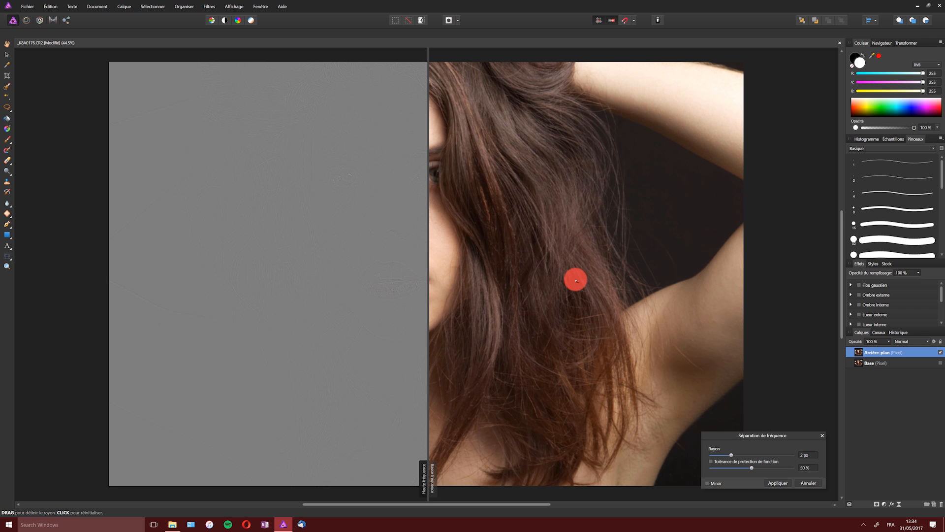
scroll(576, 280, "up", 3)
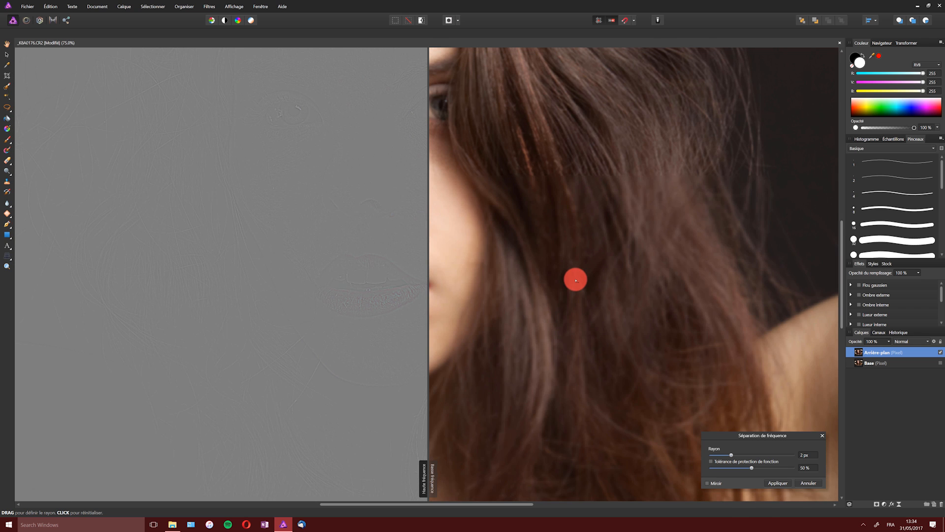
left_click_drag(427, 194, 449, 232)
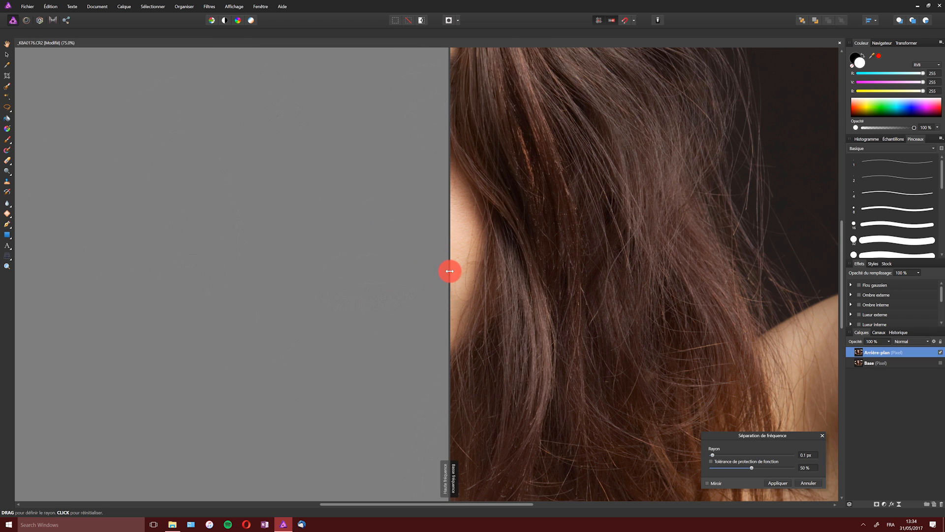
left_click_drag(449, 268, 179, 285)
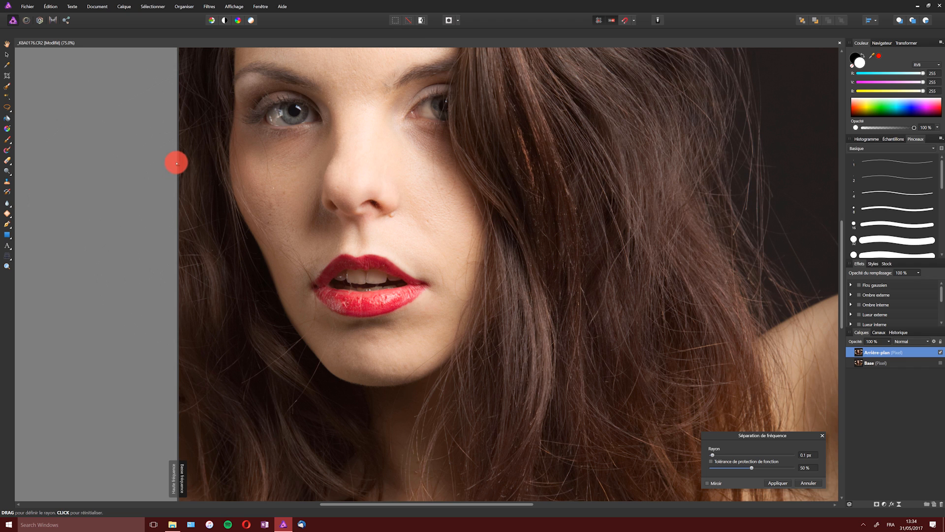
left_click_drag(178, 160, 591, 187)
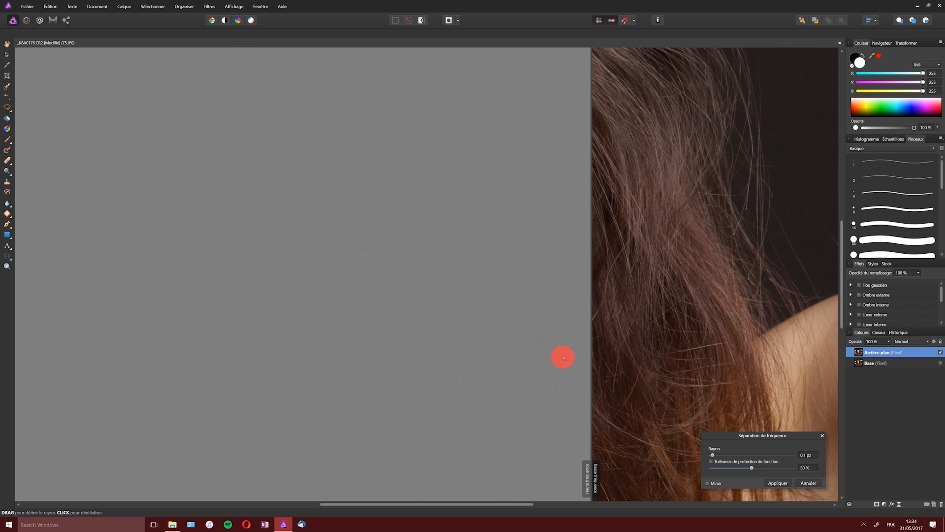
Step: Set the frequency separation radius to 4.3 px, apply it, and select the Basse fréquence layer
mouse_move(731, 457)
left_mouse_down()
mouse_move(749, 456)
mouse_move(712, 451)
mouse_move(737, 456)
left_mouse_up()
left_click(554, 271)
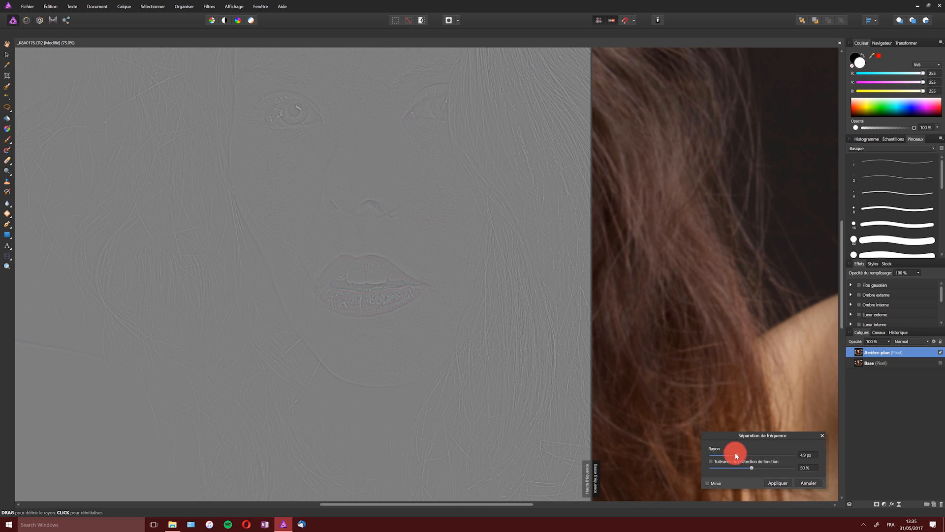
left_click(778, 484)
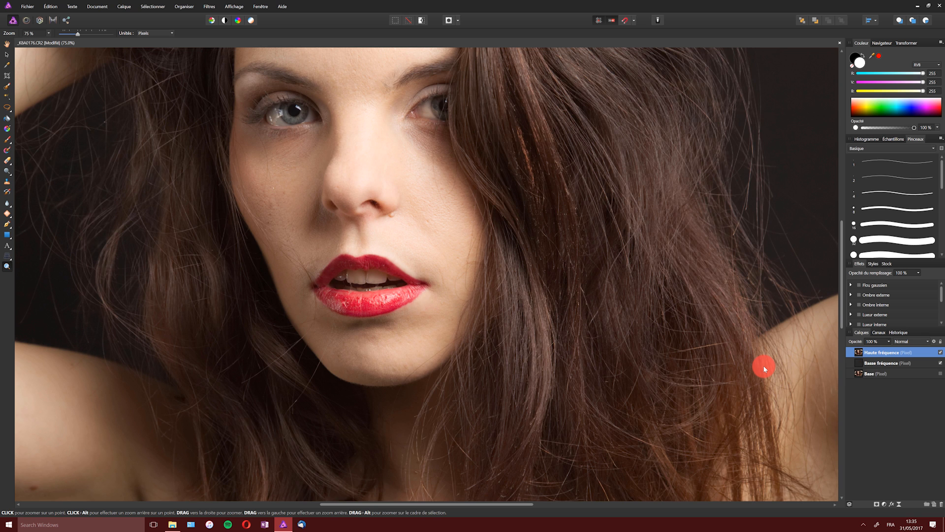
left_click(910, 363)
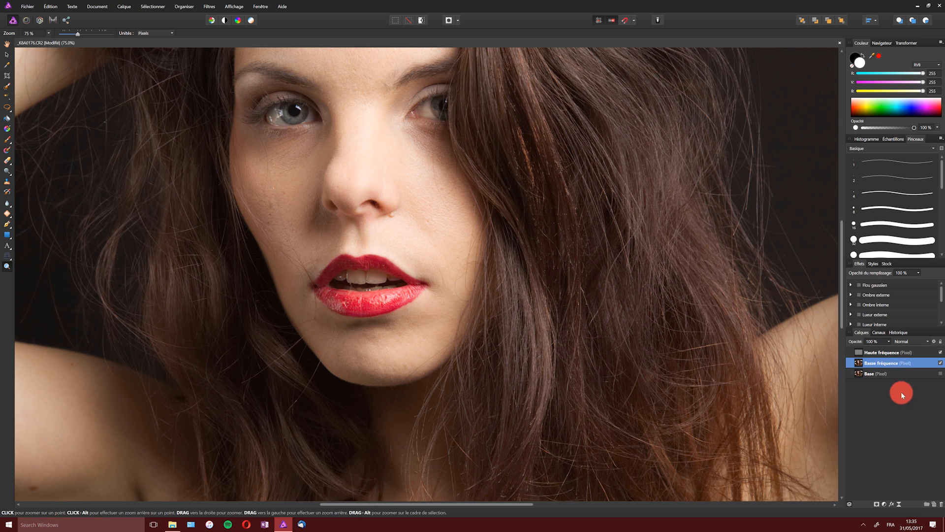
Step: On the Basse fréquence layer, draw a freehand selection with an 84 px feather around the forehead area above the hair-side eyebrow
left_click(906, 356)
left_click(902, 364)
left_click(362, 115)
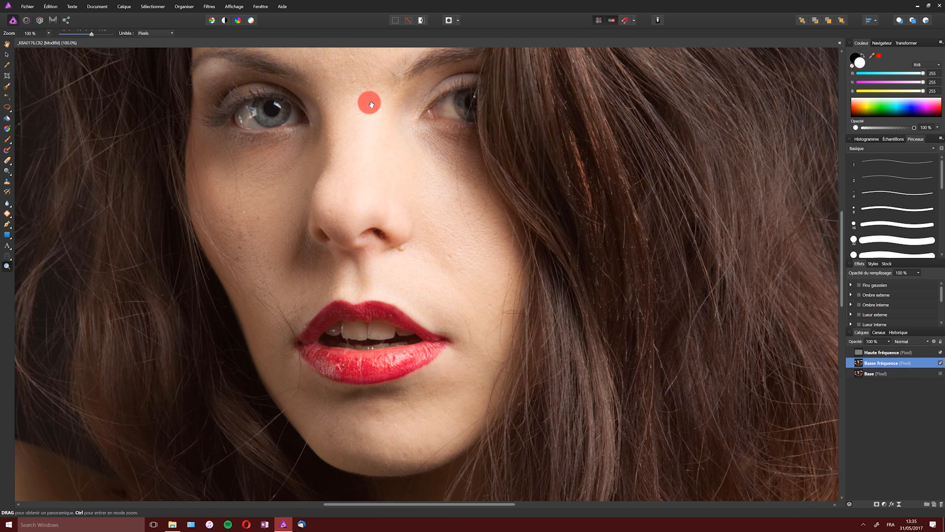
scroll(378, 226, "up", 4)
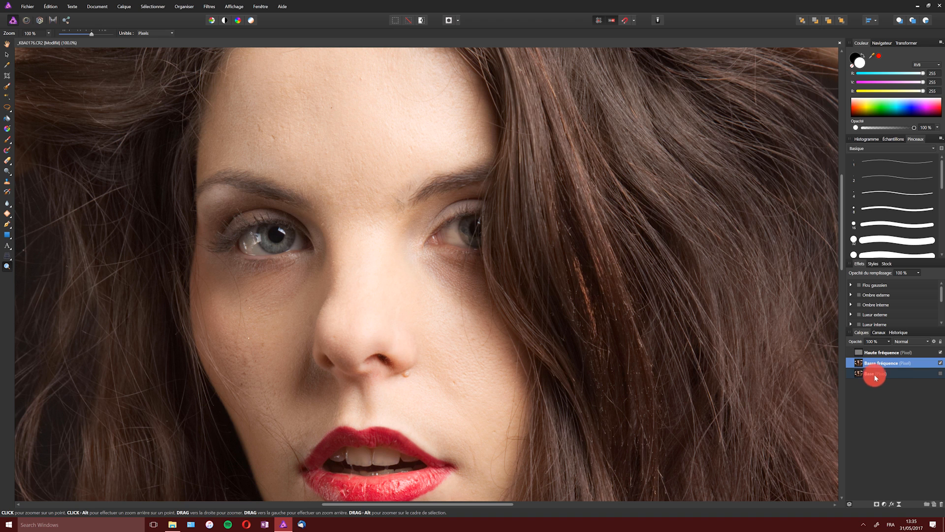
left_click(7, 107)
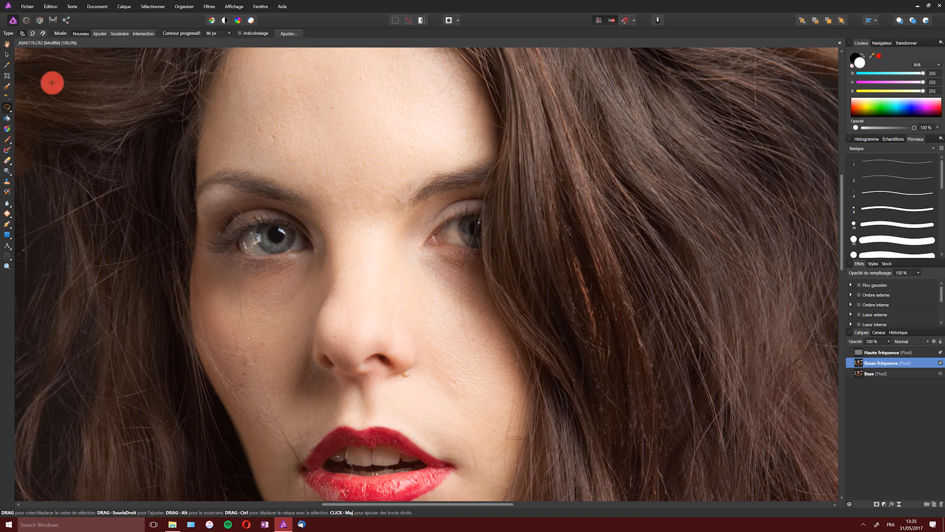
key("space")
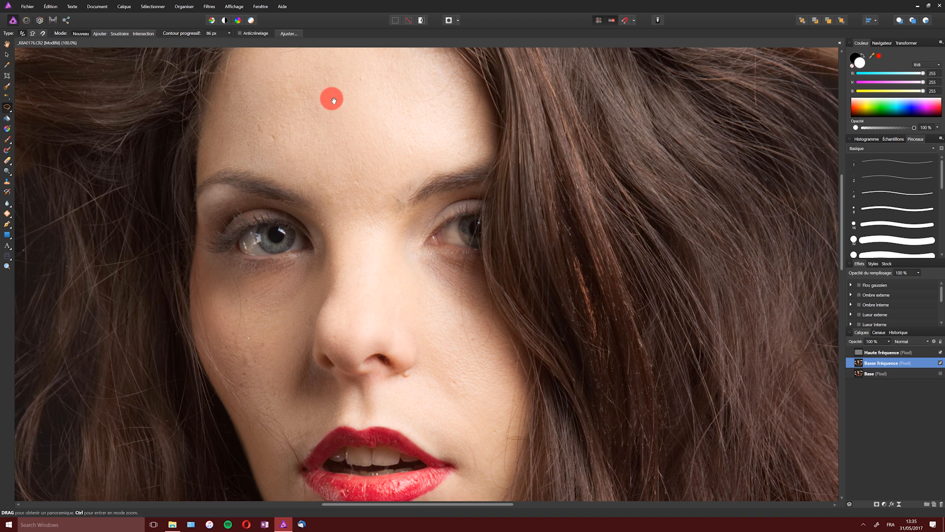
left_click_drag(333, 101, 318, 175)
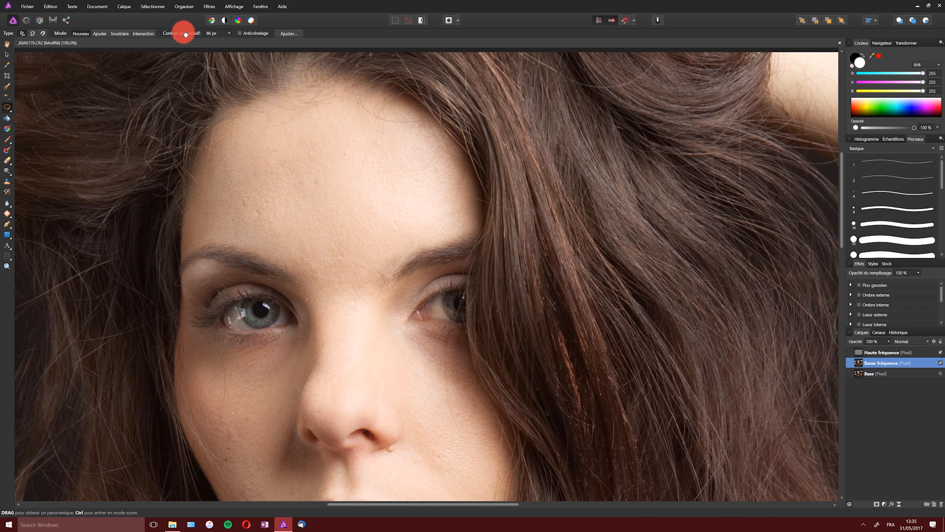
left_click_drag(179, 34, 195, 41)
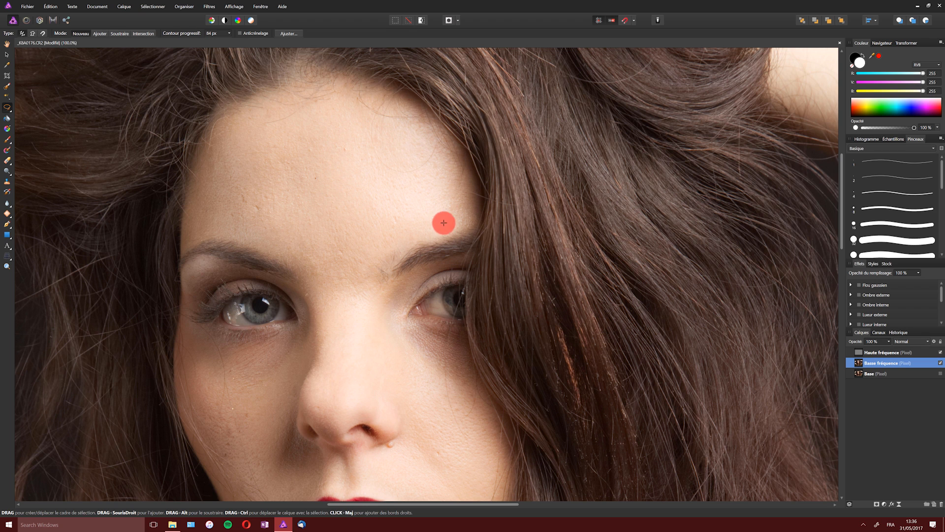
mouse_move(374, 231)
left_mouse_down()
mouse_move(414, 234)
mouse_move(444, 224)
mouse_move(458, 202)
mouse_move(437, 139)
mouse_move(407, 118)
left_mouse_up()
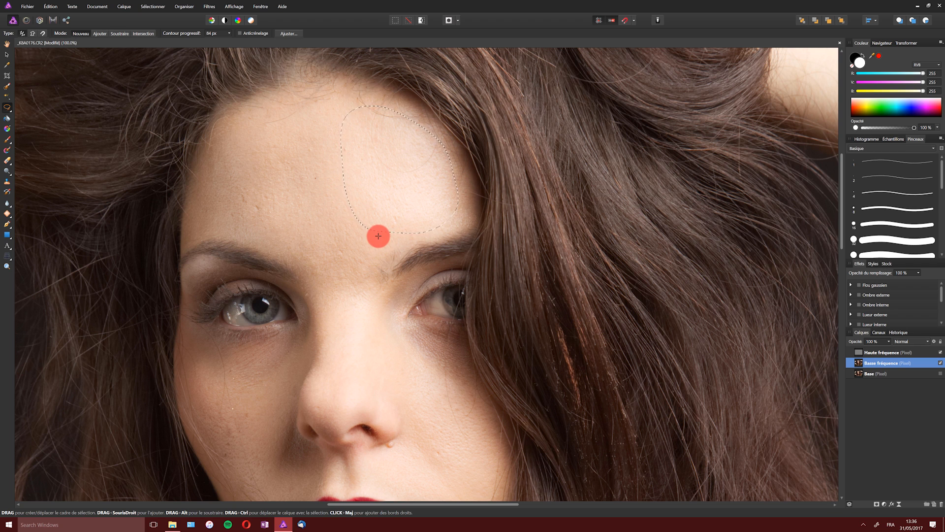
Step: Start a Gaussian blur on the selected forehead area and set its radius to 19 px
left_click(209, 6)
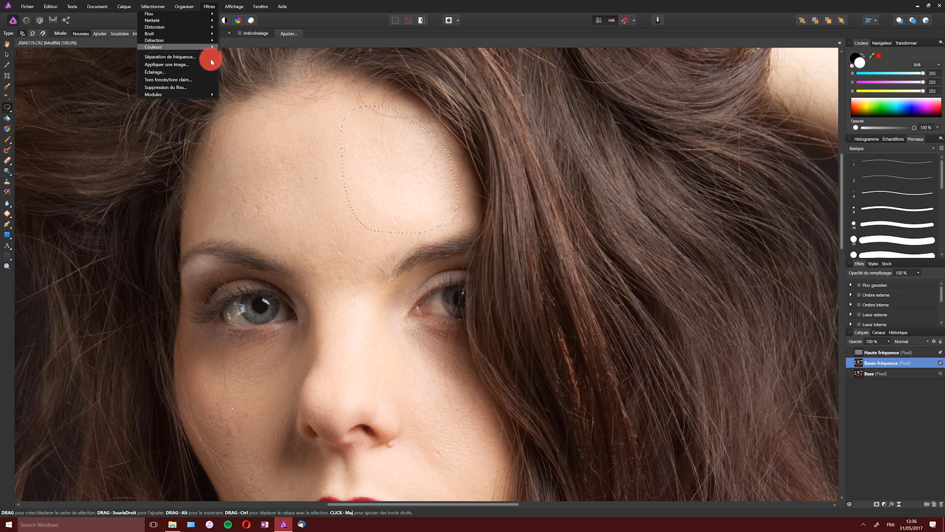
mouse_move(163, 15)
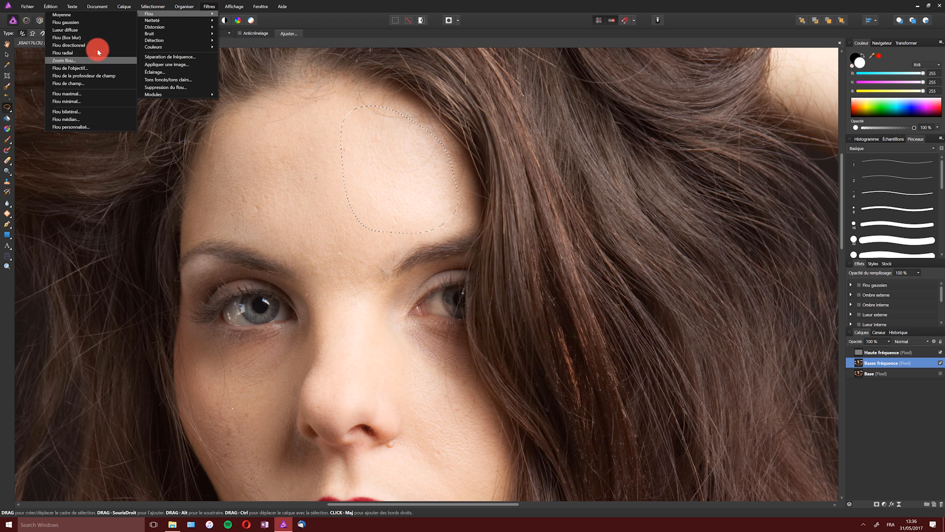
left_click(98, 21)
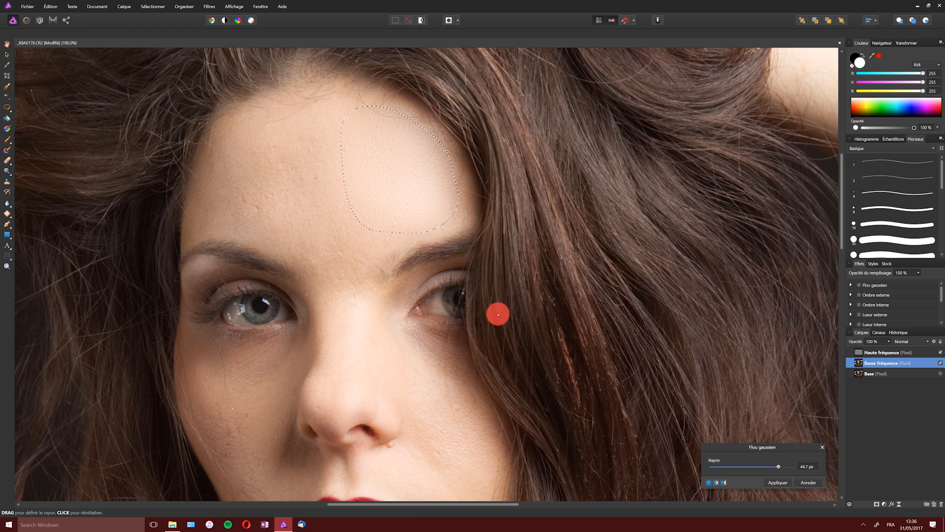
left_click_drag(748, 448, 118, 113)
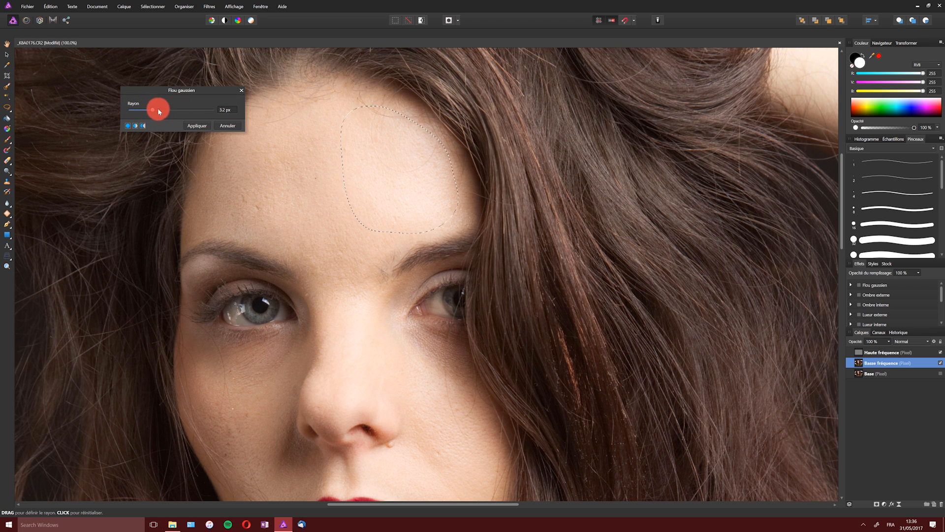
left_click_drag(164, 111, 171, 113)
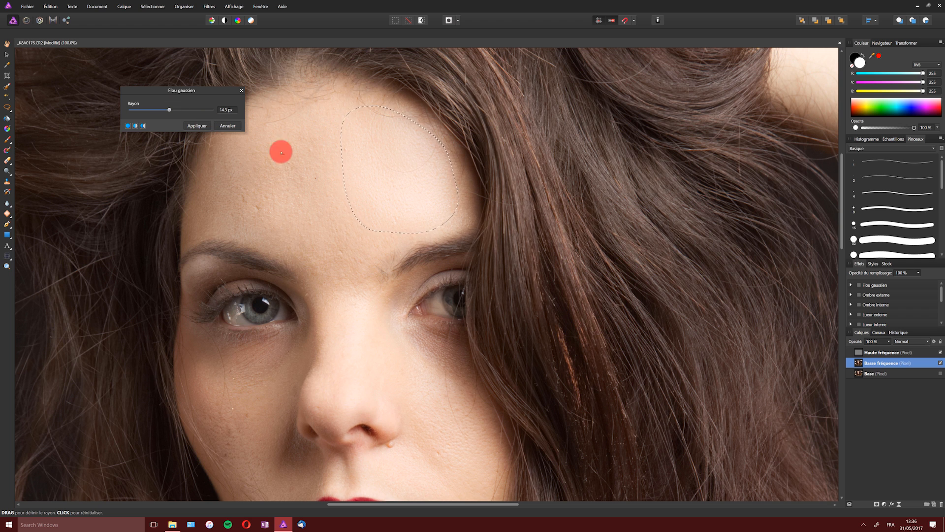
left_click_drag(186, 113, 207, 111)
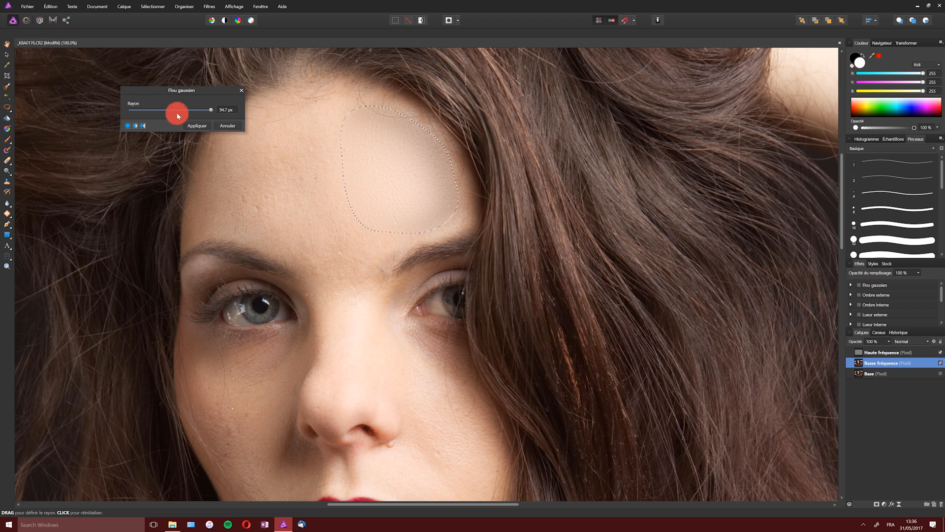
left_click_drag(172, 114, 174, 109)
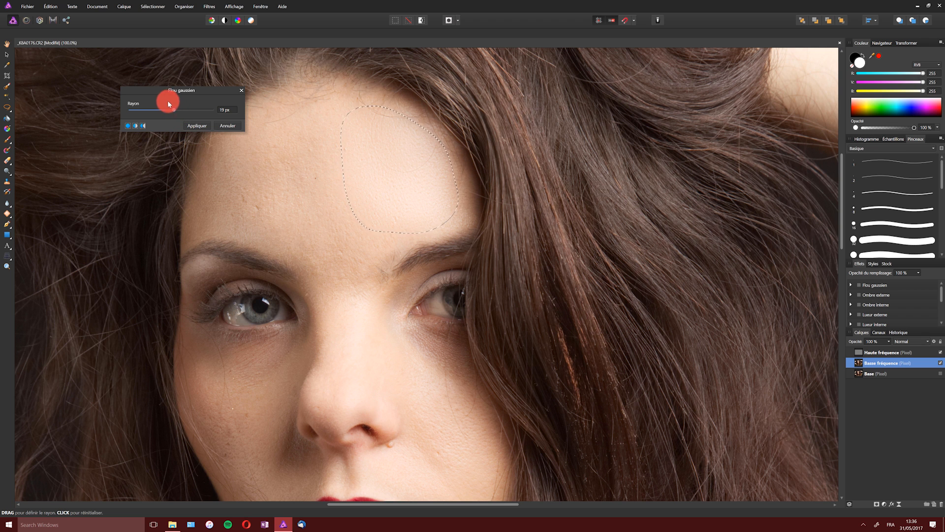
Step: Compare the blur before and after across the forehead with the split preview, apply it, and clear the selection
left_click(135, 126)
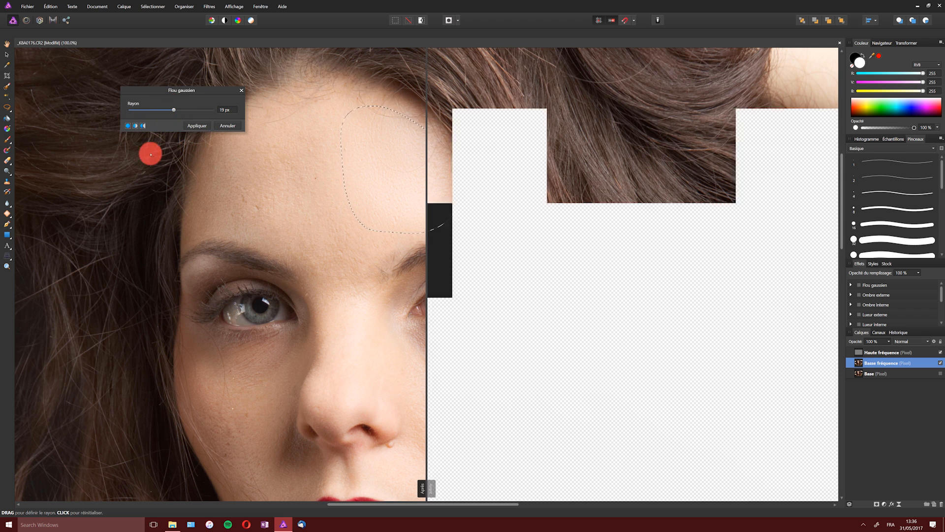
left_click_drag(427, 143, 464, 142)
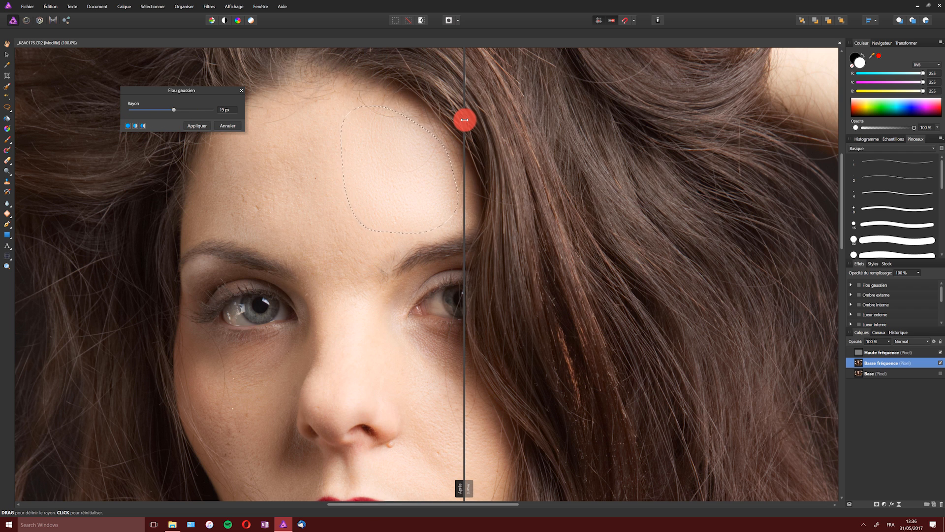
left_click_drag(464, 118, 340, 148)
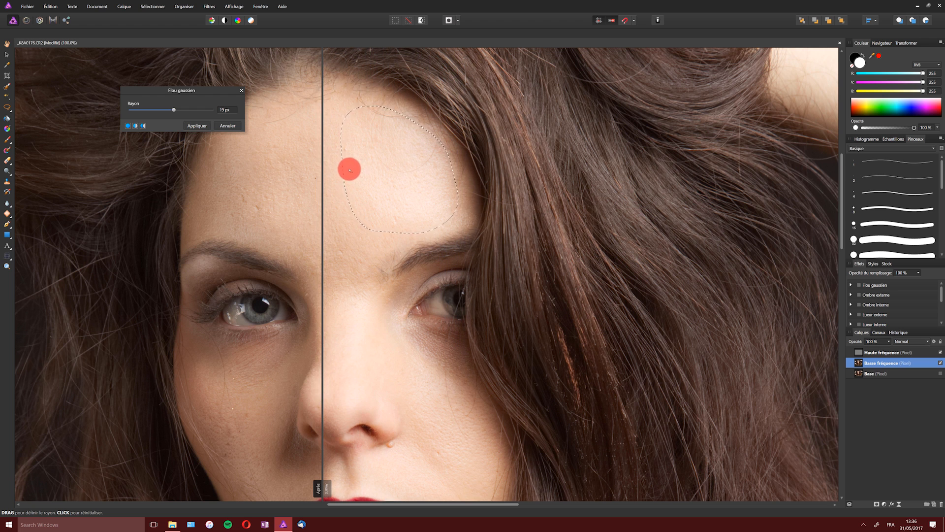
left_click(127, 125)
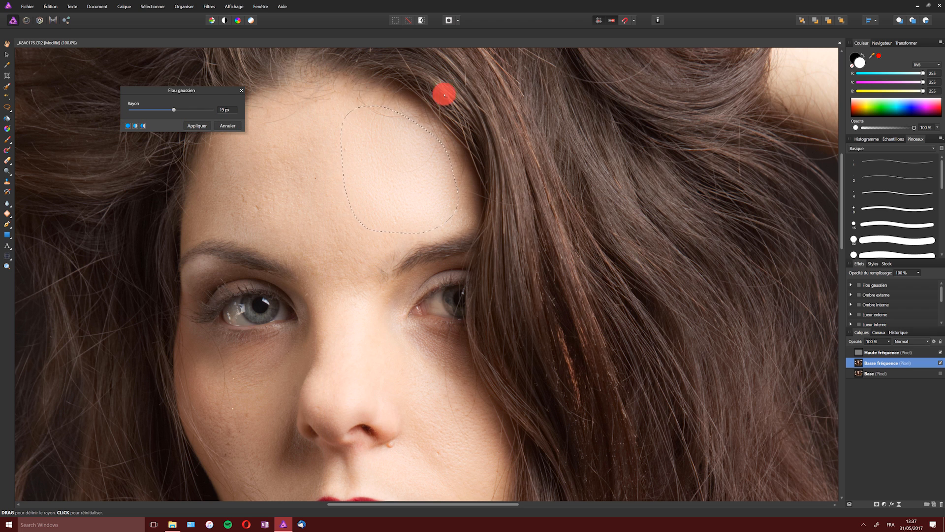
left_click(197, 126)
key("ctrl+d")
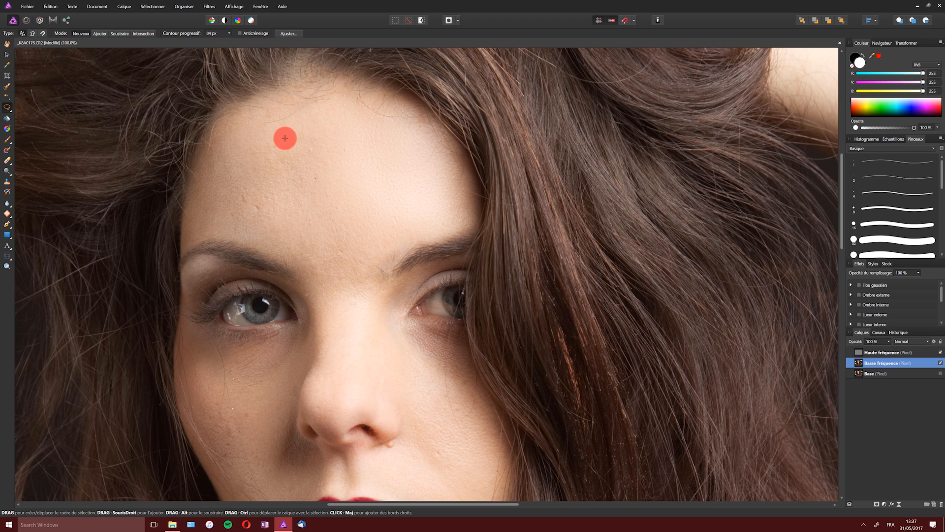
Step: Select the centre and remaining side of the forehead in turn, repeat the Gaussian blur on each, and deselect
mouse_move(321, 117)
left_mouse_down()
mouse_move(266, 167)
mouse_move(265, 230)
mouse_move(296, 249)
mouse_move(370, 249)
mouse_move(371, 237)
mouse_move(289, 132)
mouse_move(270, 209)
mouse_move(299, 261)
mouse_move(326, 273)
mouse_move(353, 272)
mouse_move(386, 240)
mouse_move(377, 129)
left_mouse_up()
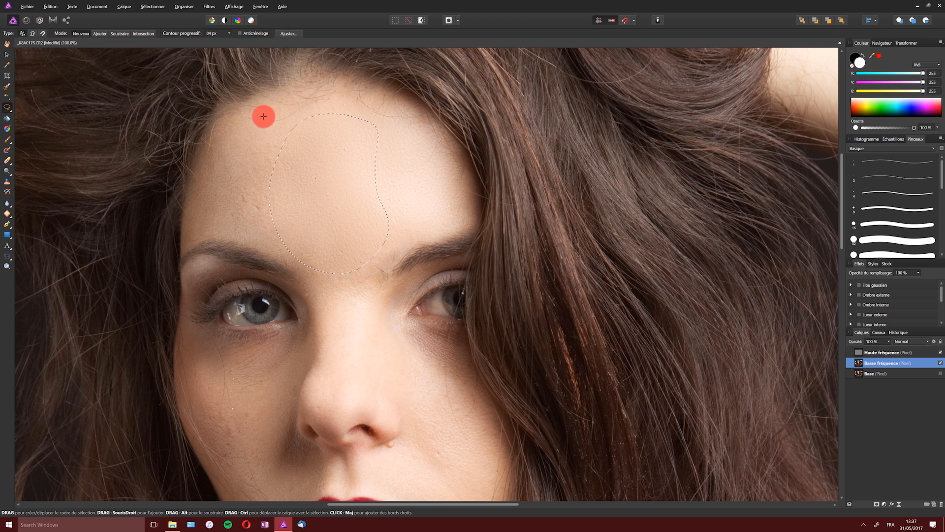
mouse_move(292, 129)
left_mouse_down()
mouse_move(247, 132)
mouse_move(217, 152)
mouse_move(200, 178)
mouse_move(192, 234)
mouse_move(208, 226)
mouse_move(304, 247)
mouse_move(342, 184)
mouse_move(306, 142)
left_mouse_up()
key("ctrl+f")
key("ctrl+d")
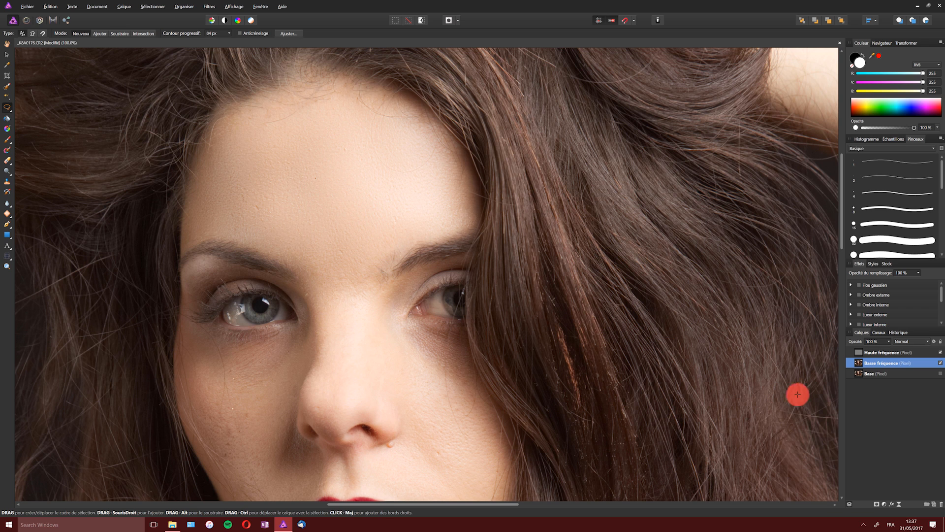
Step: Move the Base layer above Haute fréquence and toggle the visibility of both layers to check the forehead retouch
left_click_drag(891, 366, 896, 352)
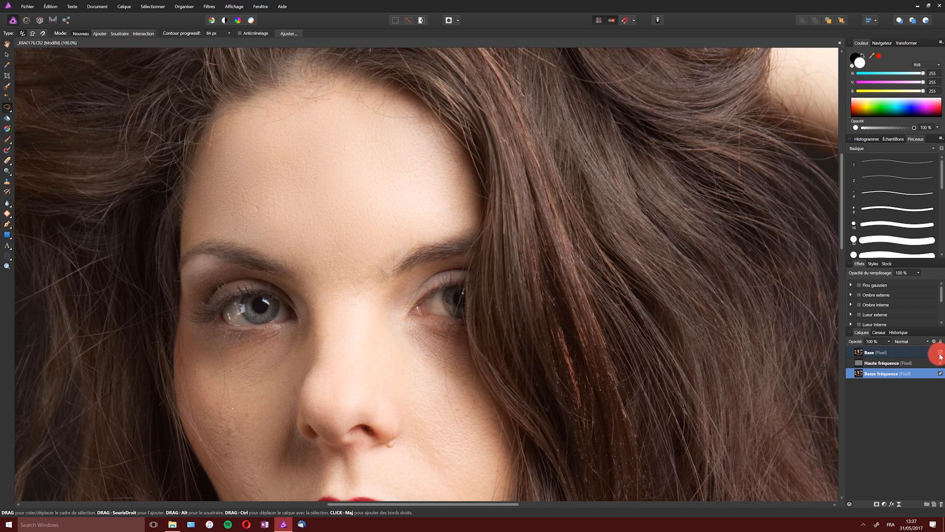
left_click(938, 354)
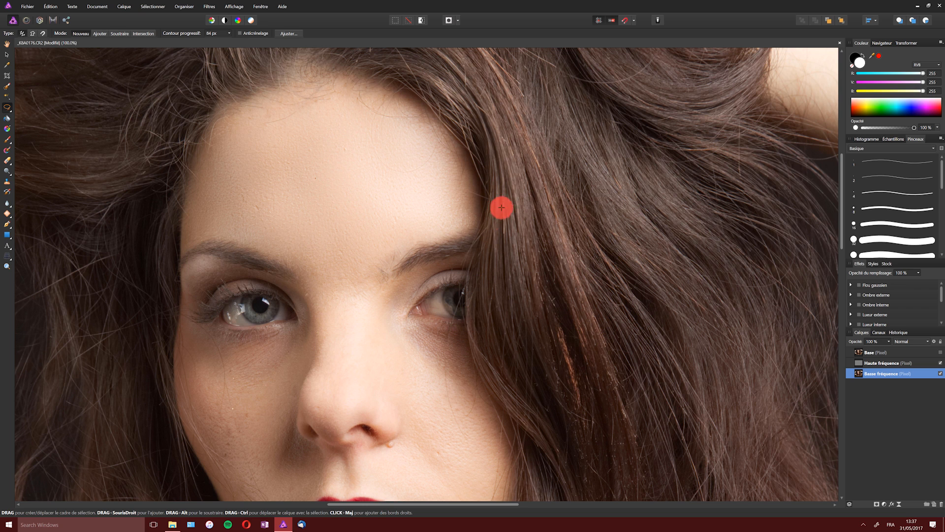
left_click(939, 364)
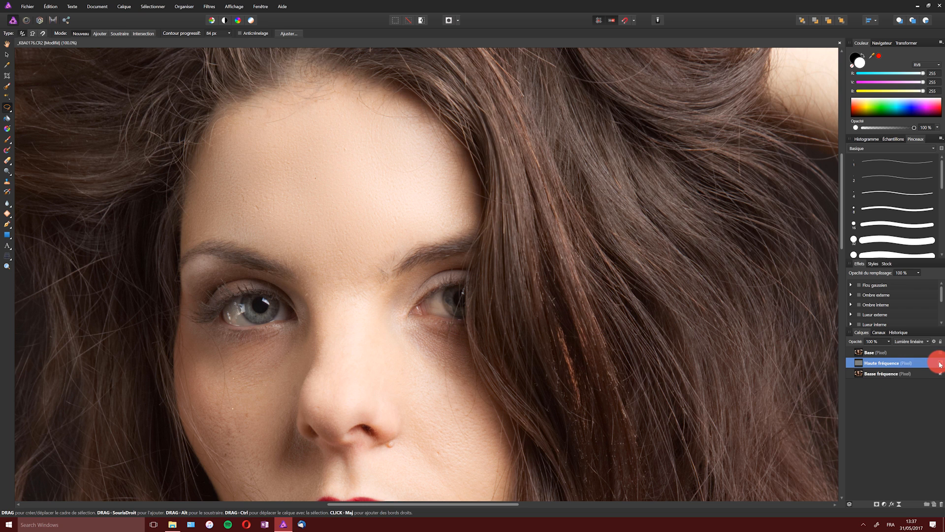
left_click(939, 365)
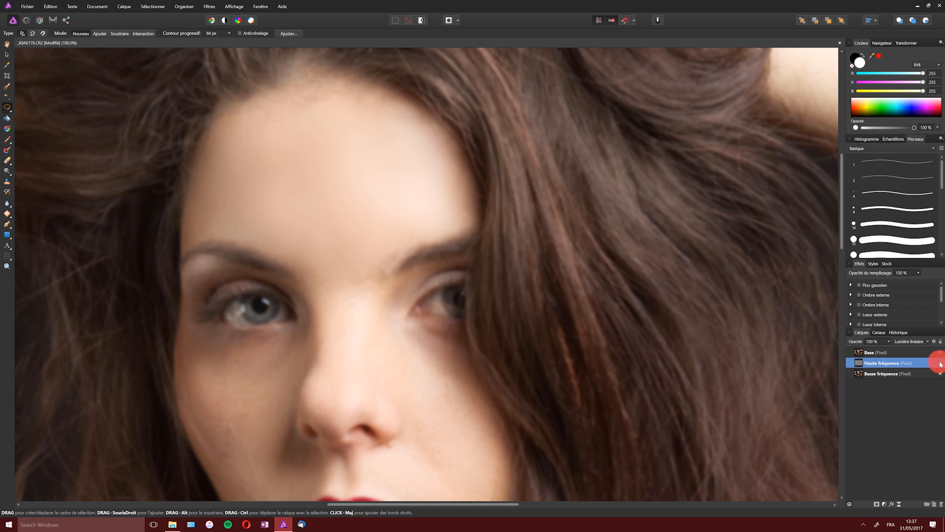
left_click(939, 364)
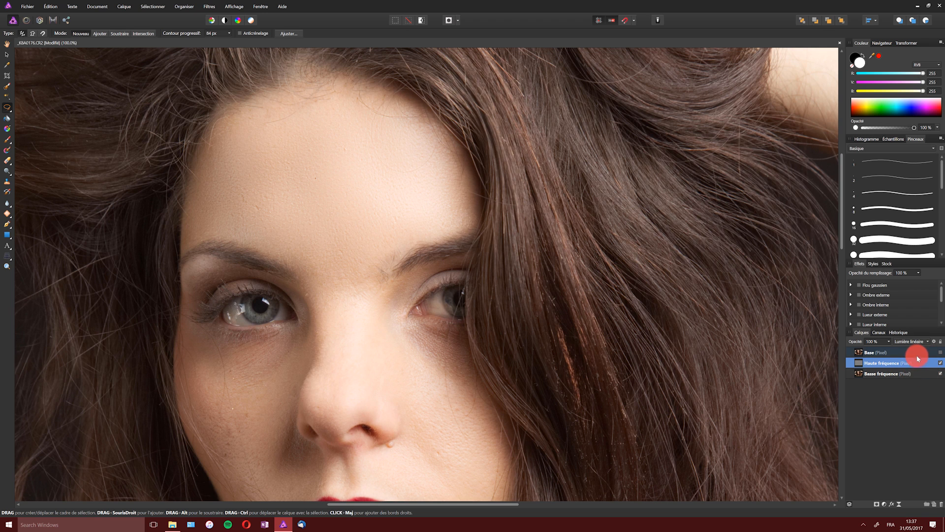
Step: On the Basse fréquence layer, lasso the skin under the fully visible eye and smooth it with the same Gaussian blur
left_click(911, 374)
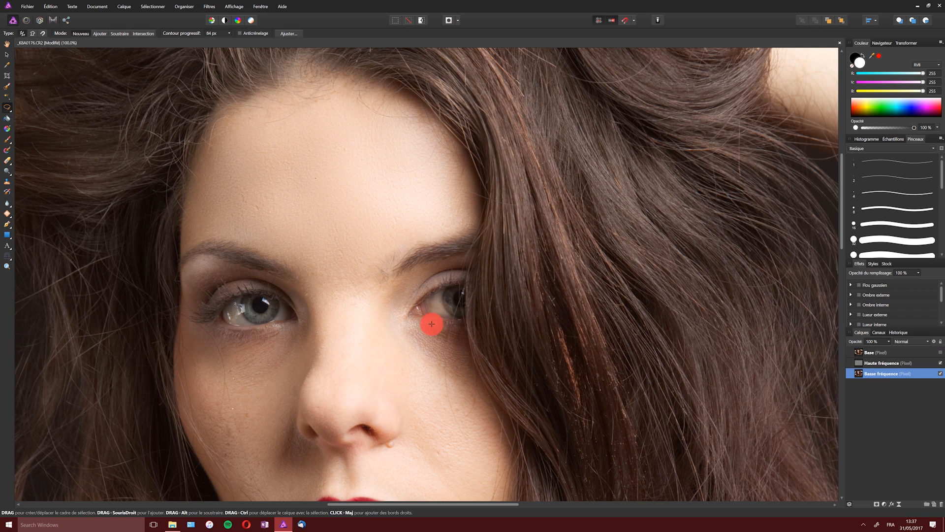
left_click_drag(415, 338, 432, 187)
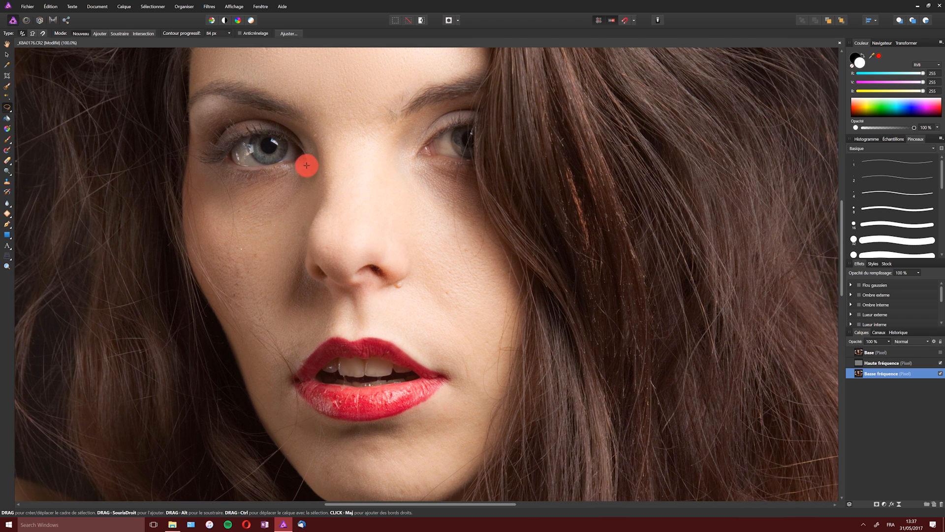
mouse_move(304, 169)
left_mouse_down()
mouse_move(220, 192)
mouse_move(216, 213)
mouse_move(233, 232)
mouse_move(295, 222)
left_mouse_up()
left_click_drag(309, 177, 311, 180)
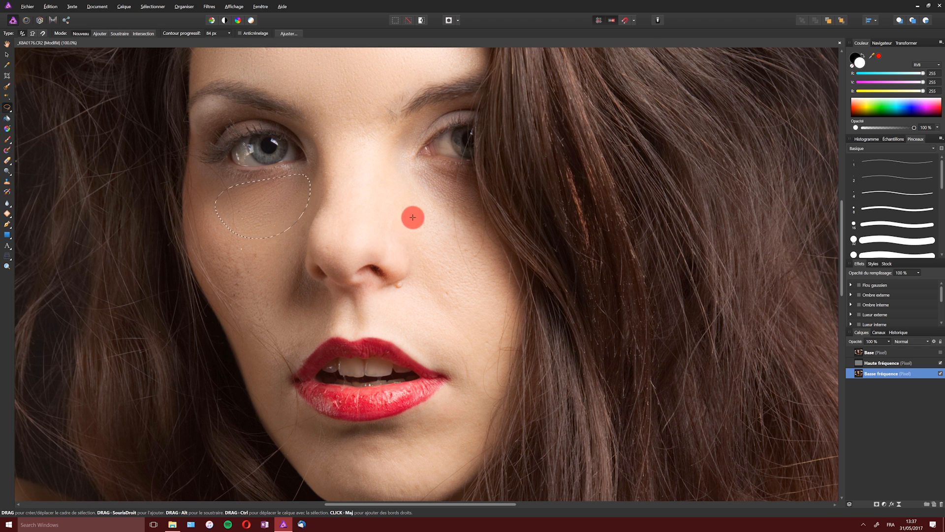
Step: Lasso the bridge and the lit side of the nose in turn, repeat the Gaussian blur on each, and deselect
mouse_move(318, 129)
left_mouse_down()
mouse_move(331, 266)
mouse_move(353, 246)
mouse_move(358, 189)
mouse_move(341, 98)
mouse_move(325, 118)
left_mouse_up()
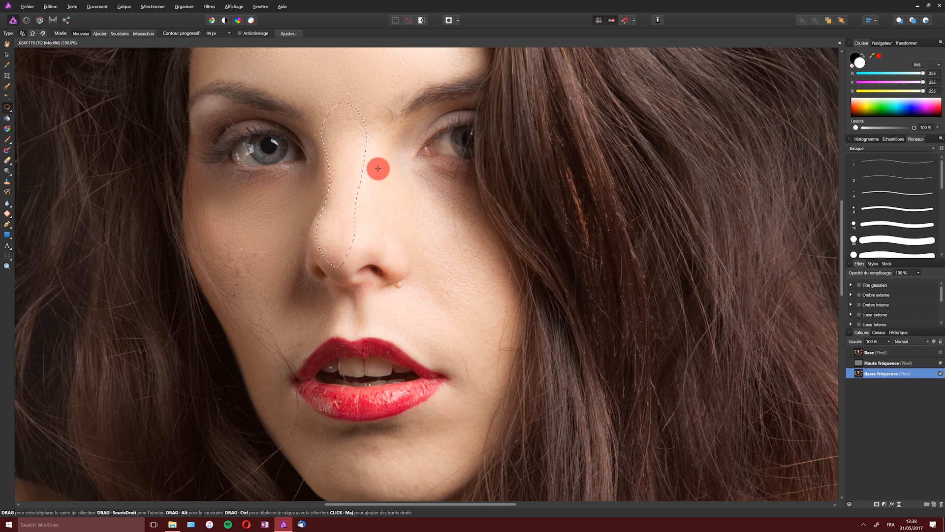
mouse_move(377, 117)
left_mouse_down()
mouse_move(365, 134)
mouse_move(349, 261)
mouse_move(418, 252)
mouse_move(388, 133)
left_mouse_up()
key("ctrl+f")
key("ctrl+d")
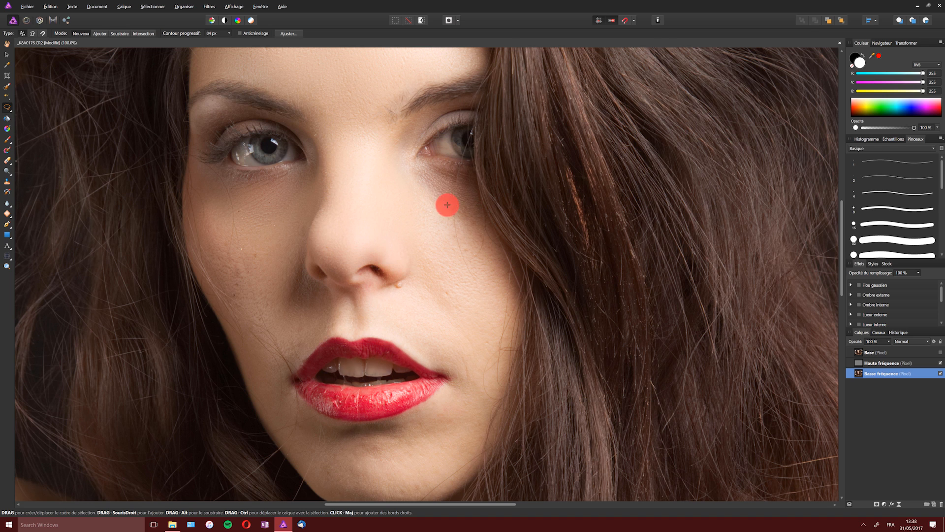
Step: Smooth the hair-side cheek, from under the eye down towards the mouth, with successive lasso selections and the same Gaussian blur
mouse_move(408, 176)
left_mouse_down()
mouse_move(444, 233)
mouse_move(472, 238)
mouse_move(462, 182)
mouse_move(420, 175)
left_mouse_up()
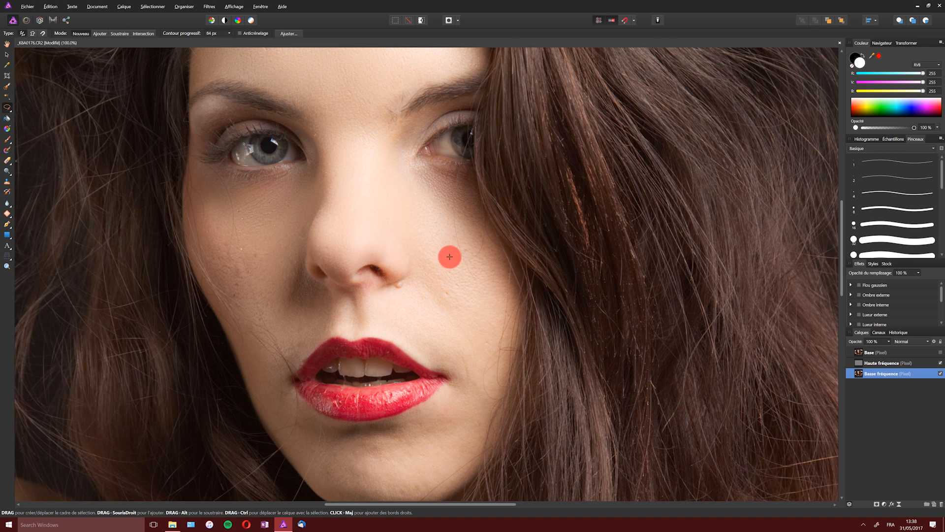
left_click_drag(423, 212, 410, 254)
left_click_drag(431, 296, 435, 276)
mouse_move(429, 211)
left_mouse_down()
mouse_move(427, 264)
mouse_move(479, 317)
mouse_move(475, 230)
mouse_move(483, 291)
left_mouse_up()
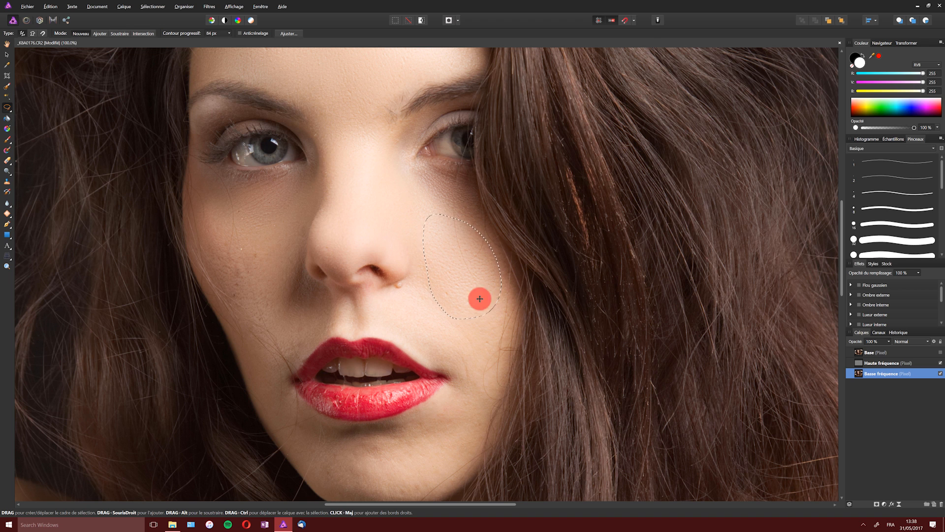
mouse_move(420, 285)
left_mouse_down()
mouse_move(396, 327)
mouse_move(436, 359)
mouse_move(484, 338)
mouse_move(454, 271)
left_mouse_up()
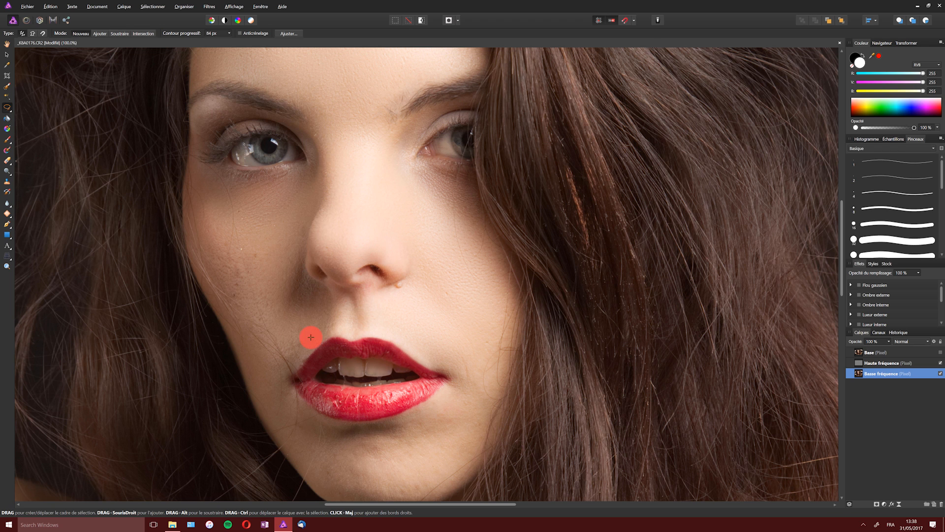
Step: Lasso the blemished area of the opposite cheek, repeat the Gaussian blur on it, and deselect
mouse_move(237, 232)
left_mouse_down()
mouse_move(205, 223)
mouse_move(238, 325)
mouse_move(283, 326)
mouse_move(293, 236)
mouse_move(269, 232)
left_mouse_up()
key("ctrl+f")
key("ctrl+d")
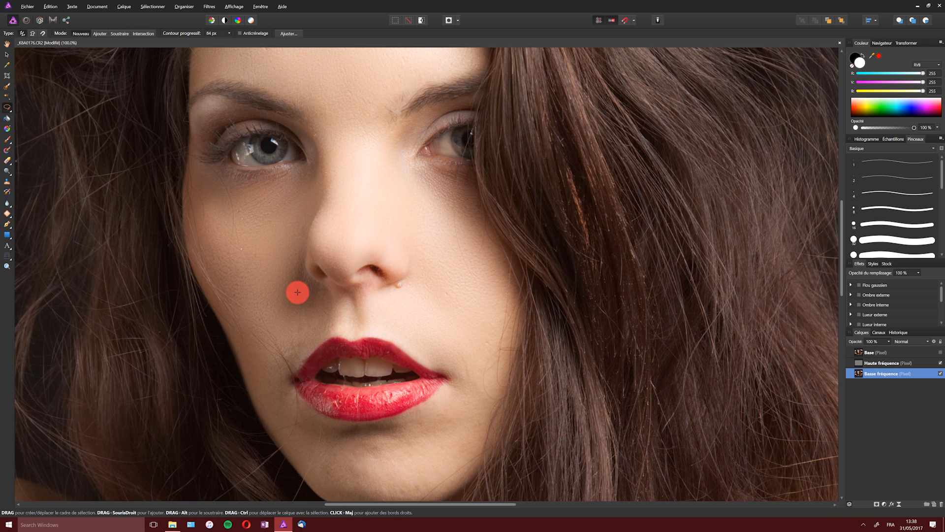
Step: On the Basse fréquence layer, lasso the shadowed skin beside the nostril, repeat the Gaussian blur on it, and deselect
left_click_drag(301, 285, 272, 274)
left_click_drag(322, 303, 319, 310)
key("ctrl+d")
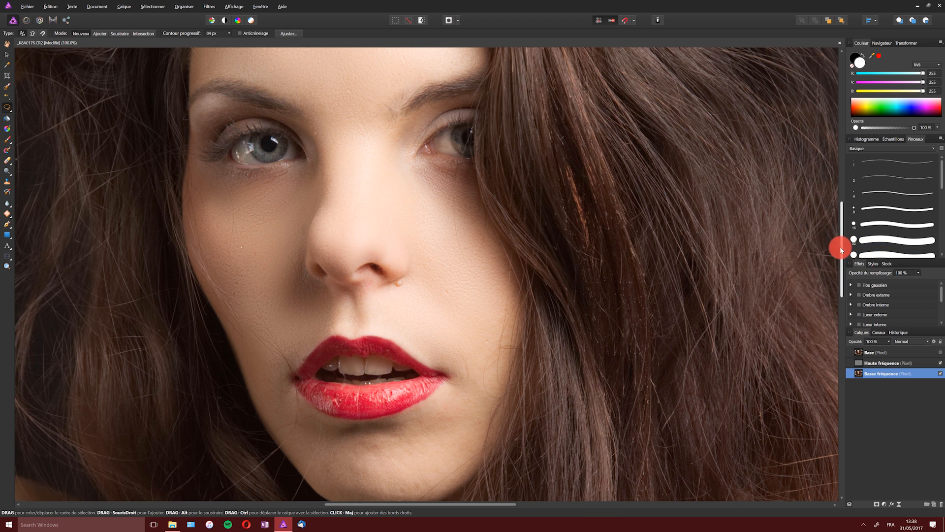
Step: Lasso the skin just below the lower lip and the chin in turn, repeat the Gaussian blur on each, and deselect
left_click_drag(840, 247, 838, 284)
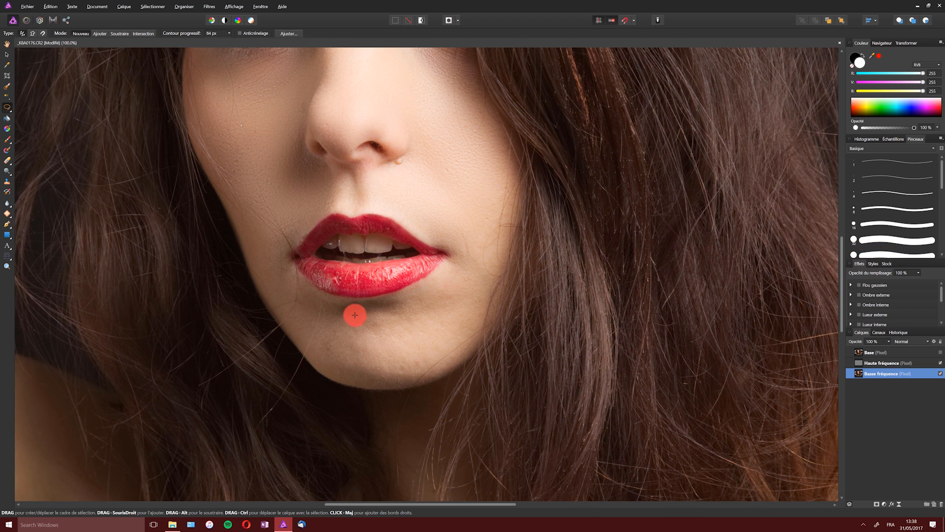
mouse_move(327, 300)
left_mouse_down()
mouse_move(443, 289)
mouse_move(462, 318)
mouse_move(424, 359)
mouse_move(401, 365)
mouse_move(367, 301)
mouse_move(406, 293)
mouse_move(338, 301)
mouse_move(371, 332)
mouse_move(449, 294)
mouse_move(442, 275)
mouse_move(428, 315)
left_mouse_up()
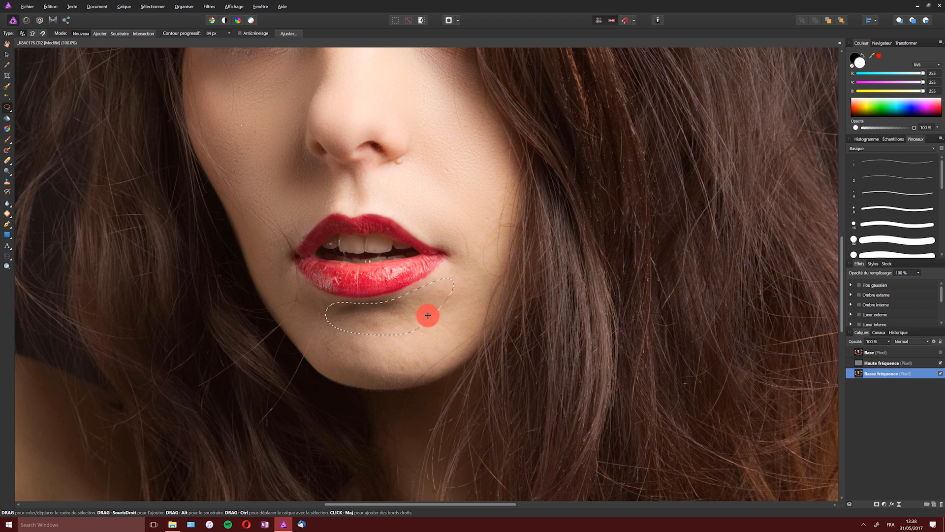
key("ctrl+d")
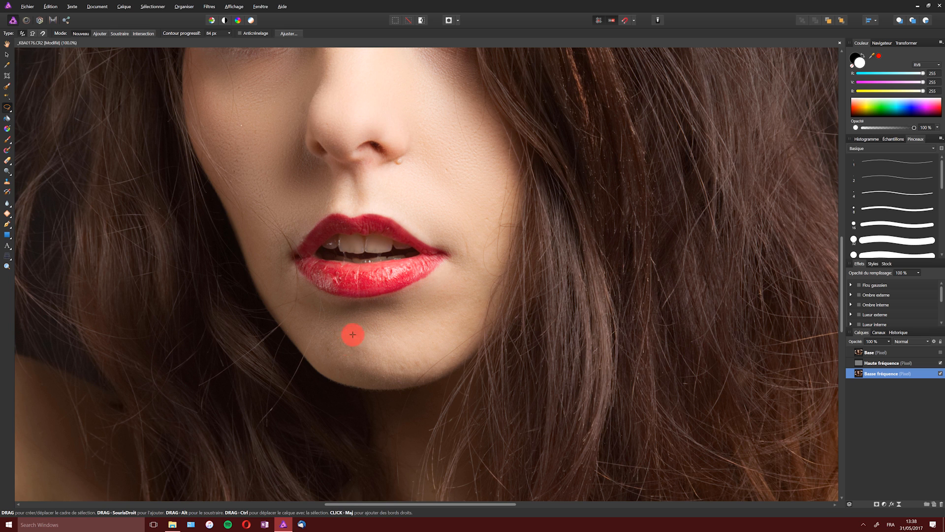
mouse_move(324, 332)
left_mouse_down()
mouse_move(342, 365)
mouse_move(418, 378)
mouse_move(457, 352)
mouse_move(460, 307)
left_mouse_up()
key("ctrl+f")
key("ctrl+d")
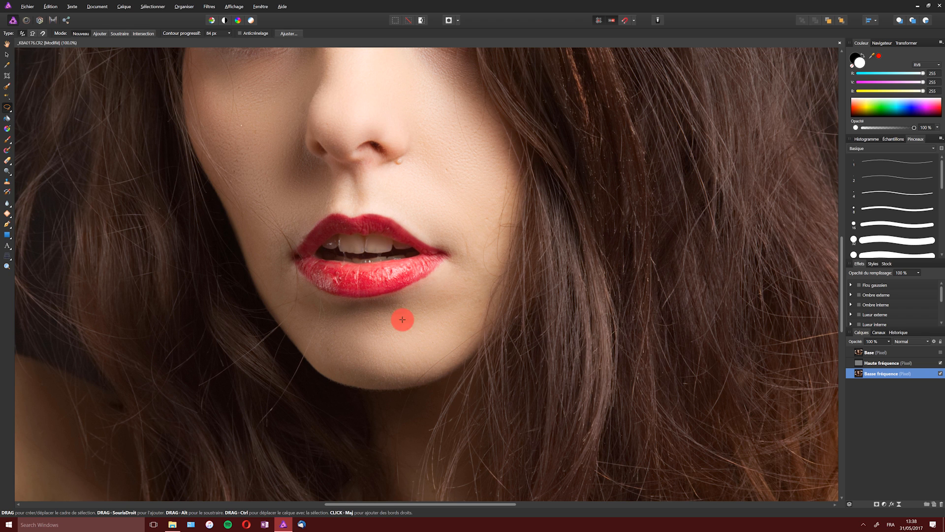
Step: Smooth the remaining patch under the lower lip and the skin beside the hair-side mouth corner with the same blur, and deselect
mouse_move(318, 314)
left_mouse_down()
mouse_move(309, 338)
mouse_move(336, 373)
mouse_move(378, 371)
mouse_move(403, 320)
left_mouse_up()
mouse_move(457, 235)
left_mouse_down()
mouse_move(430, 298)
mouse_move(434, 322)
mouse_move(473, 298)
mouse_move(484, 229)
left_mouse_up()
key("ctrl+d")
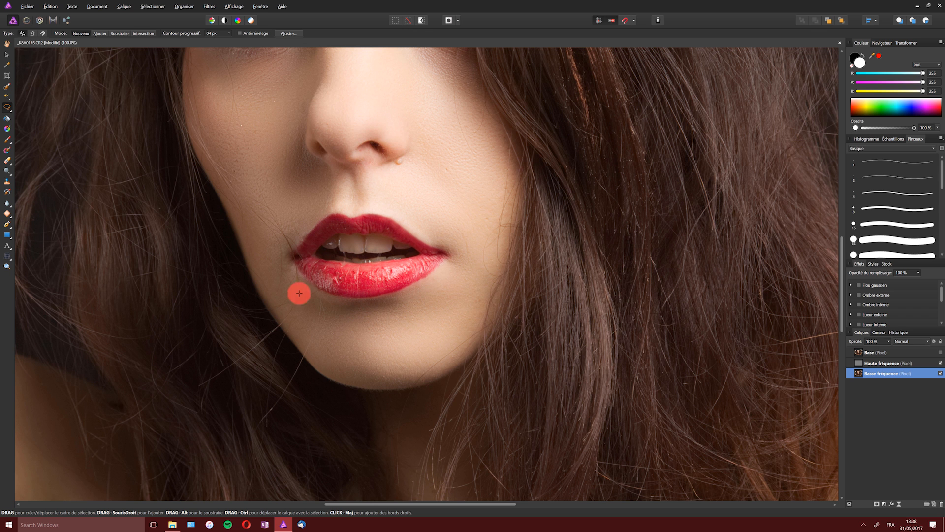
Step: Select the Haute fréquence layer and set up the Clone Brush with its source set to Calque actif
left_click_drag(357, 123, 360, 252)
left_click_drag(367, 185, 388, 321)
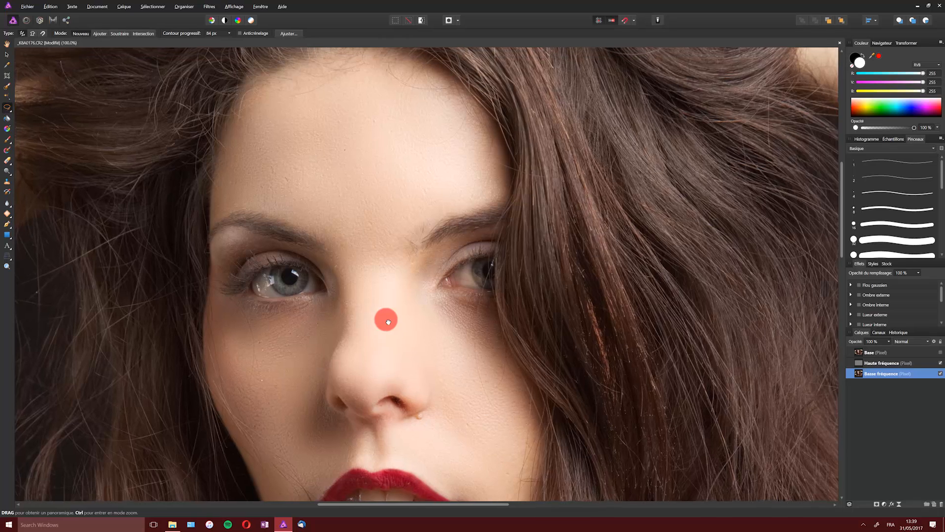
left_click(882, 362)
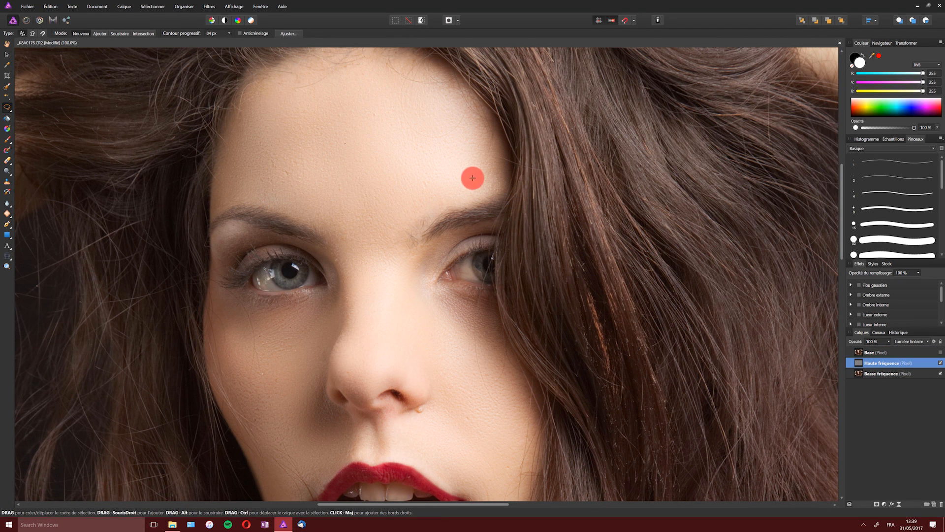
key("s")
scroll(363, 148, "up", 1)
left_click(295, 153, "alt")
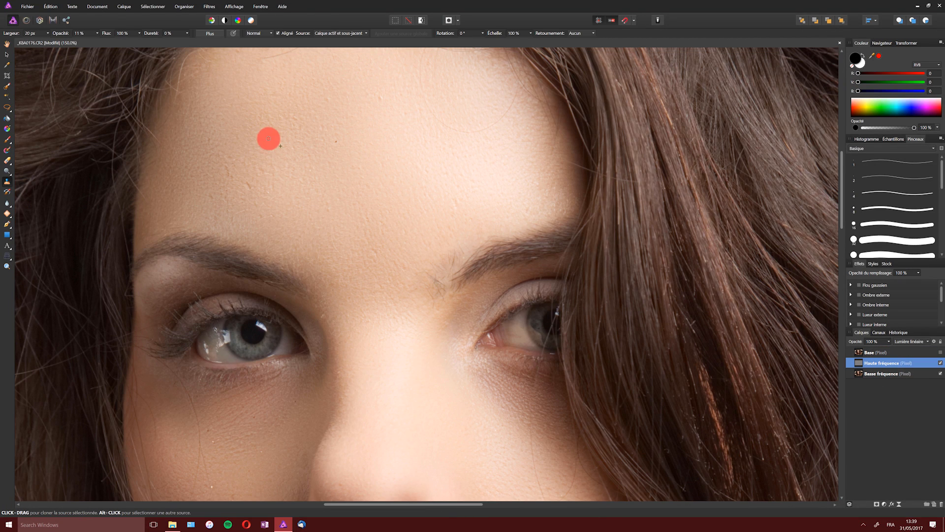
left_click(351, 33)
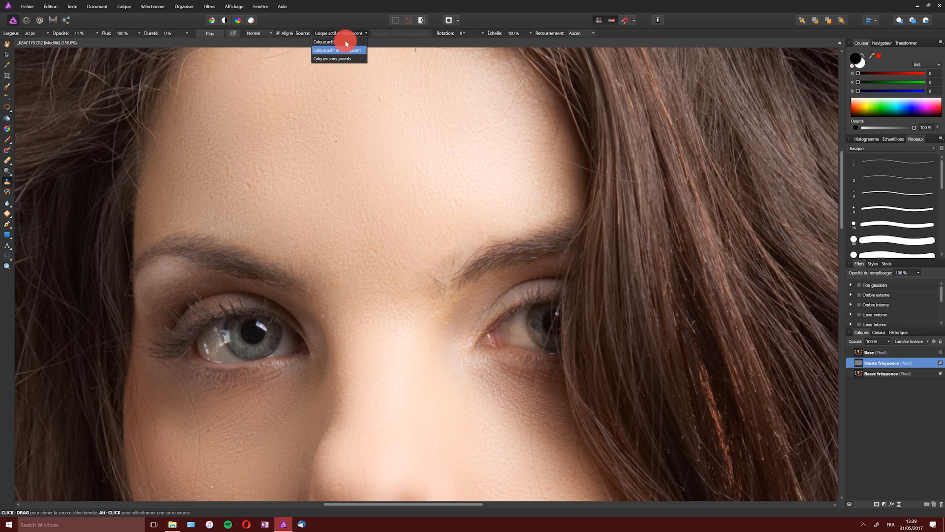
left_click(342, 42)
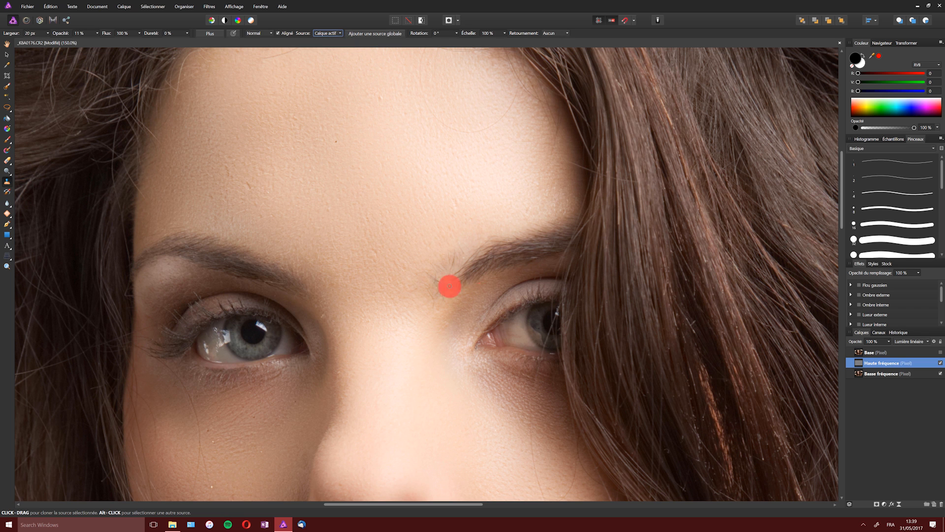
Step: Display the Haute fréquence layer alone to examine its texture, restore the Basse fréquence layer's visibility, and reselect Haute fréquence
left_click(940, 353)
left_click(939, 364, "alt")
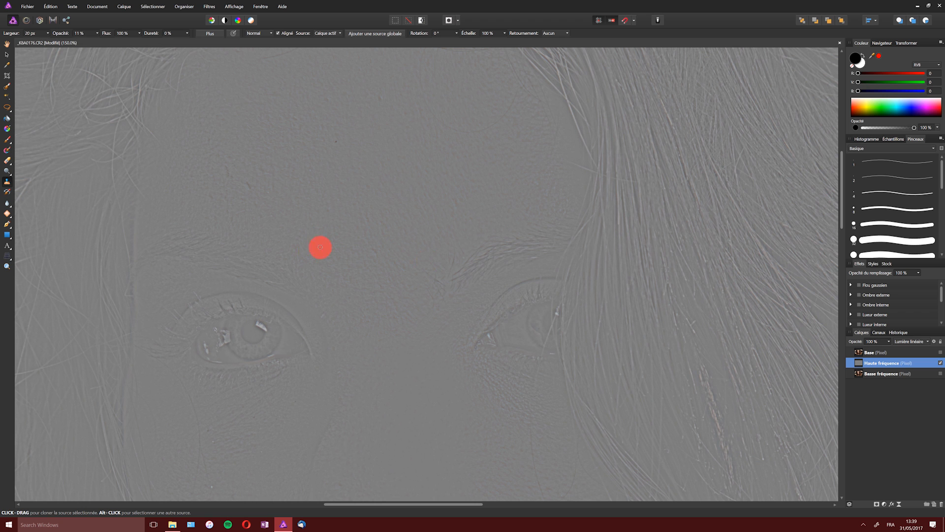
left_click(932, 374)
left_click(940, 373)
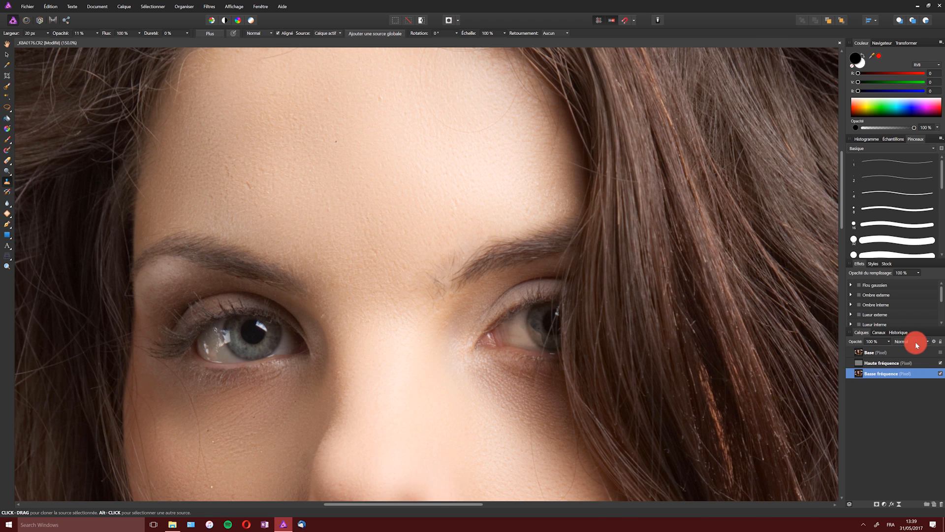
left_click(922, 364)
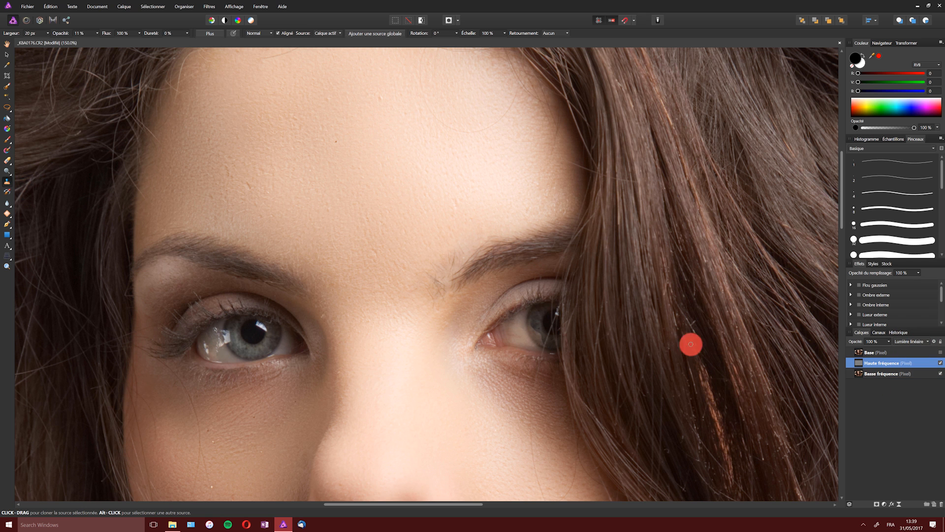
Step: Clone clean skin texture over the blemishes across the forehead above the eyebrows, with the Clone Brush at 100% opacity
key("z")
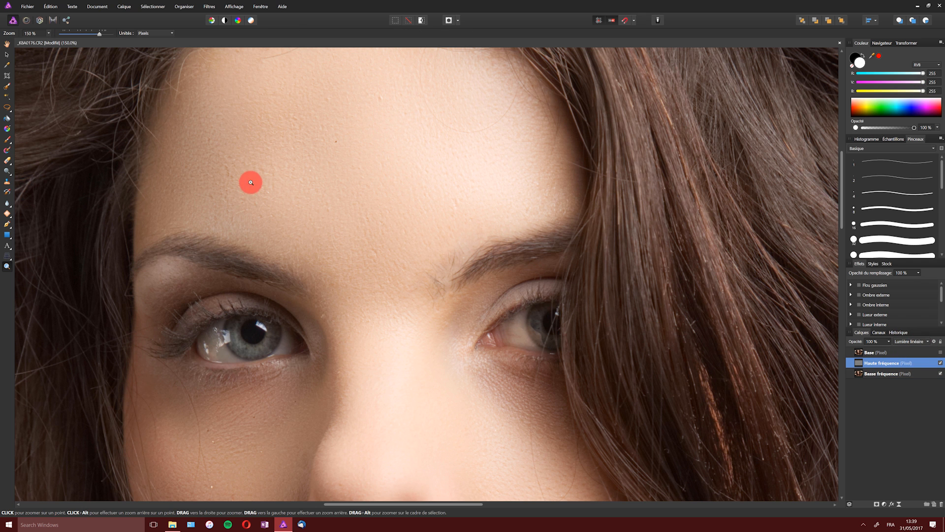
left_click_drag(249, 181, 328, 105)
key("s")
left_click(312, 183, "alt")
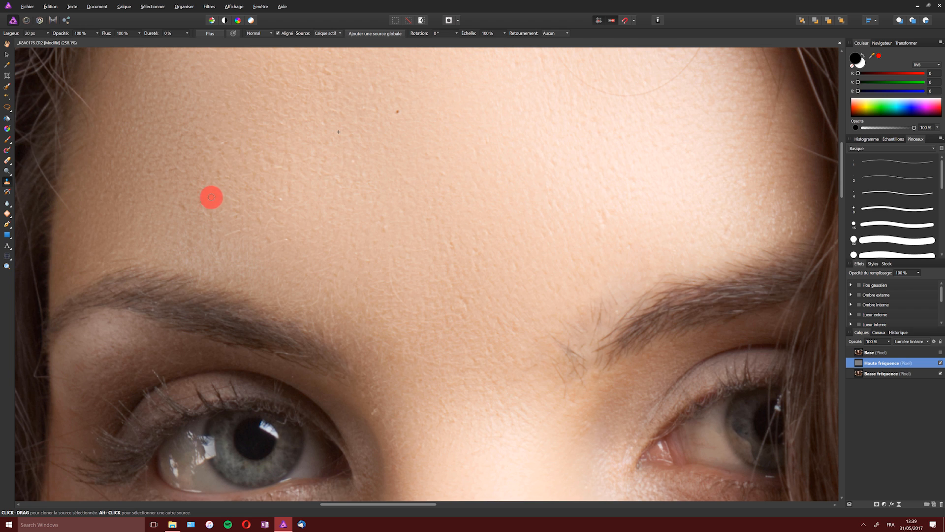
left_click(164, 202, "alt")
left_click(180, 207)
left_click(192, 182, "alt")
left_click(363, 197, "alt")
left_click(435, 156, "alt")
left_click(589, 219, "alt")
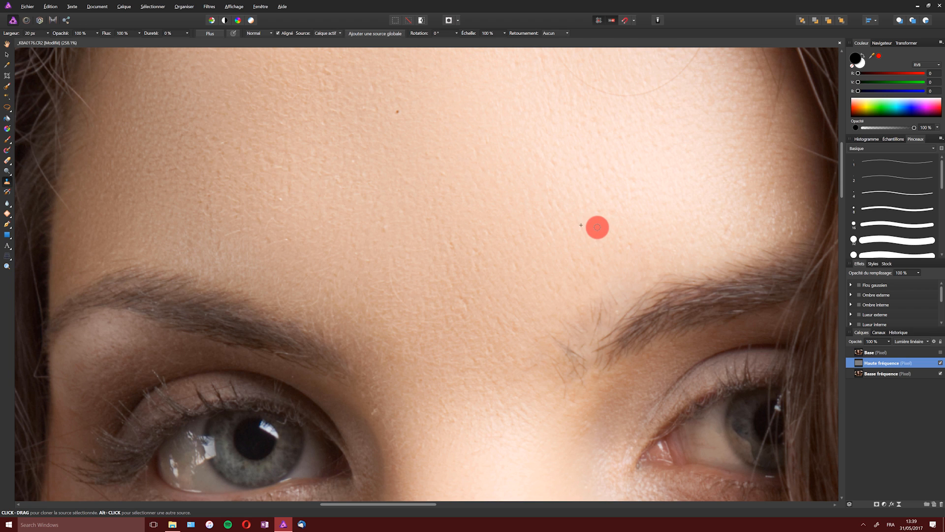
left_click(806, 199, "alt")
Step: Clone clean texture over the small blemishes on the upper forehead, resampling the source next to each area
left_click_drag(841, 164, 845, 139)
left_click_drag(441, 200, 473, 195)
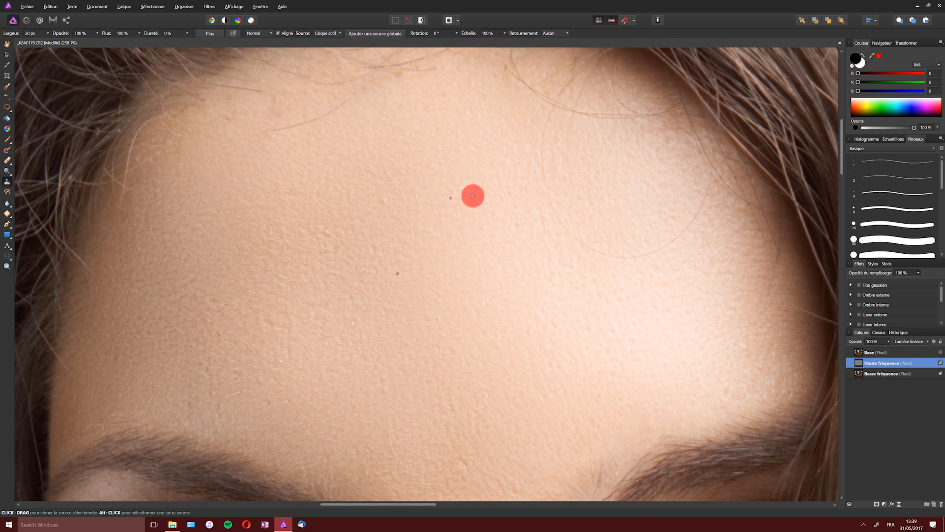
left_click(416, 204, "alt")
left_click(384, 200)
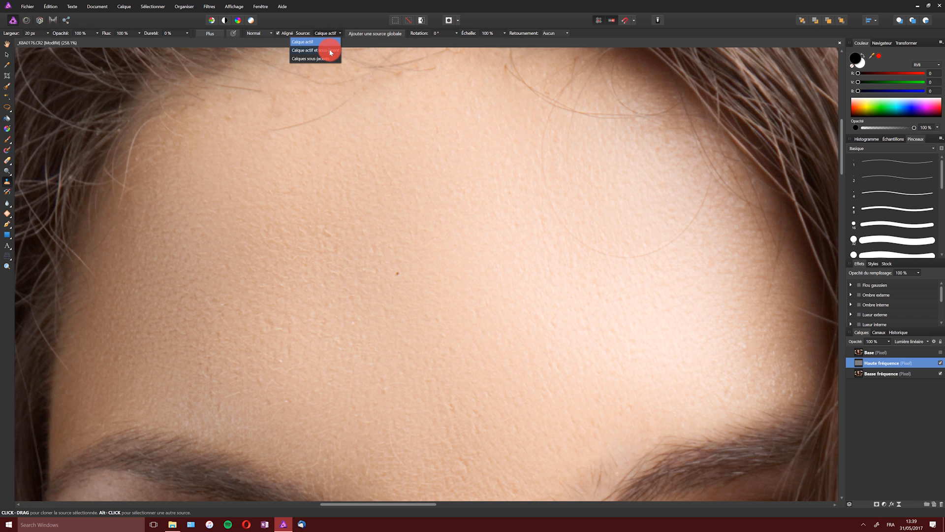
Step: Try cloning on the forehead with the source set to Calque actif et sous-jacent, undo the stroke, and restore Calque actif
left_click(329, 50)
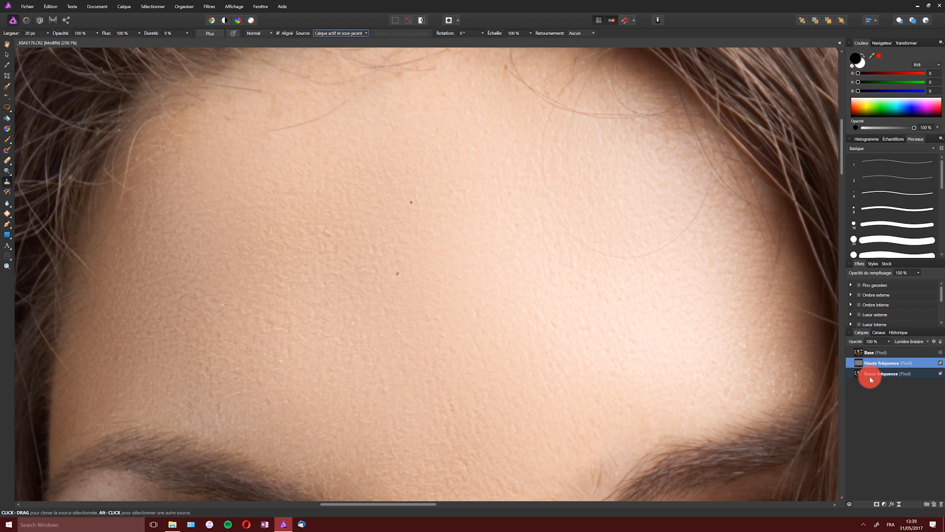
left_click(377, 228, "alt")
left_click(329, 234)
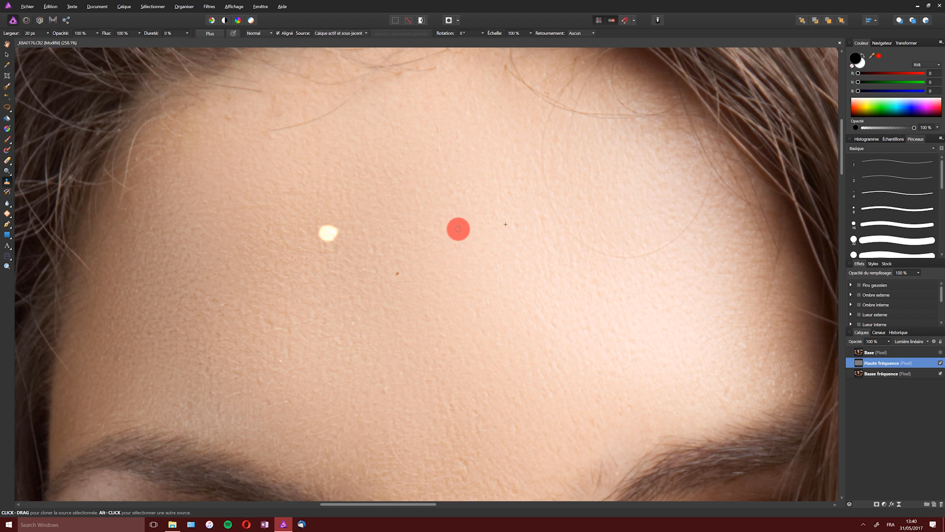
left_click(328, 34)
left_click(331, 44)
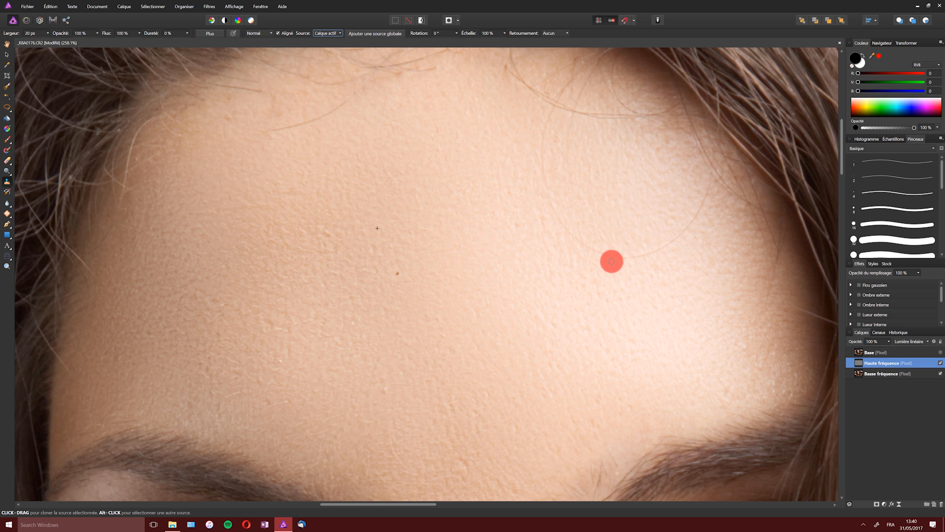
Step: Clone nearby skin texture over the long stray hair running down the cheek below the fully visible eye
left_click_drag(842, 157, 843, 223)
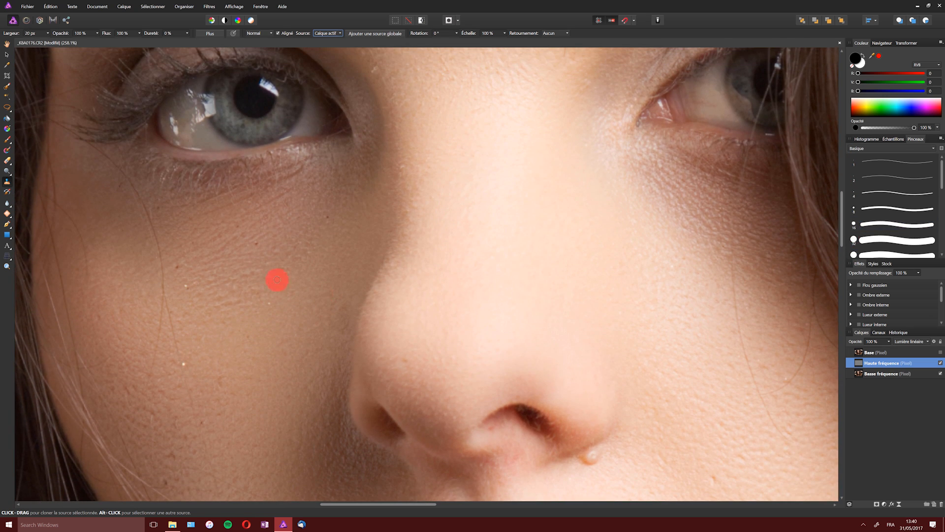
left_click_drag(376, 503, 354, 501)
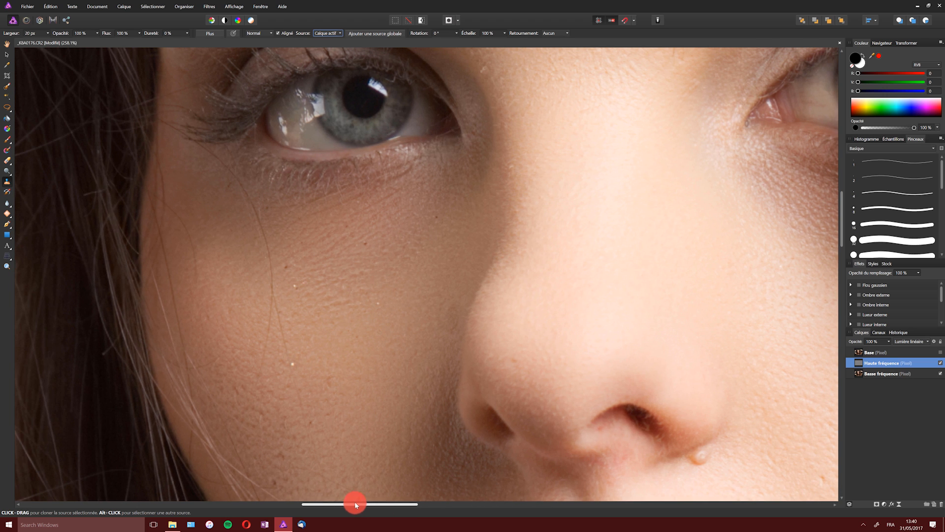
left_click(234, 228, "alt")
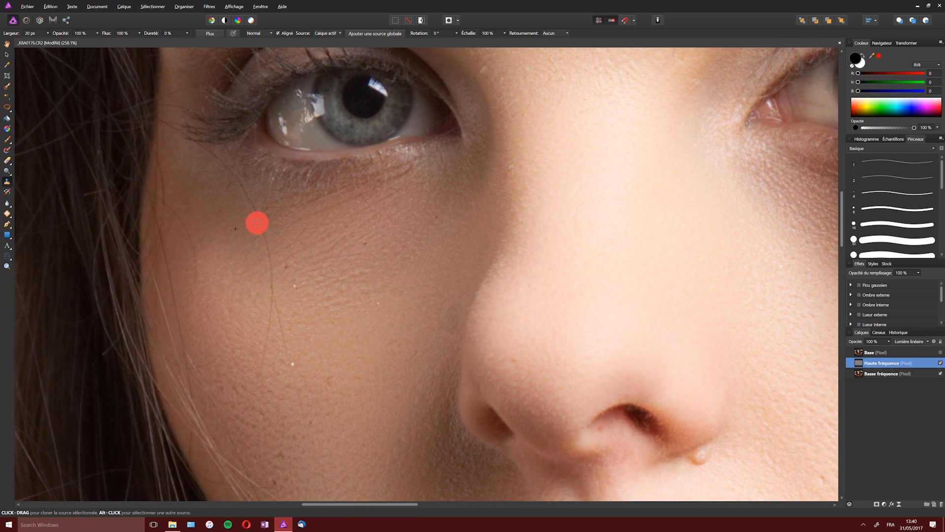
mouse_move(272, 274)
left_mouse_down()
mouse_move(261, 368)
mouse_move(297, 297)
mouse_move(276, 306)
mouse_move(289, 352)
mouse_move(274, 315)
left_mouse_up()
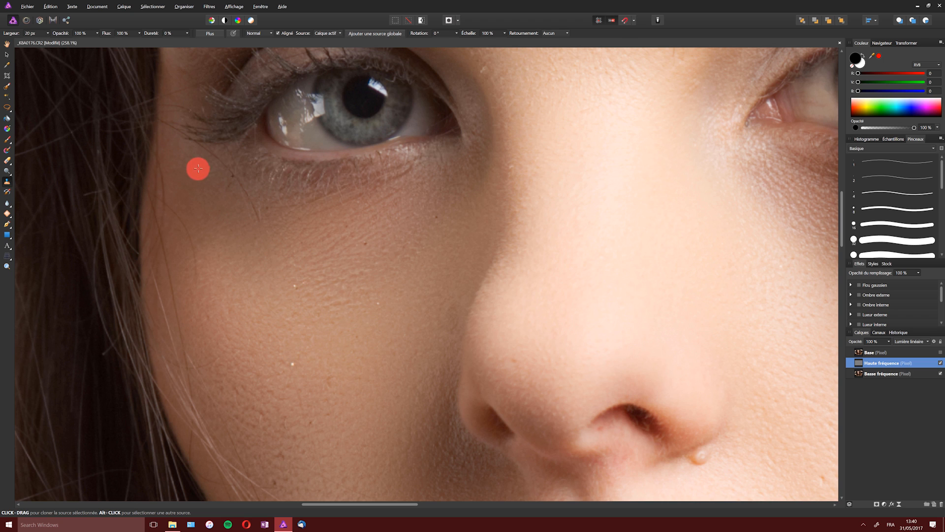
Step: Clone out the stray hairs near the outer corner of the eye and the small marks on the upper cheek
mouse_move(176, 135)
left_mouse_down()
mouse_move(184, 128)
mouse_move(174, 119)
left_mouse_up()
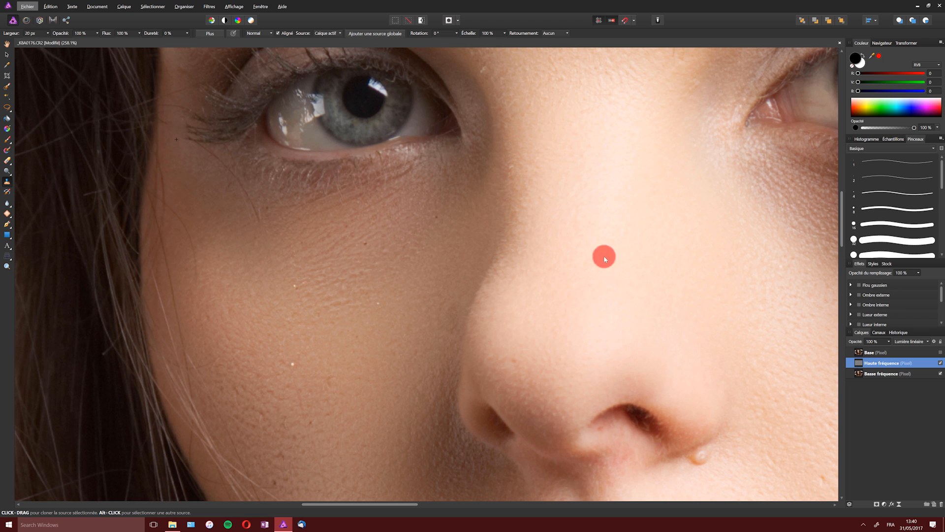
mouse_move(779, 278)
left_mouse_down()
mouse_move(787, 276)
mouse_move(614, 287)
left_mouse_up()
mouse_move(226, 265)
left_mouse_down()
mouse_move(625, 297)
mouse_move(538, 325)
mouse_move(555, 293)
mouse_move(545, 340)
mouse_move(339, 226)
mouse_move(334, 262)
left_mouse_up()
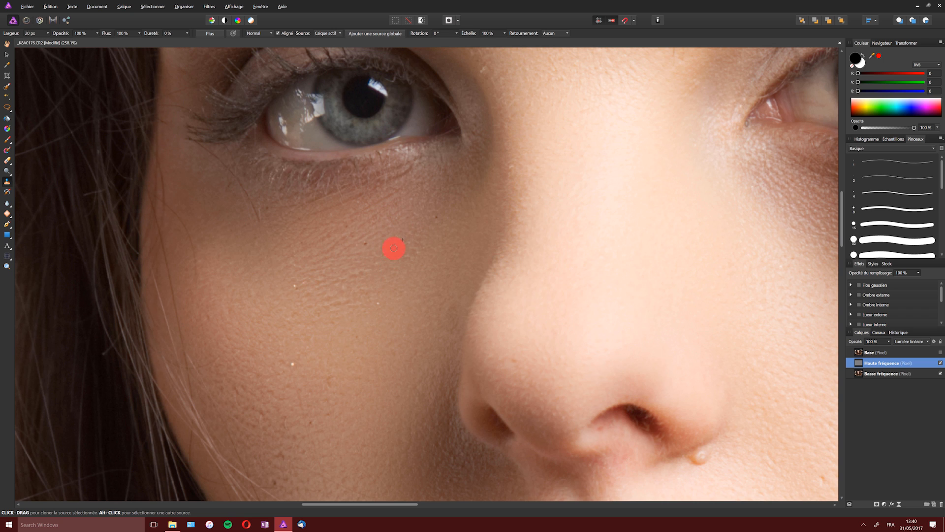
mouse_move(261, 382)
left_mouse_down()
mouse_move(409, 459)
mouse_move(497, 470)
mouse_move(374, 333)
mouse_move(177, 143)
mouse_move(160, 119)
mouse_move(185, 120)
mouse_move(171, 82)
mouse_move(189, 89)
mouse_move(167, 96)
mouse_move(187, 107)
mouse_move(165, 103)
mouse_move(196, 155)
mouse_move(199, 147)
mouse_move(222, 163)
mouse_move(258, 218)
mouse_move(228, 191)
mouse_move(227, 168)
mouse_move(259, 212)
mouse_move(281, 208)
left_mouse_up()
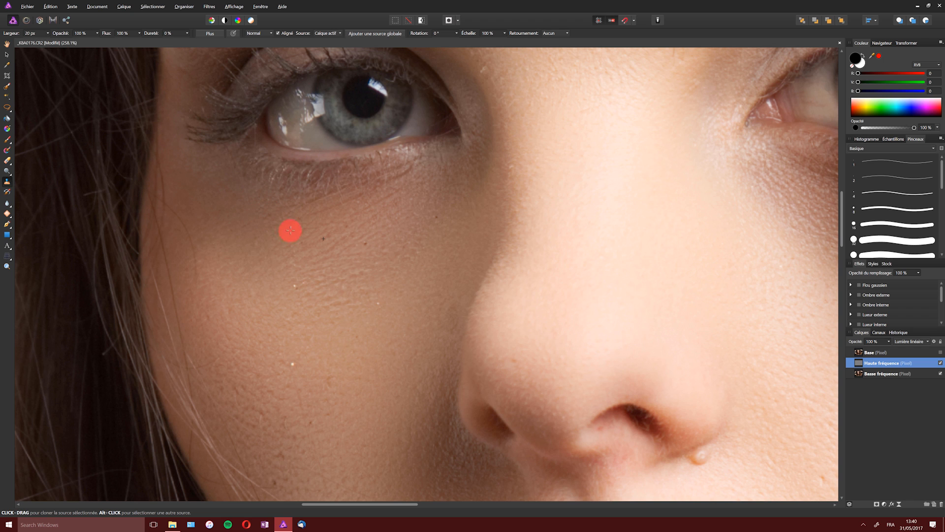
left_click(179, 193, "alt")
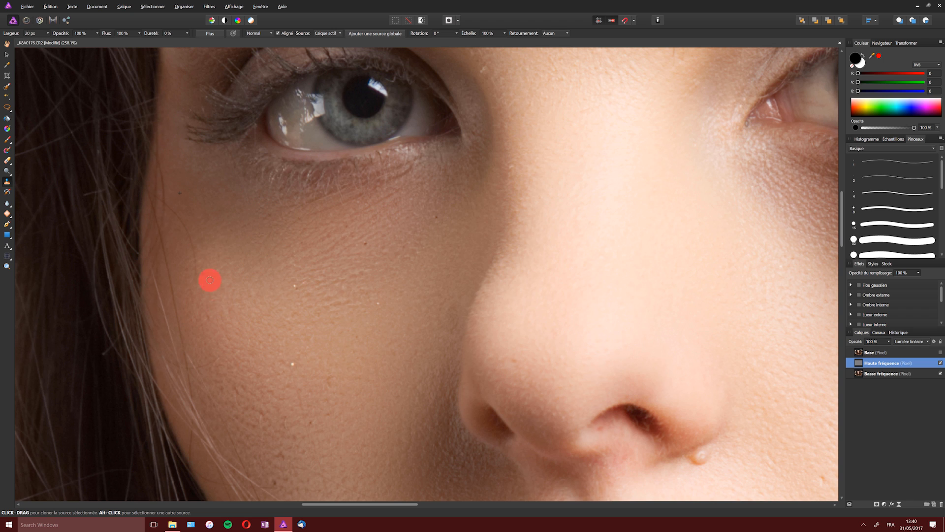
Step: Clone clean skin texture over the fine stray hairs and the small white spot on the lower cheek beside the nose
key("space")
left_click(260, 257)
key("space")
left_click_drag(258, 262, 233, 53)
left_click_drag(277, 194, 172, 97)
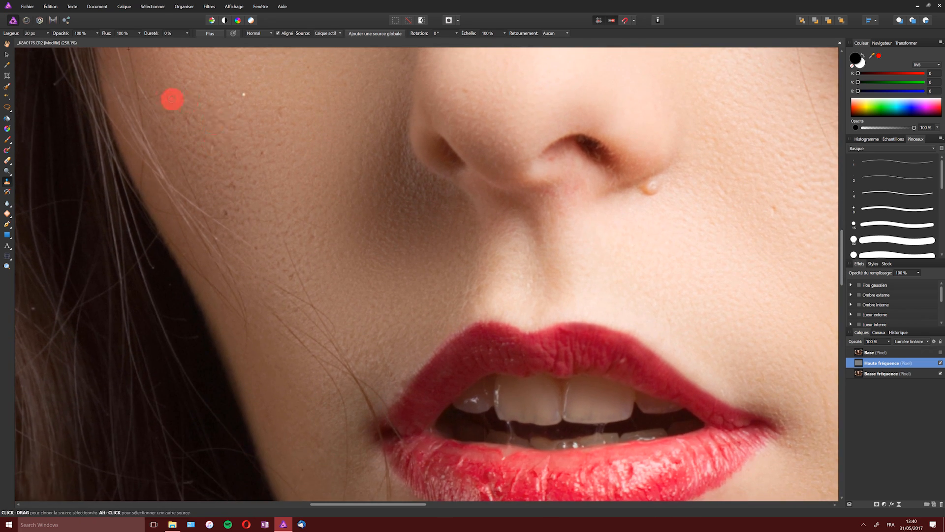
mouse_move(246, 316)
left_mouse_down()
mouse_move(250, 274)
mouse_move(271, 294)
mouse_move(253, 286)
mouse_move(217, 219)
left_mouse_up()
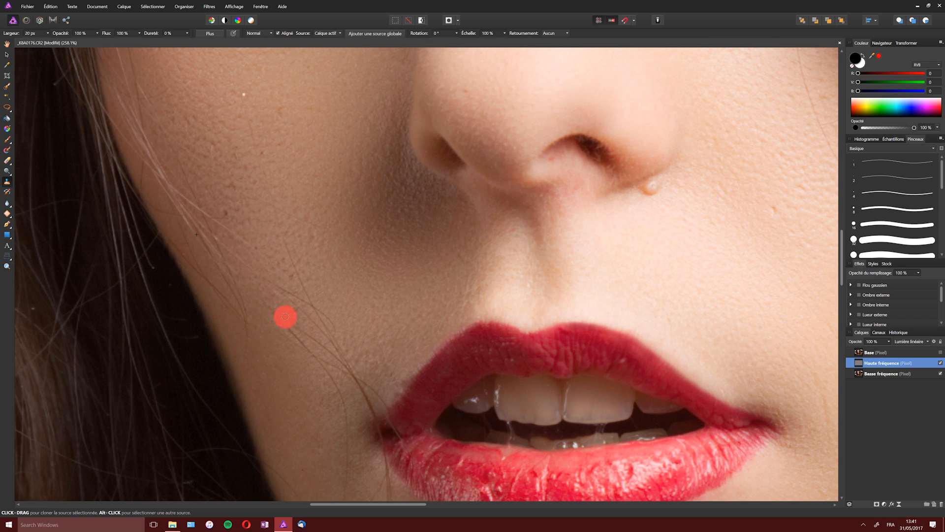
left_click_drag(348, 382, 368, 396)
mouse_move(279, 146)
left_mouse_down()
mouse_move(283, 167)
mouse_move(282, 132)
mouse_move(246, 94)
mouse_move(258, 153)
left_mouse_up()
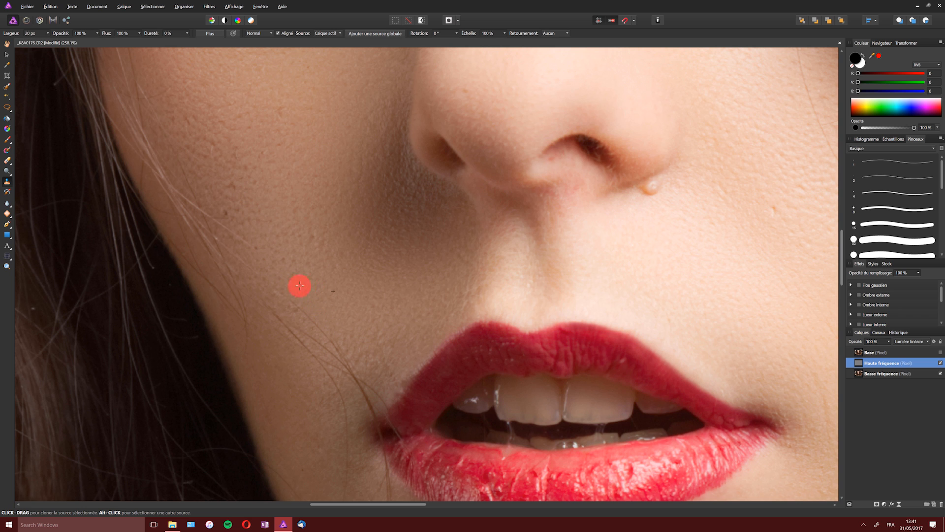
mouse_move(295, 317)
left_mouse_down()
mouse_move(275, 332)
mouse_move(269, 319)
mouse_move(298, 343)
mouse_move(279, 341)
mouse_move(266, 320)
mouse_move(286, 345)
mouse_move(270, 313)
mouse_move(281, 335)
left_mouse_up()
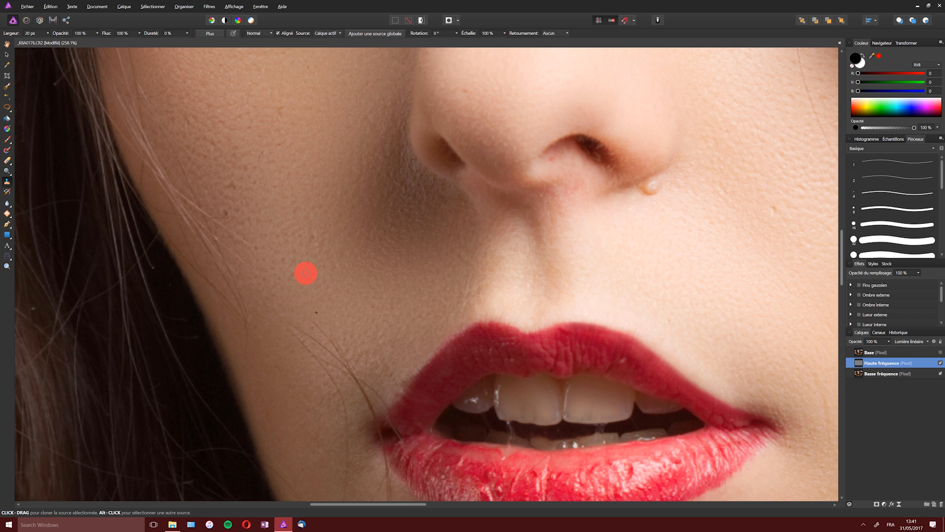
Step: Resample nearby skin and clone out the dark hairs running into the corner of the mouth
scroll(306, 273, "down", 3)
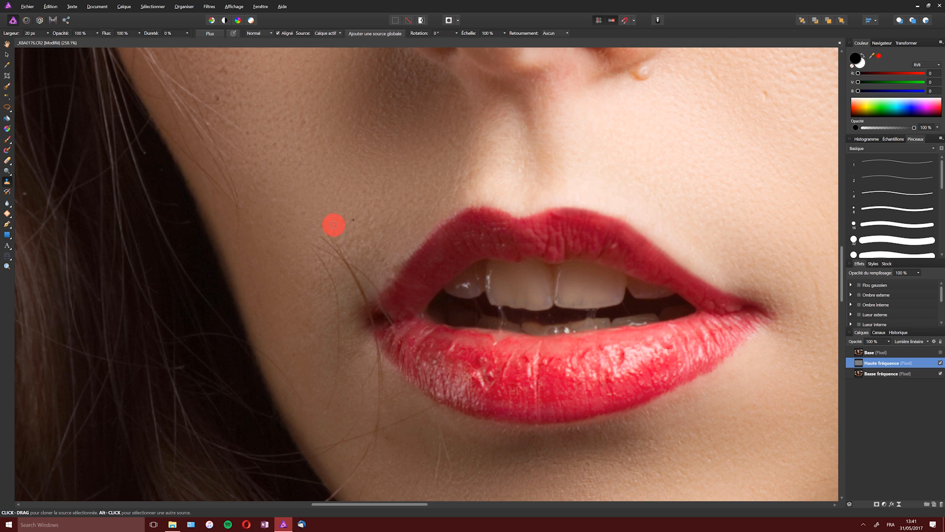
left_click(311, 254, "alt")
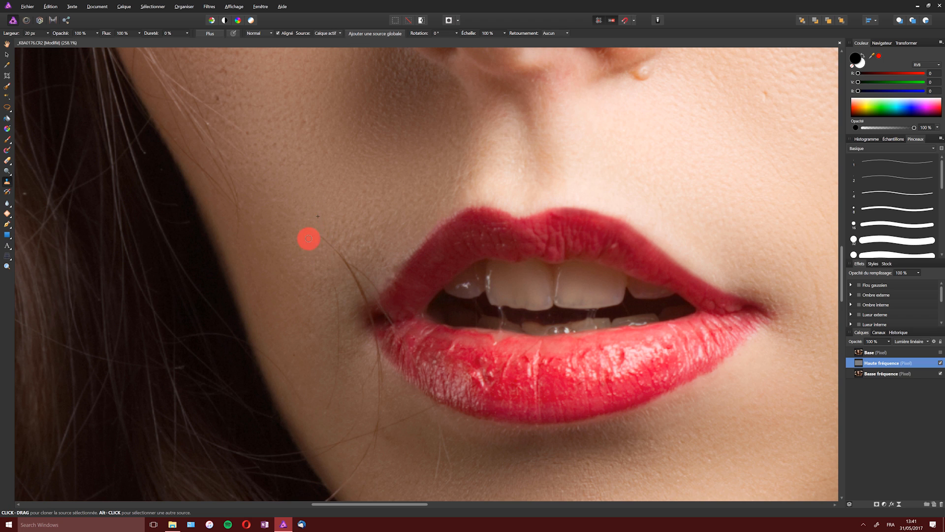
mouse_move(345, 260)
left_mouse_down()
mouse_move(362, 292)
mouse_move(367, 255)
mouse_move(366, 327)
left_mouse_up()
mouse_move(347, 261)
left_mouse_down()
mouse_move(356, 281)
mouse_move(350, 265)
left_mouse_up()
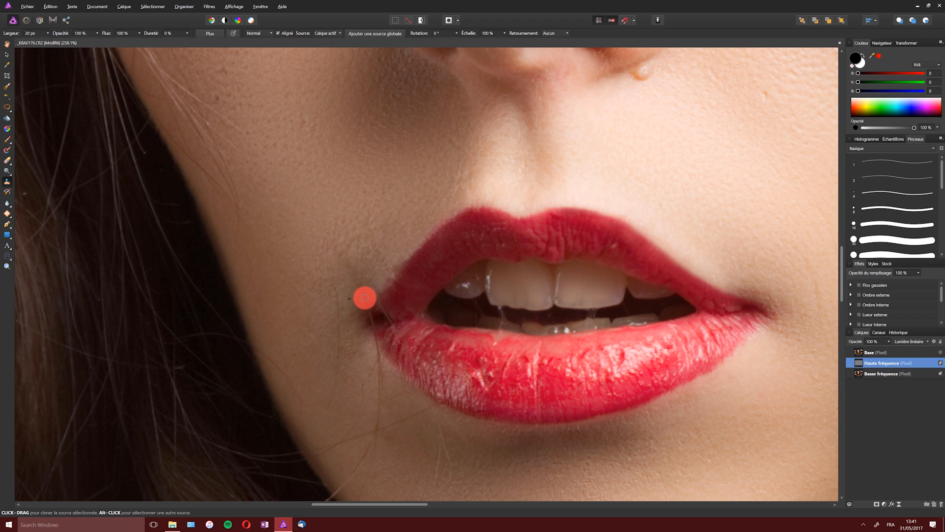
mouse_move(364, 297)
left_mouse_down()
mouse_move(320, 288)
mouse_move(336, 288)
mouse_move(338, 308)
mouse_move(336, 381)
mouse_move(322, 407)
mouse_move(338, 278)
mouse_move(344, 289)
mouse_move(373, 293)
mouse_move(346, 268)
mouse_move(308, 350)
mouse_move(366, 365)
mouse_move(386, 206)
mouse_move(318, 313)
mouse_move(366, 292)
mouse_move(360, 254)
mouse_move(381, 269)
mouse_move(384, 261)
mouse_move(394, 130)
mouse_move(407, 162)
mouse_move(395, 179)
mouse_move(411, 197)
mouse_move(408, 216)
mouse_move(381, 200)
mouse_move(383, 183)
mouse_move(390, 243)
mouse_move(380, 244)
mouse_move(389, 227)
mouse_move(375, 251)
mouse_move(391, 220)
mouse_move(375, 264)
left_mouse_up()
Step: Clone out the curved stray hairs between the mouth corner and the jawline, resampling clean skin along the way
left_click(382, 236, "alt")
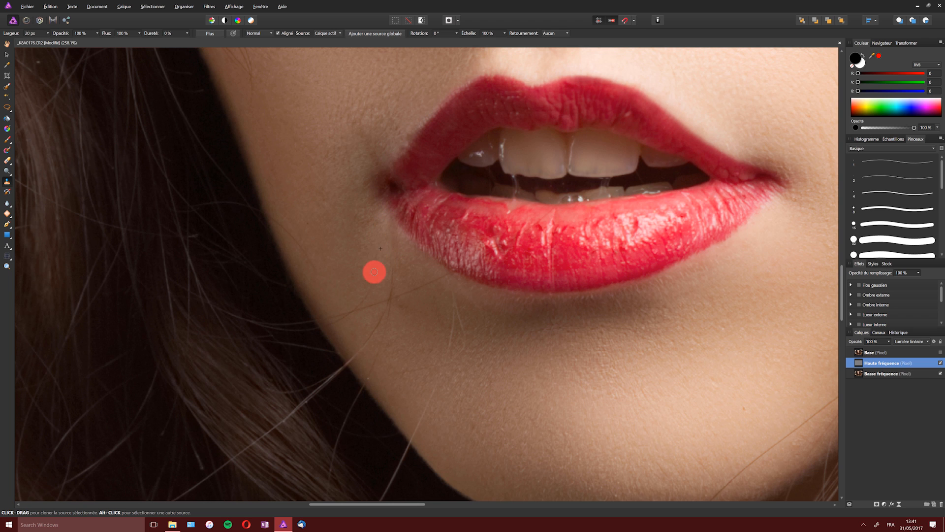
left_click(326, 246, "alt")
mouse_move(268, 215)
left_mouse_down()
mouse_move(308, 270)
mouse_move(319, 253)
mouse_move(356, 253)
mouse_move(369, 283)
mouse_move(327, 244)
mouse_move(297, 240)
mouse_move(319, 270)
left_mouse_up()
left_click(357, 265, "alt")
left_click(380, 261, "alt")
mouse_move(395, 270)
left_mouse_down()
mouse_move(381, 287)
mouse_move(373, 264)
mouse_move(353, 305)
left_mouse_up()
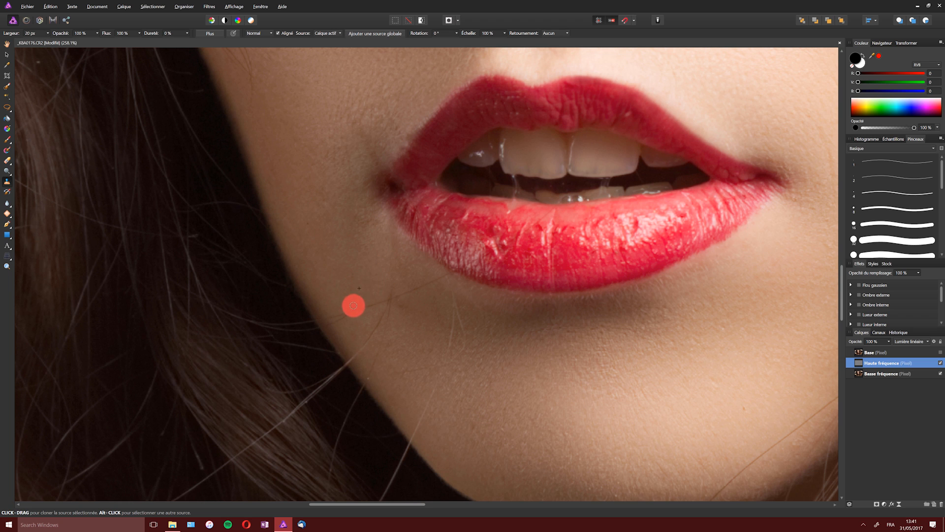
mouse_move(390, 277)
left_mouse_down()
mouse_move(377, 308)
mouse_move(337, 308)
mouse_move(353, 309)
mouse_move(329, 324)
left_mouse_up()
left_click(376, 285, "alt")
left_click(355, 294, "alt")
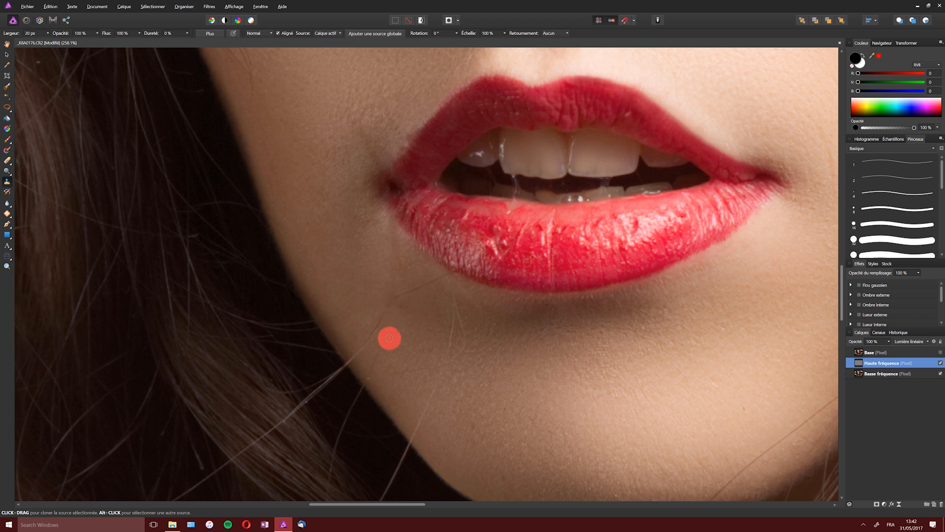
left_click_drag(384, 316, 370, 345)
Step: Clone skin texture over the remaining fine hairs under the lower lip and along the jaw edge
key("alt")
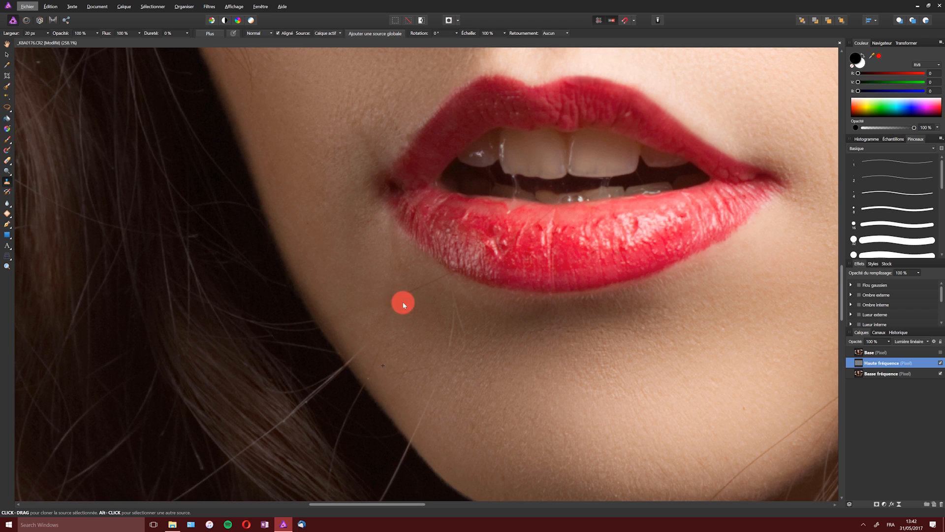
key("alt")
left_click(426, 278, "alt")
mouse_move(398, 295)
left_mouse_down()
mouse_move(421, 287)
mouse_move(427, 297)
mouse_move(433, 278)
mouse_move(460, 281)
mouse_move(448, 310)
mouse_move(469, 318)
mouse_move(466, 335)
mouse_move(462, 325)
mouse_move(451, 331)
mouse_move(472, 359)
mouse_move(407, 369)
mouse_move(433, 388)
mouse_move(412, 439)
mouse_move(391, 352)
mouse_move(371, 369)
mouse_move(356, 352)
mouse_move(350, 360)
mouse_move(398, 264)
mouse_move(402, 290)
mouse_move(395, 261)
mouse_move(399, 287)
mouse_move(438, 337)
mouse_move(406, 251)
left_mouse_up()
mouse_move(379, 196)
left_mouse_down()
mouse_move(368, 321)
mouse_move(318, 248)
mouse_move(372, 319)
mouse_move(335, 294)
mouse_move(376, 353)
mouse_move(345, 356)
left_mouse_up()
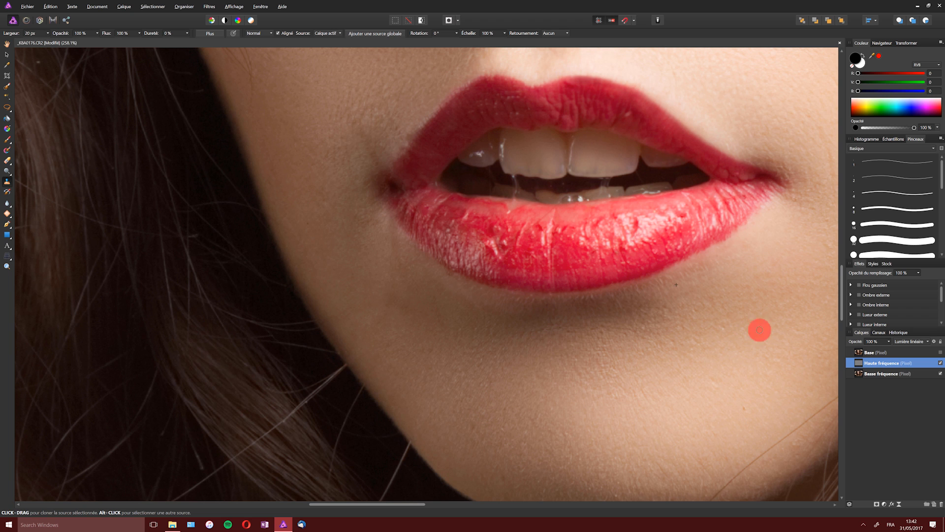
Step: On the Basse fréquence layer, lasso and smooth the skin below and beside the mouth corner, clearing each selection
left_click(880, 375)
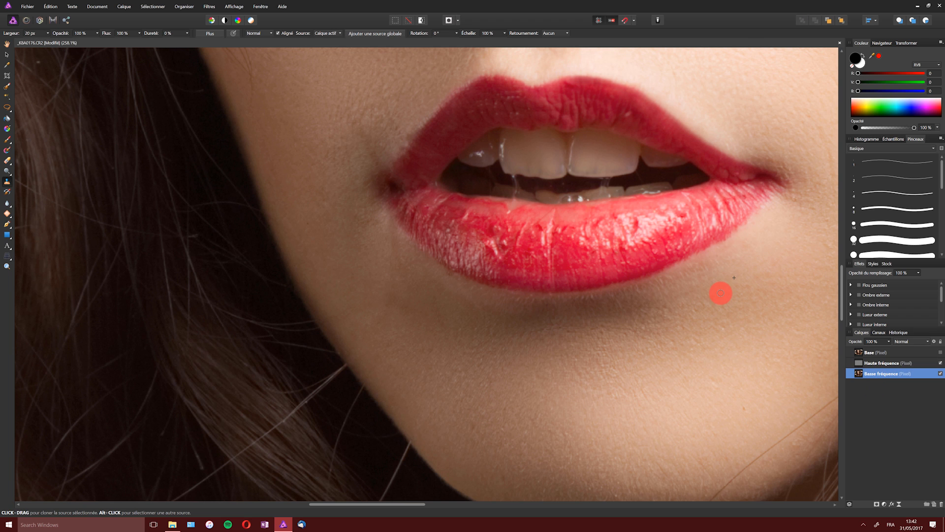
key("l")
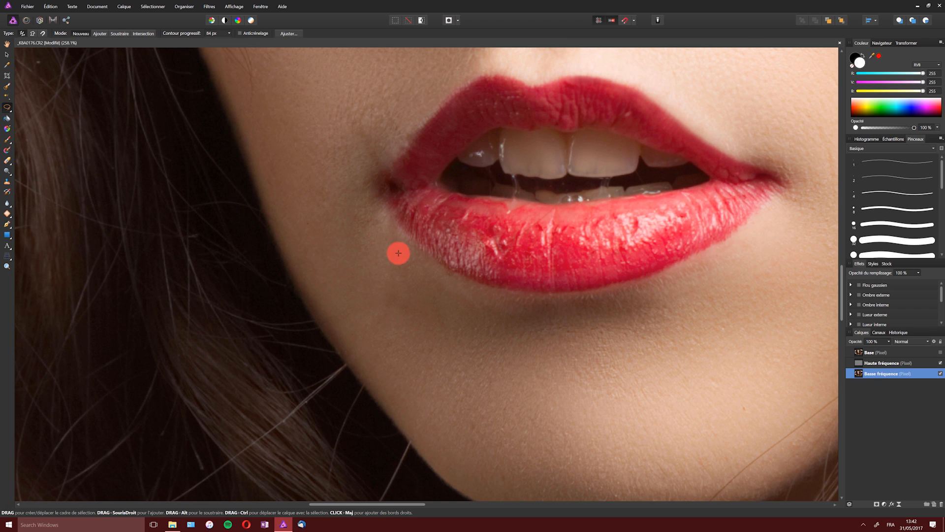
mouse_move(402, 236)
left_mouse_down()
mouse_move(333, 260)
mouse_move(362, 321)
mouse_move(403, 359)
mouse_move(459, 371)
mouse_move(501, 342)
mouse_move(484, 306)
mouse_move(443, 282)
left_mouse_up()
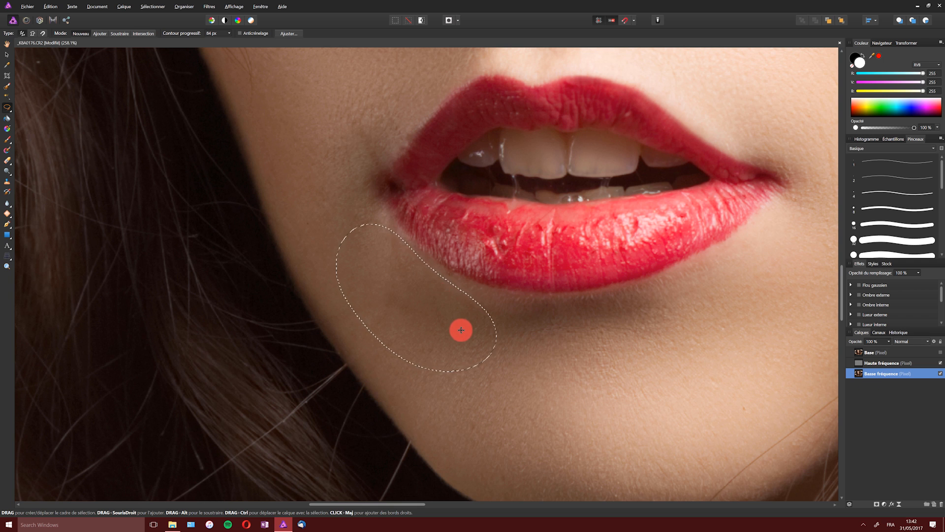
key("ctrl+d")
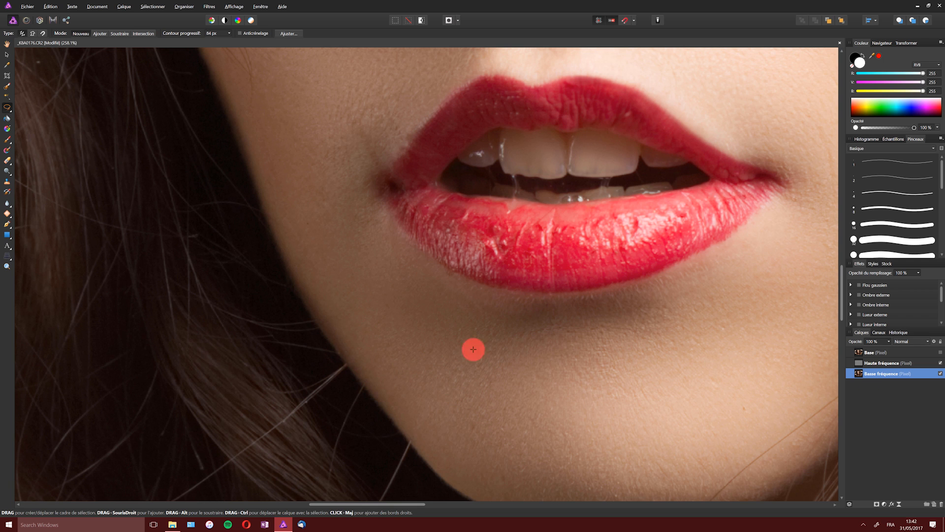
left_click_drag(472, 177, 477, 304)
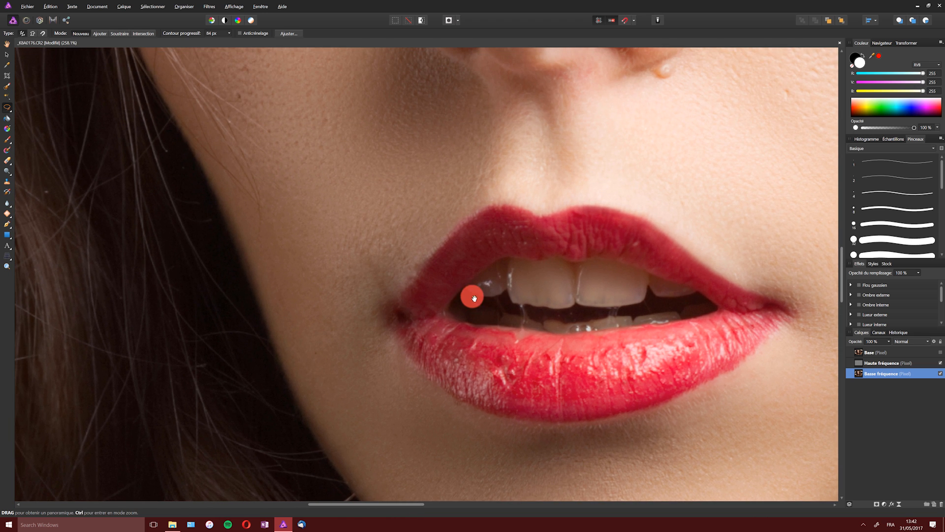
mouse_move(341, 210)
left_mouse_down()
mouse_move(341, 364)
mouse_move(387, 351)
mouse_move(388, 294)
mouse_move(411, 189)
left_mouse_up()
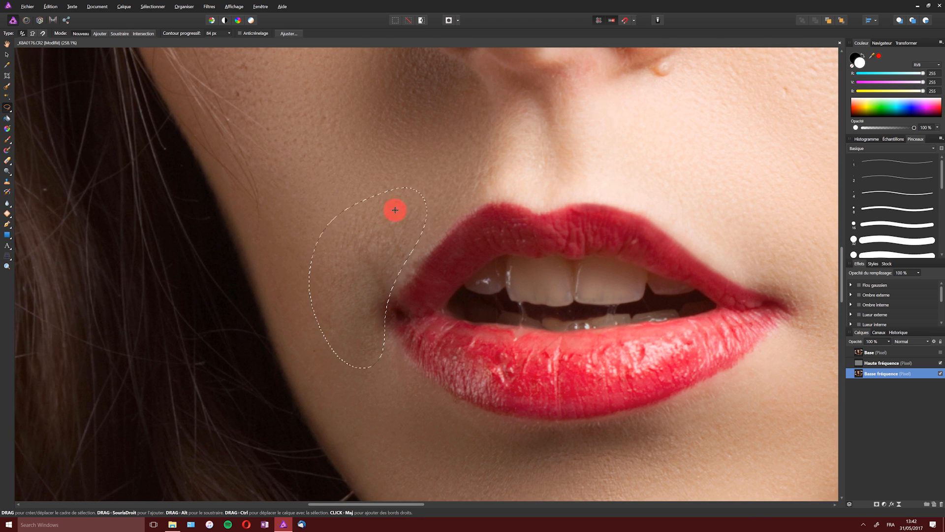
key("ctrl+d")
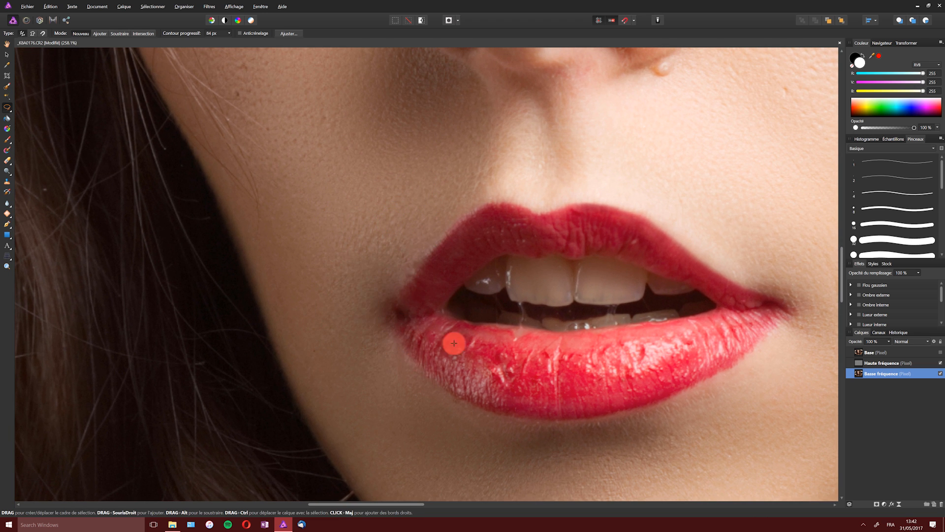
Step: On the Haute fréquence layer, clone out the bright stray strands extending from the jaw across the dark hair
key("z")
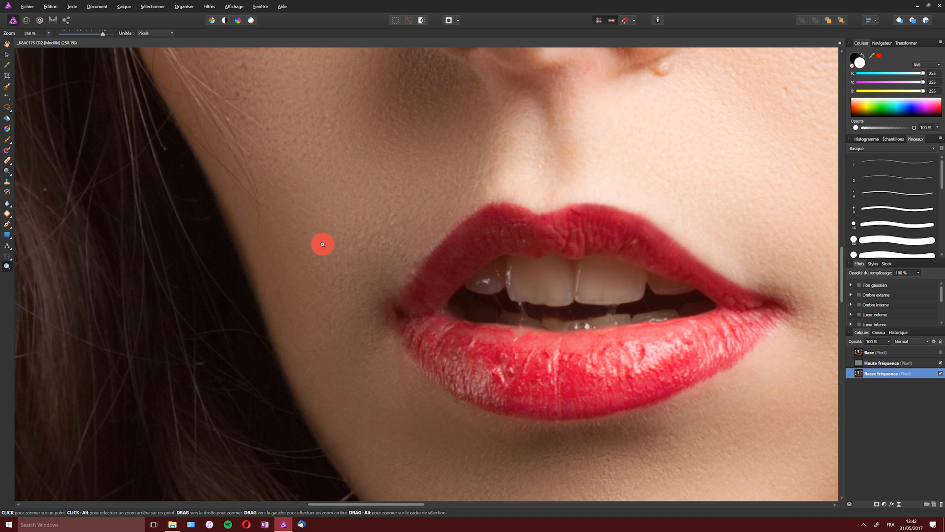
scroll(306, 224, "down", 5)
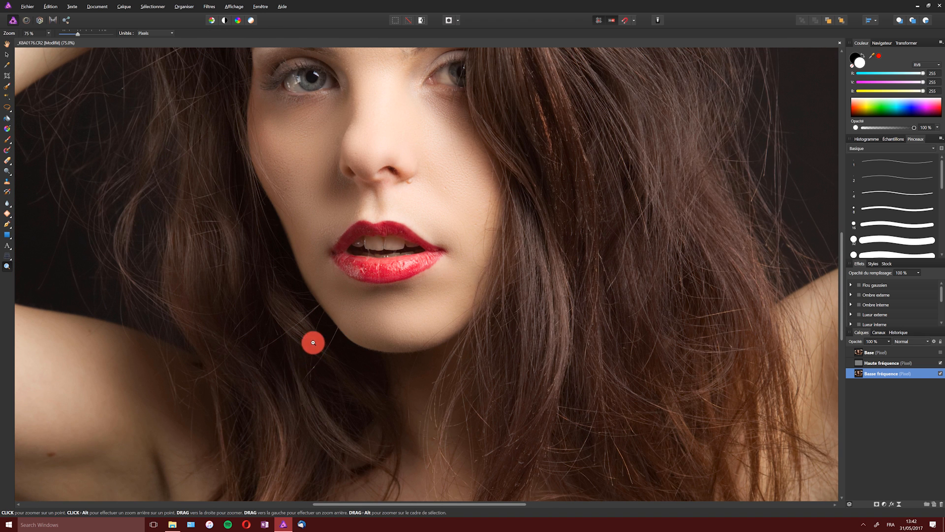
scroll(369, 290, "up", 4)
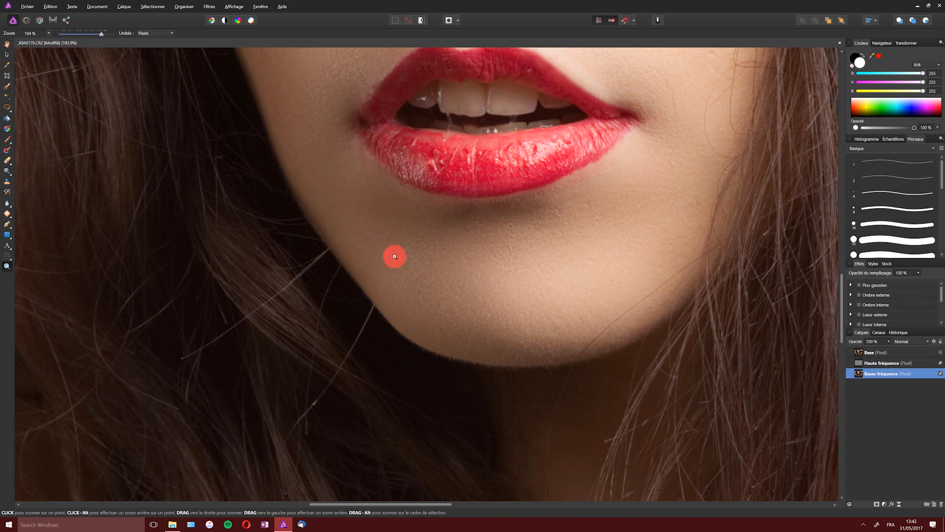
left_click(875, 363)
key("s")
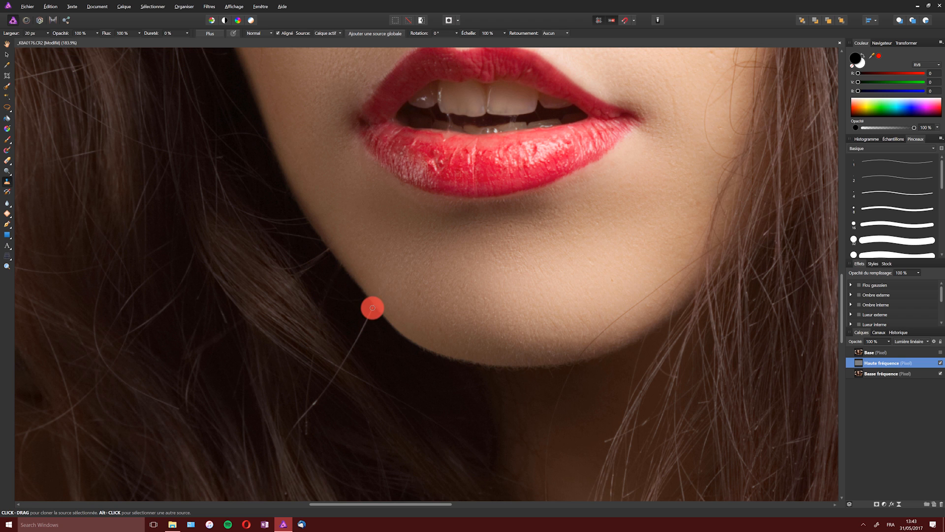
left_click_drag(353, 346, 288, 435)
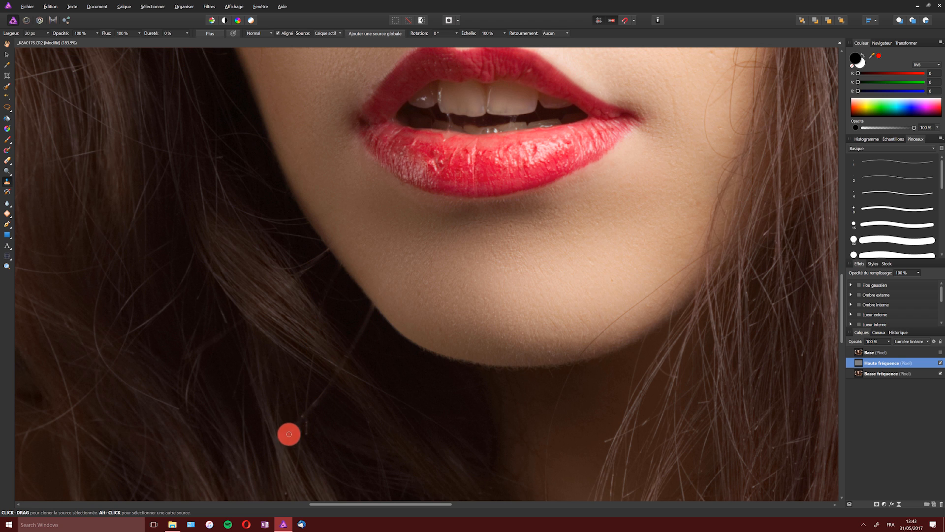
Step: On the Basse fréquence layer, clone dark tones over the strand traces left just below the jaw edge
left_click(877, 373)
key("z")
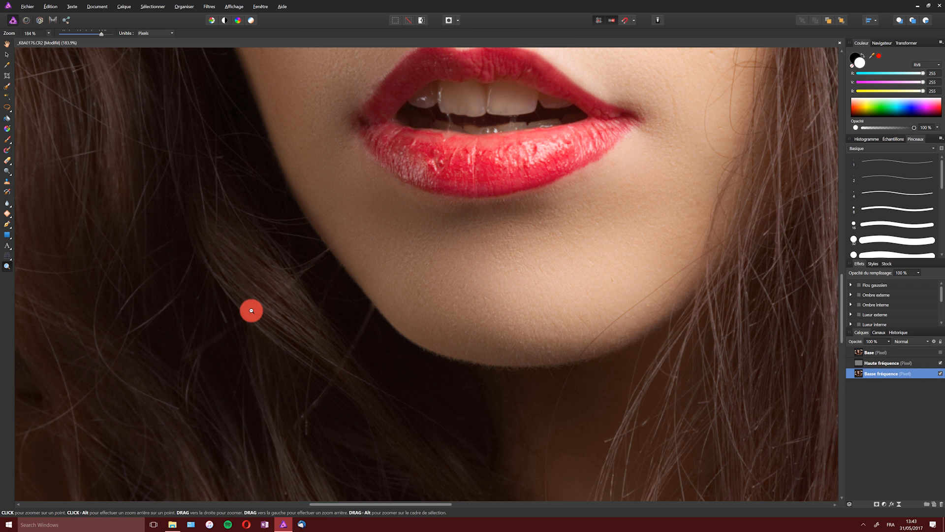
left_click(242, 307, "alt")
left_click(250, 305)
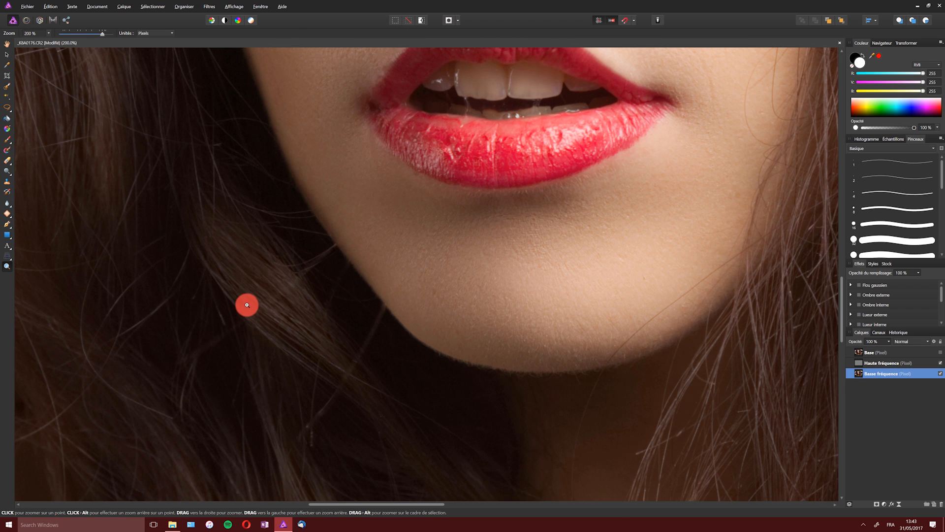
key("s")
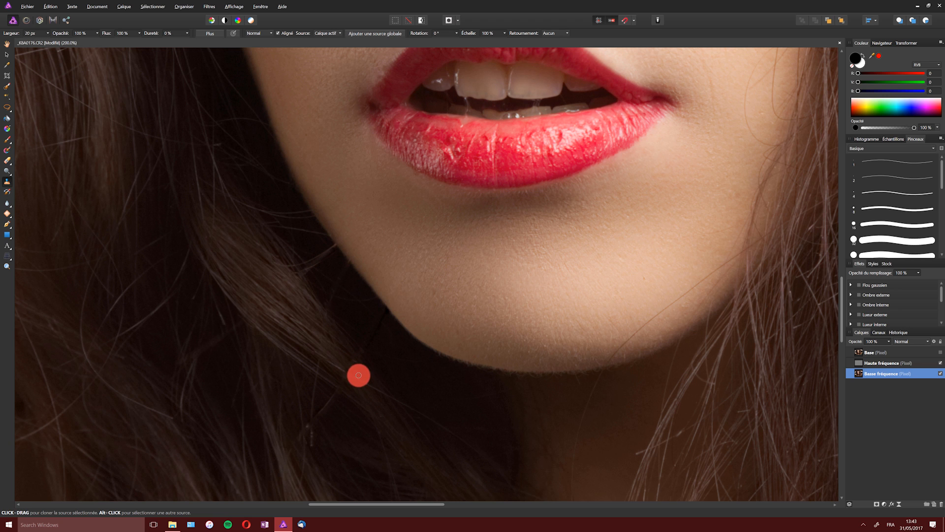
Step: Return to the Haute fréquence layer and clone over the leftover strand detail in the lock of hair beneath the jaw
key("z")
key("x")
key("s")
left_click(872, 362)
key("z")
left_click(344, 371, "alt")
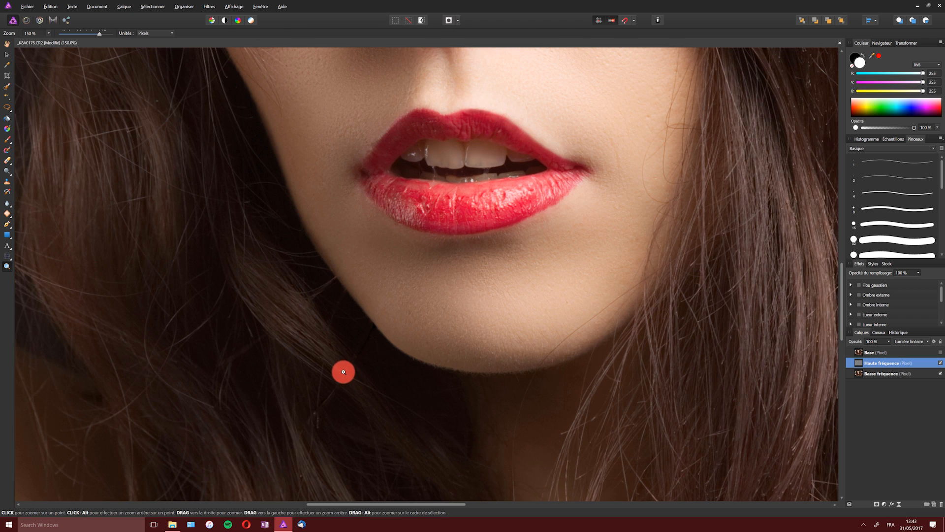
left_click(344, 370)
key("s")
left_click(348, 375)
mouse_move(347, 375)
left_mouse_down()
mouse_move(404, 440)
mouse_move(355, 348)
mouse_move(343, 344)
mouse_move(365, 365)
mouse_move(353, 403)
mouse_move(331, 397)
mouse_move(345, 409)
mouse_move(353, 364)
mouse_move(365, 367)
mouse_move(340, 344)
mouse_move(379, 355)
mouse_move(354, 271)
mouse_move(519, 262)
mouse_move(323, 216)
mouse_move(327, 237)
mouse_move(295, 304)
mouse_move(327, 343)
left_mouse_up()
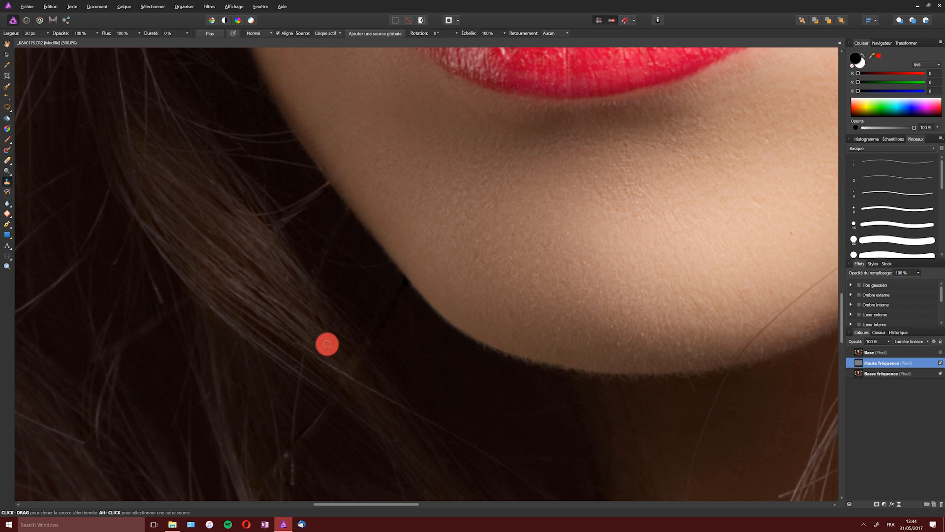
Step: On the Basse fréquence layer, clone away the faint light strand traces in the dark hair beside the jaw
left_click(881, 373)
key("z")
key("alt")
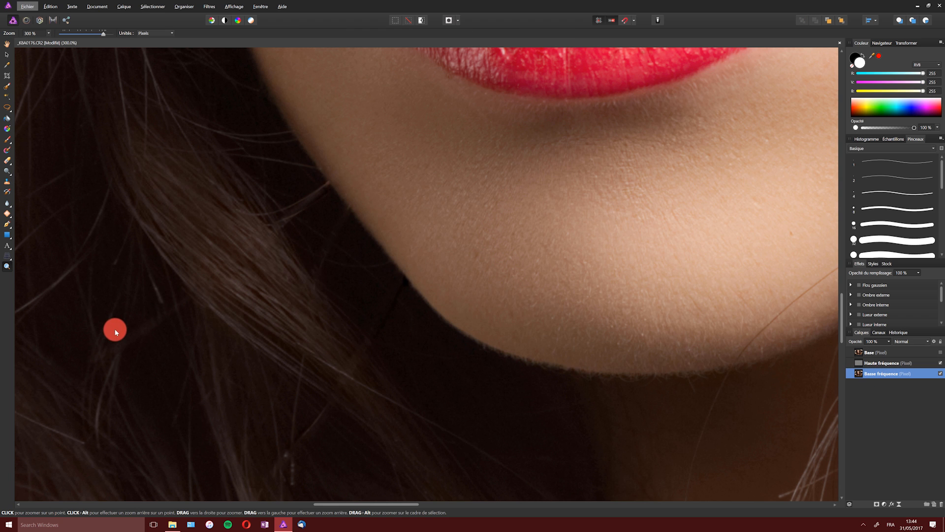
key("s")
left_click(116, 325)
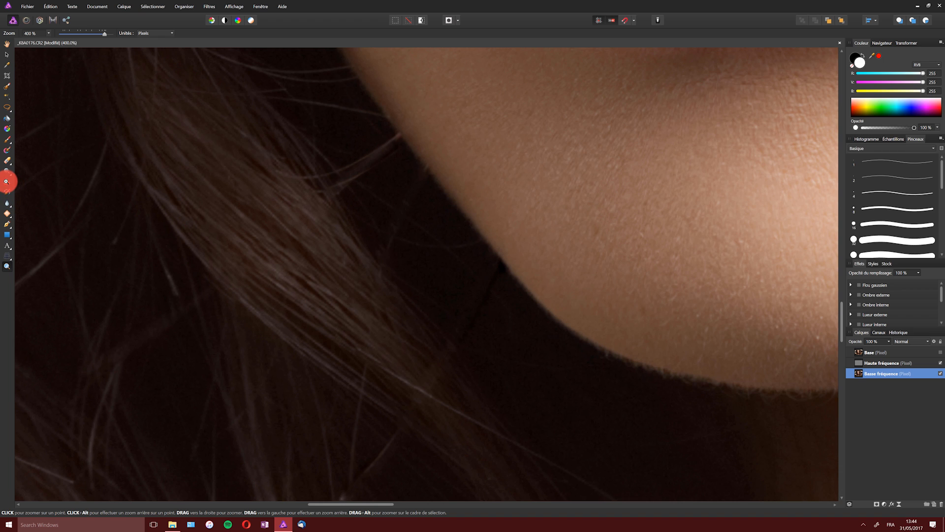
left_click(7, 181)
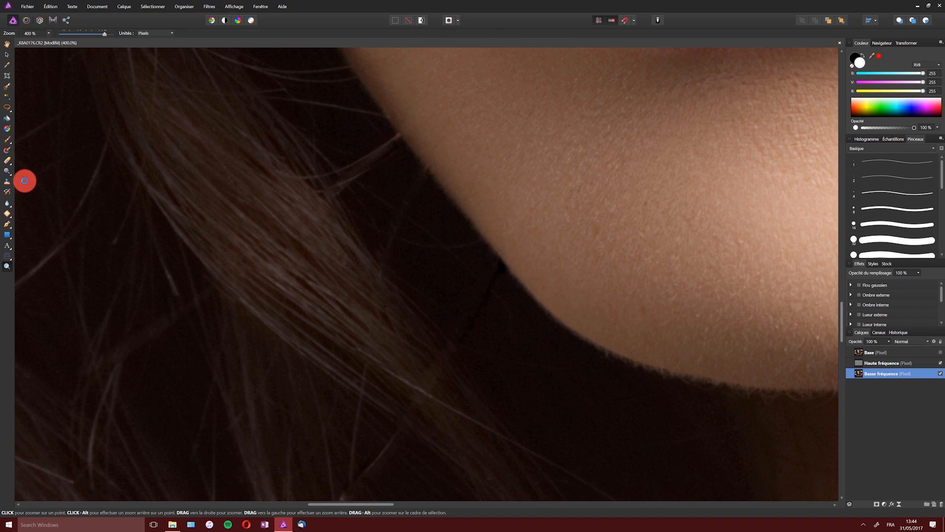
key("s")
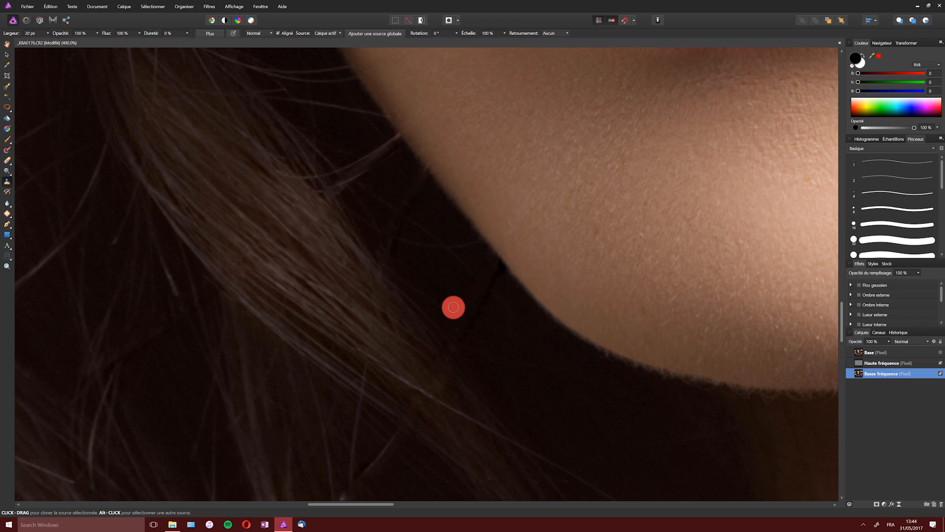
double_click(8, 265)
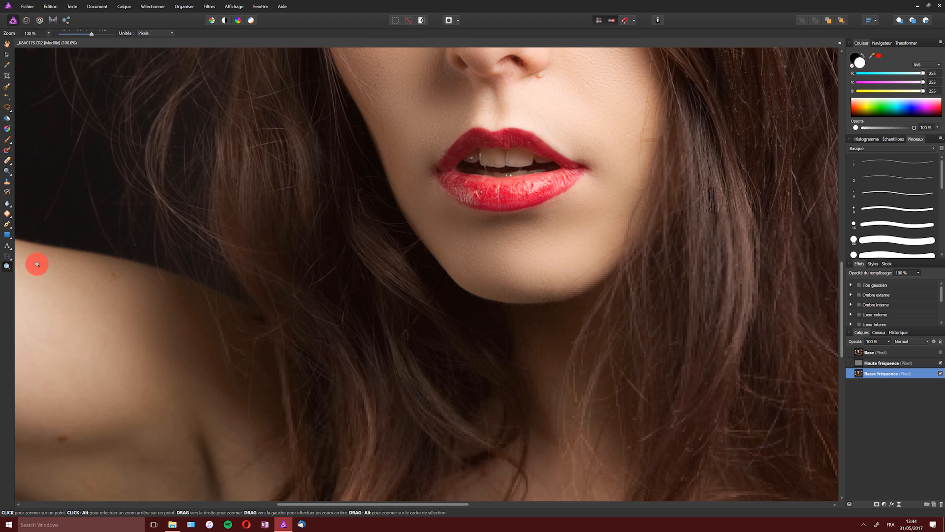
left_click(481, 180, "alt")
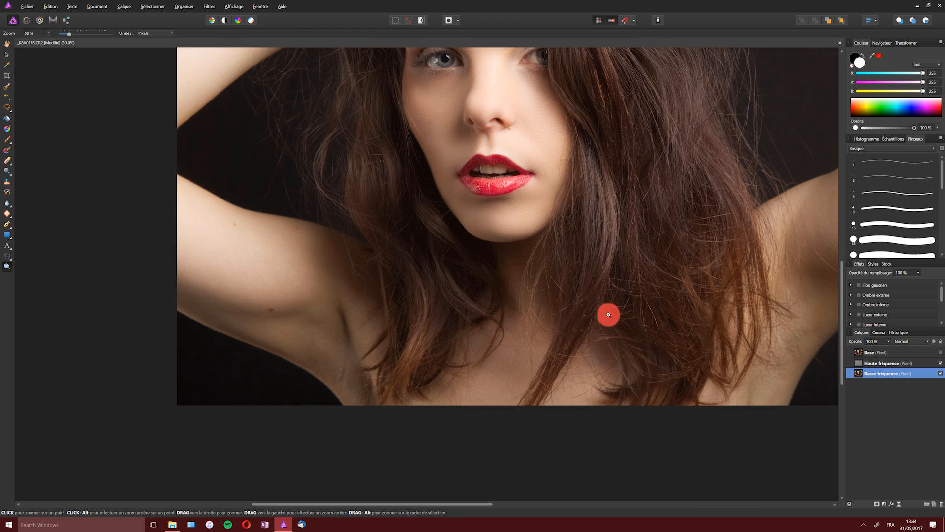
Step: Compare the retouched face with the original by toggling the Base layer's visibility
left_click_drag(562, 162, 423, 307)
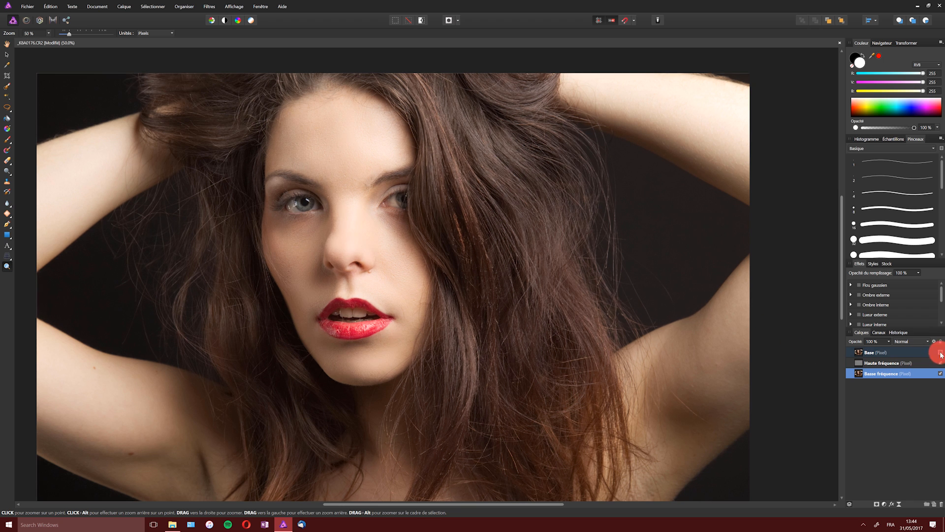
left_click(340, 216)
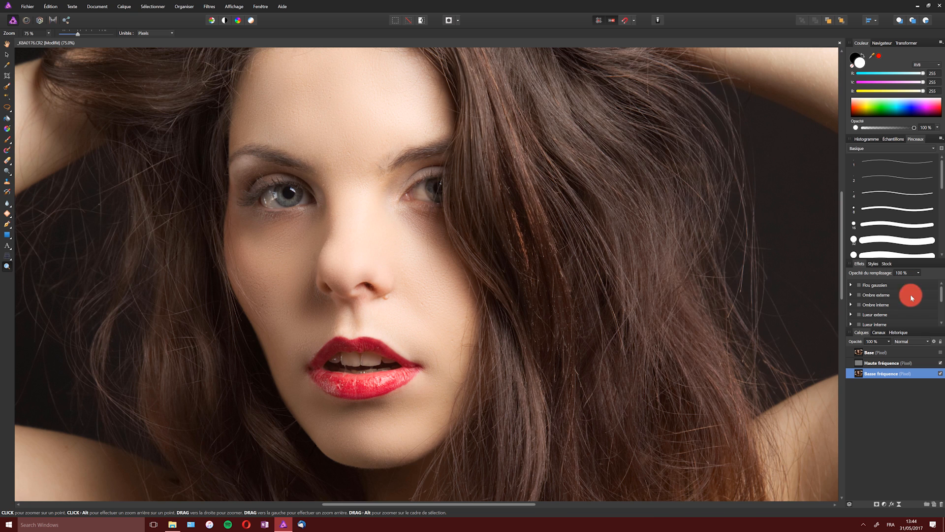
left_click(941, 353)
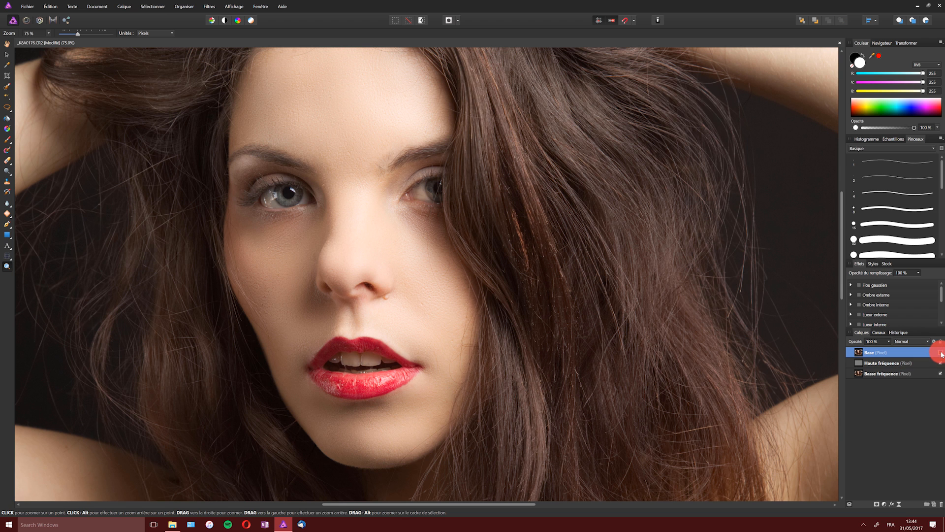
left_click(941, 352)
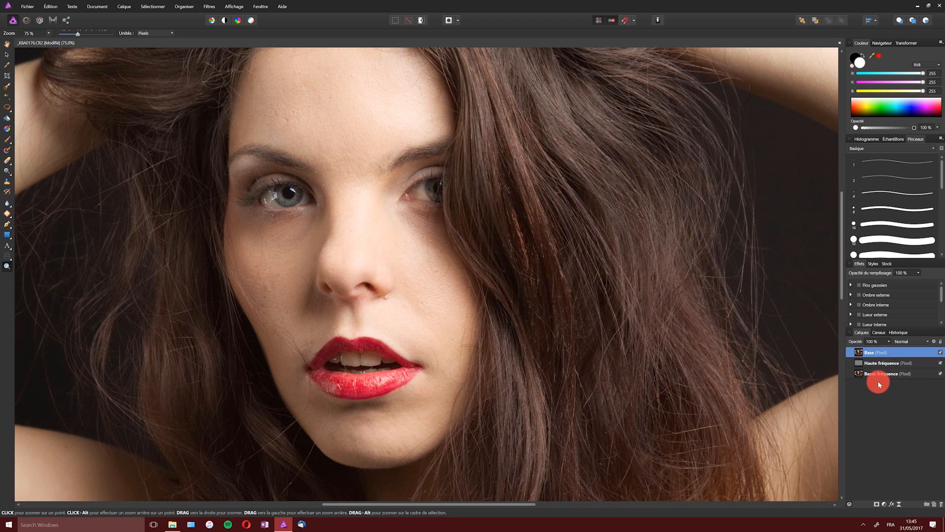
Step: Lower the Base layer's opacity to 46 %, add a black mask to it and make white the Paint Brush colour
left_click_drag(818, 345, 854, 351)
left_click_drag(847, 346, 848, 347)
left_click(877, 504)
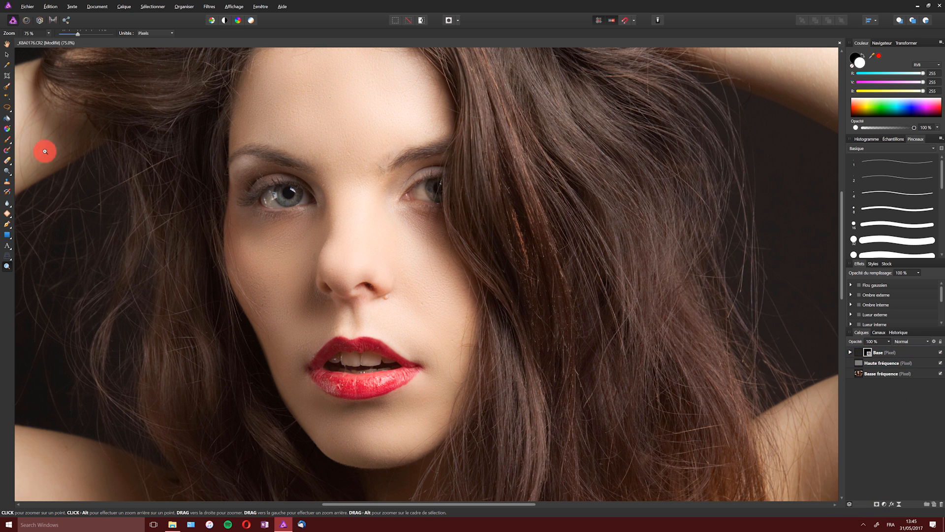
left_click(8, 140)
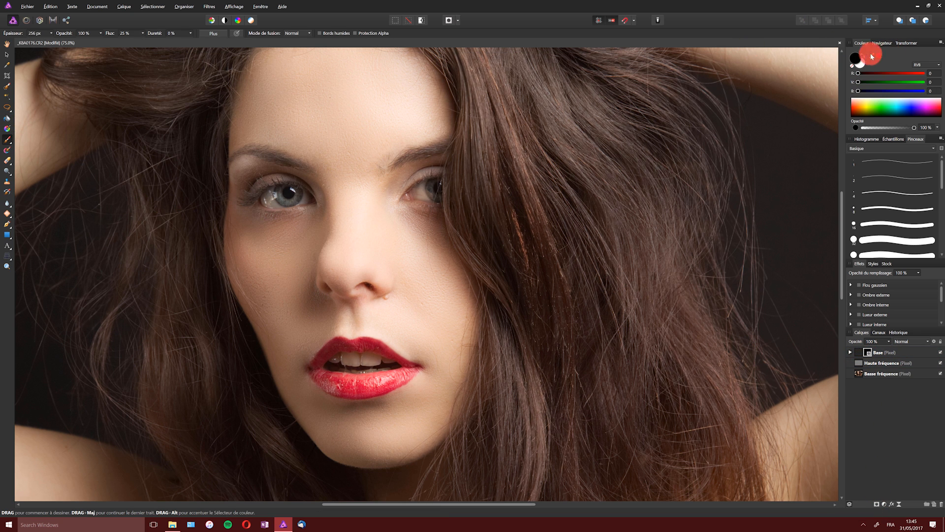
left_click(863, 53)
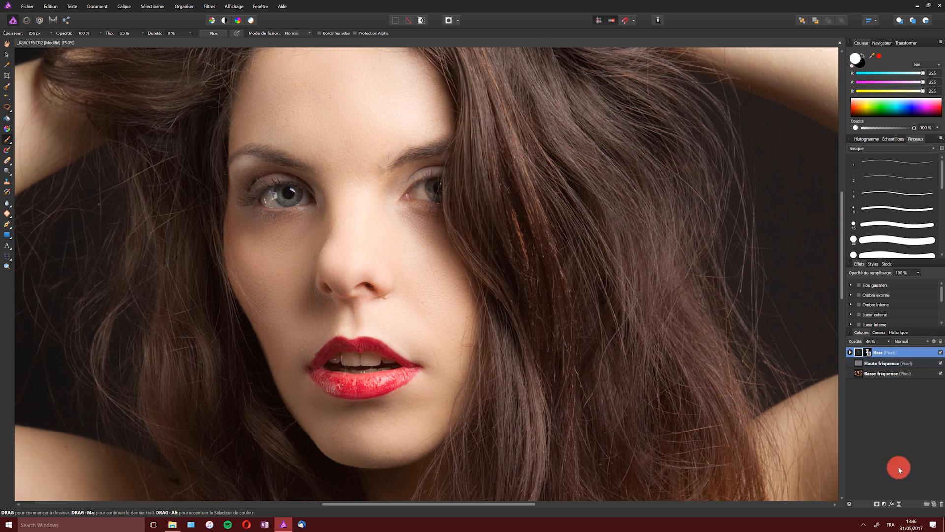
Step: Add a new pixel layer above Base and name it Patch
left_click(934, 504)
double_click(874, 353)
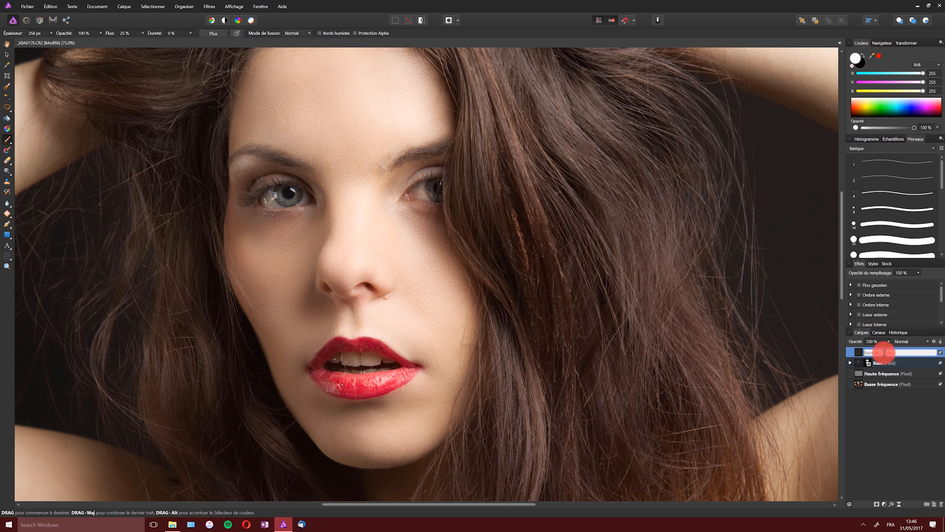
type("Patch")
key("Return")
Step: On the Patch layer, clone clean skin over the small bump beside the nostril, using a 60 px brush and the Calque actif et sous-jacent source
key("z")
left_click_drag(386, 296, 590, 139)
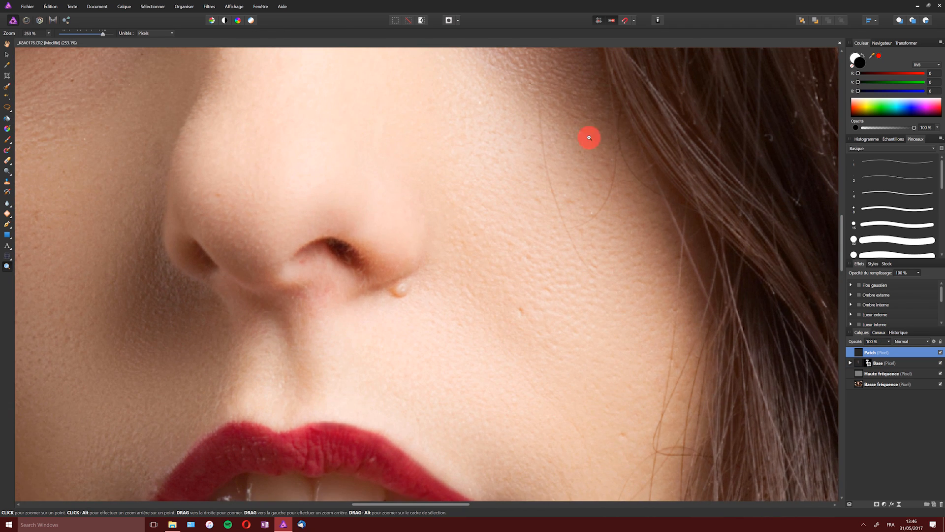
key("s")
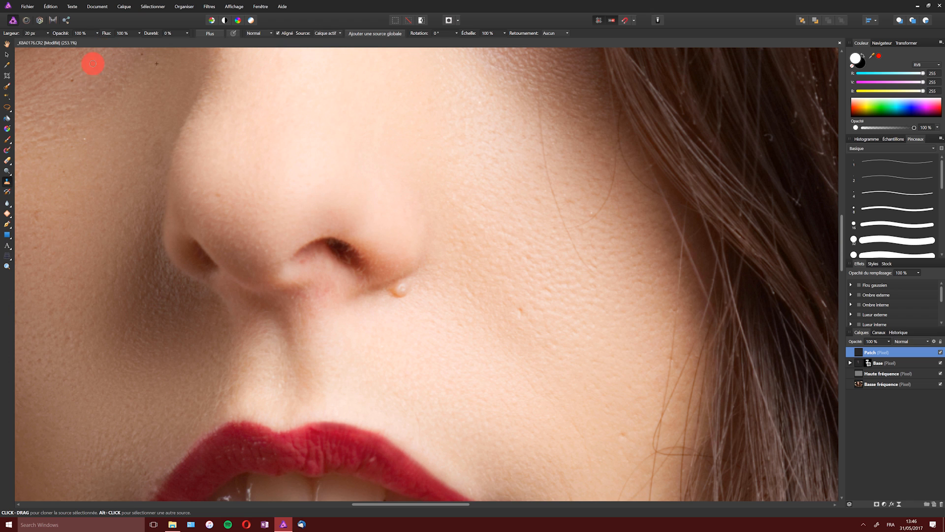
left_click_drag(12, 33, 23, 33)
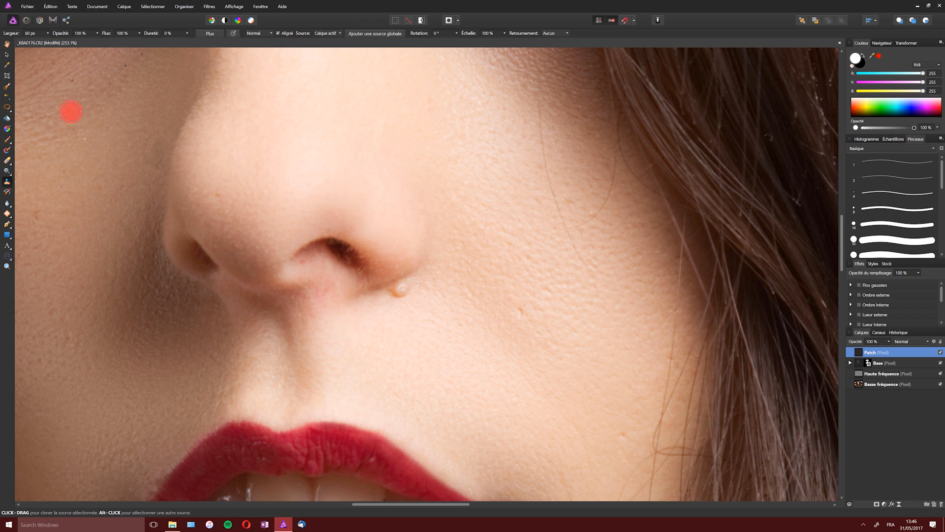
left_click(338, 33)
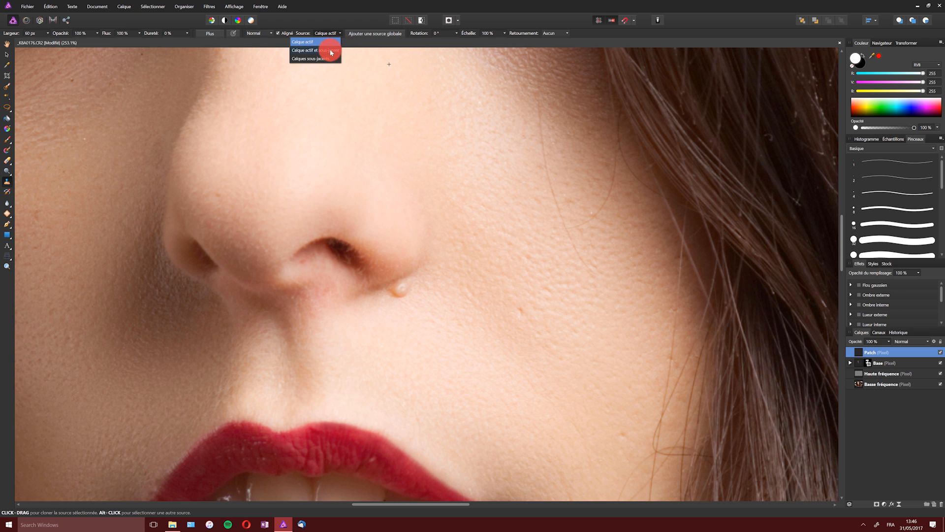
left_click(330, 49)
left_click(419, 296, "alt")
left_click(402, 292)
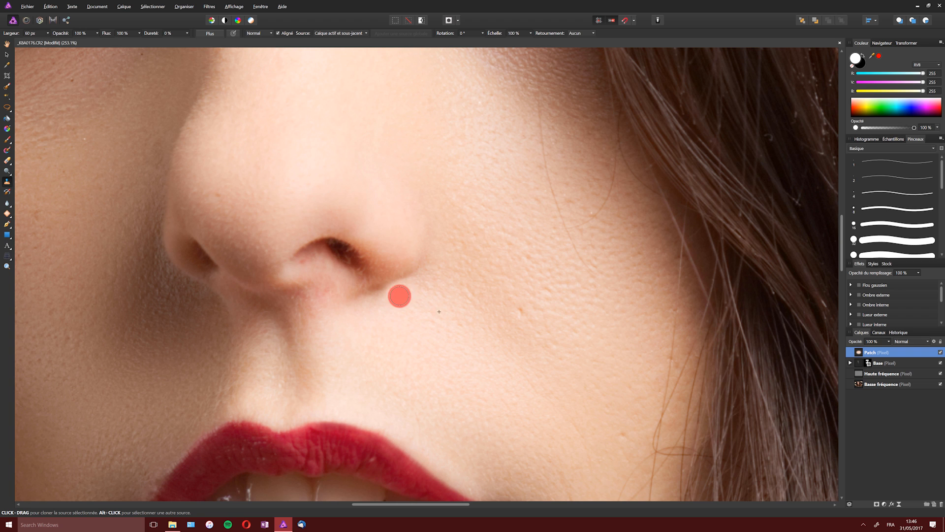
Step: Set the Patch layer's opacity to 75 % to soften the cloned spot beside the nostril
key("z")
left_click(419, 280, "alt")
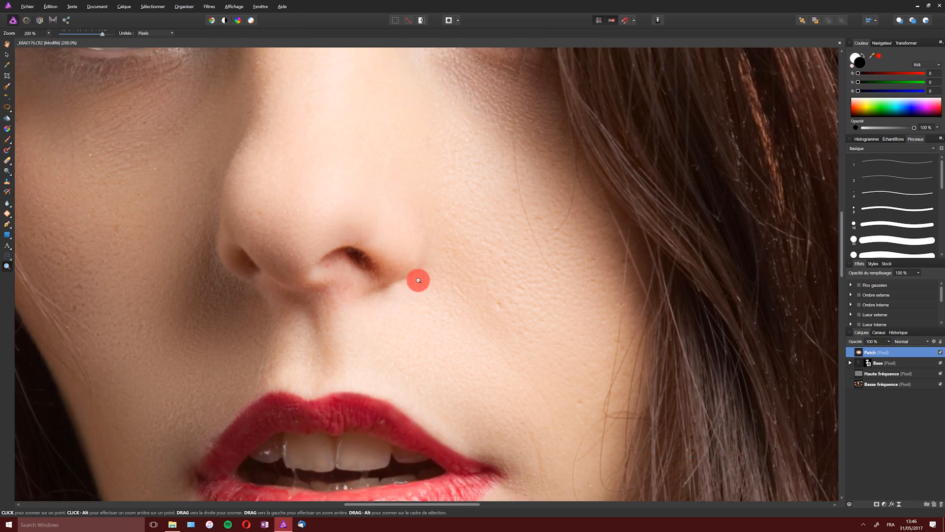
left_click(418, 280, "alt")
left_click(418, 280, "alt")
left_click(414, 279)
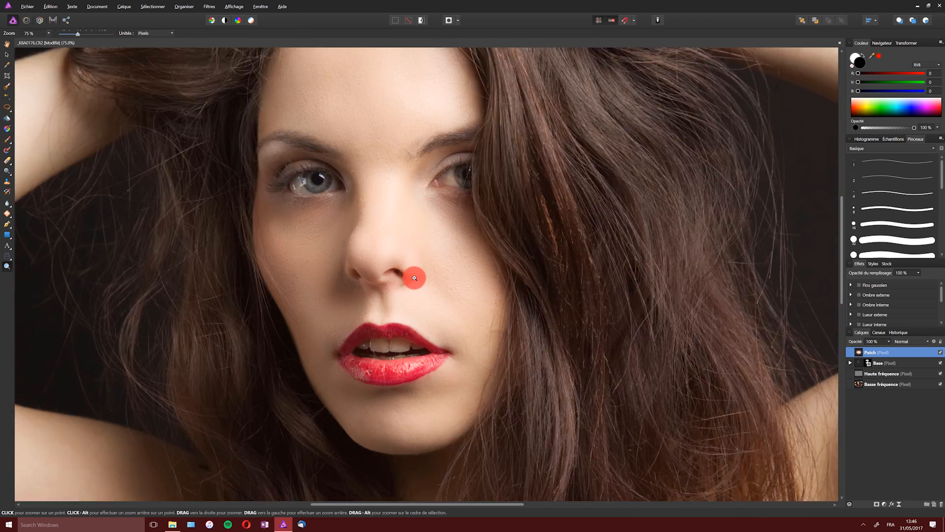
left_click(414, 279)
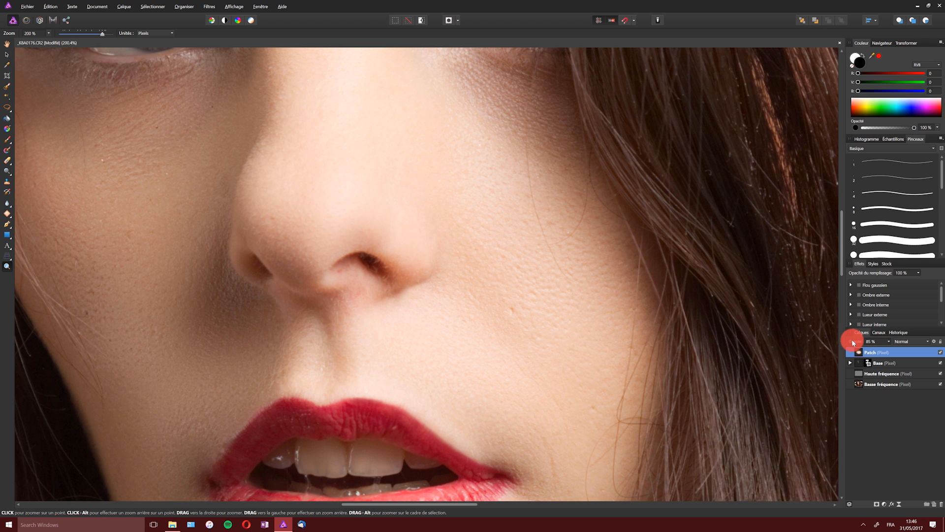
left_click_drag(855, 340, 858, 341)
key("s")
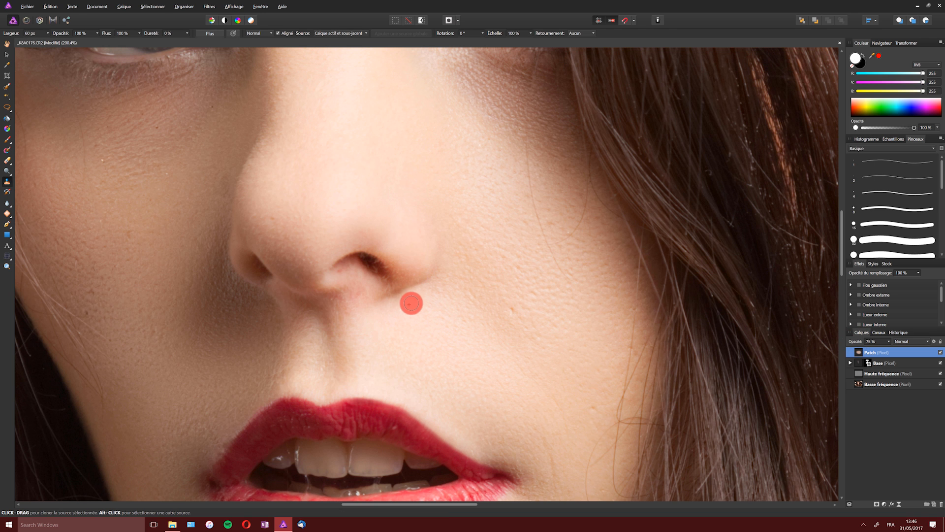
Step: On the Basse fréquence layer, lasso the shaded underside of her right upper arm, reapply the last filter to smooth it and deselect
key("z")
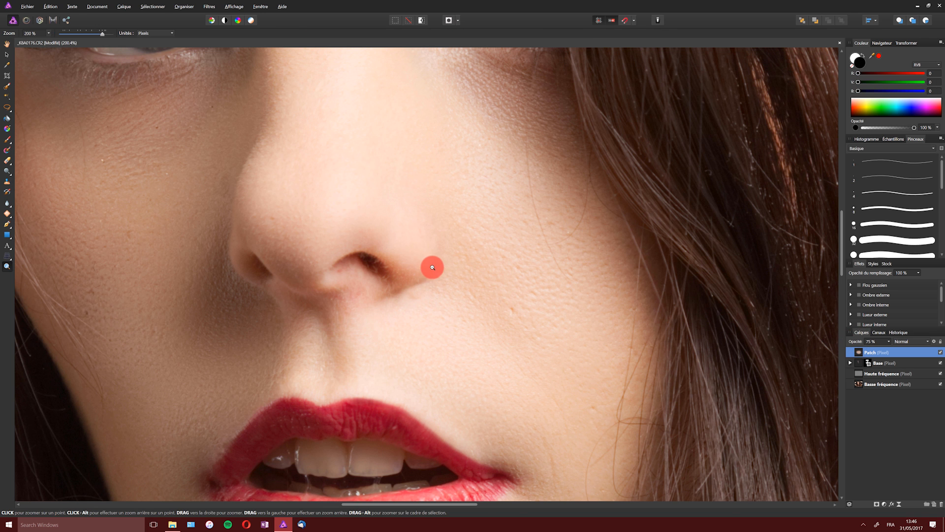
left_click(432, 268, "alt")
left_click(432, 267, "alt")
left_click(432, 267, "alt")
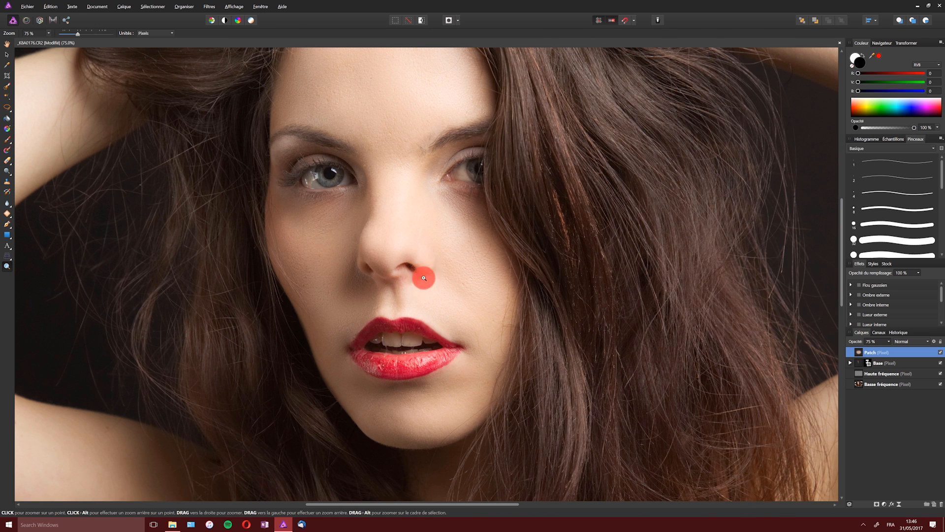
left_click(448, 233, "alt")
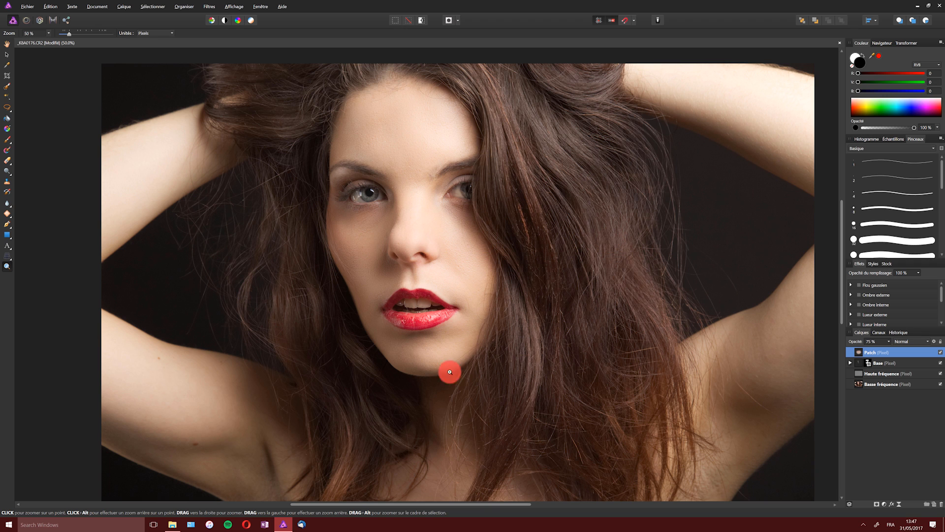
left_click(887, 384)
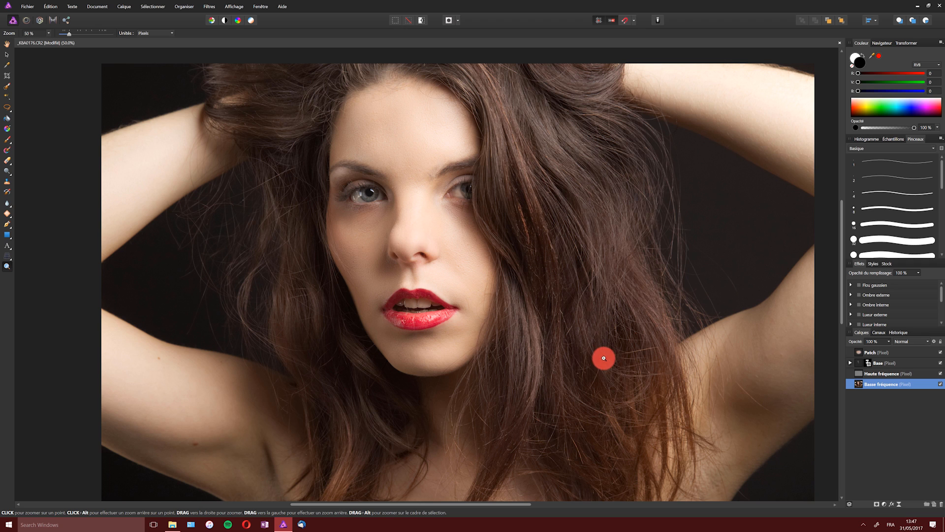
key("l")
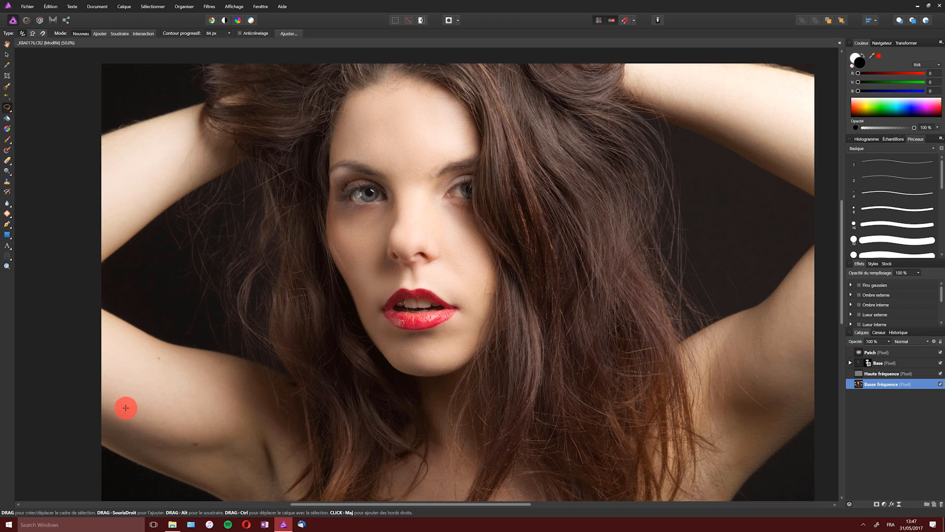
mouse_move(111, 396)
left_mouse_down()
mouse_move(111, 436)
mouse_move(163, 472)
mouse_move(216, 482)
mouse_move(241, 452)
mouse_move(226, 409)
mouse_move(130, 385)
left_mouse_up()
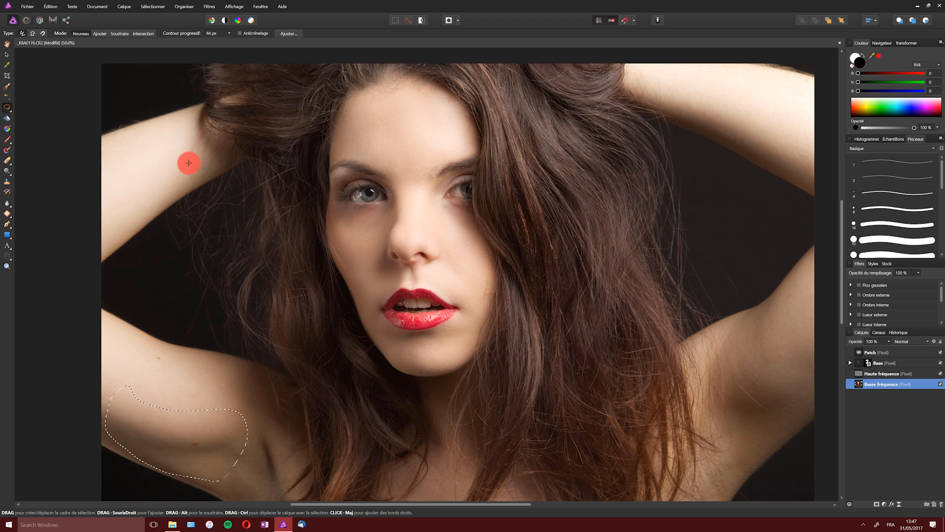
key("ctrl+f")
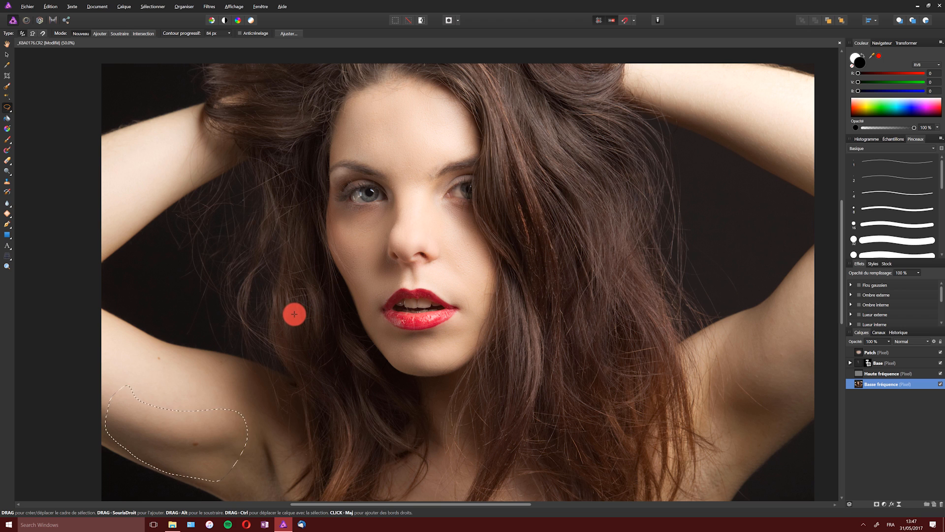
key("ctrl+d")
Step: Smooth the tones along the upper edge and armpit side of her right upper arm and on that forearm with lasso selections
mouse_move(143, 344)
left_mouse_down()
mouse_move(260, 423)
mouse_move(257, 384)
mouse_move(236, 364)
mouse_move(173, 348)
left_mouse_up()
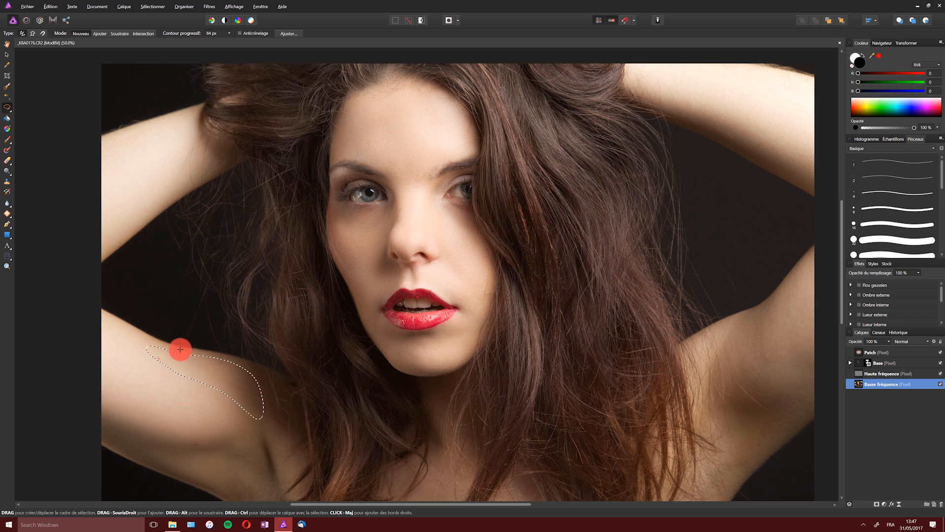
mouse_move(236, 449)
left_mouse_down()
mouse_move(251, 506)
mouse_move(270, 474)
mouse_move(251, 391)
left_mouse_up()
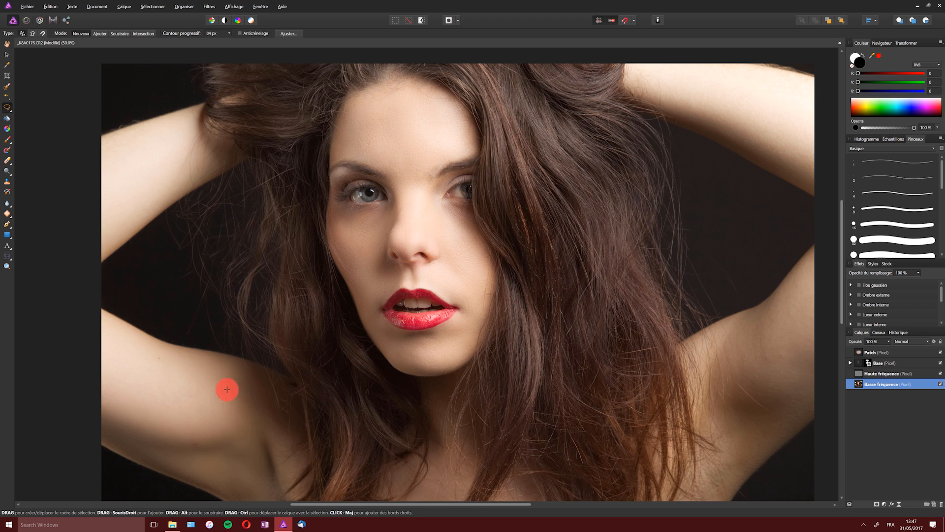
mouse_move(163, 123)
left_mouse_down()
mouse_move(87, 211)
mouse_move(82, 259)
mouse_move(104, 256)
mouse_move(183, 148)
left_mouse_up()
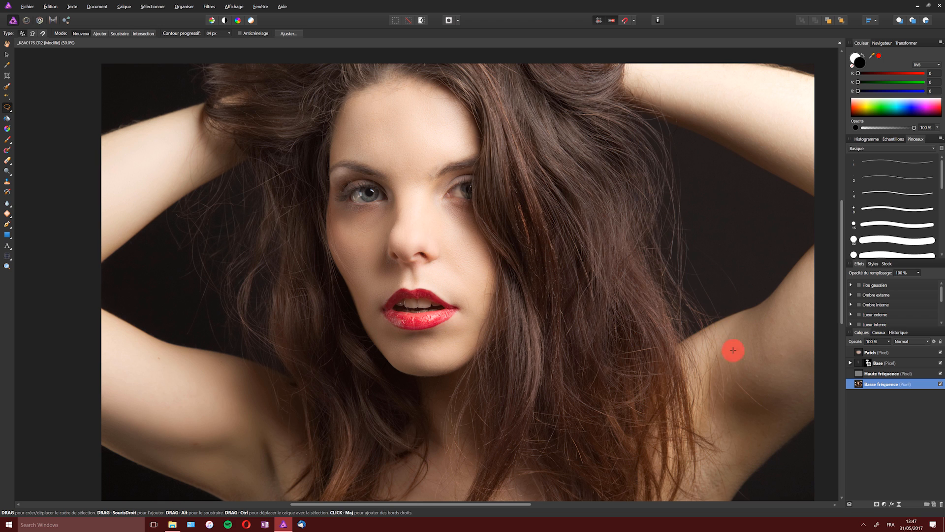
Step: Smooth the tones of her left upper arm, armpit and forearm by lassoing each area and reapplying the last filter
mouse_move(733, 357)
left_mouse_down()
mouse_move(804, 357)
mouse_move(816, 275)
mouse_move(769, 310)
mouse_move(768, 367)
left_mouse_up()
left_click_drag(830, 350, 737, 419)
left_click_drag(719, 460, 822, 389)
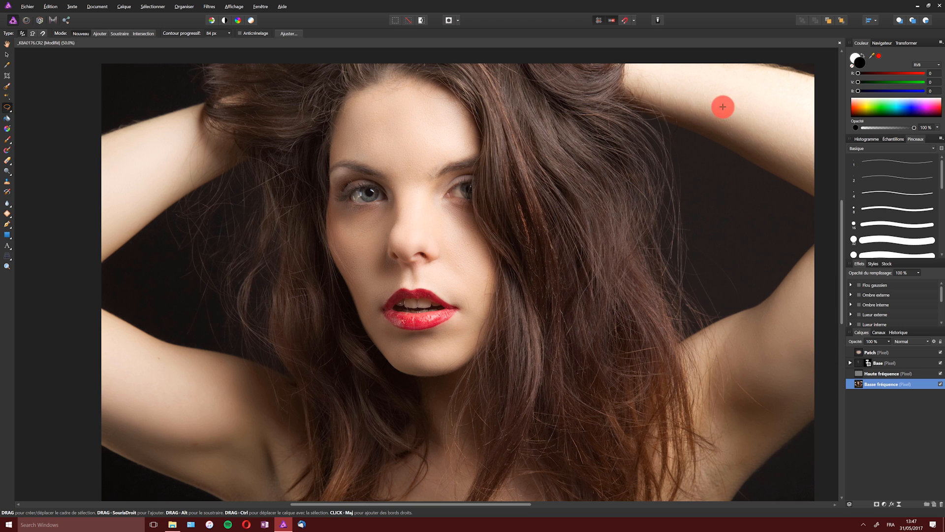
mouse_move(676, 81)
left_mouse_down()
mouse_move(713, 129)
mouse_move(782, 175)
mouse_move(704, 91)
mouse_move(672, 94)
mouse_move(793, 169)
mouse_move(787, 110)
left_mouse_up()
mouse_move(719, 74)
left_mouse_down()
mouse_move(770, 99)
mouse_move(806, 80)
mouse_move(739, 63)
mouse_move(721, 74)
left_mouse_up()
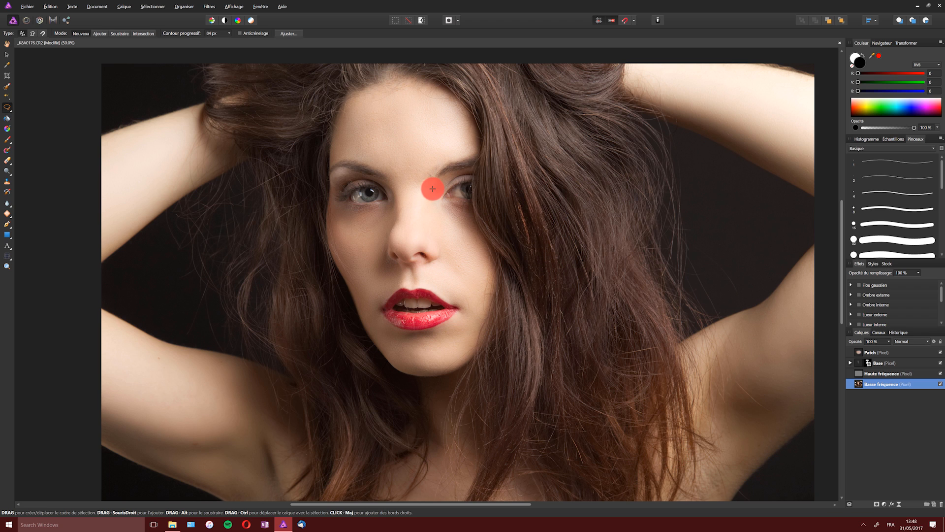
Step: Group all layers from Patch to Basse fréquence as BASE and add a new pixel layer above the group
left_click(902, 353)
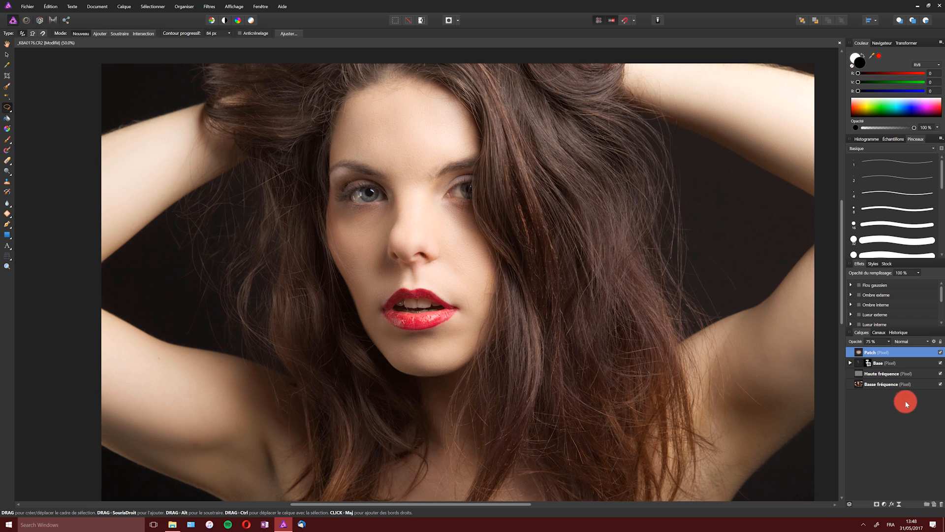
left_click(903, 385, "shift")
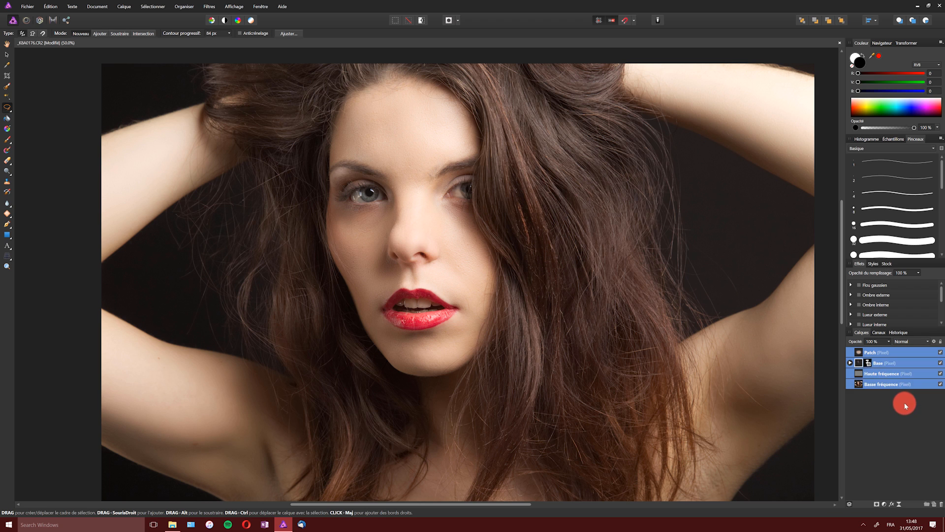
right_click(896, 374)
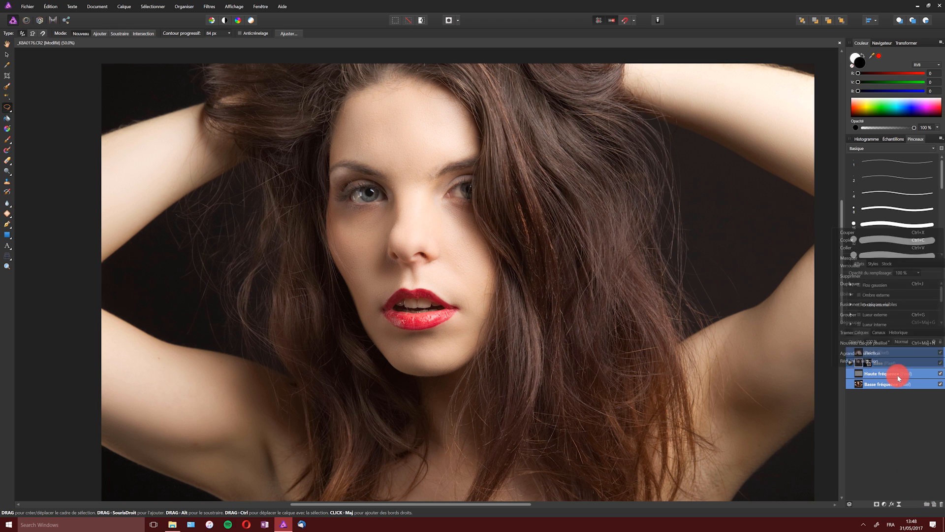
left_click(900, 315)
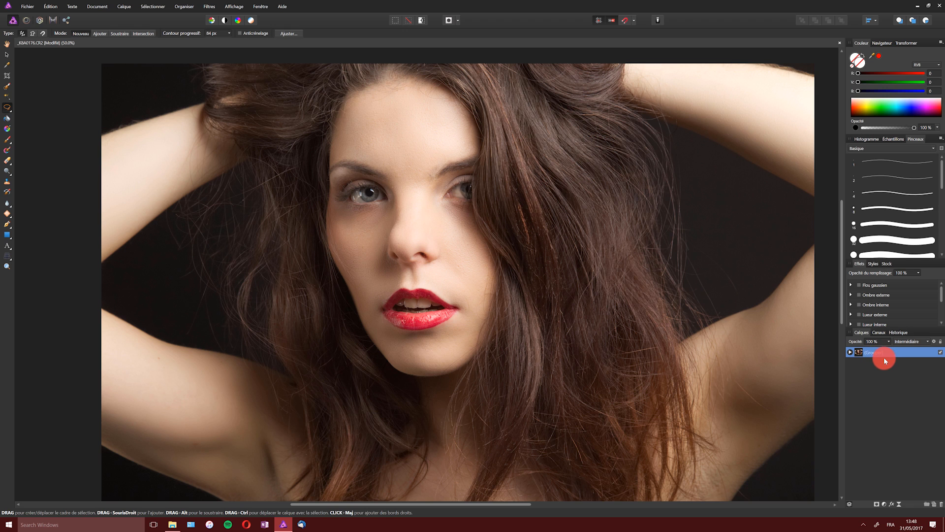
double_click(889, 354)
type("BASE")
key("Return")
left_click(933, 504)
Step: Sample the grey of the iris in the fully visible eye and shift the colour's hue to 183
key("z")
left_click_drag(394, 195, 538, 163)
left_click_drag(372, 217, 240, 305)
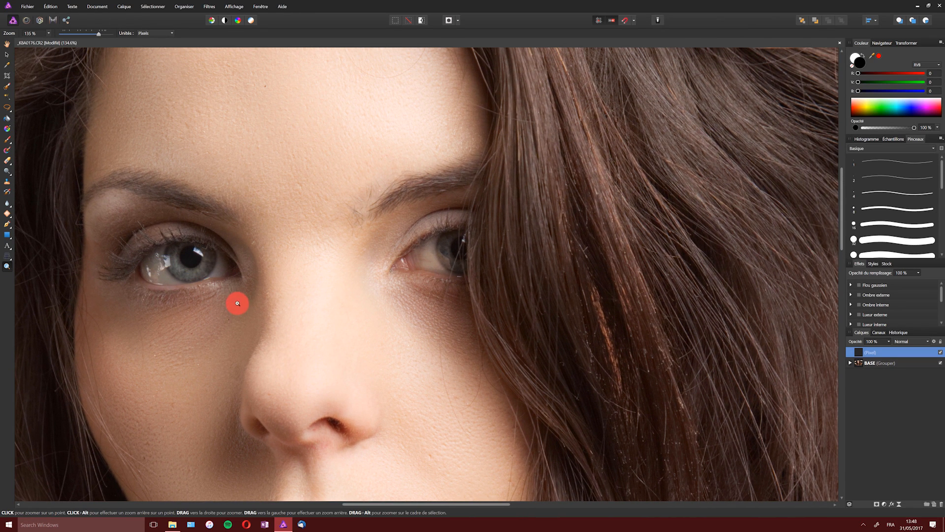
key("i")
mouse_move(179, 268)
left_mouse_down()
mouse_move(173, 258)
mouse_move(180, 267)
left_mouse_up()
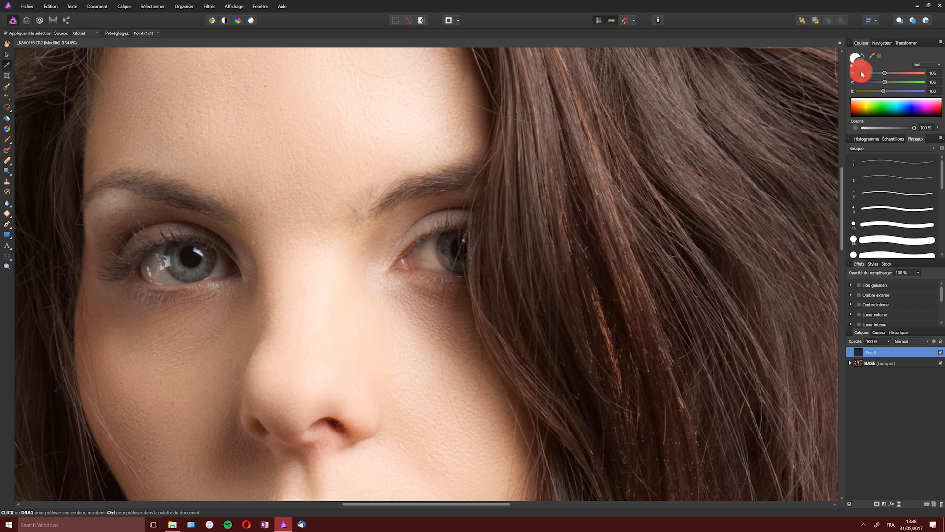
double_click(860, 61)
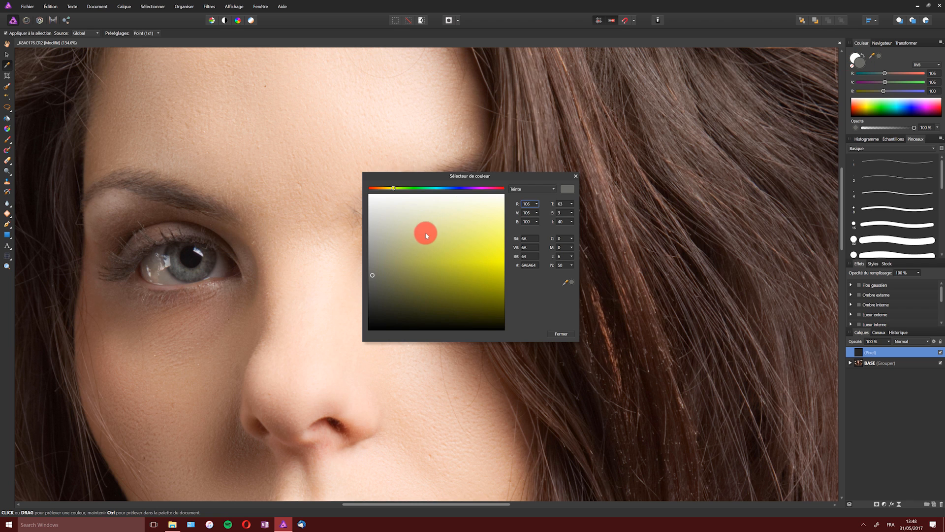
left_click_drag(395, 192, 437, 188)
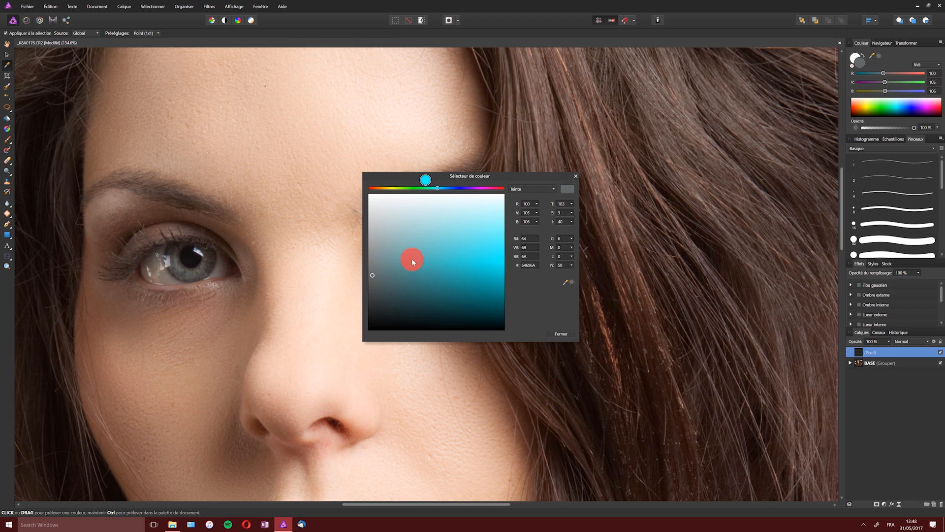
Step: Try several cyan and blue shades for the secondary colour, ending on a grey-blue of RGB 130, 149, 152
mouse_move(375, 273)
left_mouse_down()
mouse_move(410, 243)
mouse_move(401, 256)
left_mouse_up()
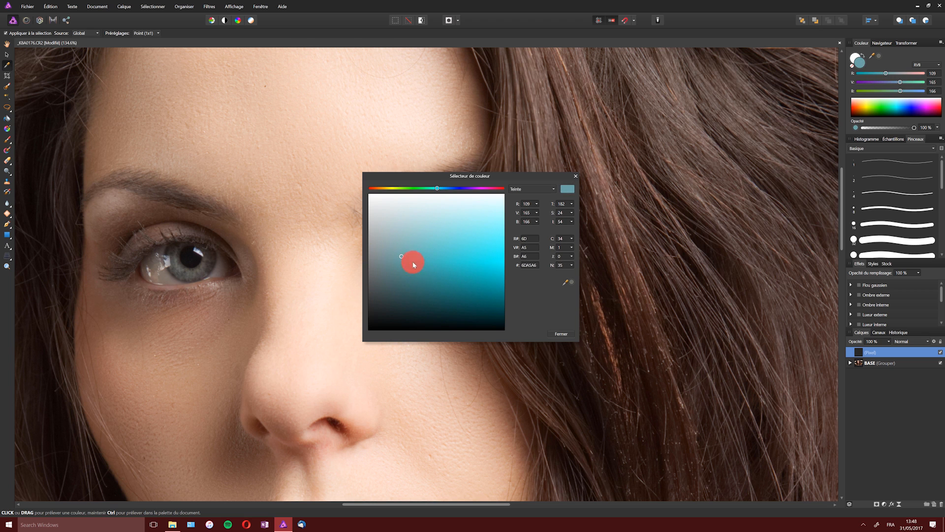
left_click(456, 191)
mouse_move(432, 268)
left_mouse_down()
mouse_move(524, 257)
mouse_move(506, 245)
left_mouse_up()
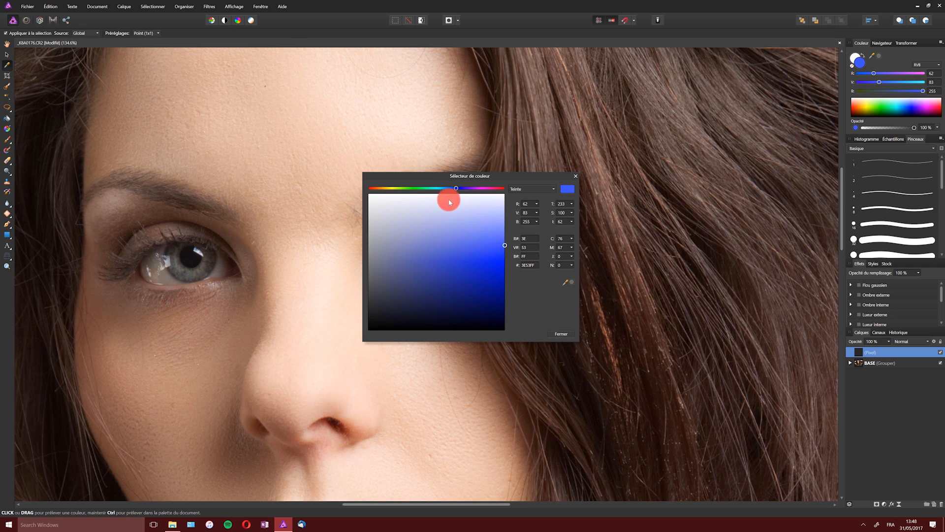
left_click(436, 192)
left_click(440, 189)
left_click(381, 255)
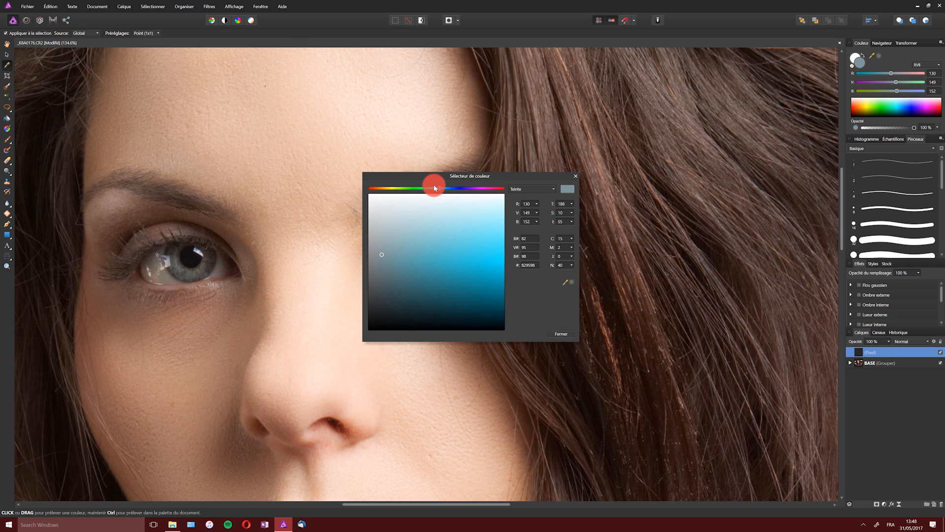
Step: Sample a dark tone from the eye and shift it to a blue-teal of RGB 80, 132, 138
left_click(178, 268)
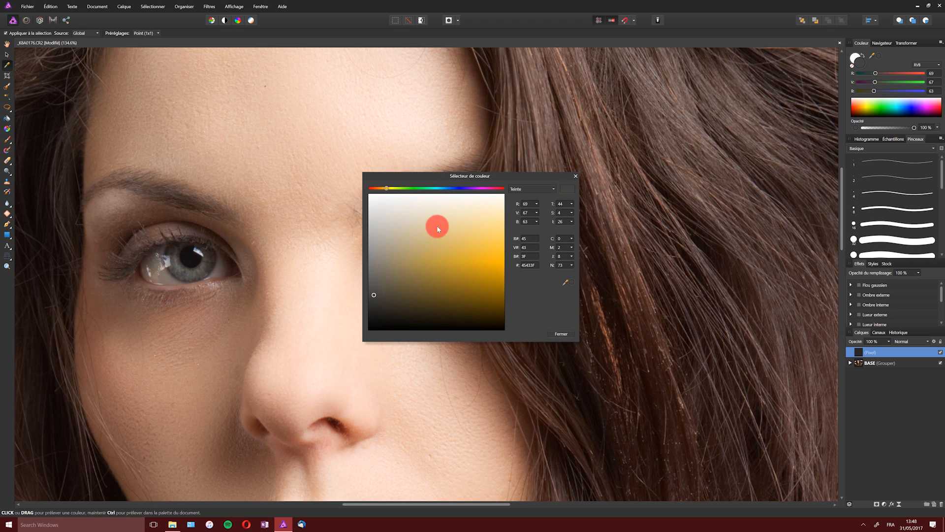
left_click(442, 188)
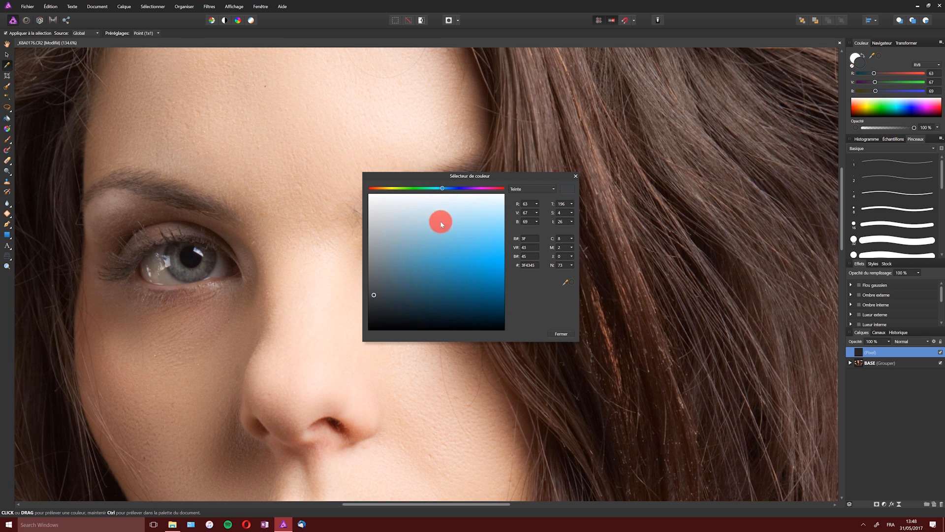
left_click(439, 190)
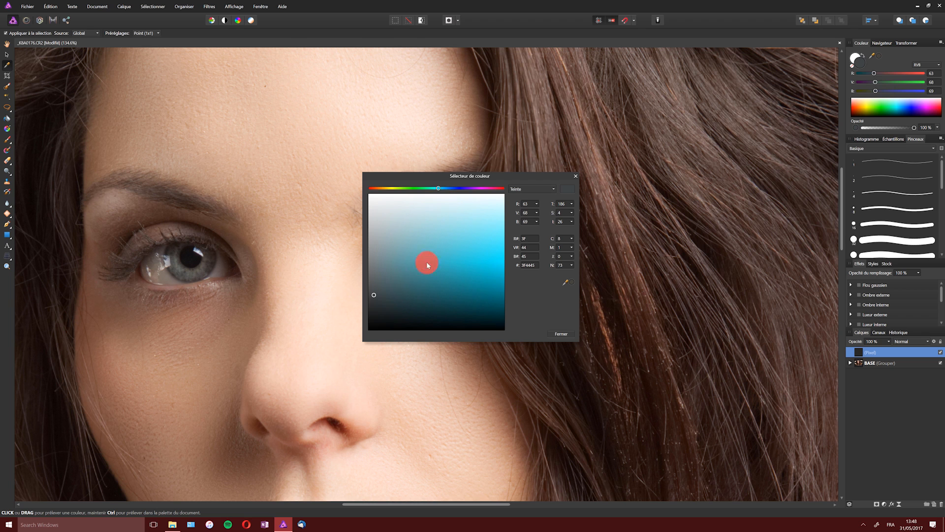
left_click_drag(382, 288, 405, 272)
left_click(562, 334)
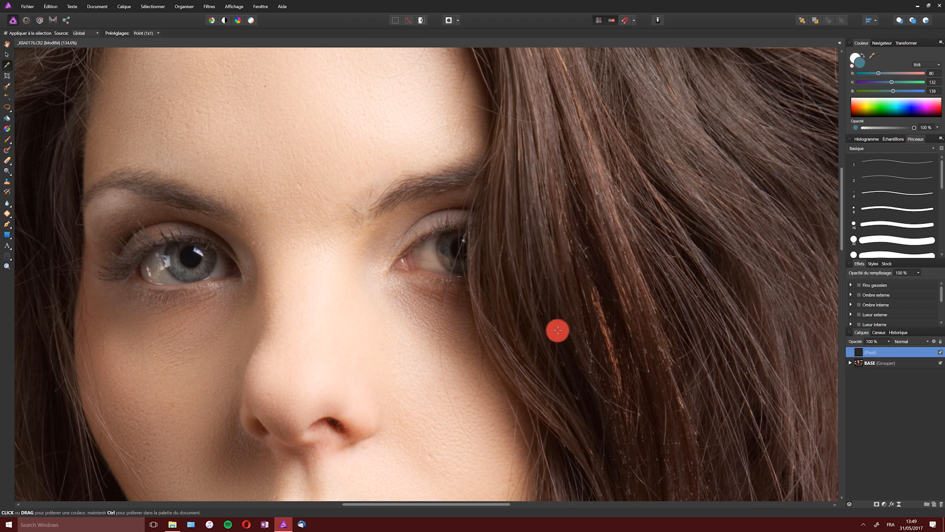
Step: Try painting over both irises with the soft 256 px brush in white
left_click(7, 140)
key("x")
mouse_move(209, 263)
left_mouse_down()
mouse_move(183, 257)
mouse_move(192, 264)
left_mouse_up()
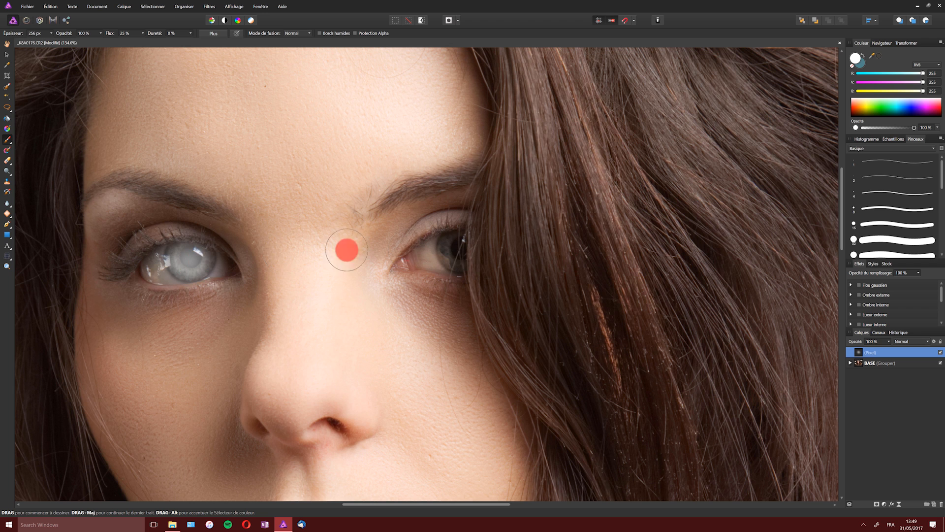
left_click_drag(450, 249, 462, 235)
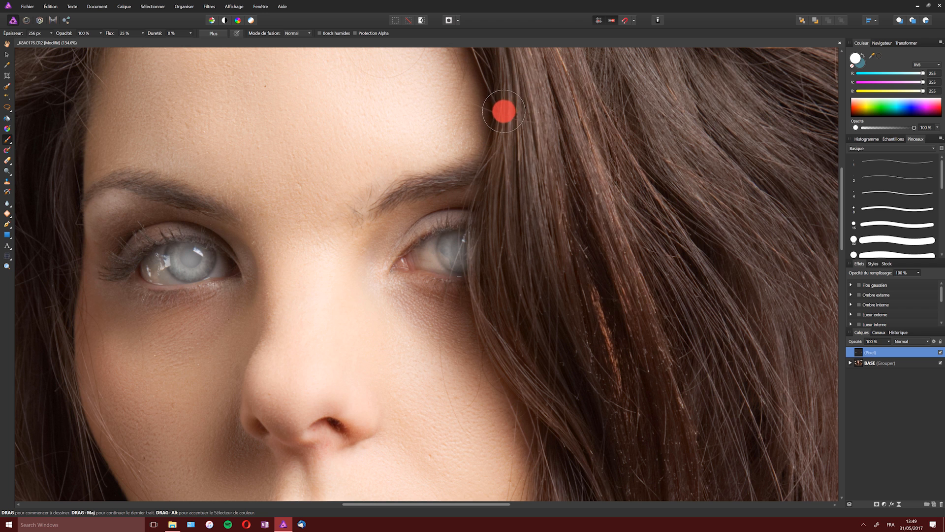
Step: Undo the white brush strokes and the creation of their pixel layer
key("ctrl+z")
key("ctrl+z")
key("ctrl+z")
key("ctrl+z")
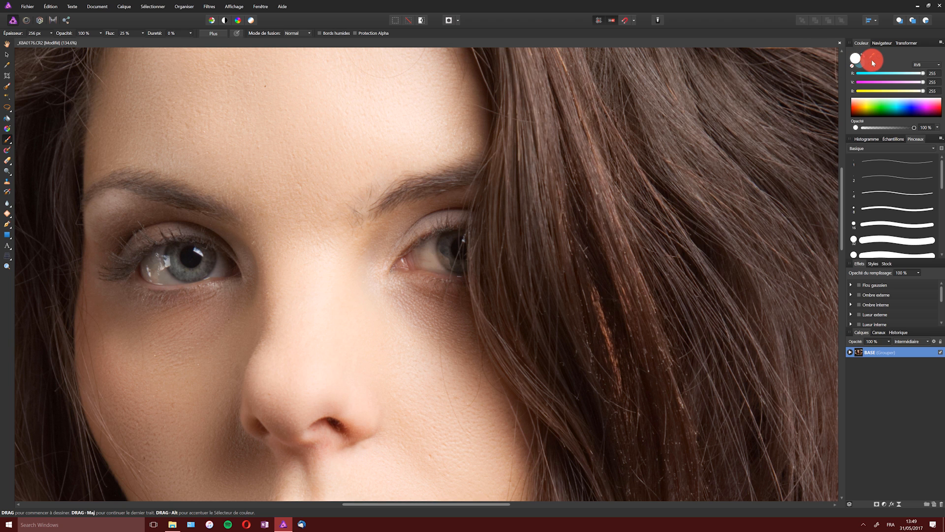
Step: Add a new pixel layer and paint over both irises with the blue-teal colour
key("ctrl+shift+n")
mouse_move(864, 57)
left_mouse_down()
mouse_move(755, 106)
mouse_move(173, 247)
mouse_move(191, 261)
left_mouse_up()
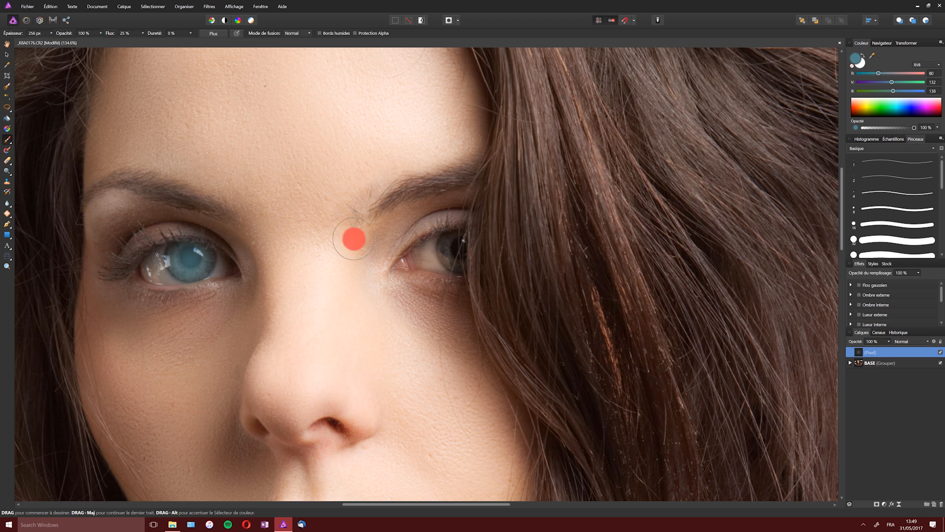
left_click_drag(457, 251, 474, 262)
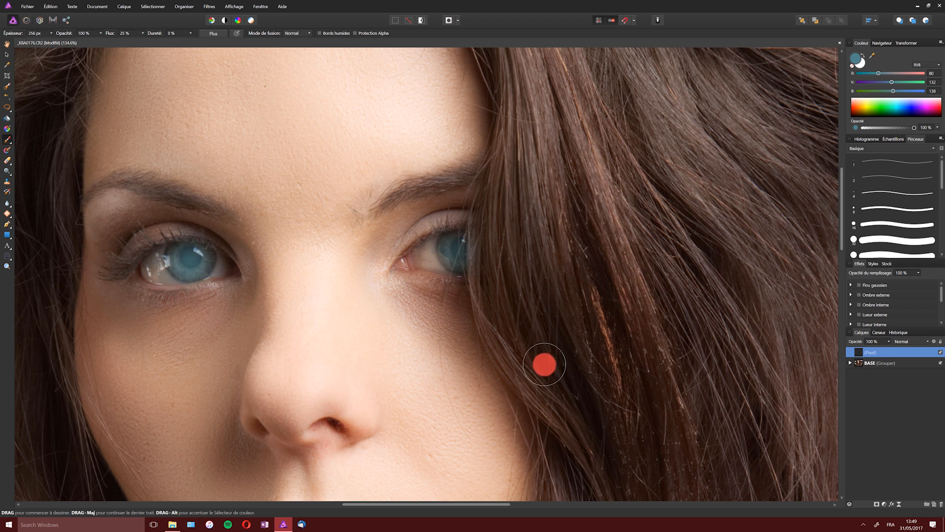
Step: Set the blend mode of the painted iris layer to Incrustation
left_click(919, 341)
scroll(922, 419, "down", 3)
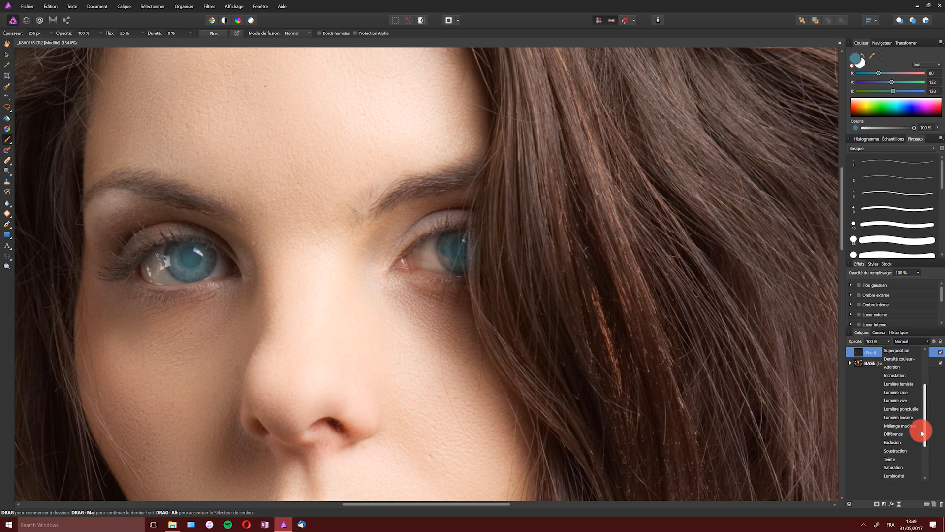
left_click(906, 376)
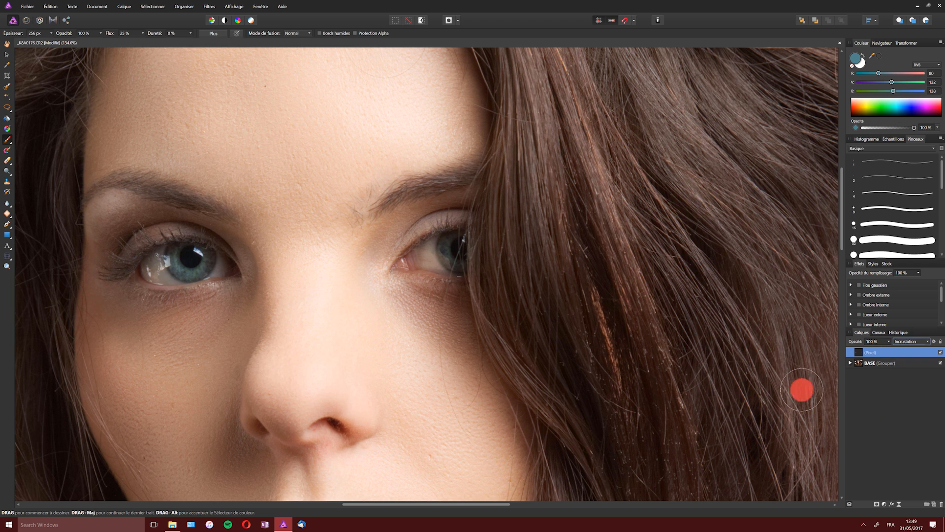
Step: Lower the opacity of the painted iris layer to 38%, keeping the Incrustation blend mode
left_click(903, 342)
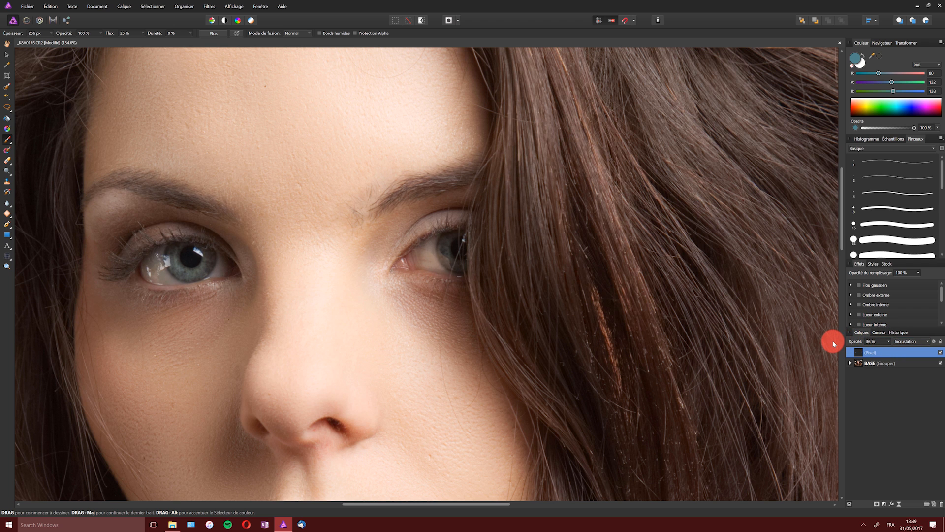
left_click(906, 341)
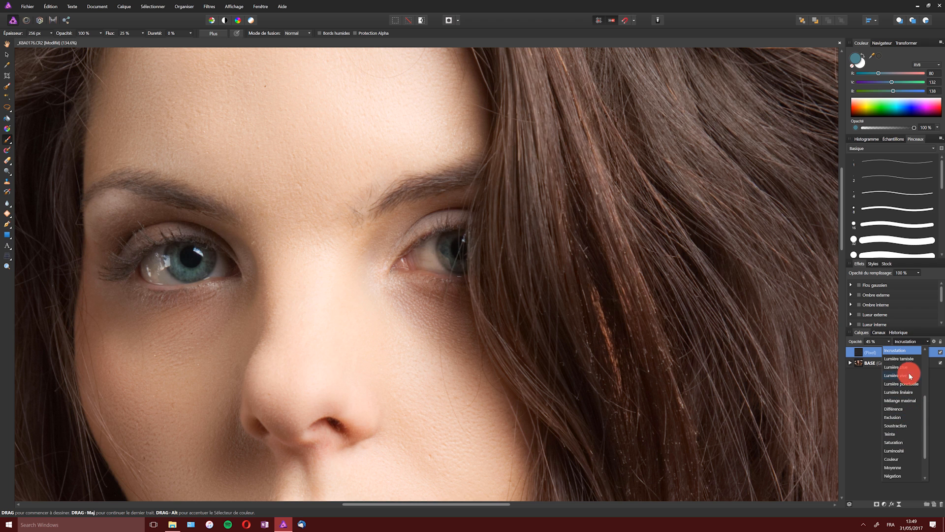
left_click(867, 350)
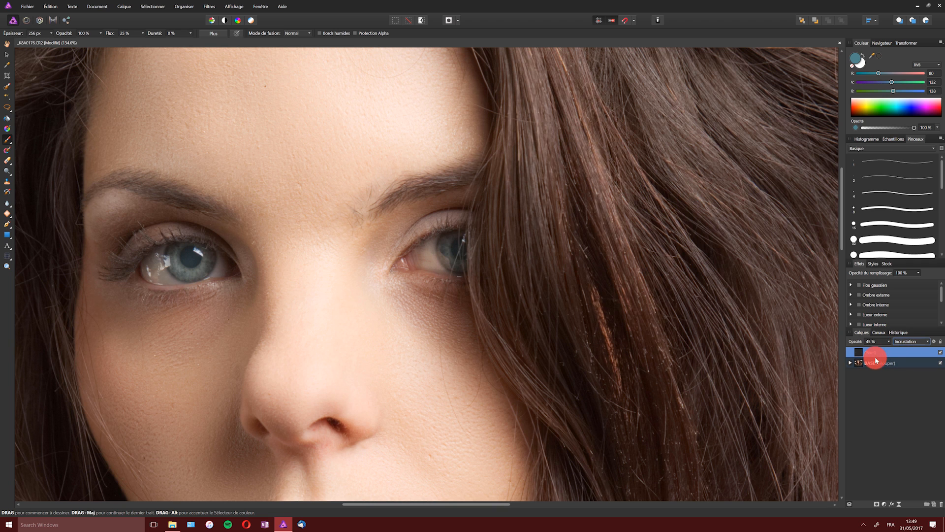
left_click_drag(864, 342, 849, 344)
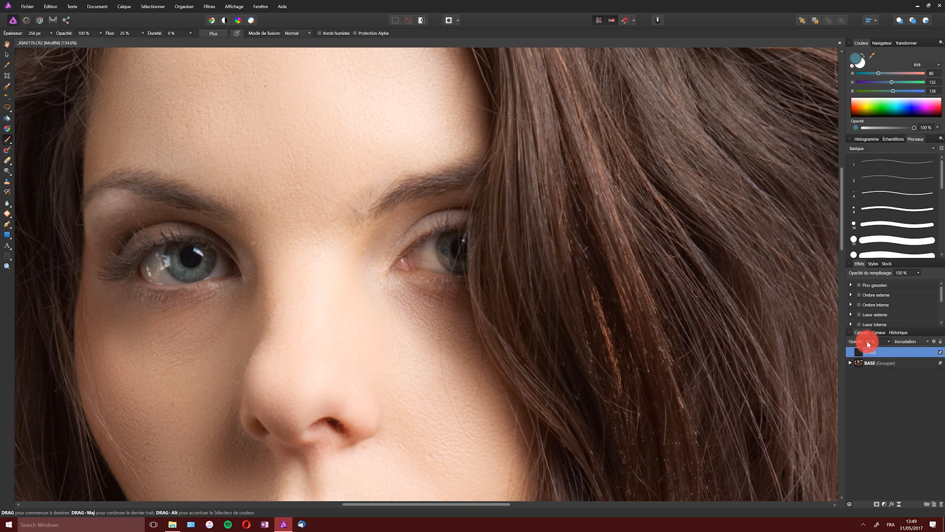
left_click_drag(857, 341, 855, 341)
Step: Add a new pixel layer above the iris layer and rename the iris layer Yeux
key("z")
left_click_drag(374, 255, 369, 260)
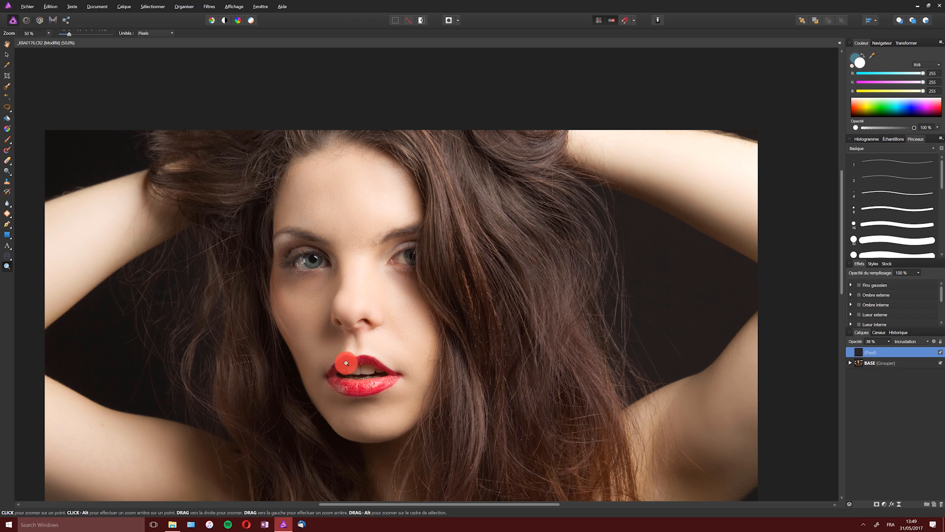
left_click(344, 326, "alt")
left_click(358, 338)
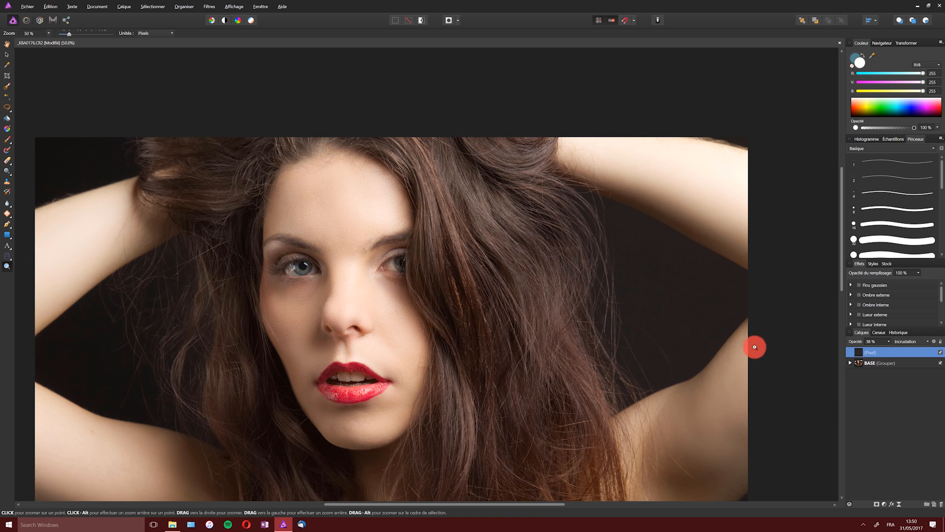
left_click_drag(842, 212, 844, 261)
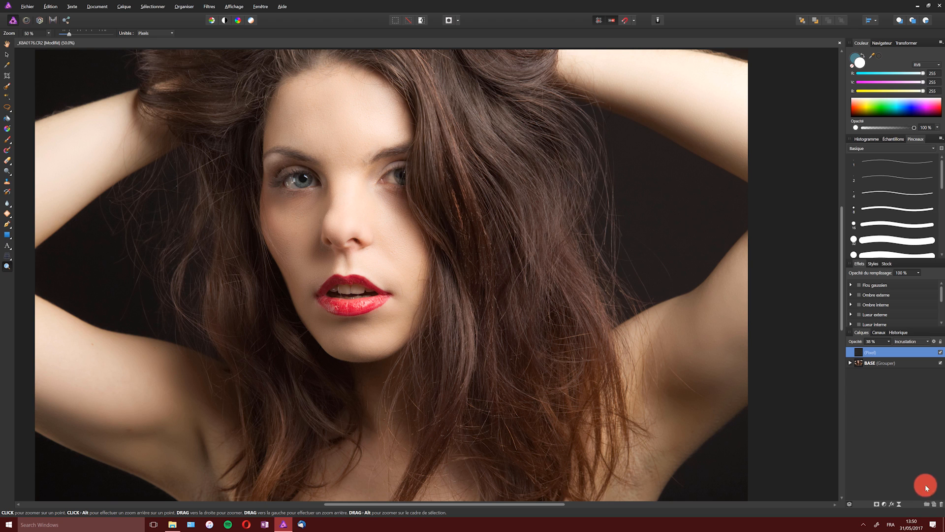
left_click(934, 504)
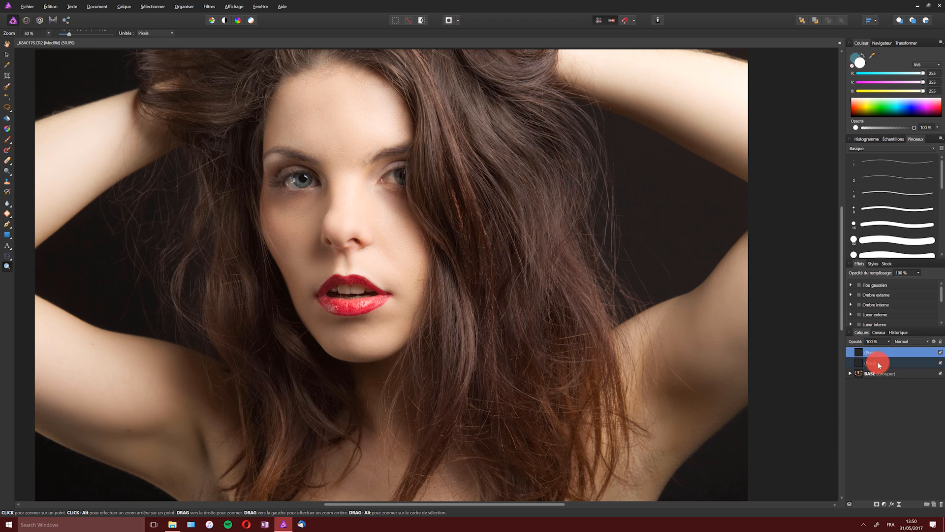
double_click(871, 364)
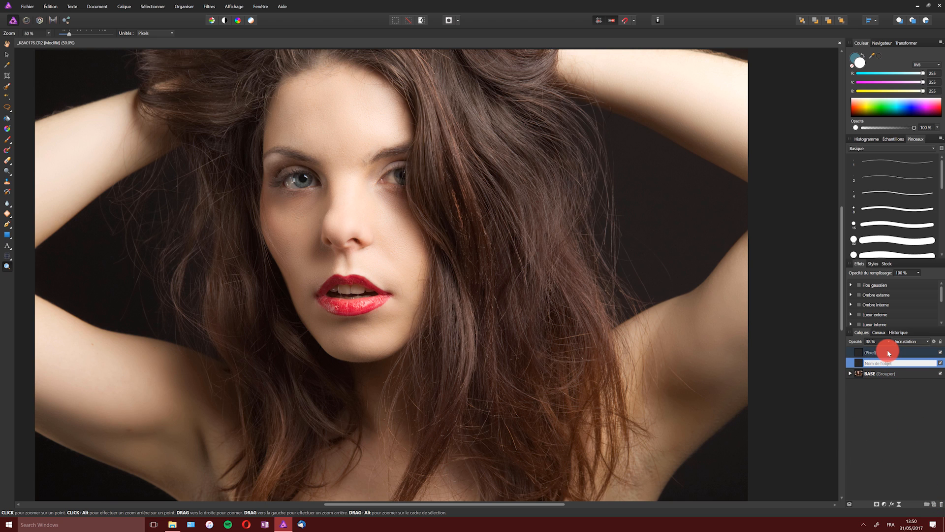
type("Yeux")
key("Return")
Step: Rename the new empty pixel layer Cheveux
left_click(873, 351)
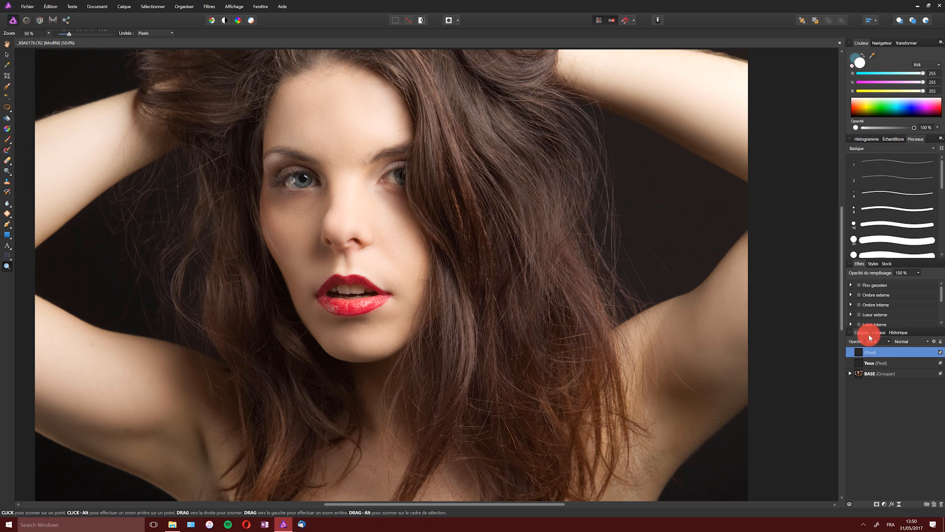
double_click(880, 352)
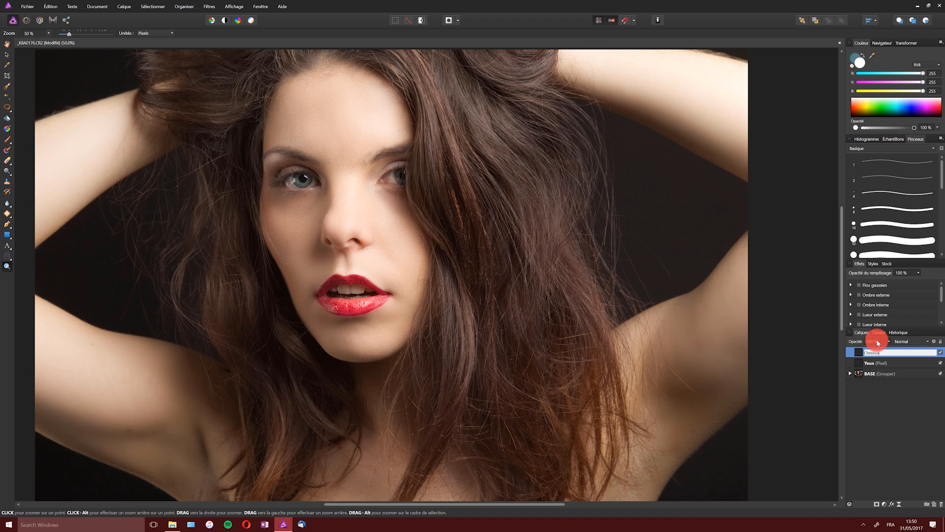
key("Return")
Step: Set the secondary colour to a neutral mid-grey with red, green and blue at 128
left_click(876, 152)
left_click(860, 68)
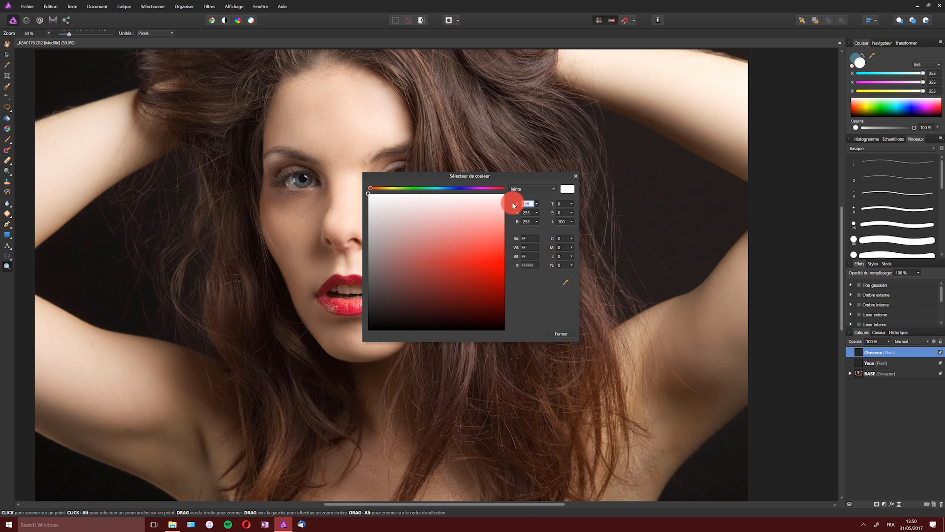
type("128")
key("Tab")
type("128")
key("Tab")
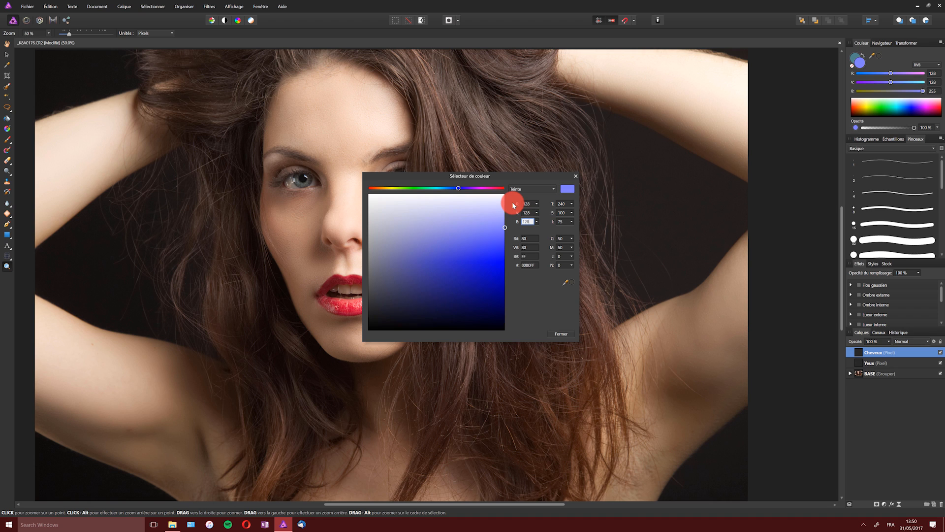
type("128")
key("Tab")
left_click(561, 333)
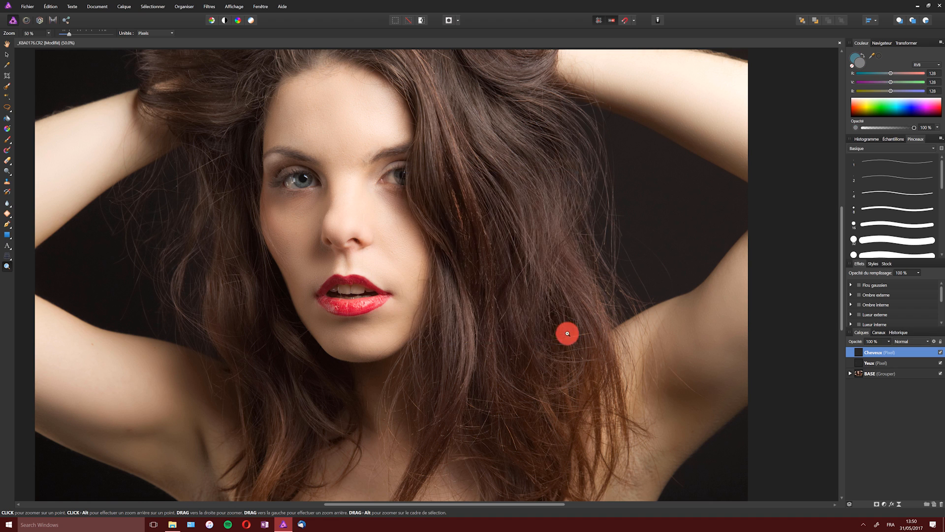
Step: Flood-fill the Cheveux layer with the mid-grey and set its blend mode to Lumière linéaire
left_click(8, 119)
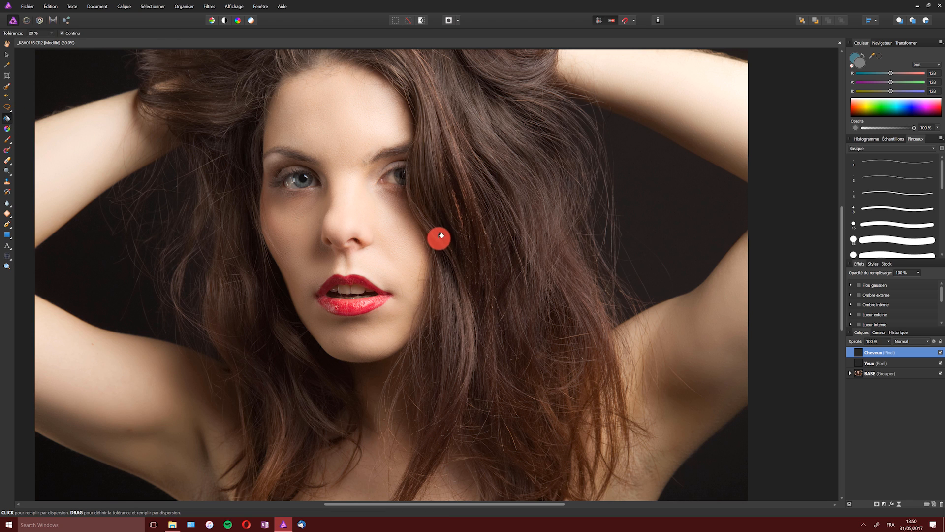
left_click(544, 324)
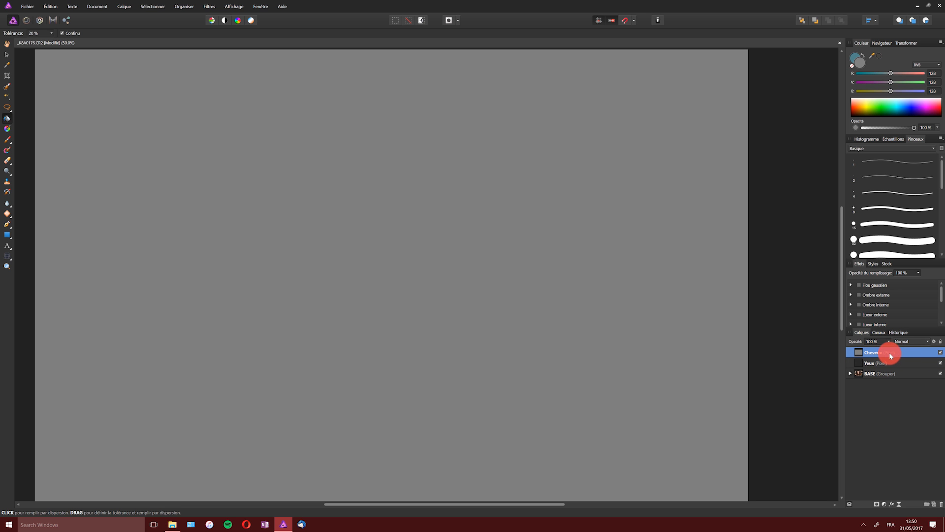
left_click(910, 343)
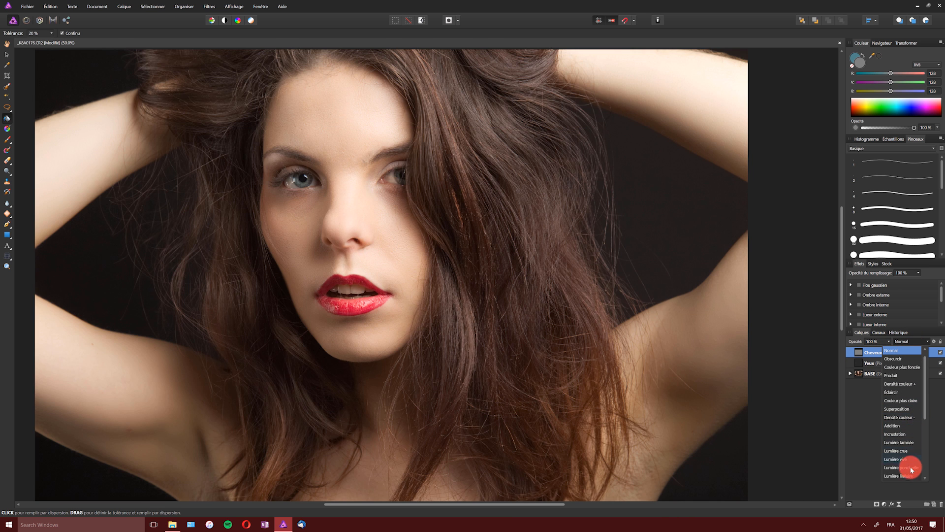
left_click(910, 476)
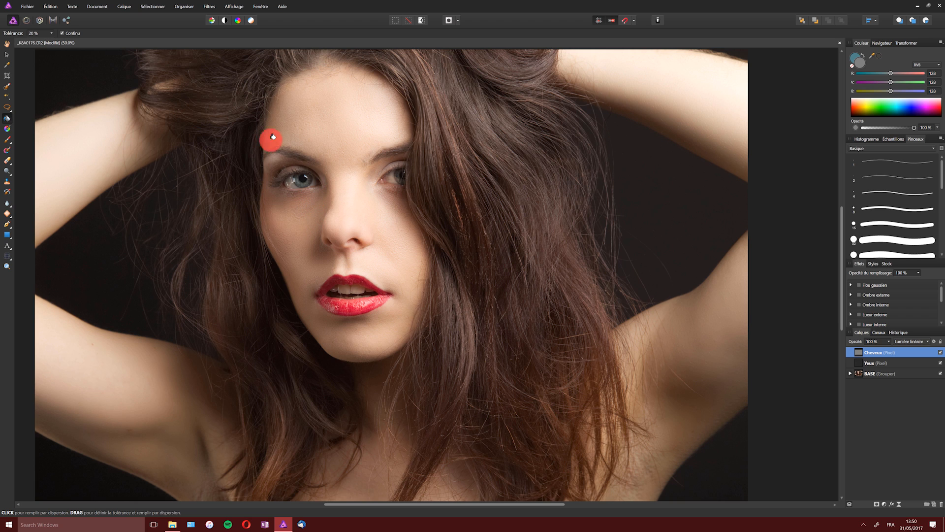
Step: Rename the grey-filled Cheveux layer Relight
double_click(873, 354)
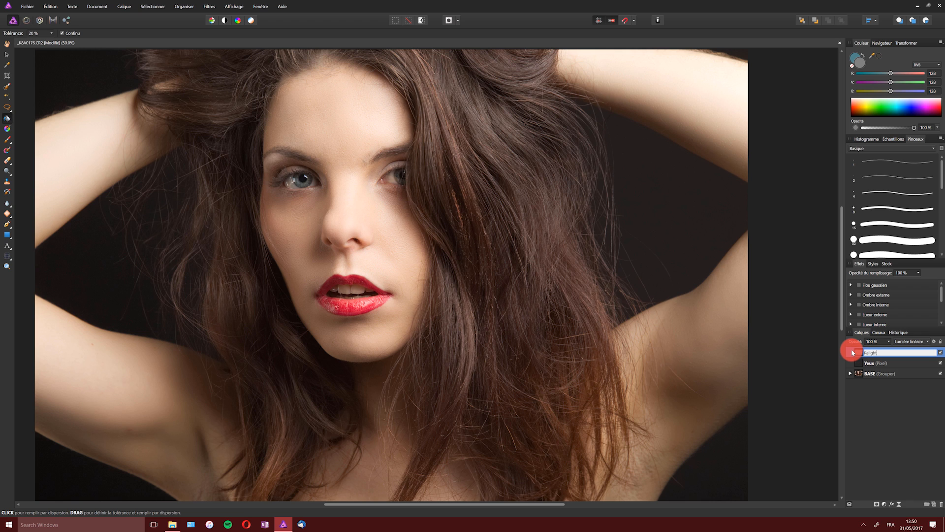
key("Return")
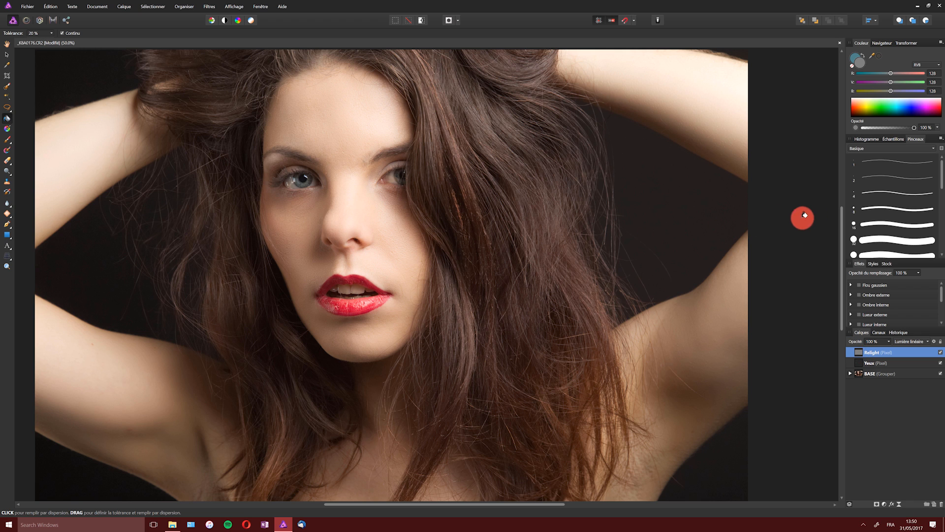
left_click_drag(842, 210, 842, 199)
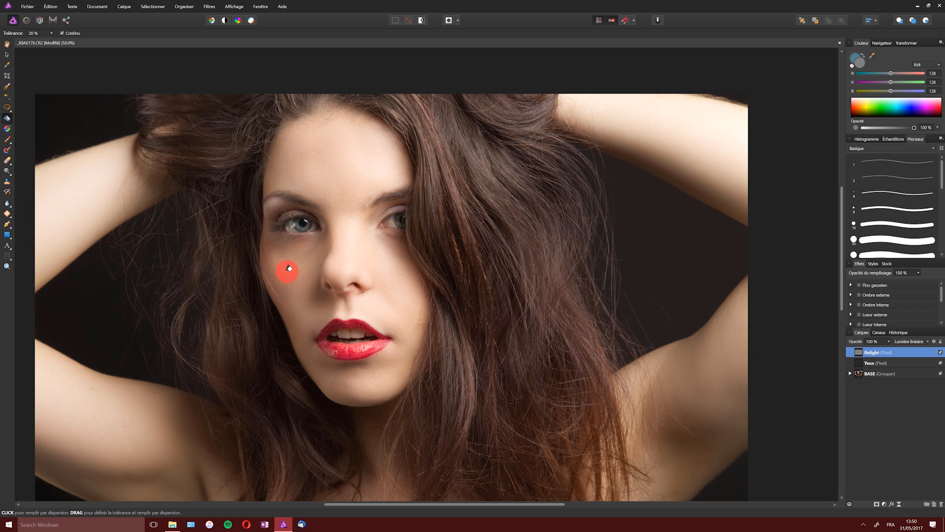
Step: Switch to the paint brush and set its primary colour to a dark neutral grey with red, green and blue at 89
left_click(8, 140)
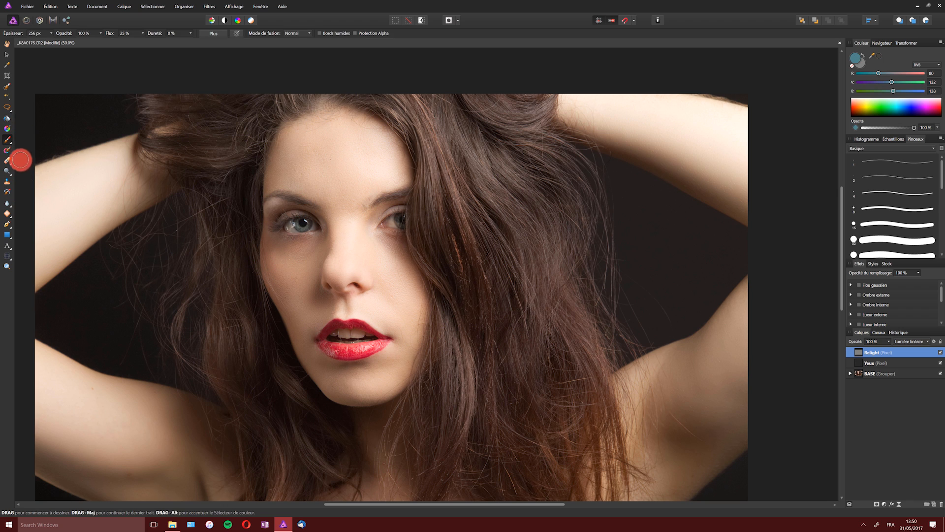
left_click(859, 59)
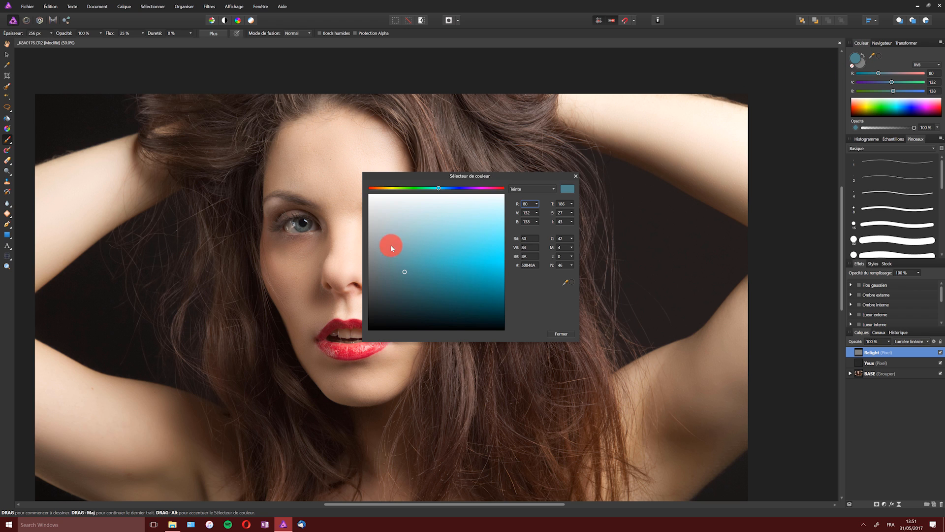
mouse_move(388, 244)
left_mouse_down()
mouse_move(360, 263)
mouse_move(365, 253)
mouse_move(402, 261)
mouse_move(353, 306)
mouse_move(367, 279)
left_mouse_up()
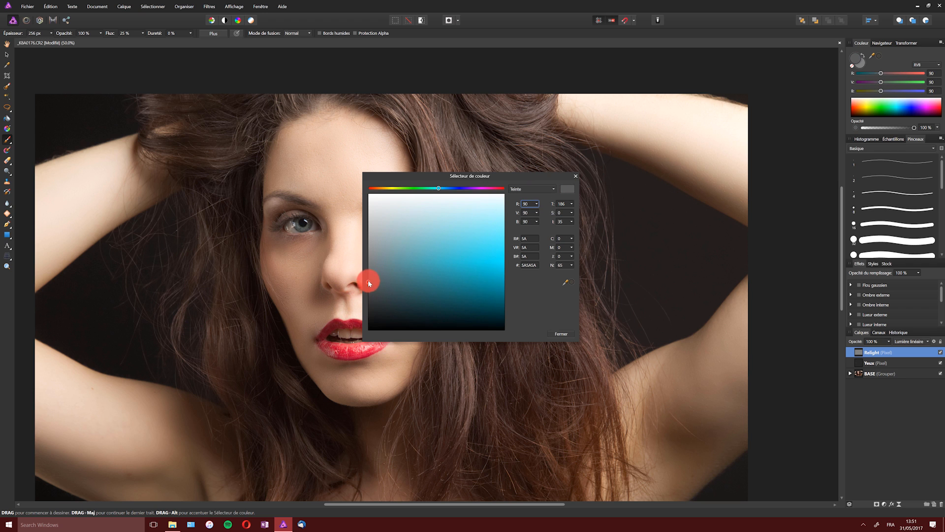
left_click(565, 333)
Step: Set the other colour swatch to a light neutral grey with red, green and blue at 186
left_click(862, 60)
left_click(857, 61)
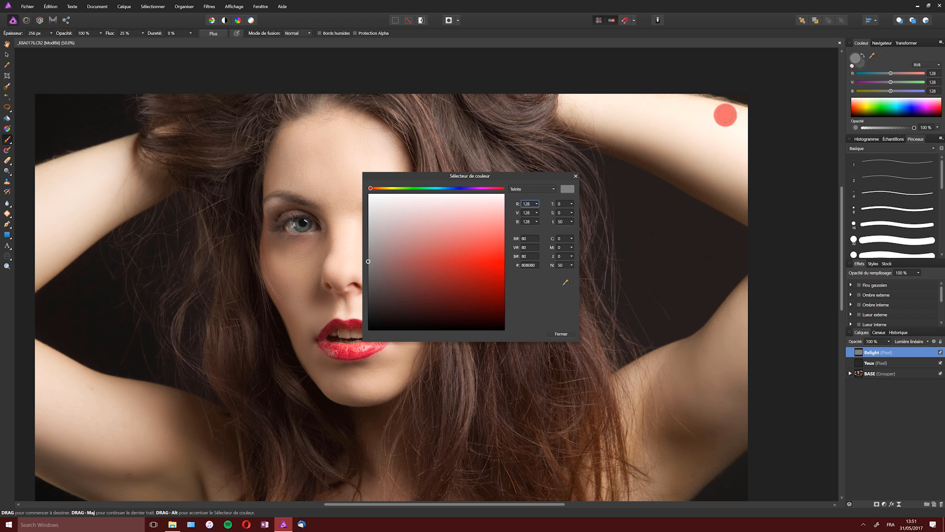
left_click_drag(375, 243, 363, 229)
left_click_drag(561, 333, 865, 116)
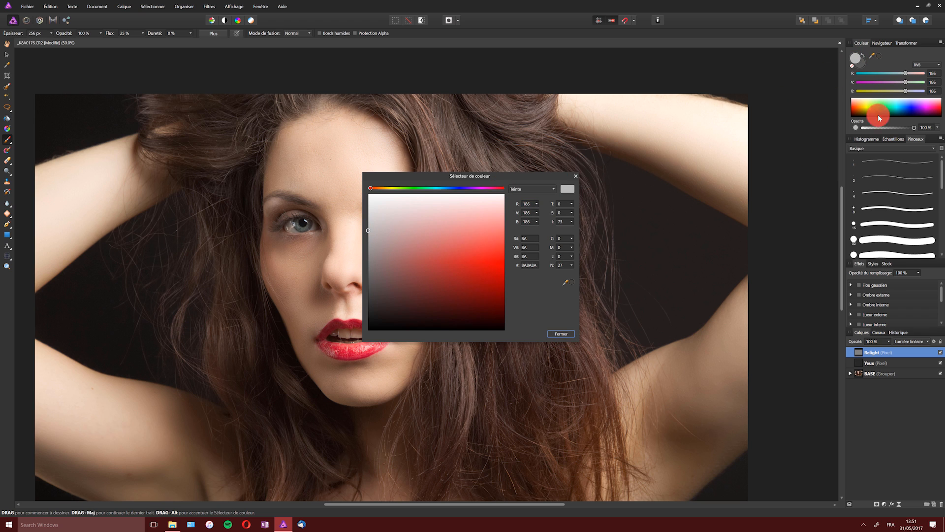
left_click(561, 334)
Step: Try a light-grey and a dark-grey brush stroke on the hair beside the face, undoing each one
mouse_move(494, 261)
left_mouse_down()
mouse_move(449, 183)
mouse_move(480, 305)
left_mouse_up()
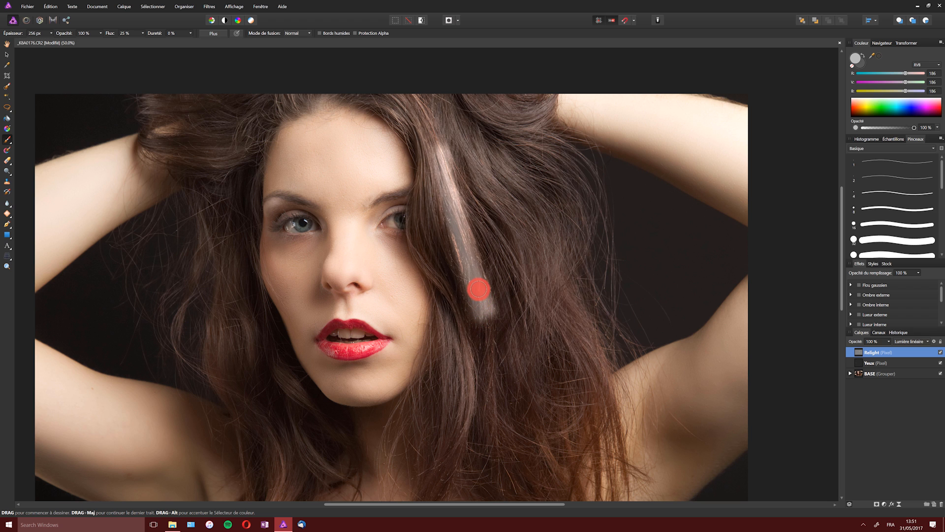
key("ctrl+z")
key("x")
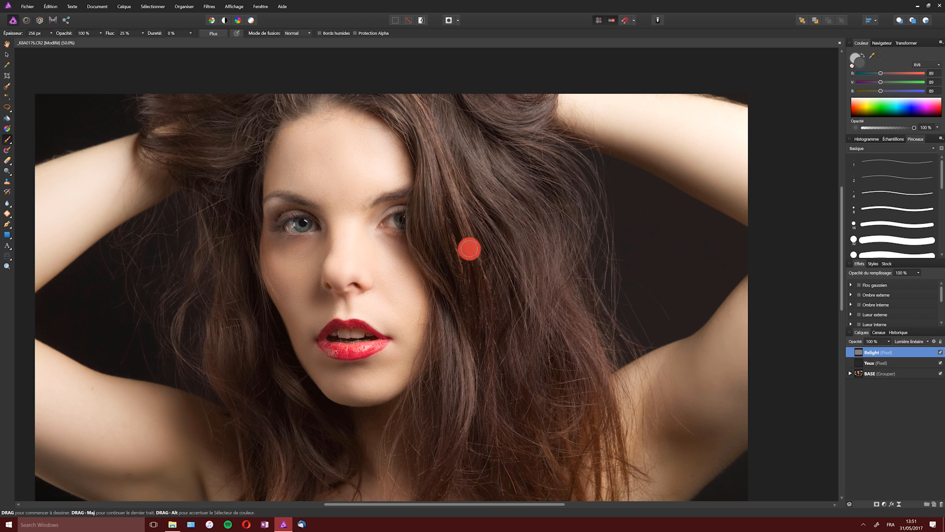
left_click_drag(468, 246, 485, 300)
key("ctrl+z")
left_click(862, 56)
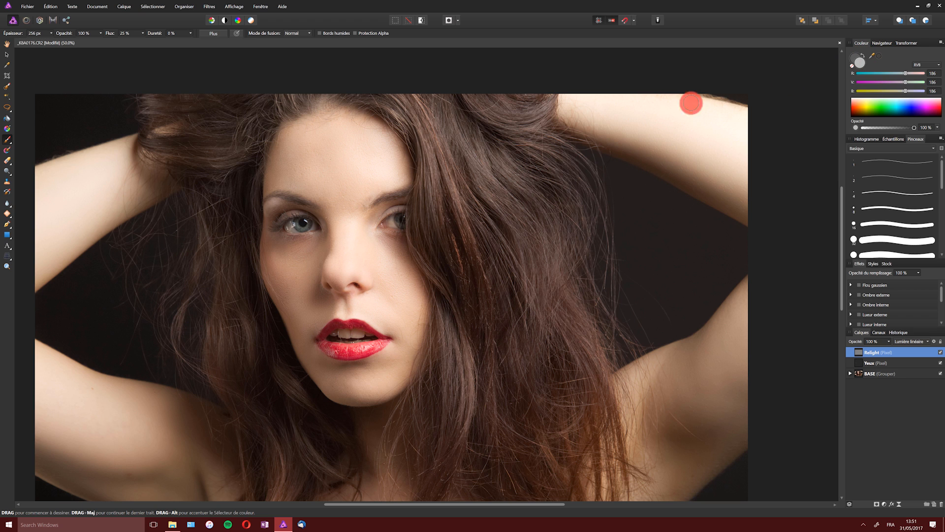
Step: Try a light-grey stroke along the hair and lower the brush opacity to 8%
key("2")
key("5")
left_click_drag(5, 23, 18, 31)
left_click_drag(432, 122, 485, 319)
key("1")
key("2")
left_click_drag(54, 33, 58, 34)
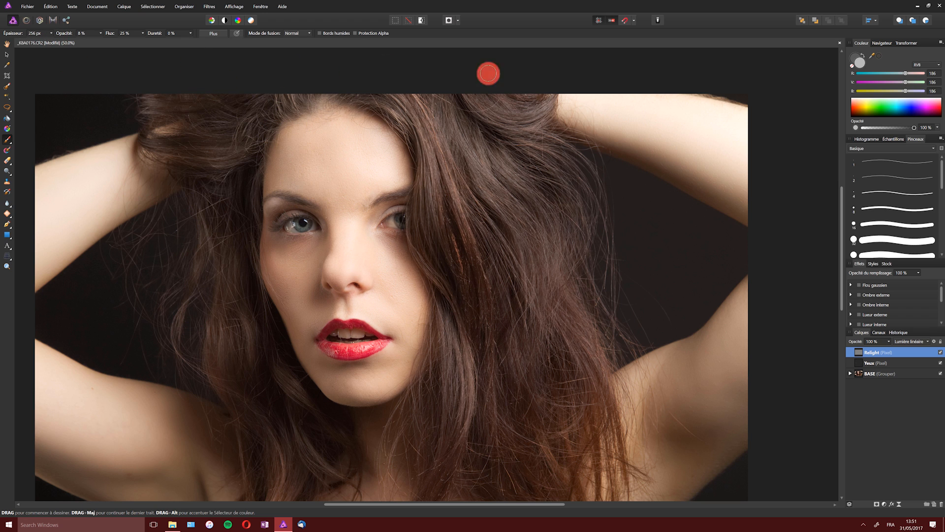
Step: Choose the soft 128 px brush from the Basique set and try two light strokes down the hair, undoing both
scroll(941, 192, "down", 1)
left_click_drag(940, 190, 939, 226)
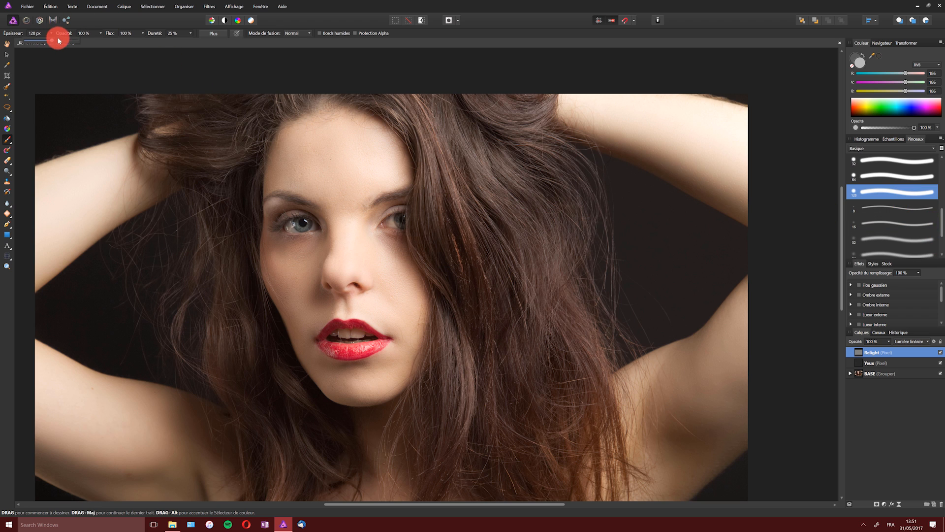
left_click_drag(463, 172, 490, 347)
key("ctrl+z")
left_click_drag(485, 137, 520, 377)
key("ctrl+z")
Step: Enlarge the brush to 456 px at 7% opacity and try light strokes along the hair beside the face, undoing them
left_click(51, 33)
mouse_move(453, 134)
left_mouse_down()
mouse_move(506, 325)
mouse_move(520, 418)
left_mouse_up()
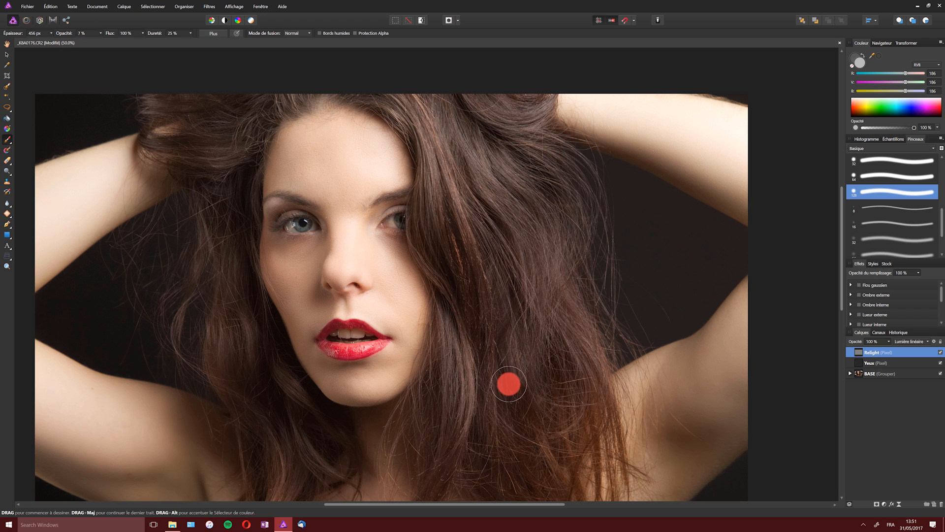
key("ctrl+z")
left_click_drag(436, 106, 512, 370)
key("ctrl+z")
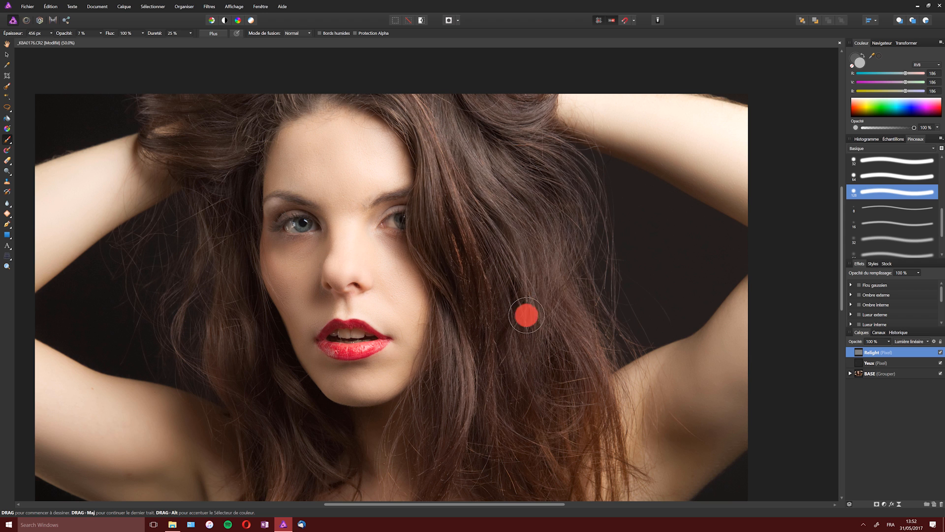
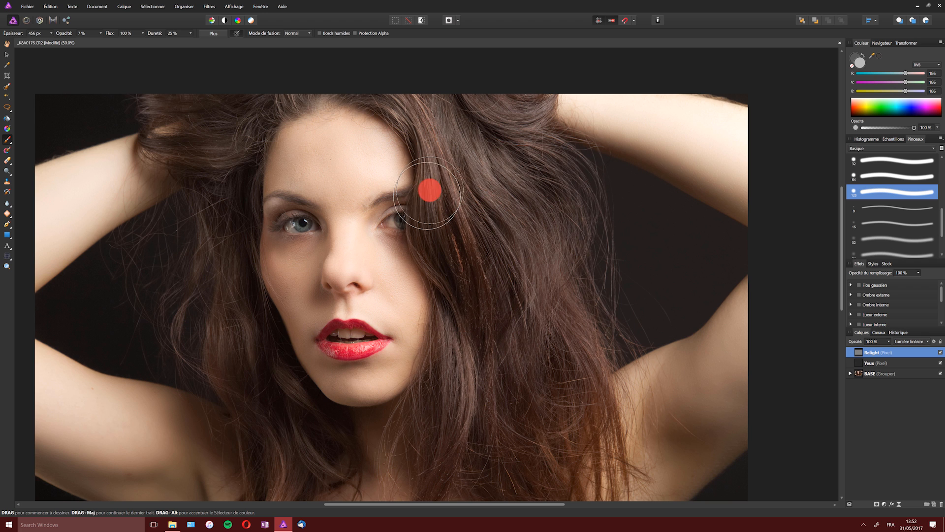
Step: Paint dark grey down the hair beside the face on the Relight layer and compare with the layer off and on
key("x")
mouse_move(417, 154)
left_mouse_down()
mouse_move(440, 170)
mouse_move(486, 292)
mouse_move(484, 306)
mouse_move(444, 179)
mouse_move(470, 230)
mouse_move(478, 374)
mouse_move(466, 392)
mouse_move(450, 318)
mouse_move(455, 468)
mouse_move(571, 317)
mouse_move(594, 408)
mouse_move(463, 88)
mouse_move(495, 132)
mouse_move(543, 236)
mouse_move(547, 294)
mouse_move(461, 450)
mouse_move(478, 417)
mouse_move(288, 146)
mouse_move(544, 326)
mouse_move(583, 390)
mouse_move(448, 389)
mouse_move(446, 302)
mouse_move(337, 129)
mouse_move(359, 307)
mouse_move(261, 162)
mouse_move(257, 112)
mouse_move(234, 121)
mouse_move(223, 113)
mouse_move(211, 240)
mouse_move(207, 230)
mouse_move(244, 392)
mouse_move(256, 400)
mouse_move(252, 280)
mouse_move(303, 211)
mouse_move(301, 286)
mouse_move(273, 309)
mouse_move(270, 325)
mouse_move(230, 312)
mouse_move(221, 297)
mouse_move(224, 443)
mouse_move(303, 447)
mouse_move(408, 494)
mouse_move(327, 413)
mouse_move(272, 415)
mouse_move(446, 468)
left_mouse_up()
left_click(941, 354)
left_click(940, 354)
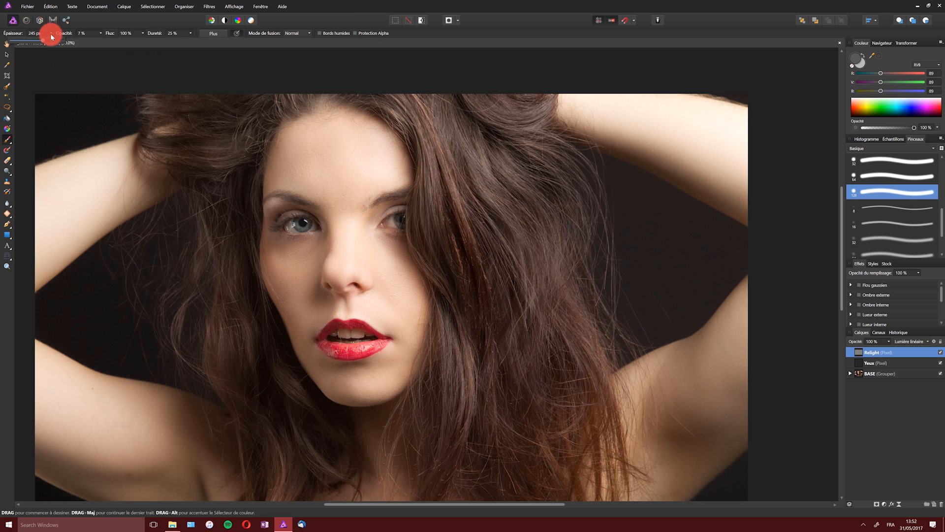
Step: Darken finer hair strands and facial shadows with a 245 px brush, and compare with the Relight layer off and on
mouse_move(427, 263)
left_mouse_down()
mouse_move(269, 189)
mouse_move(299, 210)
mouse_move(393, 202)
mouse_move(300, 233)
mouse_move(386, 232)
mouse_move(295, 211)
mouse_move(276, 229)
mouse_move(281, 236)
mouse_move(445, 173)
mouse_move(395, 228)
mouse_move(380, 213)
mouse_move(441, 194)
mouse_move(375, 211)
mouse_move(259, 202)
mouse_move(270, 198)
mouse_move(270, 222)
mouse_move(283, 203)
mouse_move(331, 350)
mouse_move(333, 329)
mouse_move(359, 335)
mouse_move(330, 340)
left_mouse_up()
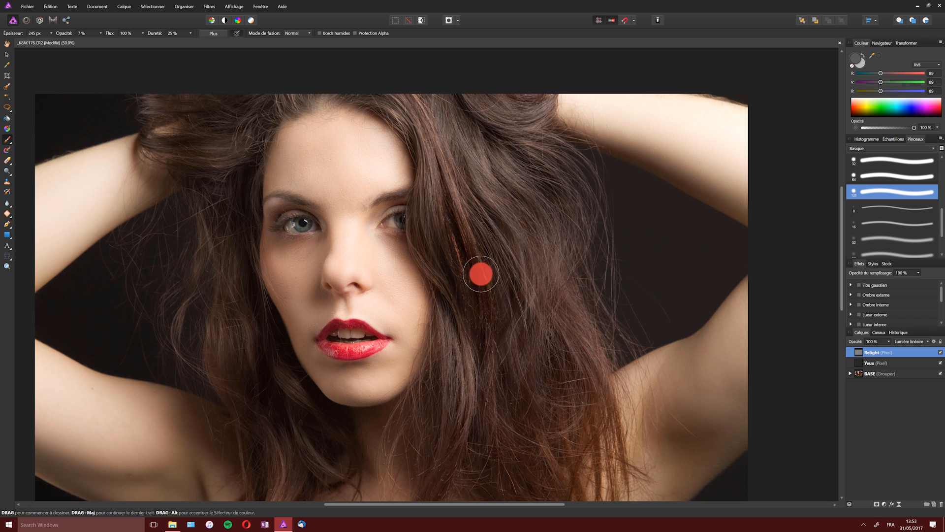
left_click(941, 353)
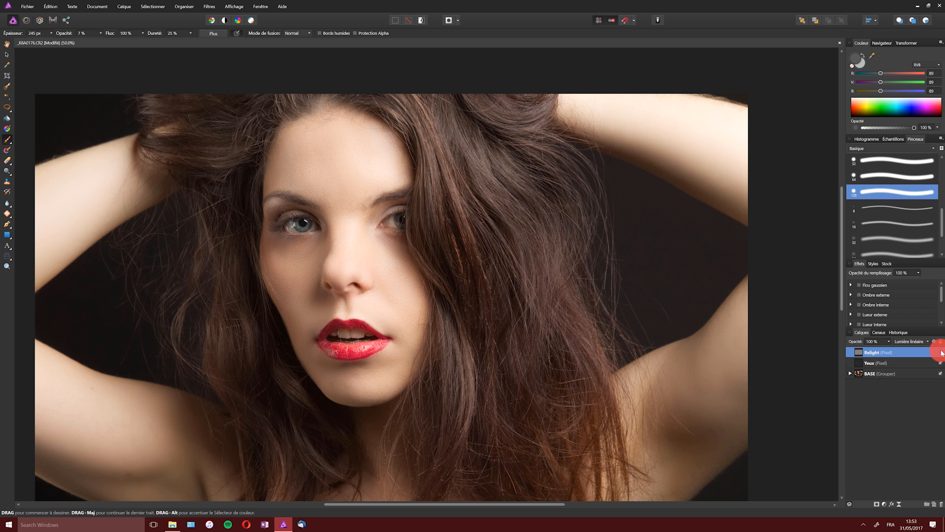
left_click(940, 354)
left_click(940, 353)
left_click(940, 353)
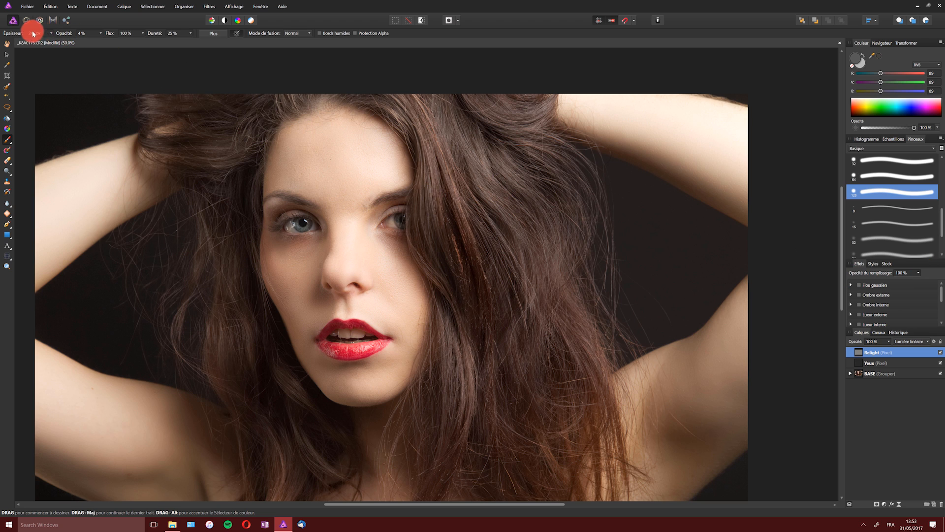
Step: Paint broad dark and light areas over the hair and face with a 975 px brush at 4% opacity, alternating the two greys
key("bracketright")
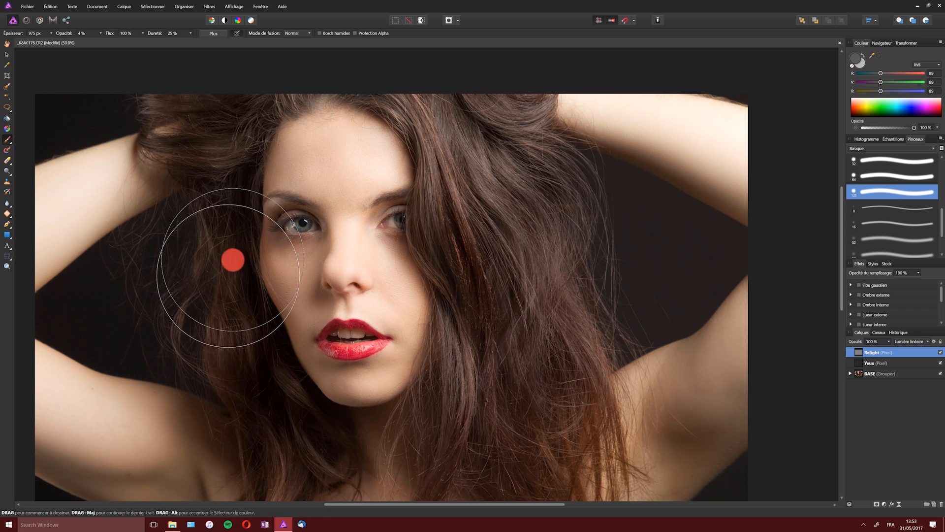
key("x")
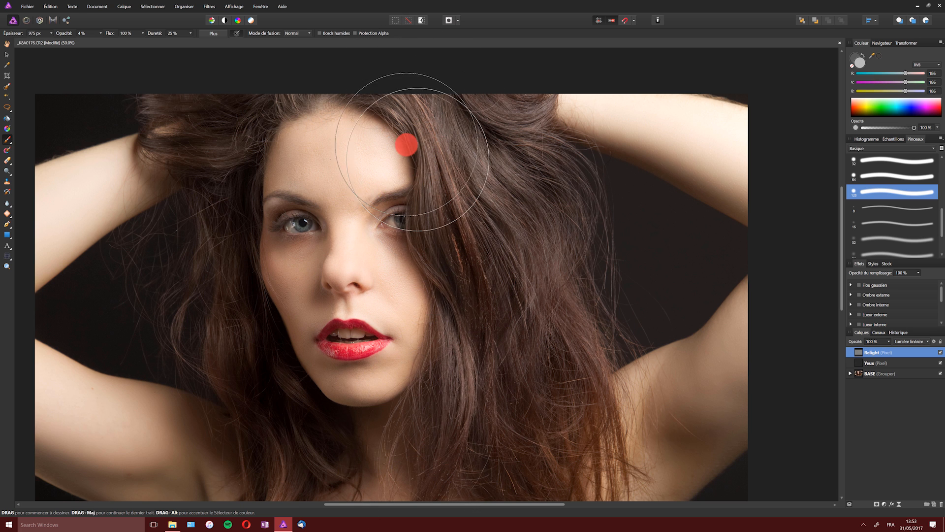
key("x")
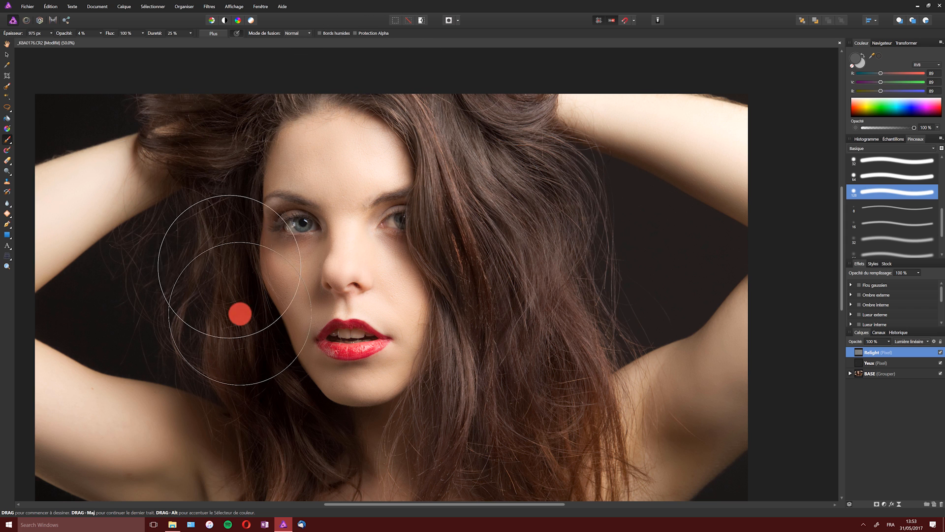
Step: Inspect the Relight painting without the layers beneath, show the BASE group again, compare the effect and leave Relight hidden
left_click(941, 352)
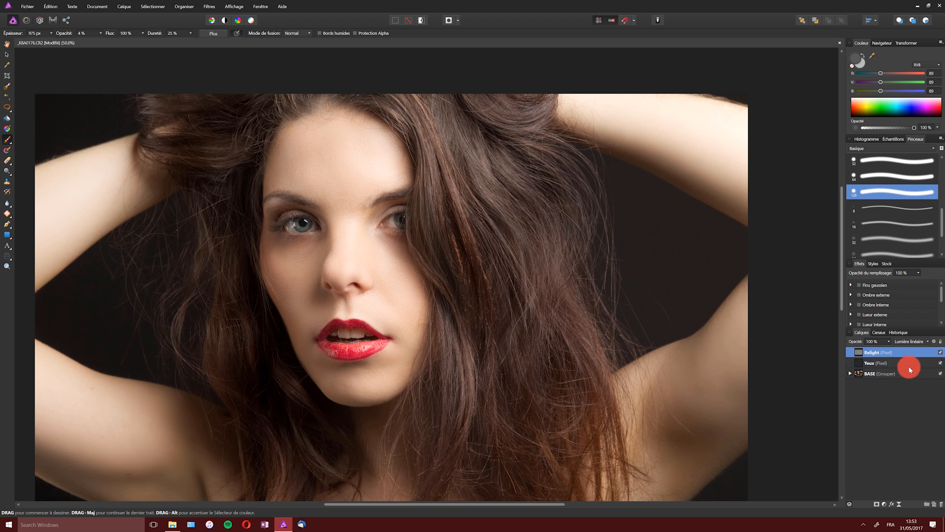
left_click(940, 373)
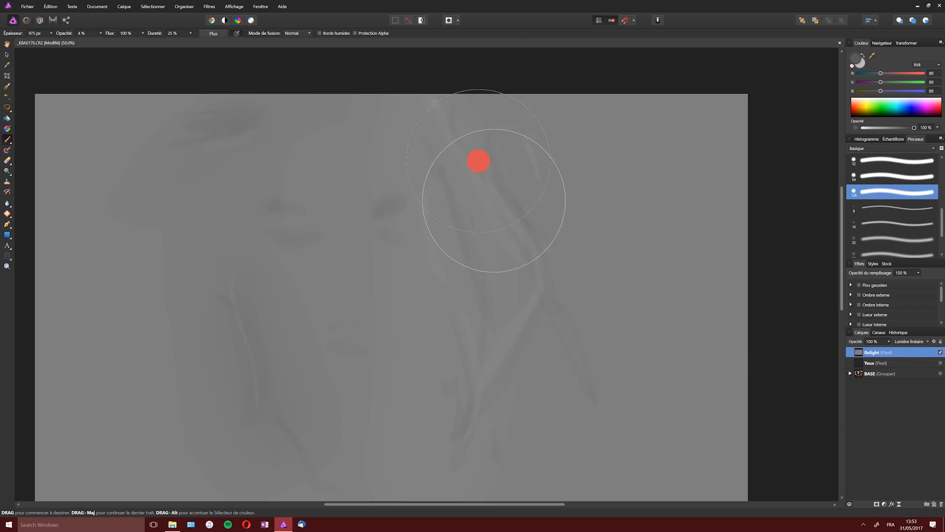
left_click(940, 374)
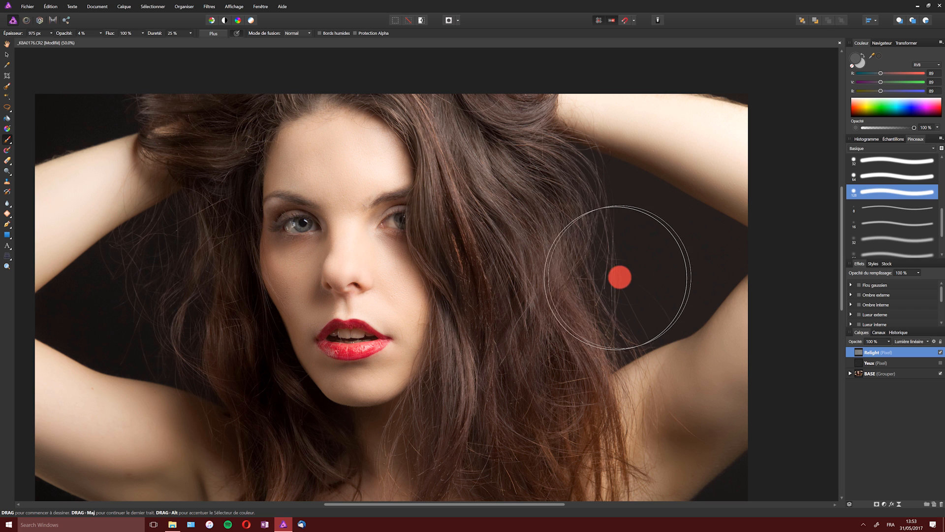
left_click(940, 353)
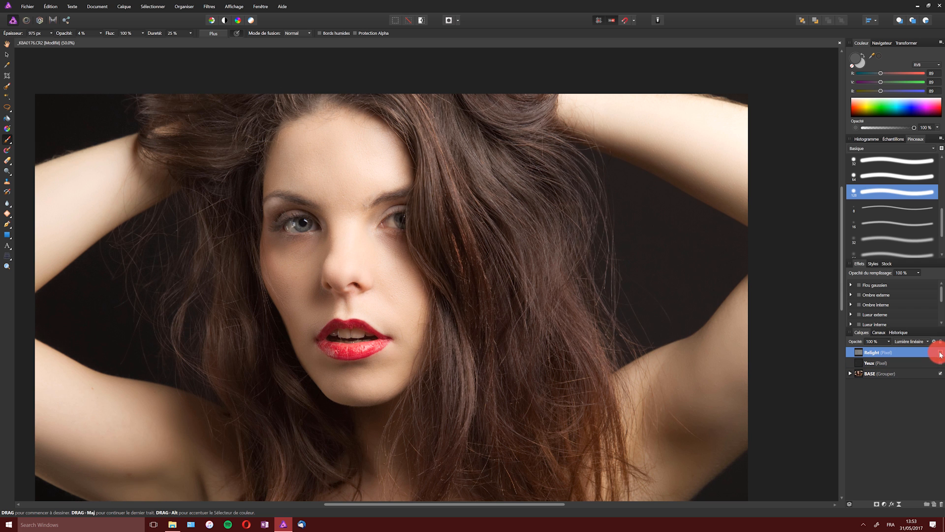
left_click(938, 360)
left_click(938, 359)
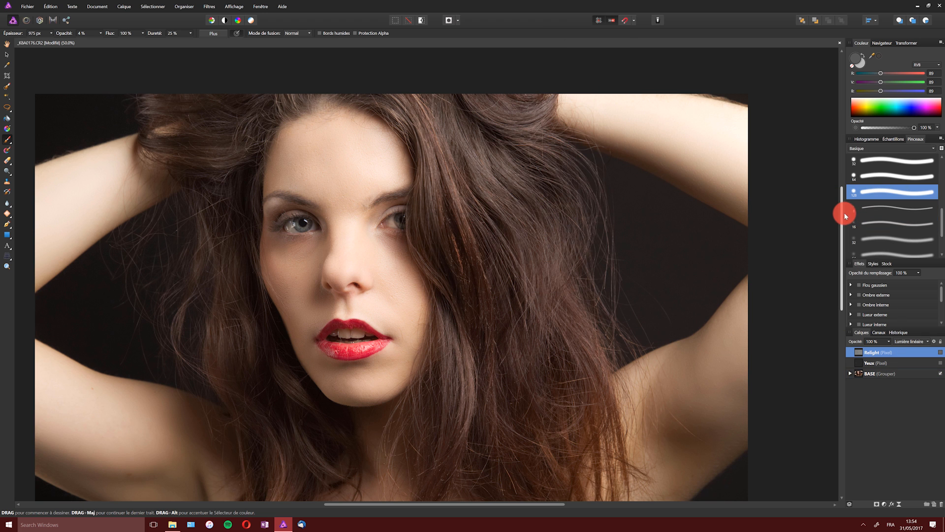
Step: Add a new empty pixel layer above the Relight layer
scroll(842, 219, "down", 2)
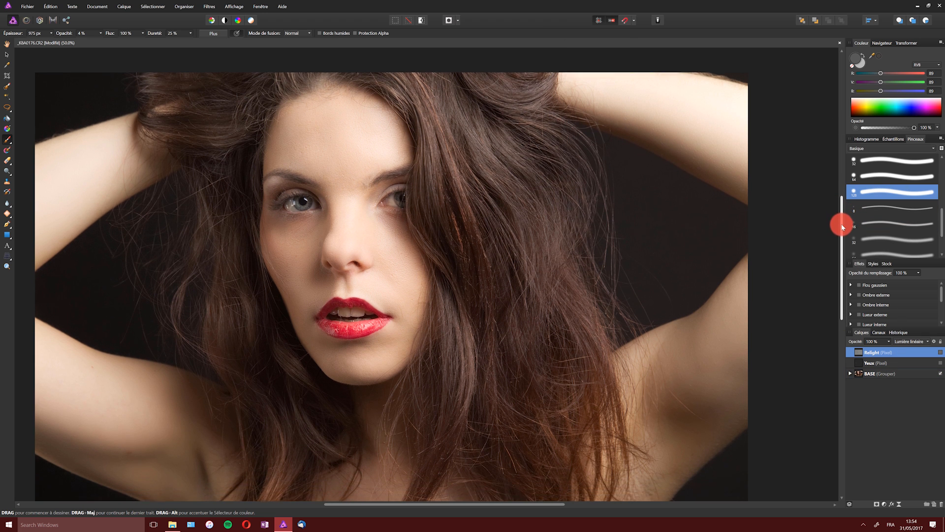
left_click(932, 504)
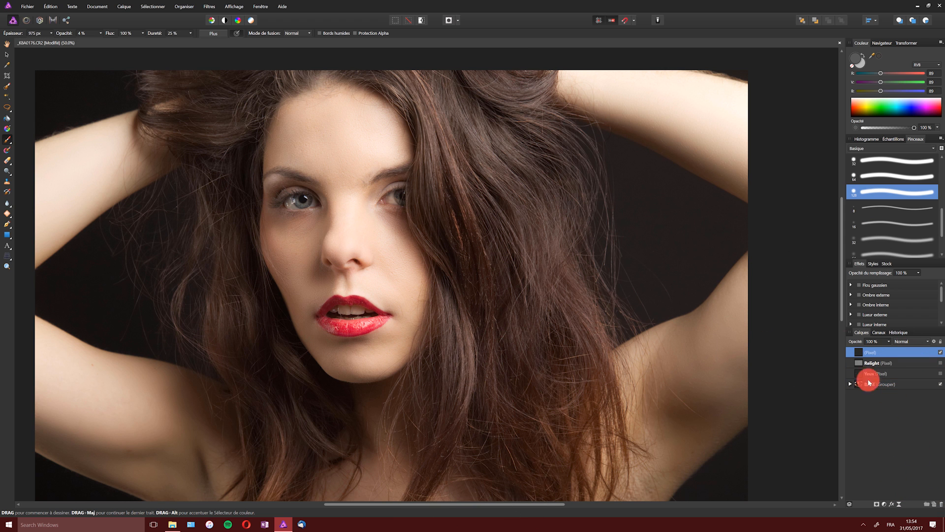
Step: Set the hexadecimal red, green and blue components of the primary colour to 12
left_click(854, 62)
left_click(510, 239)
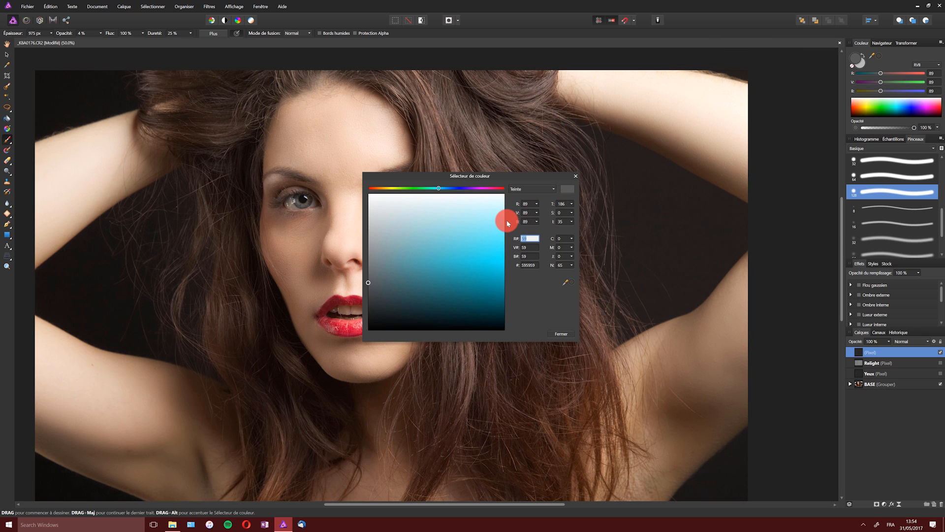
type("12")
key("Tab")
type("12")
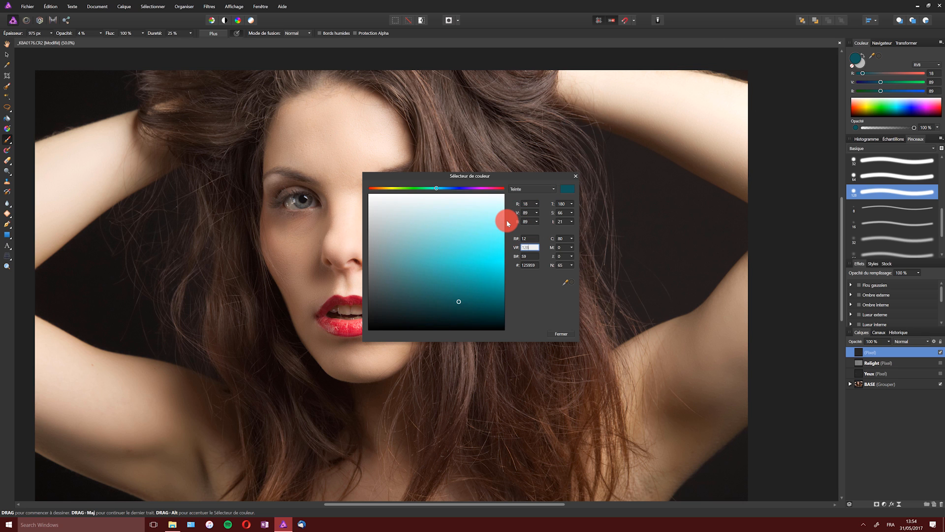
key("Tab")
type("12")
key("Return")
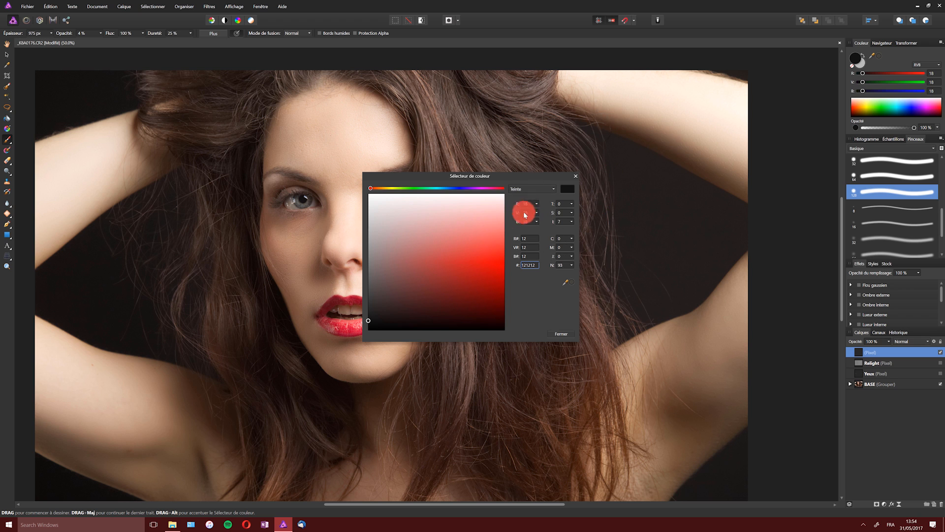
Step: Set the primary colour to a neutral mid-grey with red, green and blue at 128
type("128")
key("Tab")
type("128")
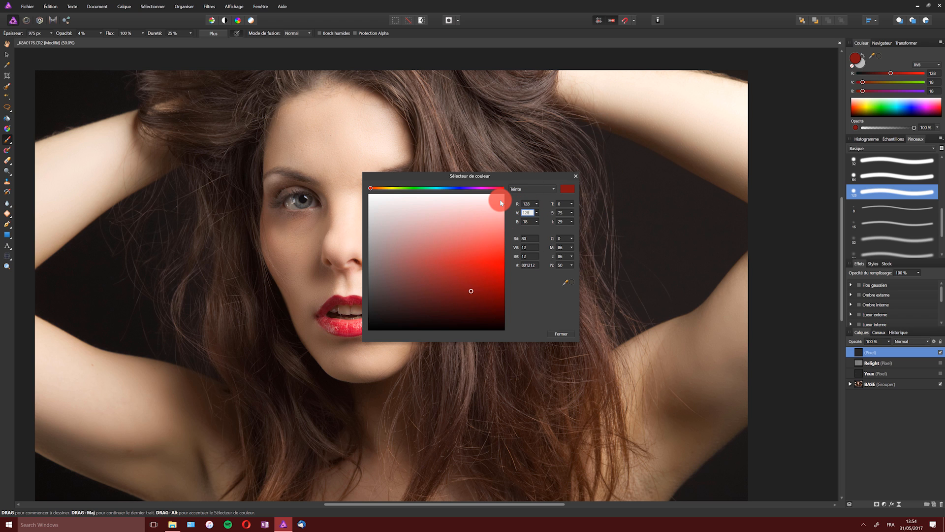
key("Tab")
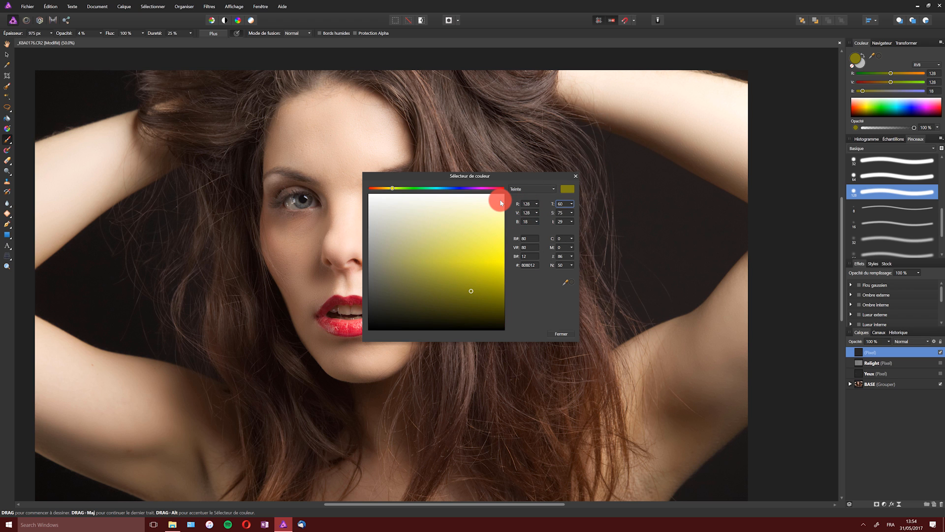
type("128")
key("Return")
key("Return")
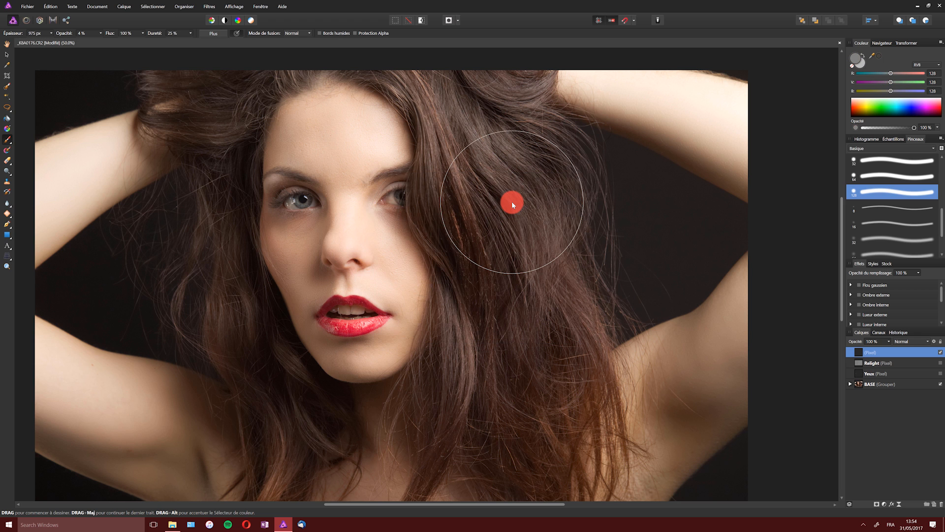
Step: Flood-fill the new pixel layer with the light grey at 186
key("g")
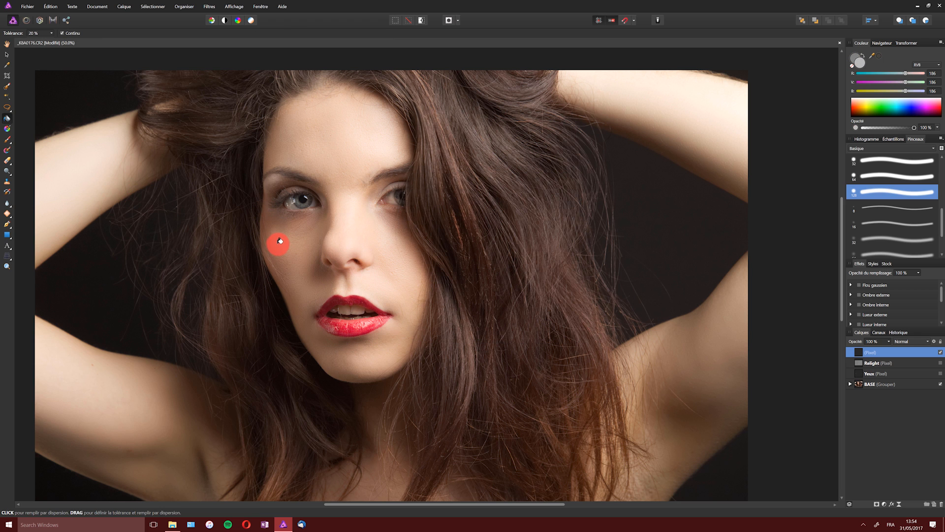
left_click(280, 229)
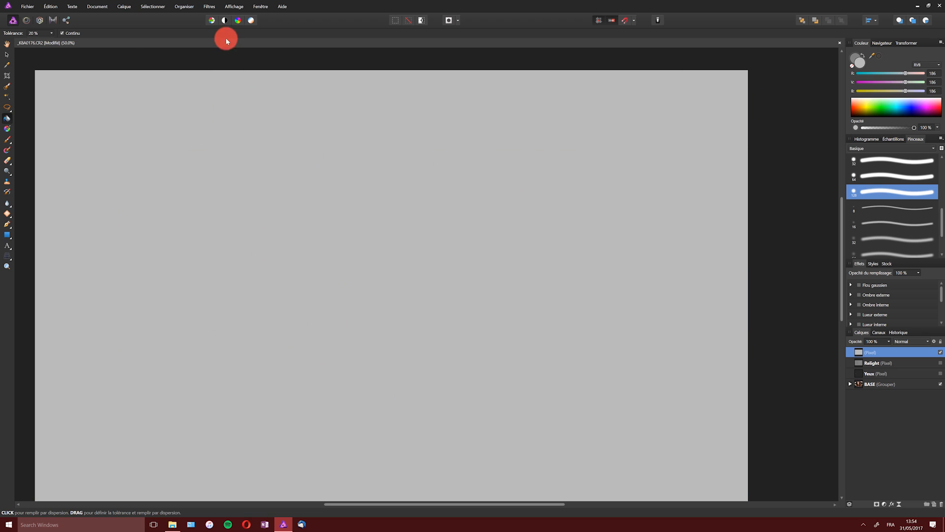
Step: Open Analog Efex Pro 2 from the Nik Collection for the grey-filled pixel layer
left_click(212, 7)
mouse_move(212, 104)
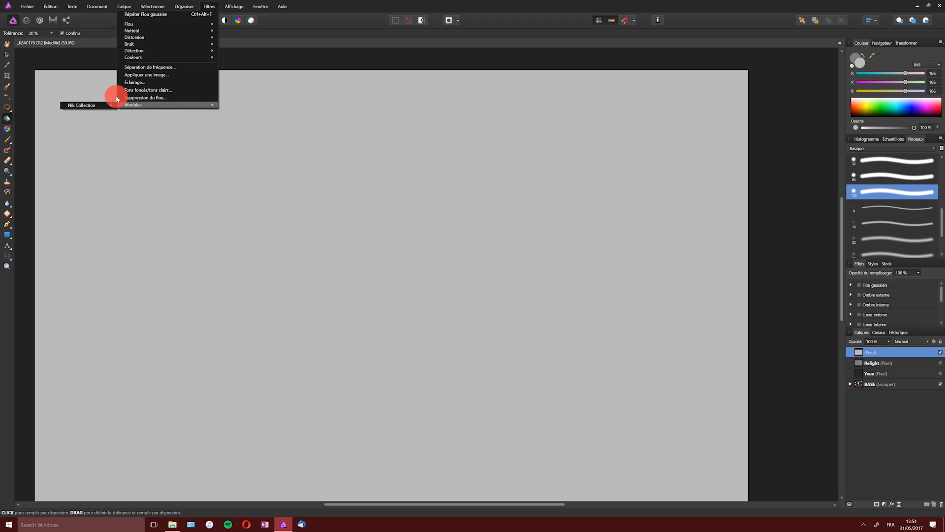
mouse_move(93, 106)
left_click(127, 107)
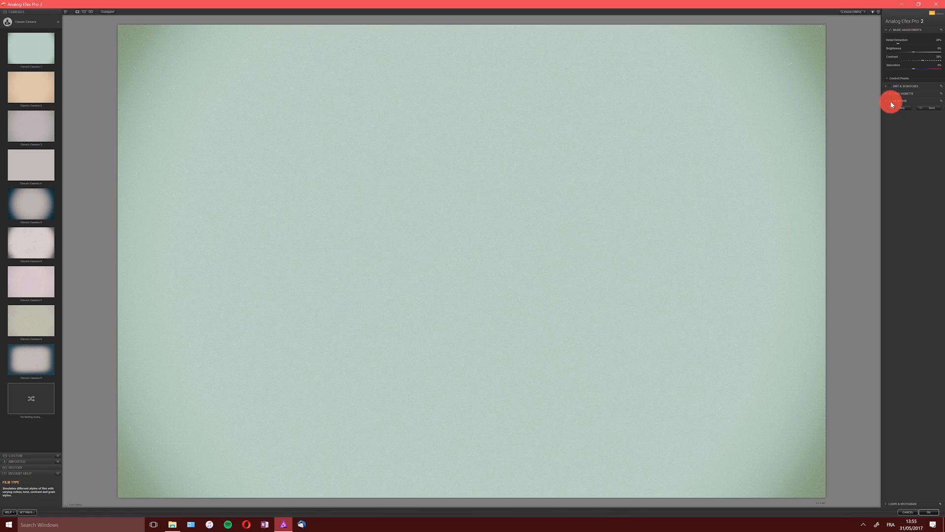
Step: Switch to the Camera Kit, apply only Light Leaks with its centre moved toward the image's upper right, and render the effect
left_click(890, 101)
left_click(22, 20)
left_click(98, 83)
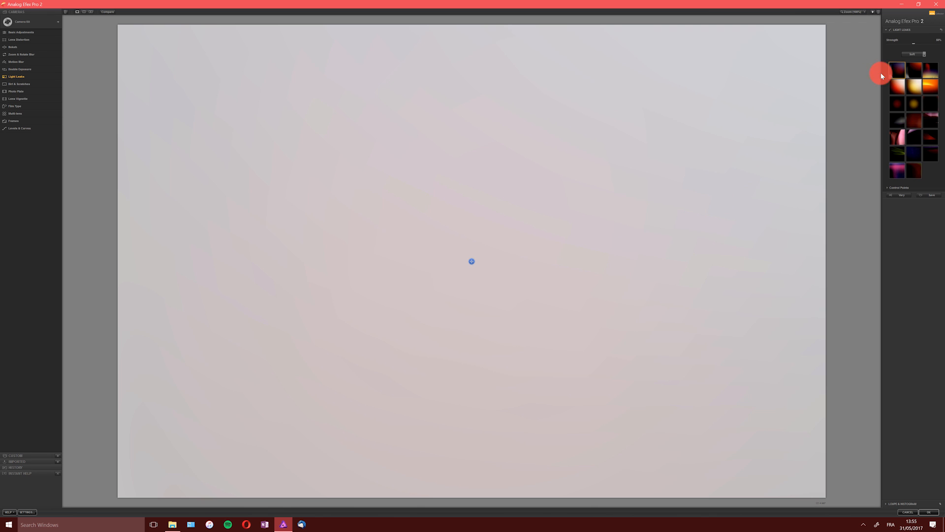
left_click_drag(471, 262, 649, 143)
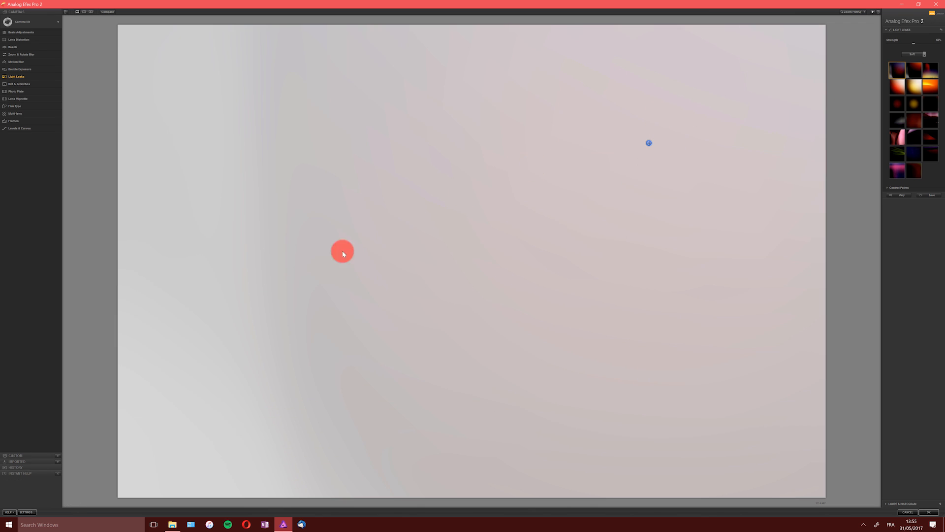
left_click(928, 512)
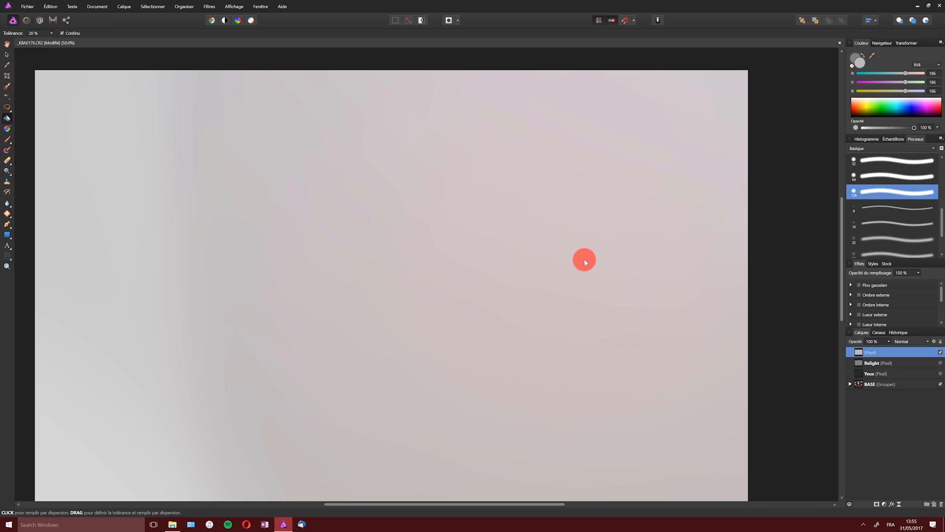
Step: Preview different blend modes for the light-leak layer over the portrait, keeping Normal
left_click(909, 343)
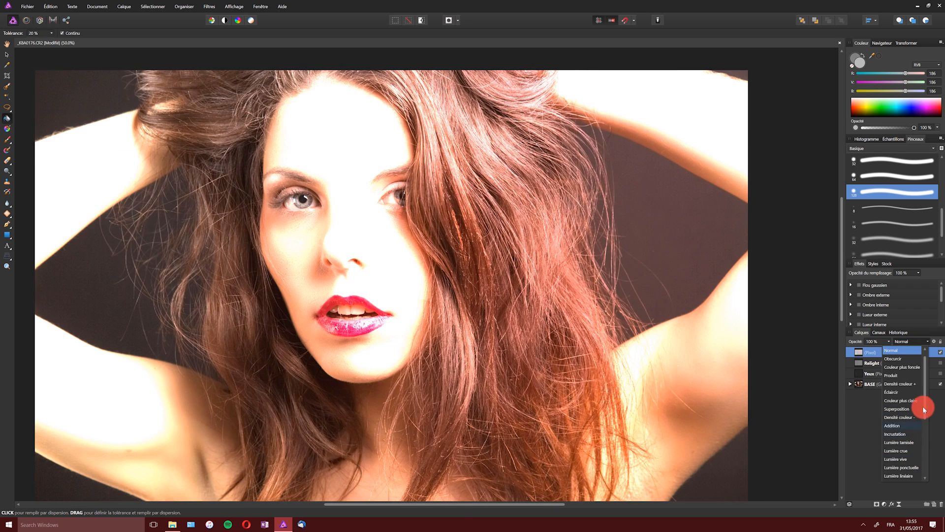
scroll(918, 413, "down", 2)
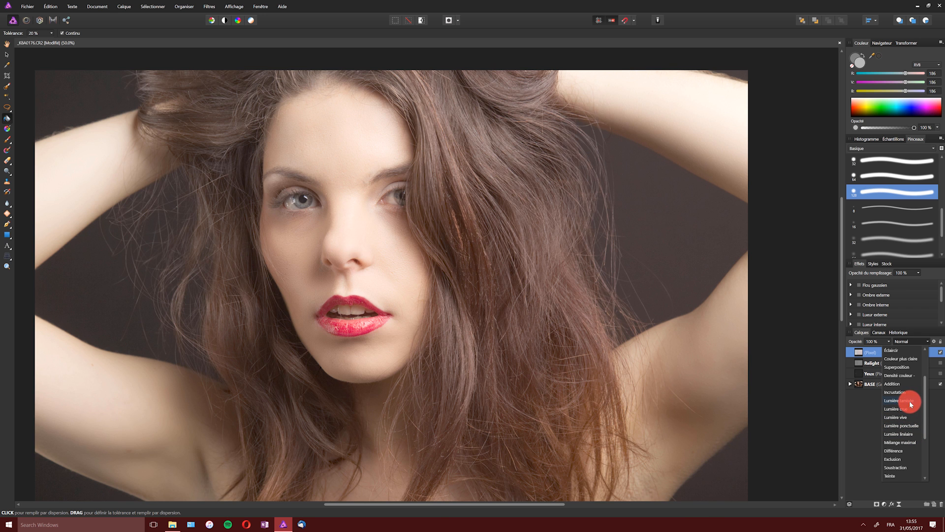
scroll(913, 389, "up", 2)
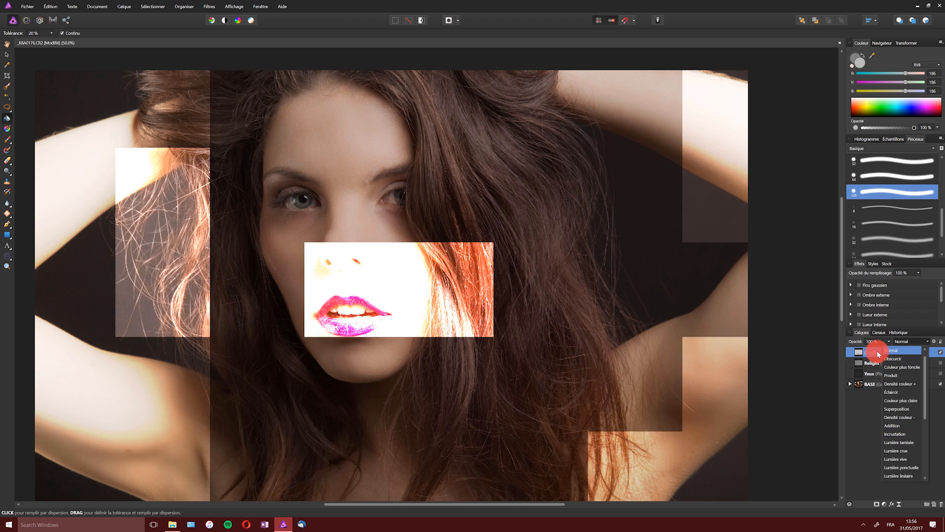
left_click(867, 355)
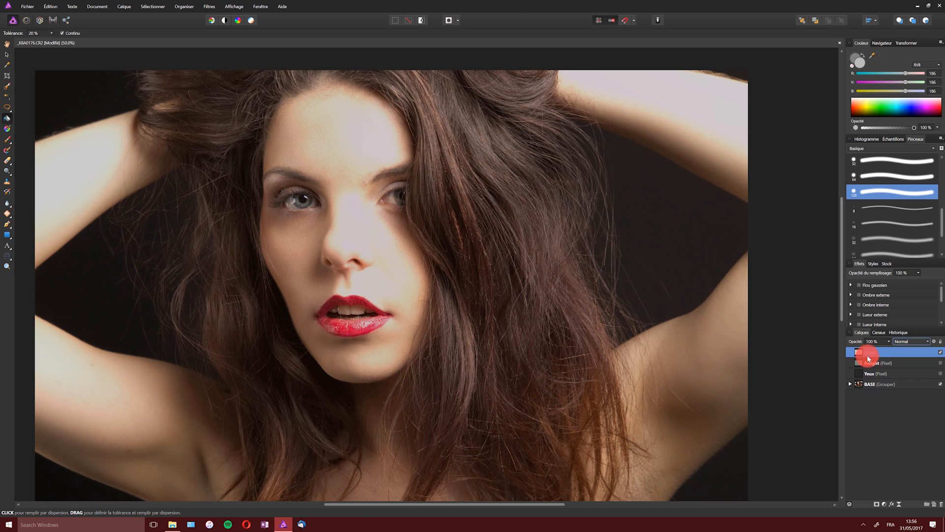
Step: Check the portrait with the light-leak layer hidden, and restore that layer's plain light-grey fill
left_click(940, 384)
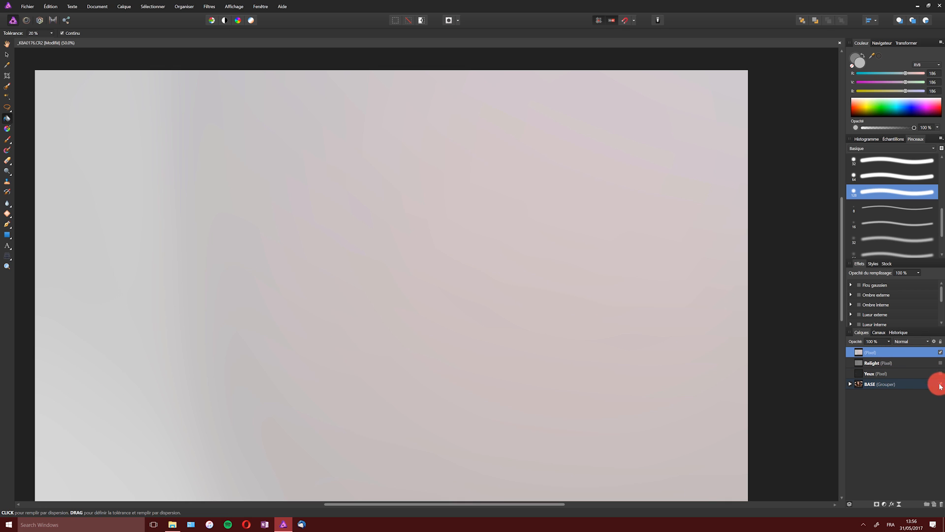
left_click(940, 352)
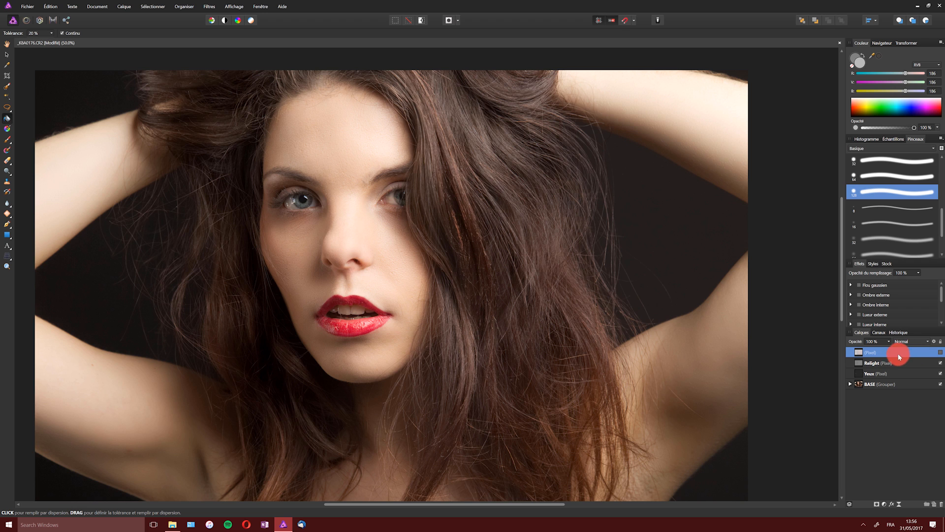
key("ctrl+z")
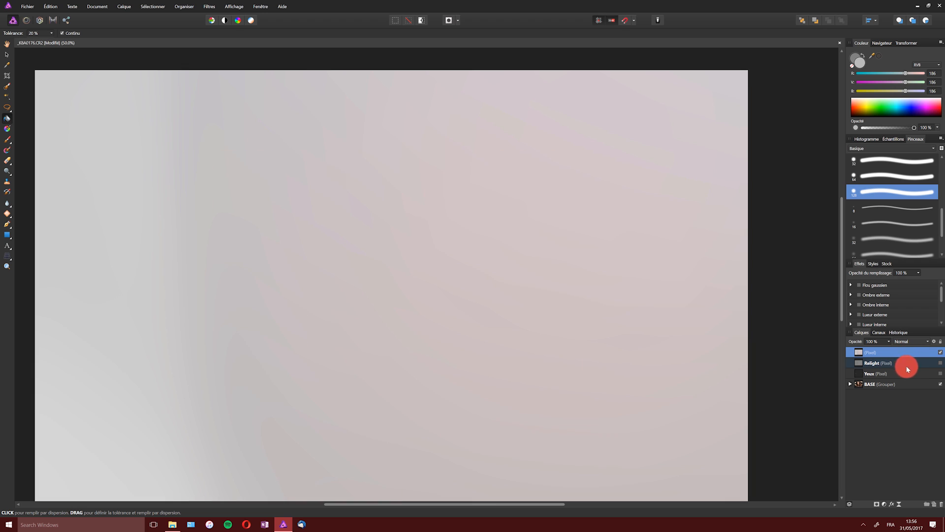
key("ctrl+z")
key("ctrl+z")
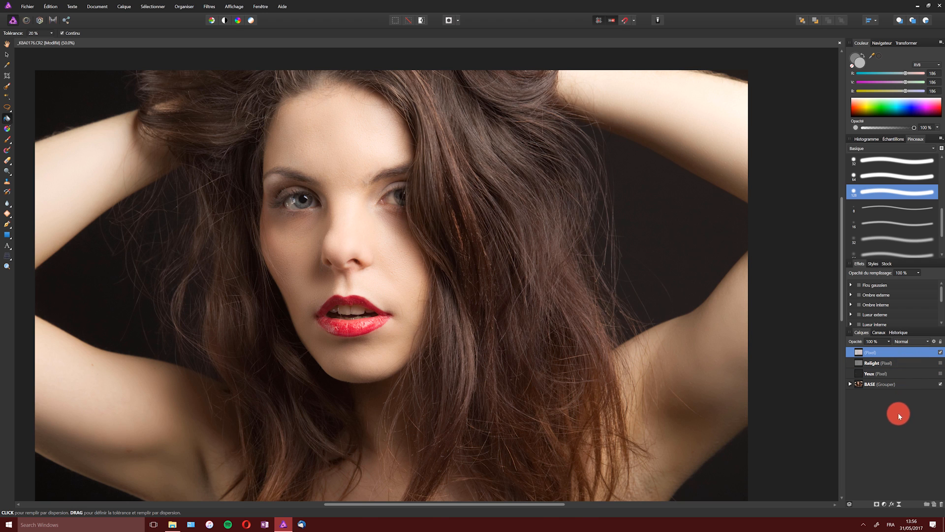
left_click(680, 306)
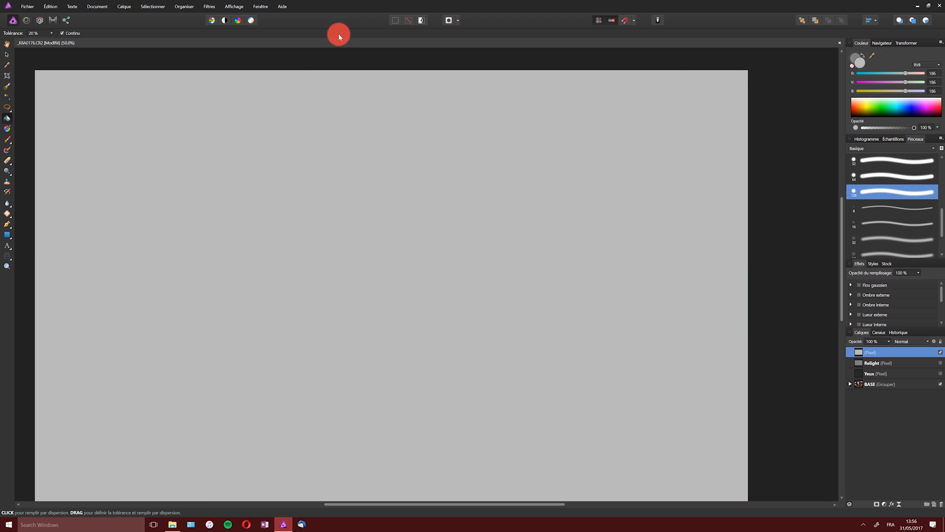
Step: Reopen Analog Efex Pro 2 for the restored light-grey layer
left_click(210, 6)
mouse_move(138, 105)
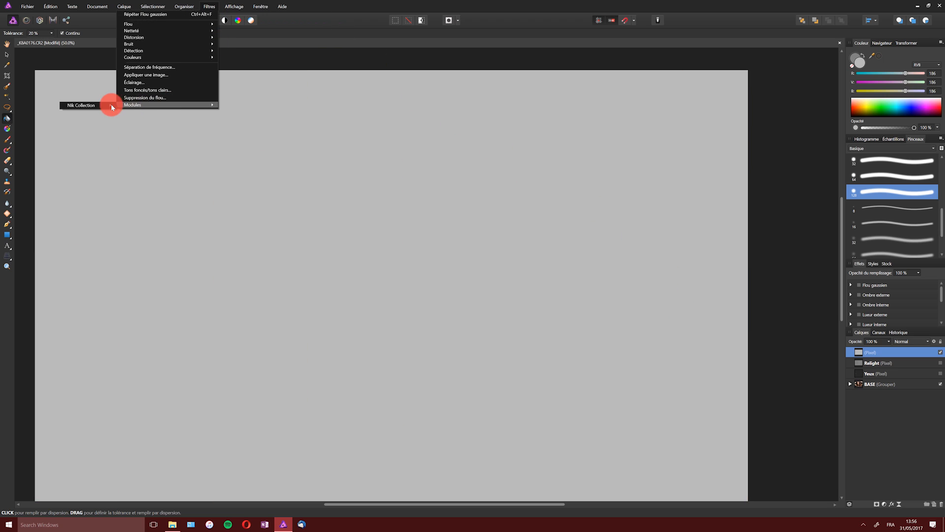
mouse_move(105, 104)
left_click(133, 107)
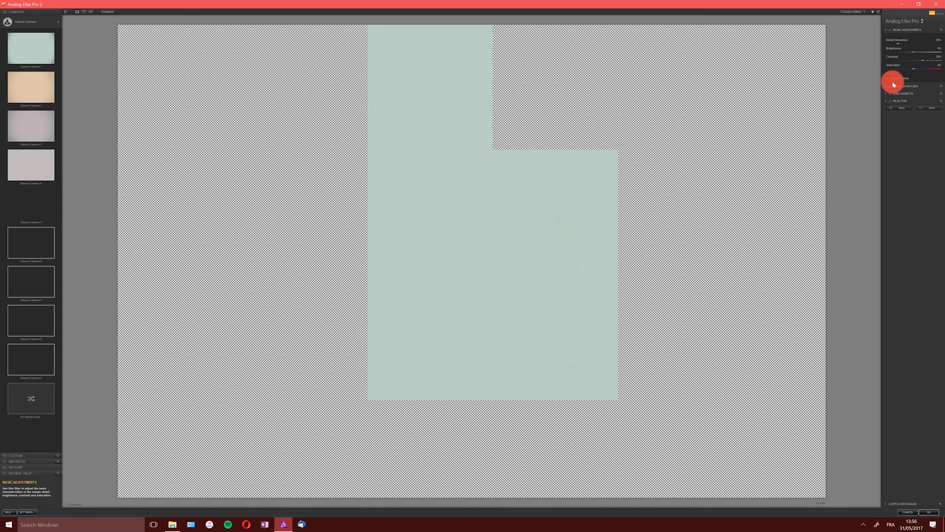
Step: Disable Dirt & Scratches, Basic Adjustments and Film Type, leaving only Lens Vignette active, and expand its settings
left_click(890, 86)
left_click(889, 30)
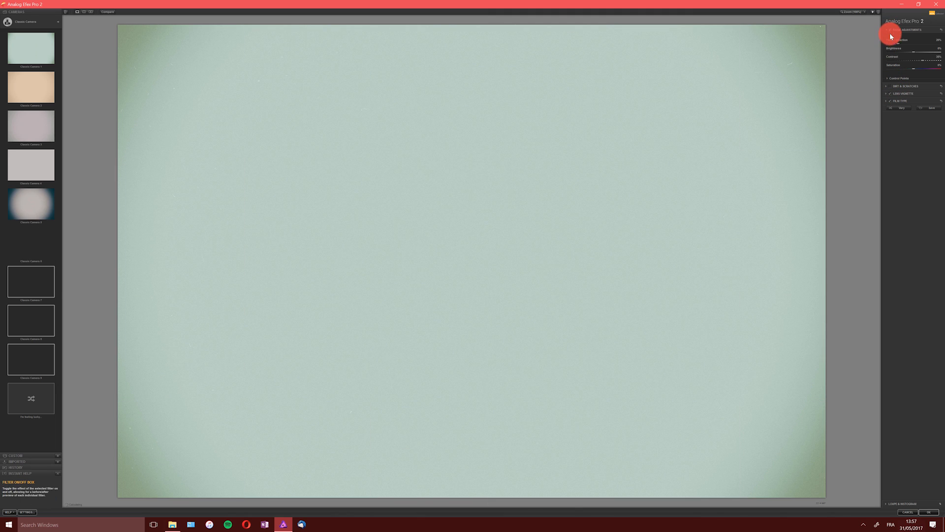
left_click(890, 101)
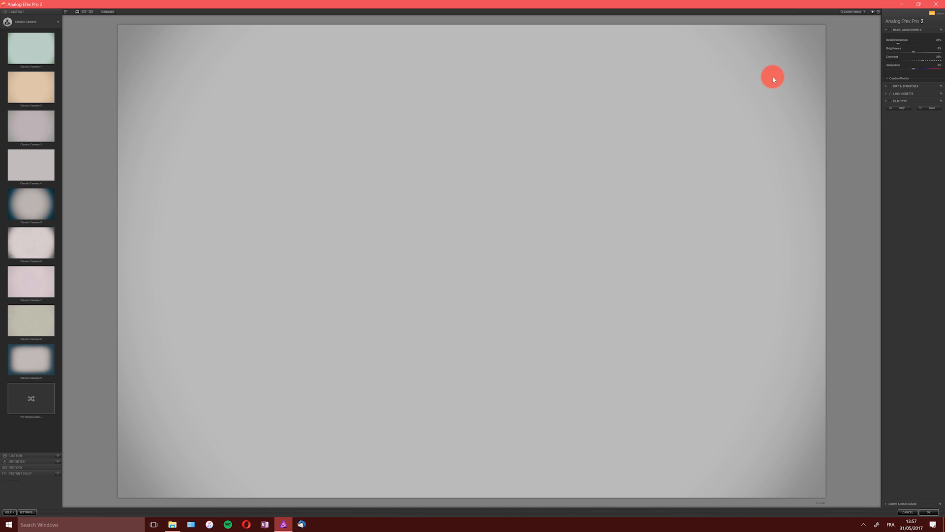
left_click(886, 93)
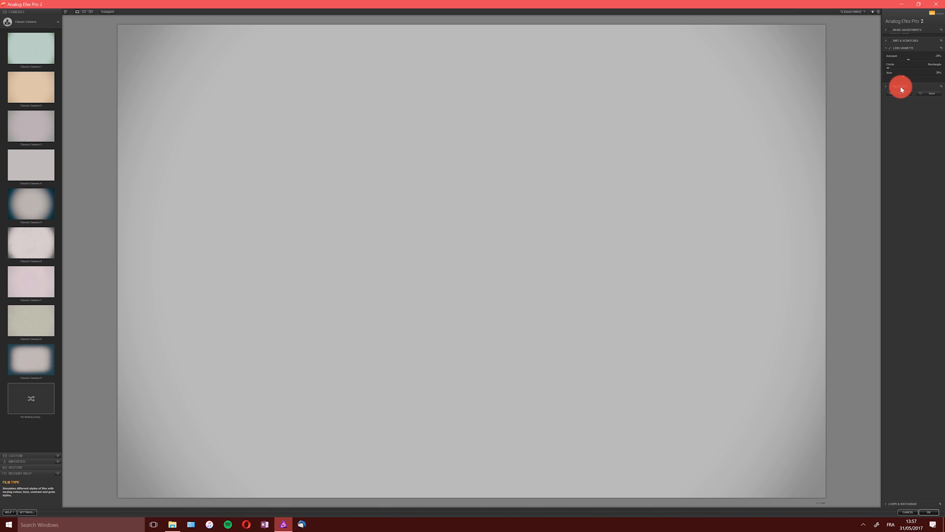
Step: Strengthen and enlarge the lens vignette, shift its centre slightly up and to the right, and render the effect
mouse_move(898, 76)
left_mouse_down()
mouse_move(910, 77)
mouse_move(898, 58)
left_mouse_up()
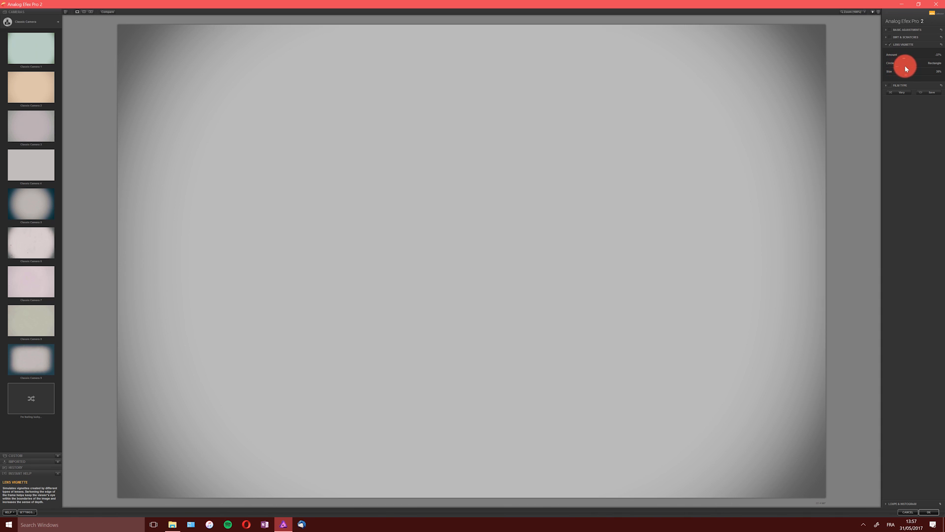
left_click_drag(905, 74, 907, 73)
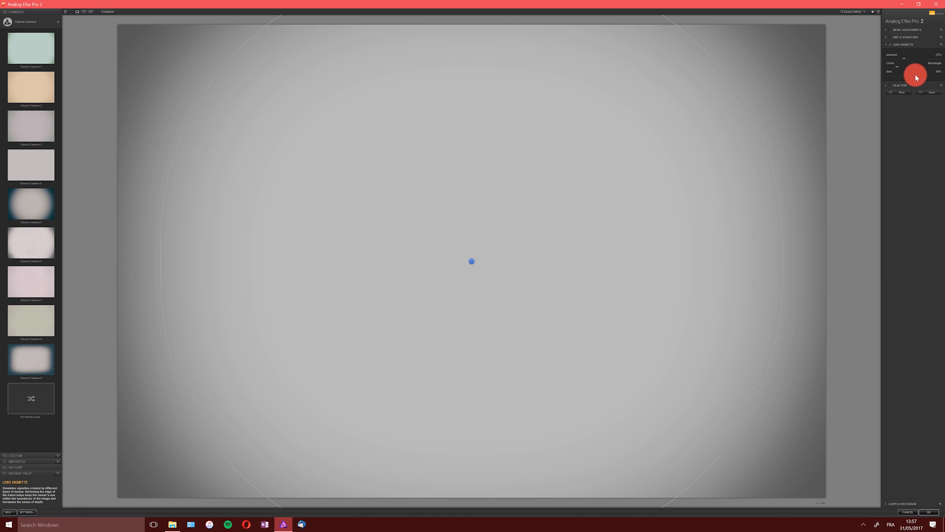
left_click_drag(471, 262, 484, 248)
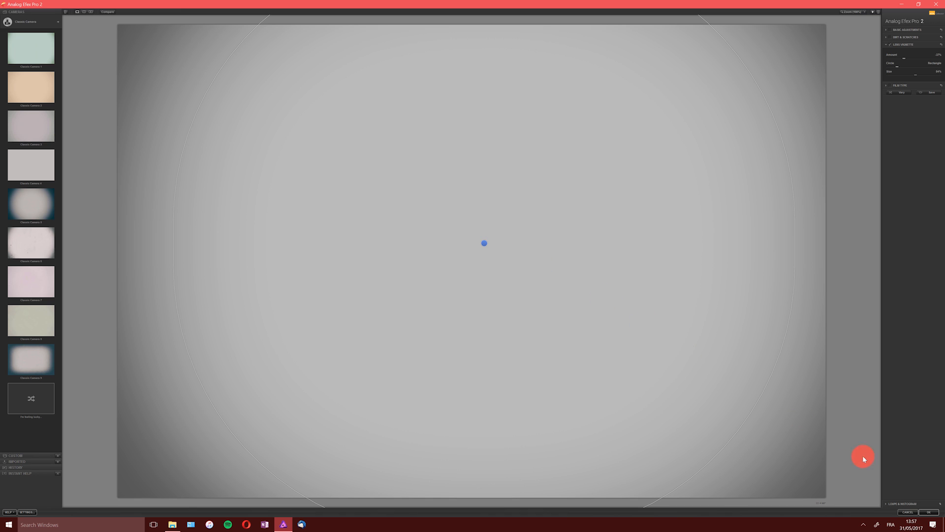
left_click(923, 510)
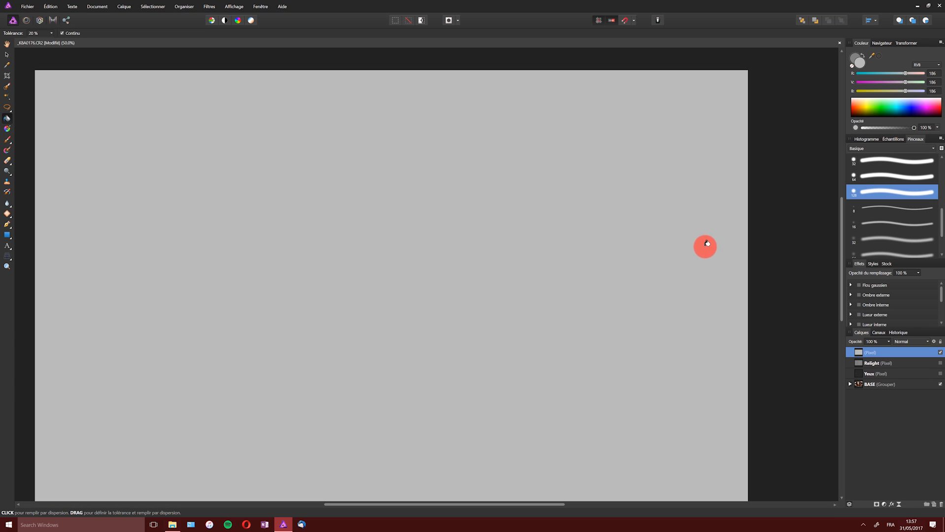
Step: Preview blend modes for the vignette layer over the portrait, leaving it at Normal
left_click_drag(841, 226, 841, 242)
left_click(860, 353)
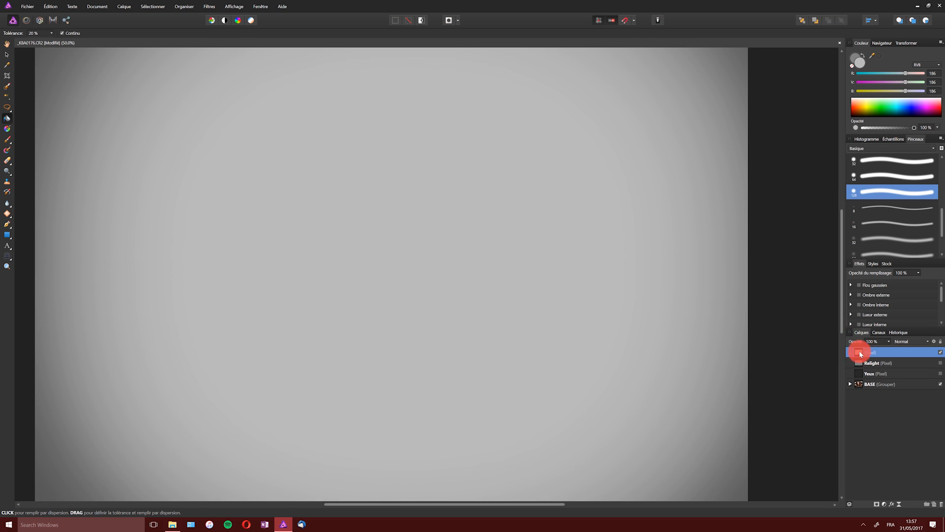
left_click(901, 342)
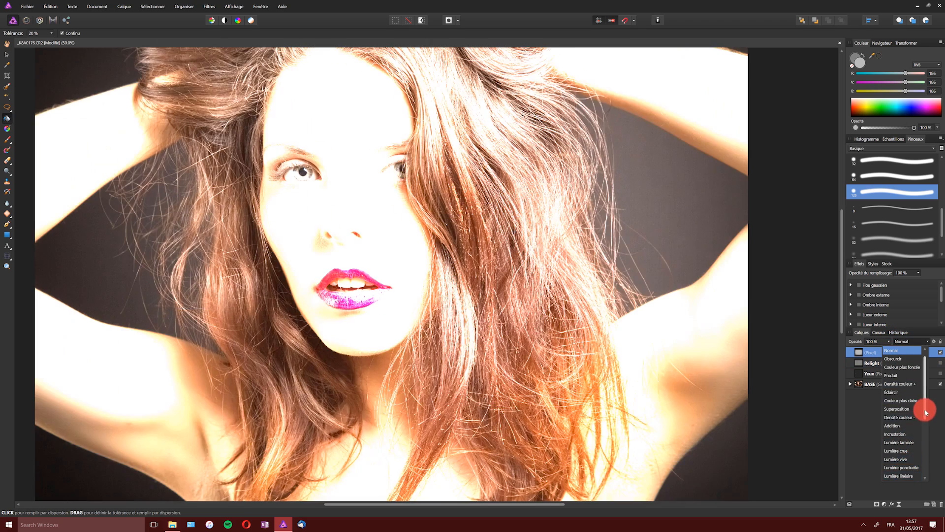
left_click_drag(925, 410, 924, 434)
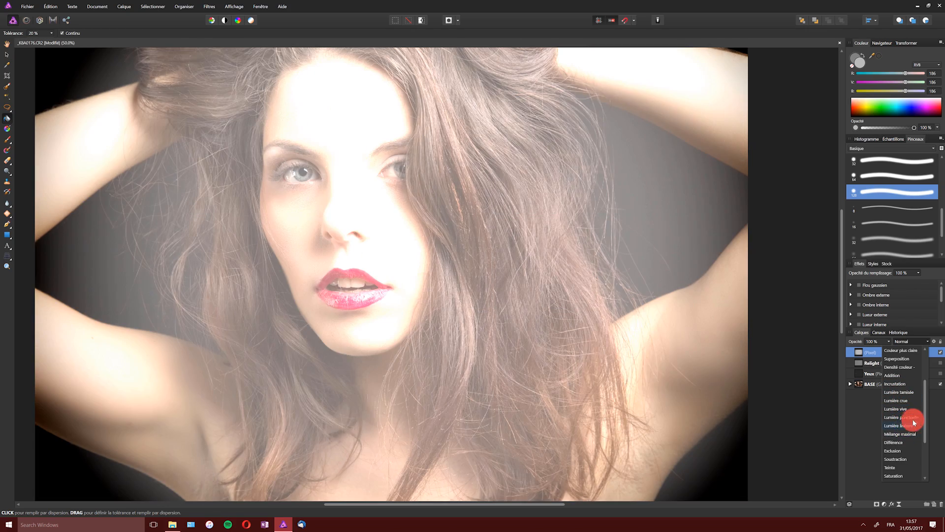
left_click(928, 416)
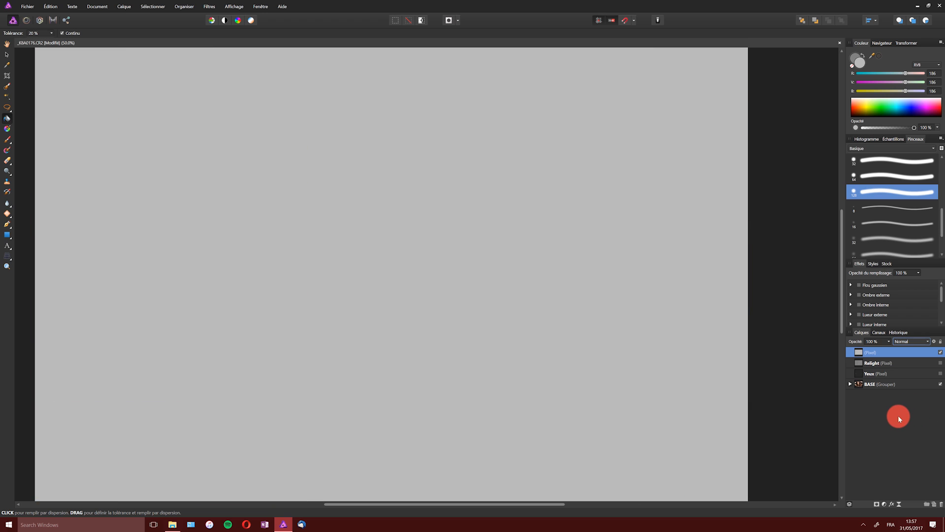
Step: Sample the layer's light grey as the active colour with the colour picker
key("i")
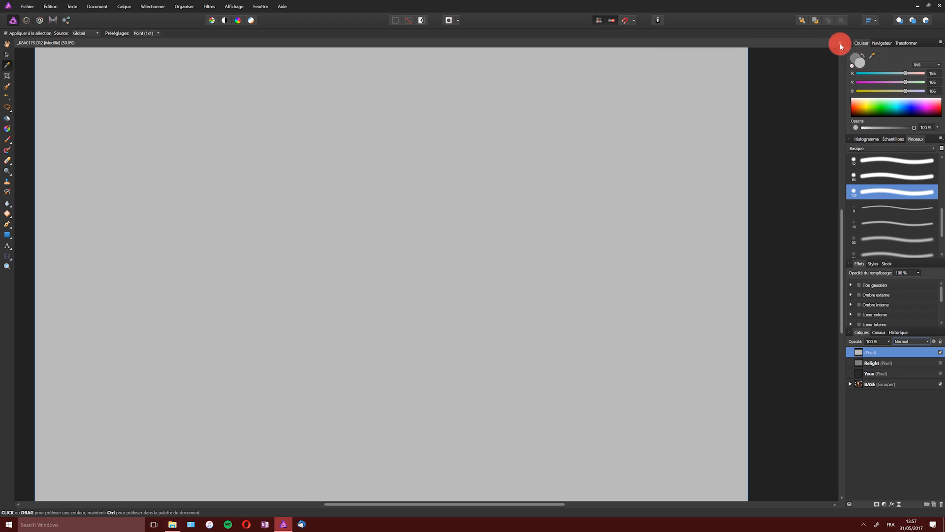
left_click(862, 61)
key("g")
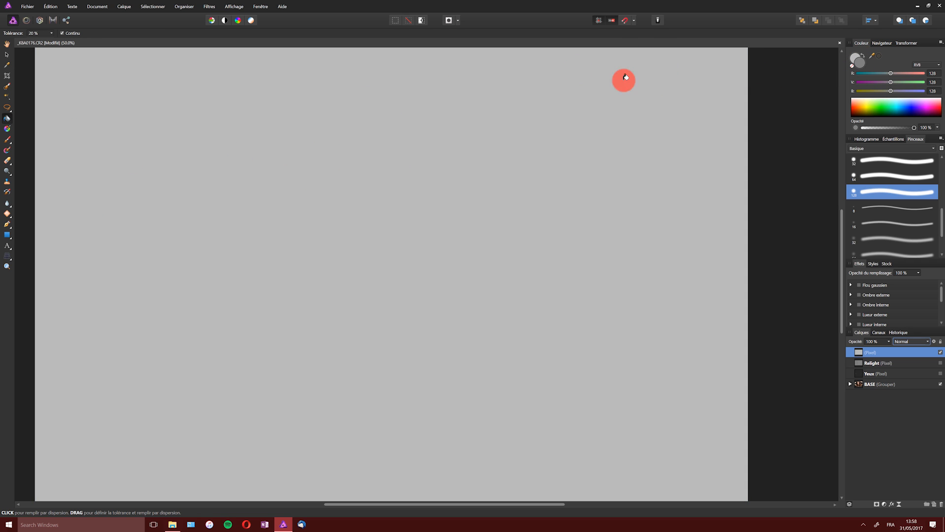
key("i")
left_click(170, 220)
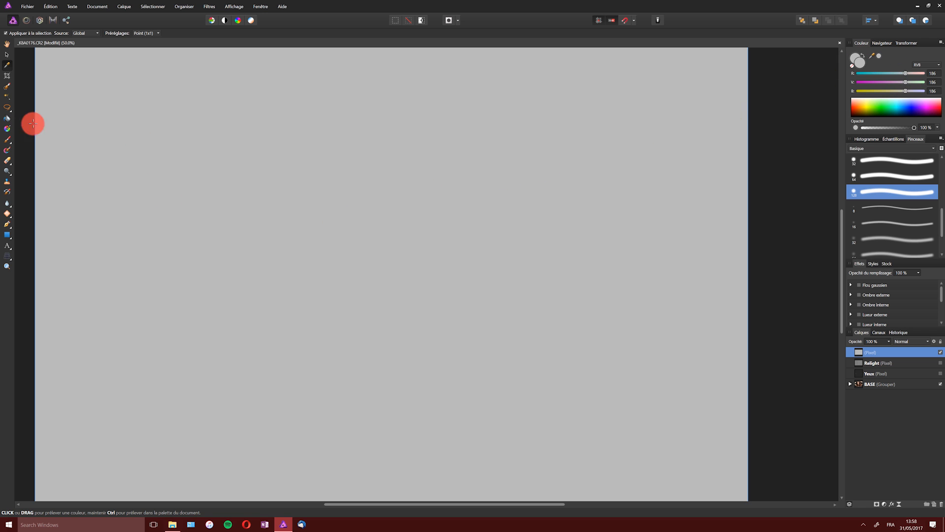
key("g")
Step: Set the active colour's red, green and blue to 128 and flood-fill the top pixel layer with it
left_click(929, 73)
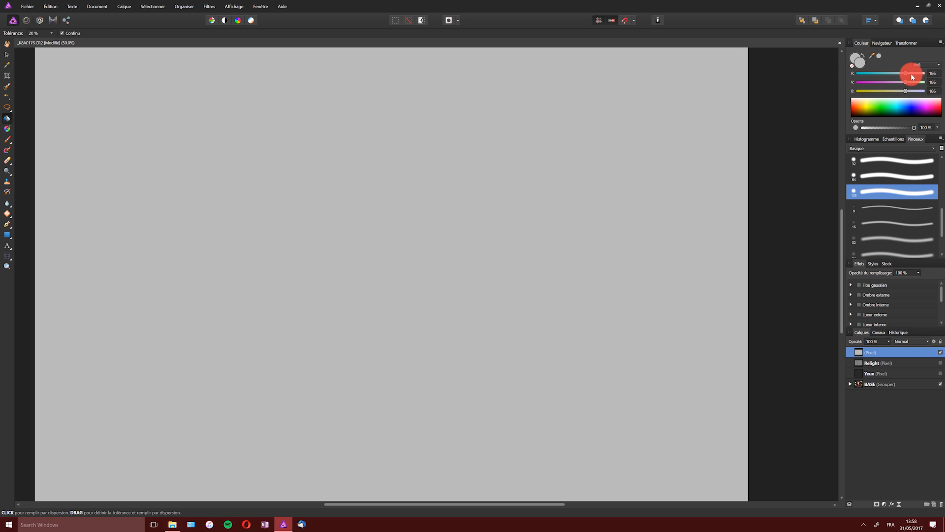
type("128")
key("Tab")
type("128")
key("Tab")
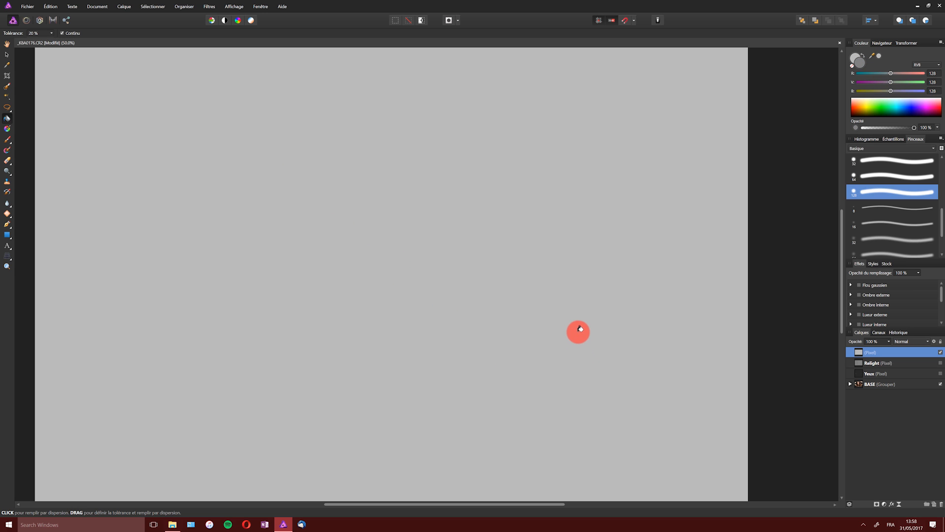
left_click(583, 327)
left_click(584, 326)
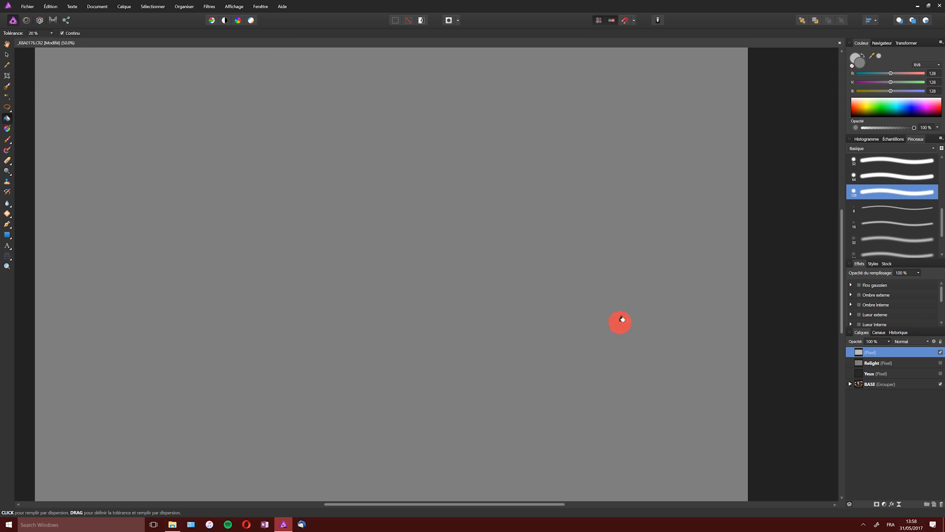
Step: Open the grey layer in Analog Efex Pro 2 and choose the Light Leaks tool
key("v")
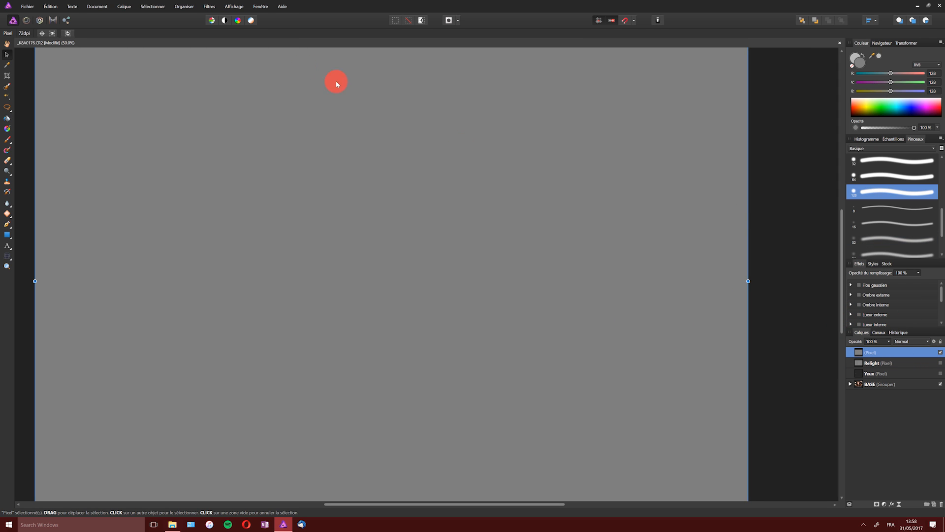
left_click(206, 6)
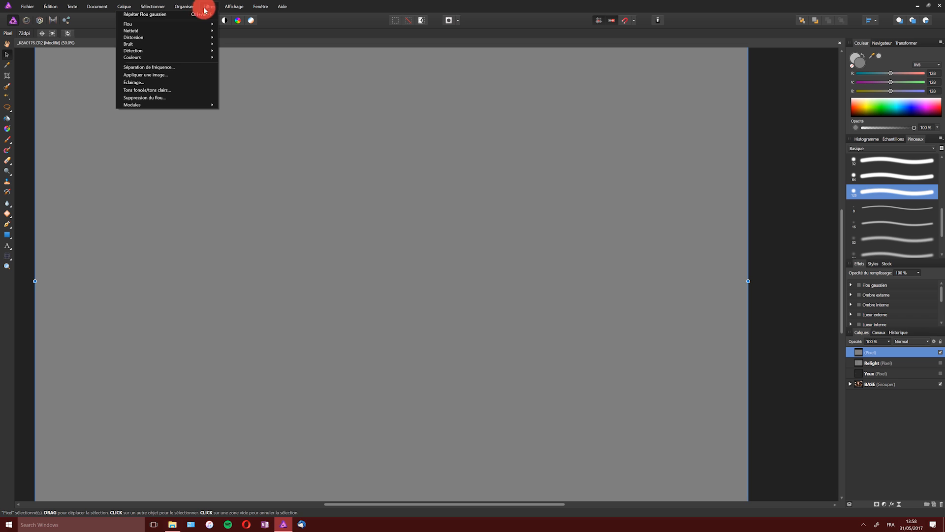
mouse_move(146, 104)
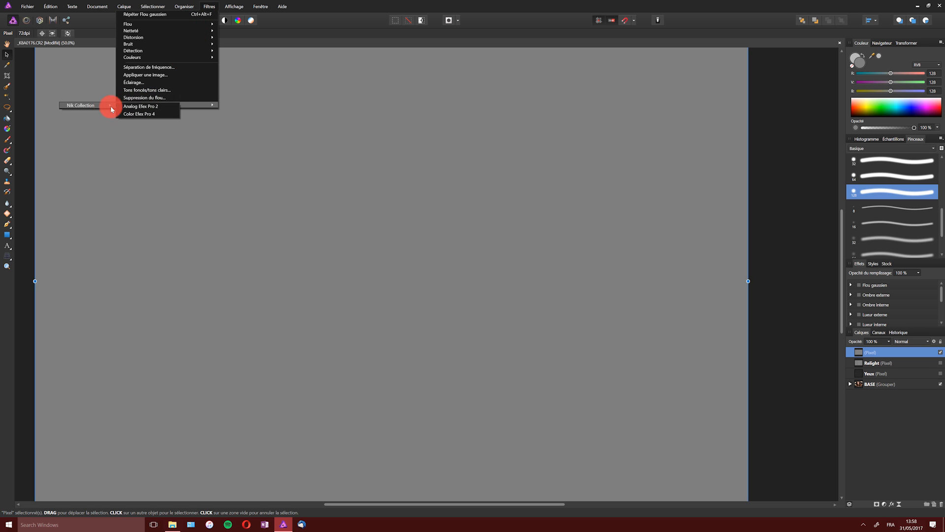
left_click(126, 107)
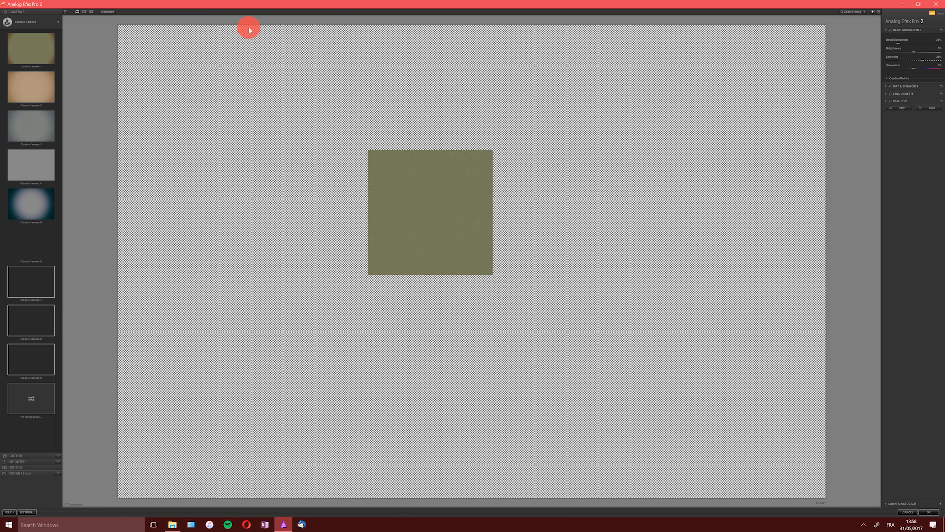
left_click(60, 21)
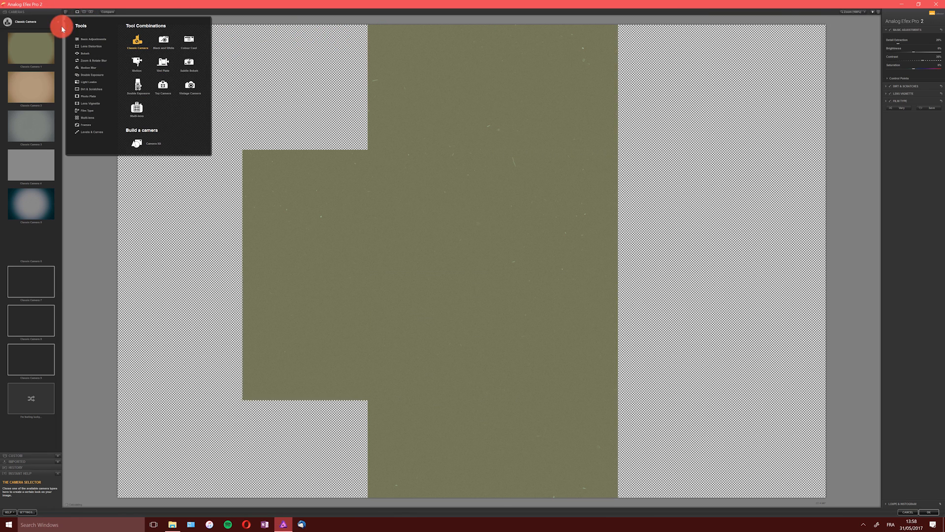
left_click(97, 85)
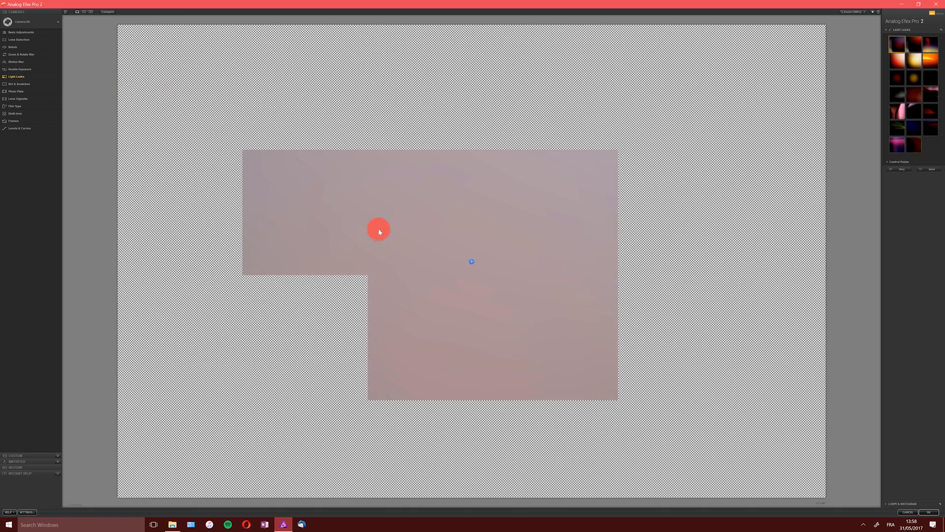
Step: Move the light leak's centre up and slightly to the right of the image centre, and render the effect
left_click_drag(471, 261, 699, 151)
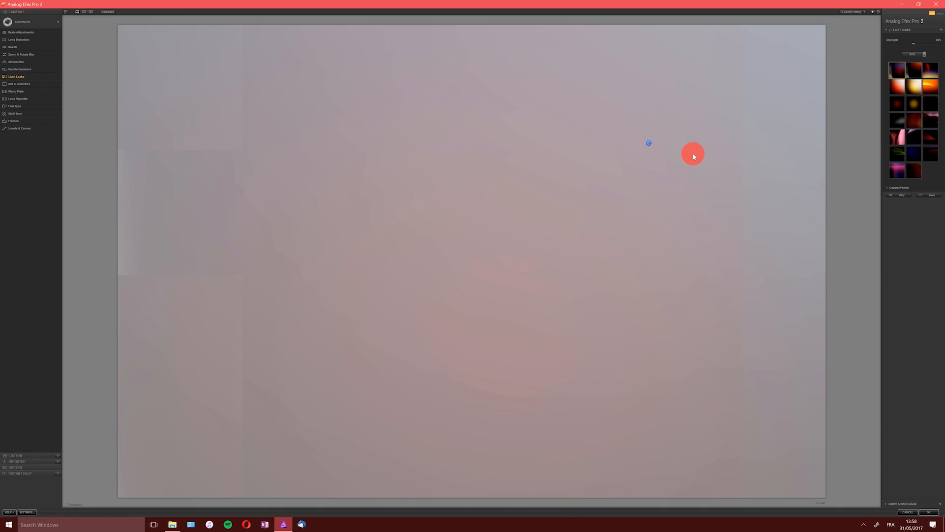
left_click_drag(632, 148, 563, 168)
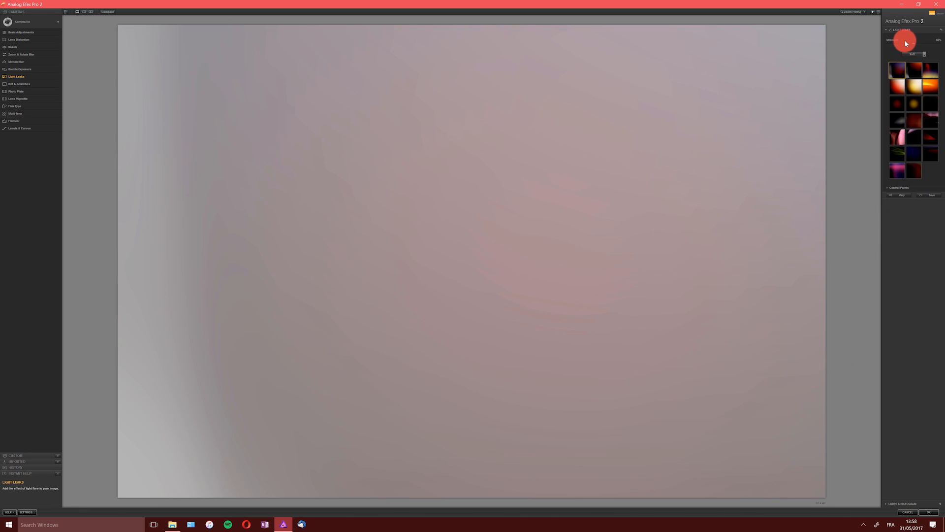
left_click(929, 512)
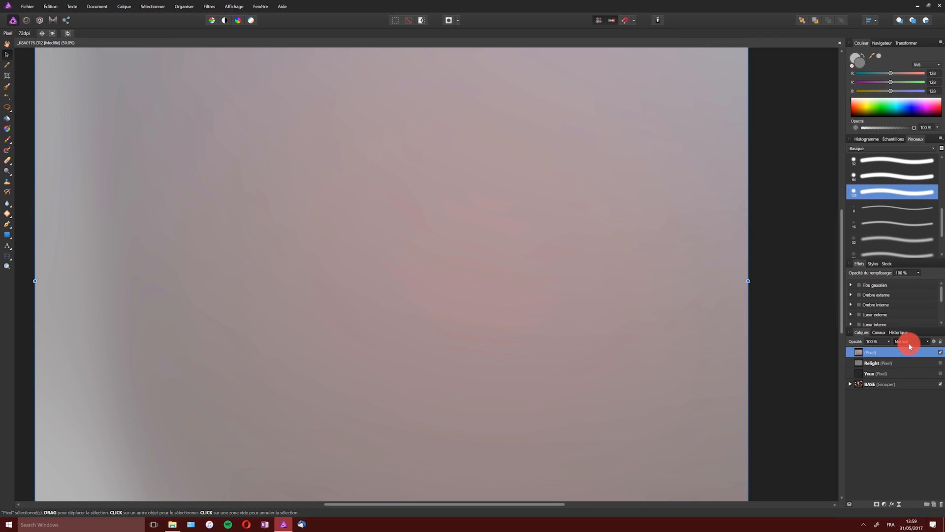
Step: Try the Lumière linéaire blend mode on the light leak layer with its opacity reduced to 7 %
left_click(910, 341)
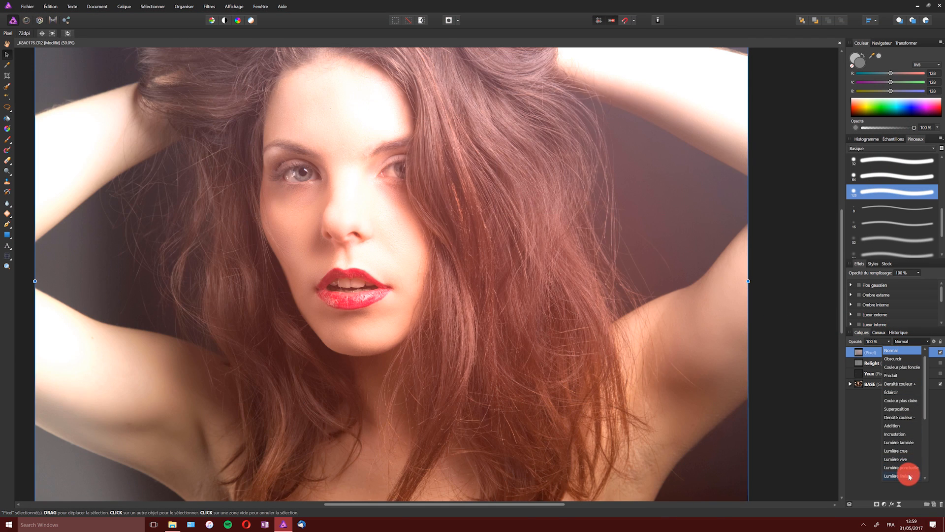
left_click(909, 476)
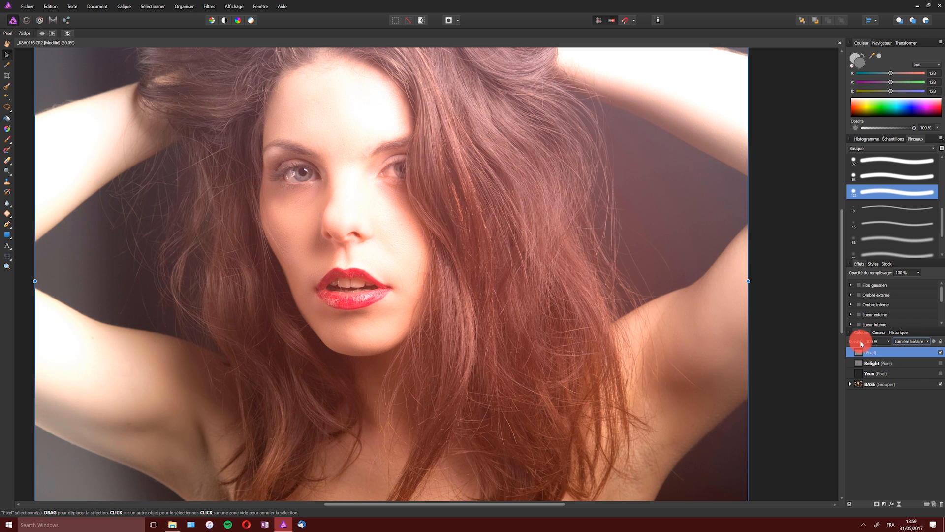
left_click_drag(686, 320, 660, 320)
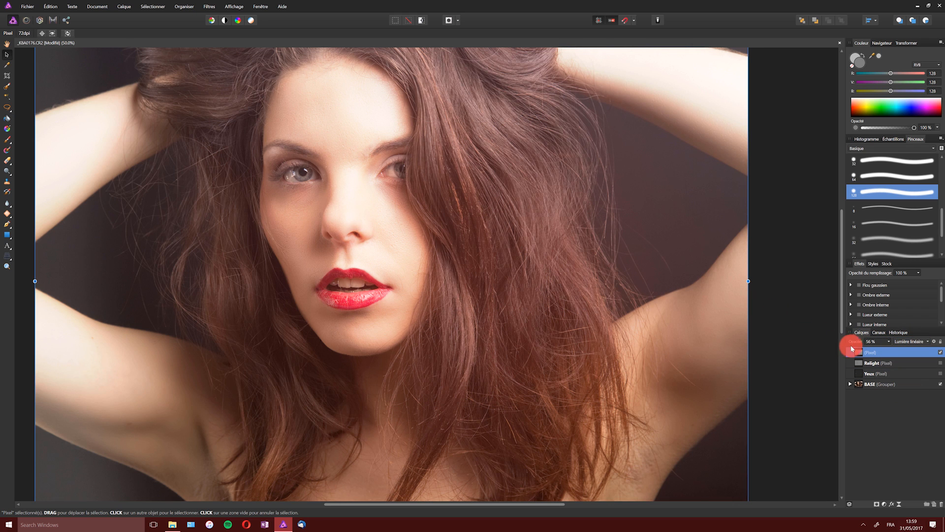
left_click_drag(854, 345, 848, 348)
Step: Try the Lumière tamisée blend mode on the light leak layer with its opacity at 53 %
left_click(919, 341)
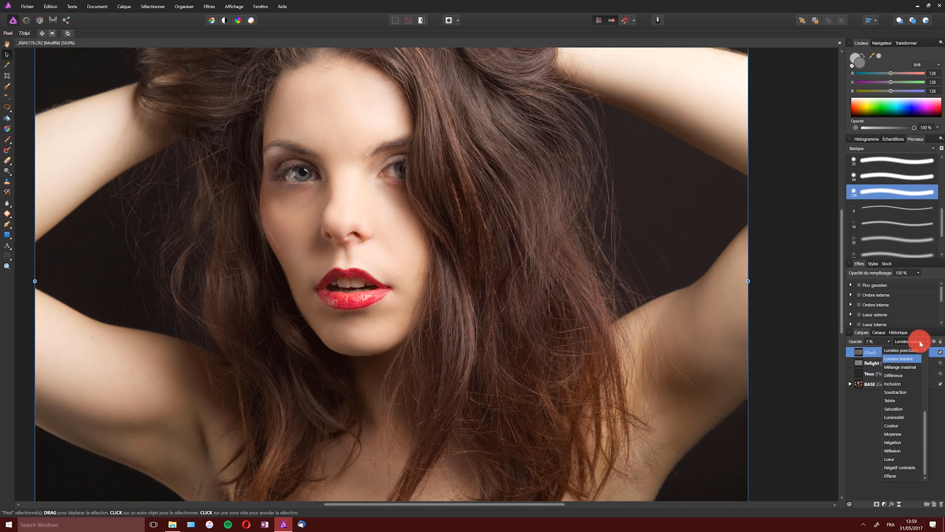
scroll(912, 384, "up", 2)
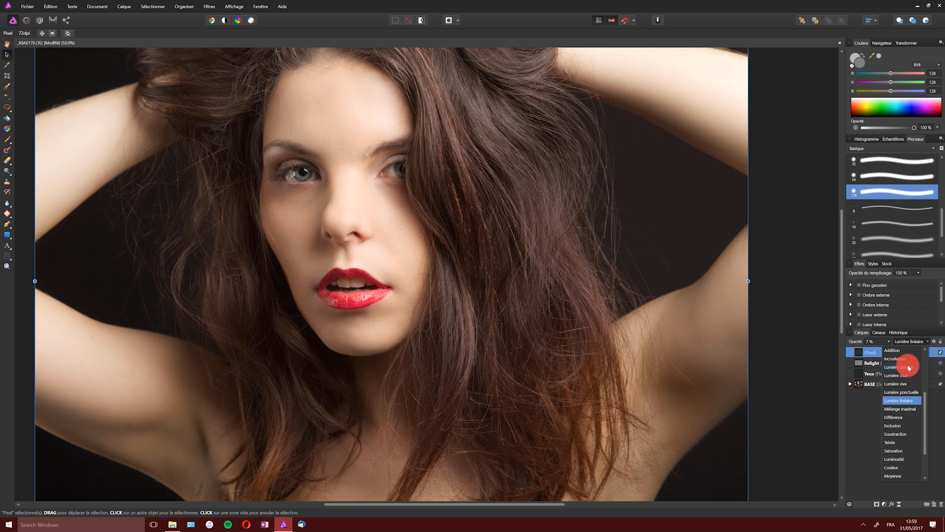
left_click(909, 369)
left_click_drag(855, 338, 882, 341)
double_click(865, 352)
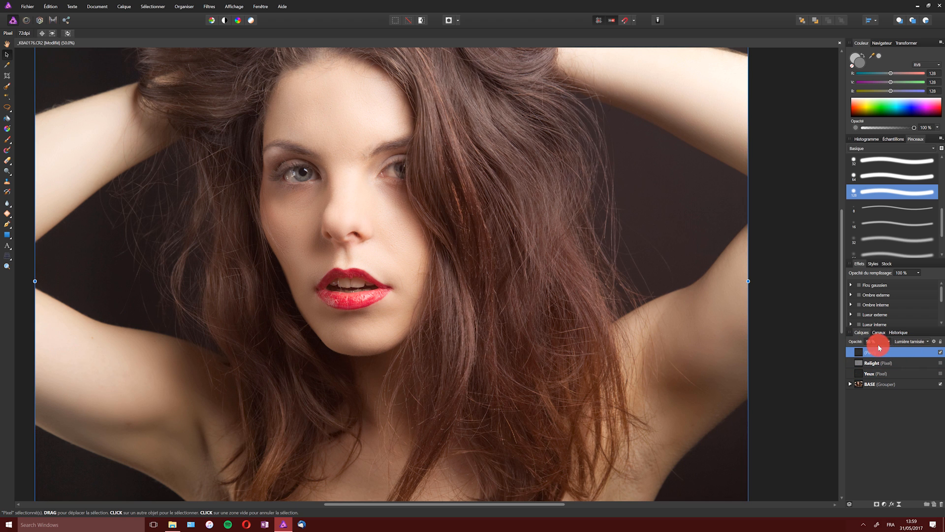
left_click_drag(866, 344, 738, 344)
Step: Try Incrustation at 33 % opacity on the light leak layer, then set its blend mode to Lumière linéaire
left_click(920, 341)
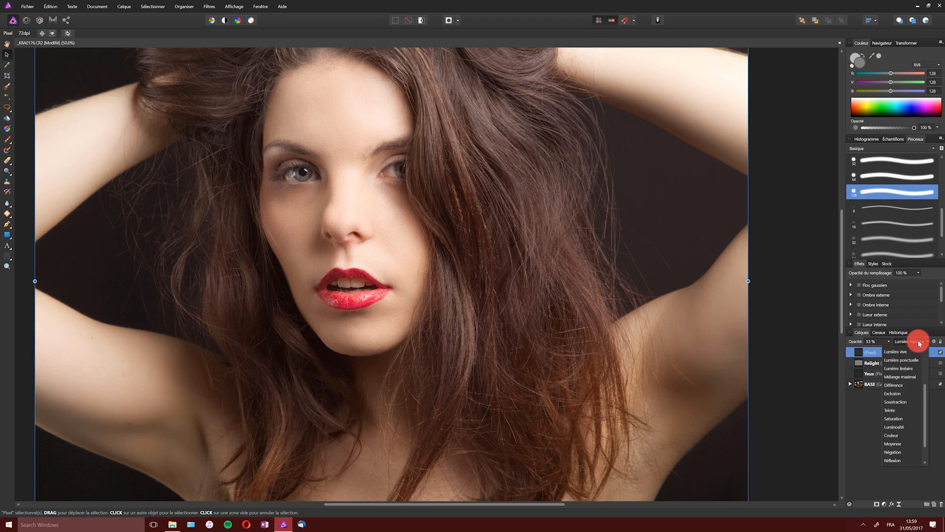
left_click(905, 349)
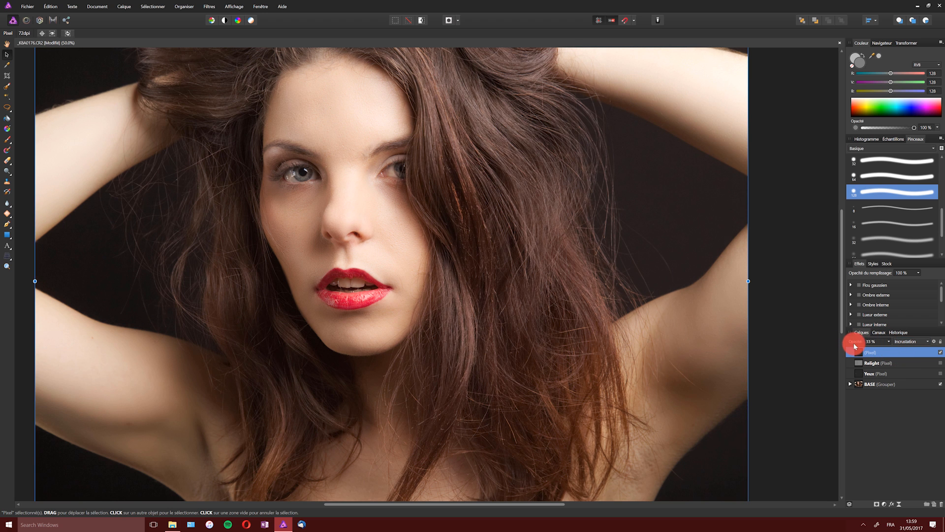
left_click(911, 342)
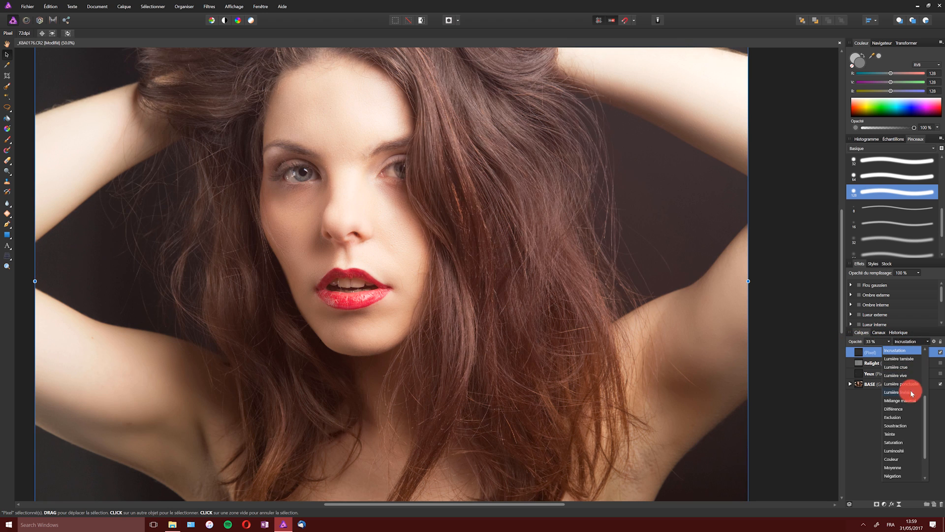
left_click(911, 393)
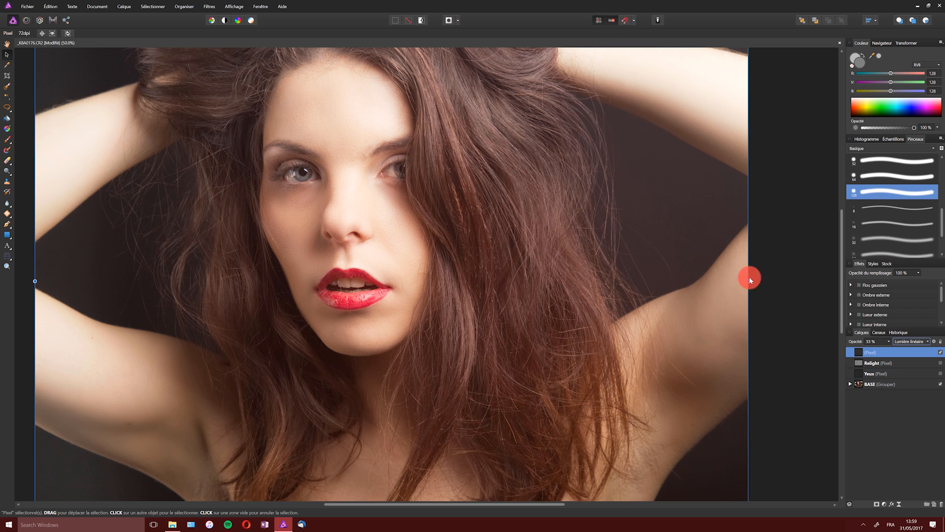
Step: Compare the whole portrait with the light leak layer hidden and shown
left_click(7, 266)
left_click(275, 243, "alt")
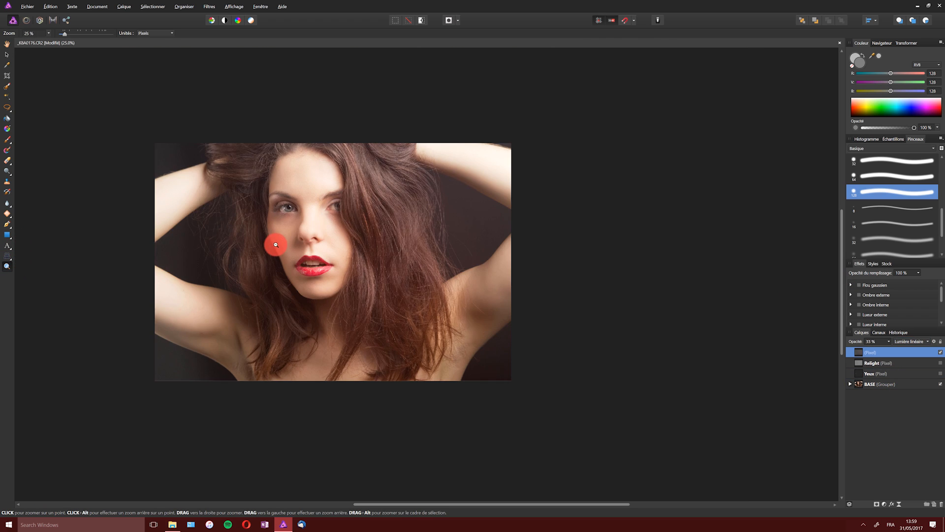
left_click(940, 353)
left_click(939, 352)
left_click(307, 238)
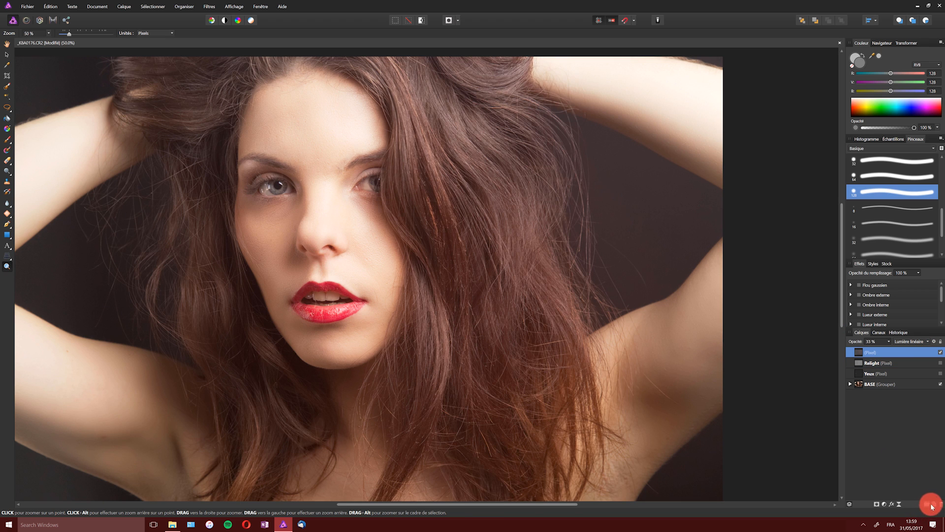
Step: Add a new pixel layer on top and flood-fill it with the RGB 128 grey
left_click(934, 504)
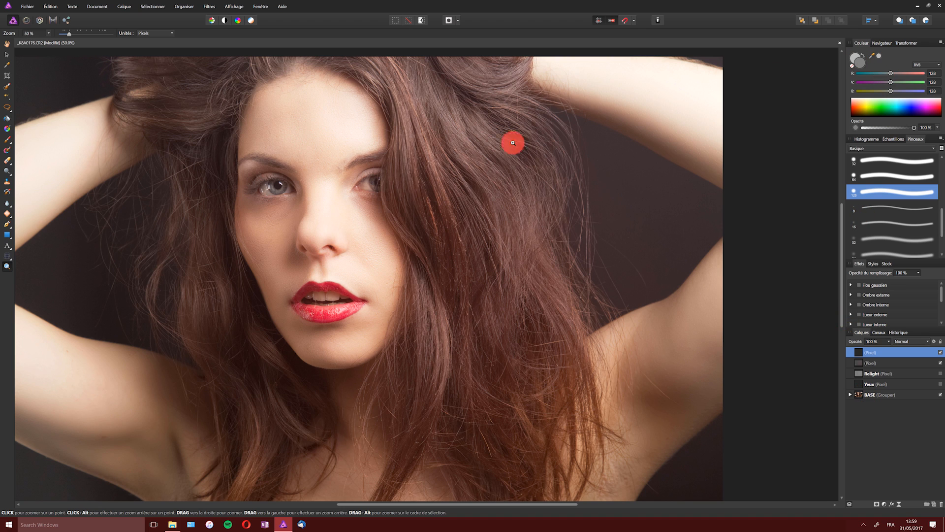
key("g")
left_click(495, 245)
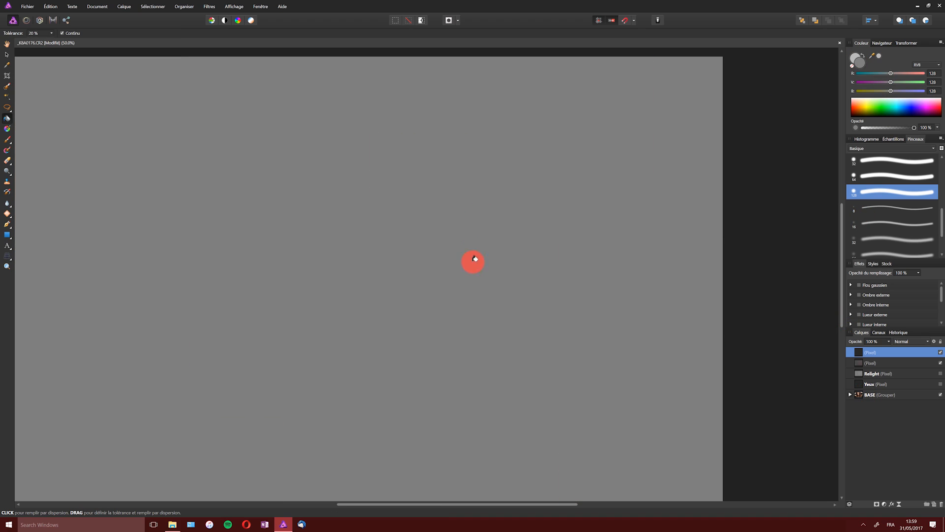
Step: Make a large elliptical selection extending just past the image edges and invert it to select only the four corners
key("z")
left_click(429, 284, "alt")
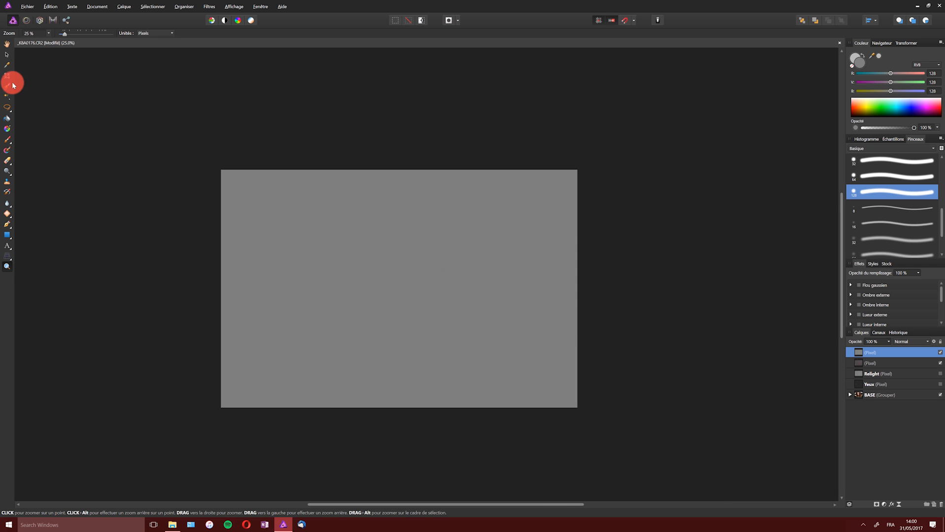
key("m")
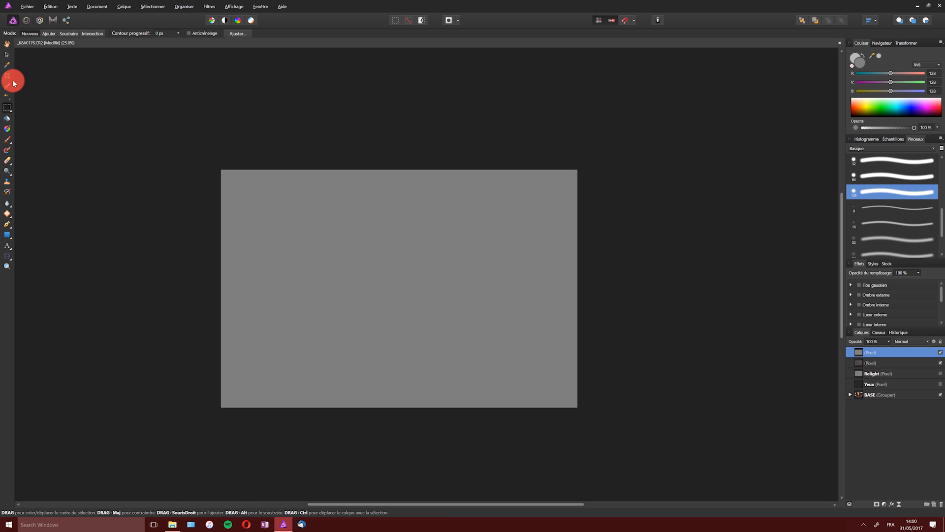
left_click(9, 110)
left_click(49, 119)
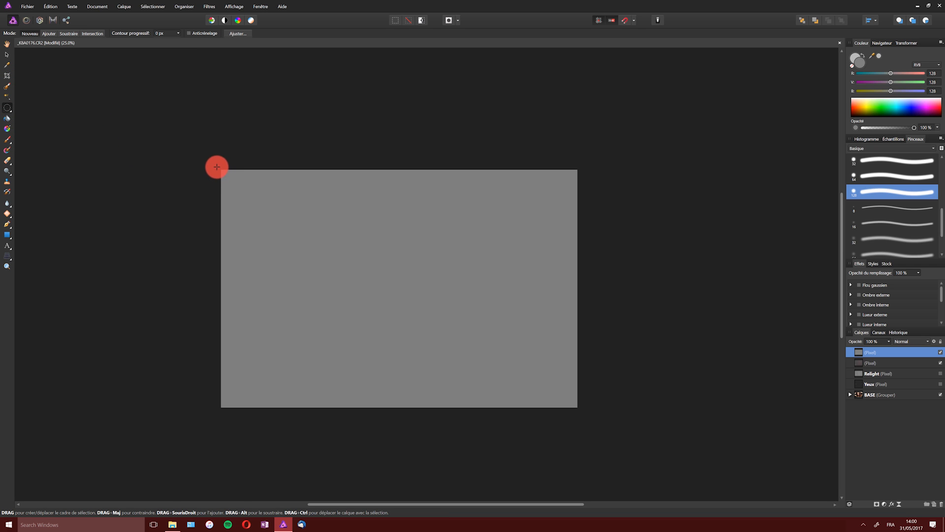
left_click_drag(217, 168, 598, 433)
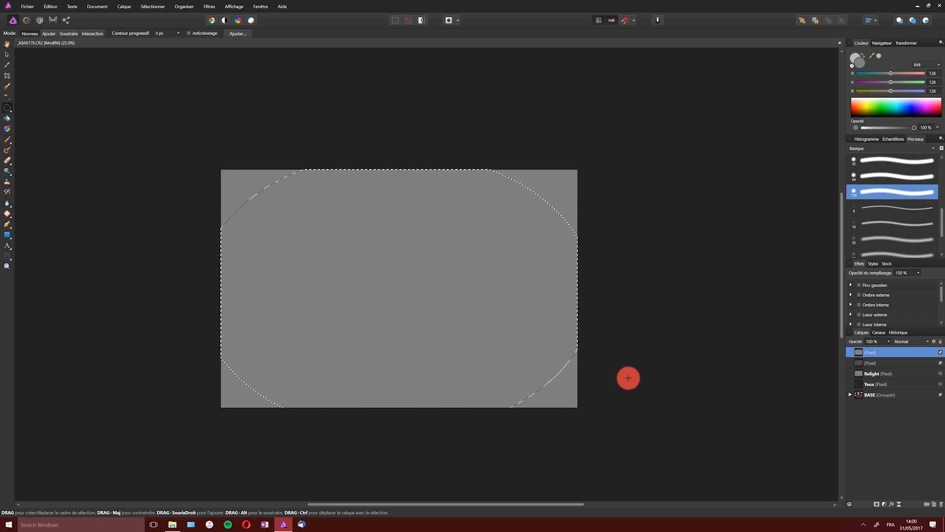
left_click(154, 8)
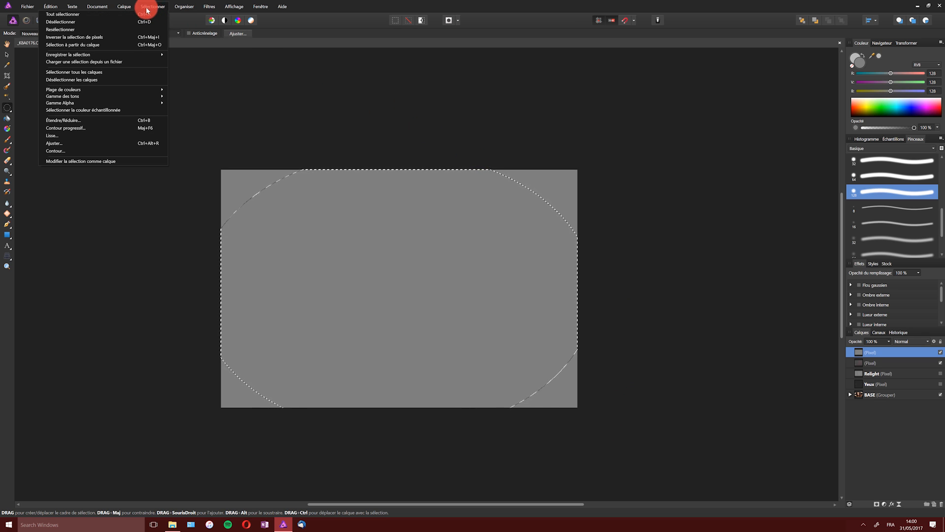
left_click(132, 38)
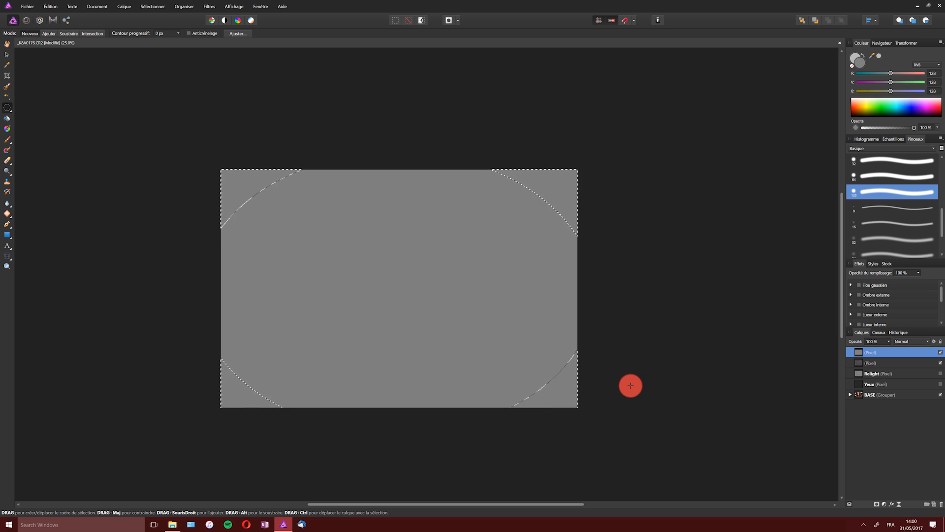
Step: Set red, green and blue of the other colour swatch to 0, flood-fill the selected corners with black, and deselect
left_click(860, 59)
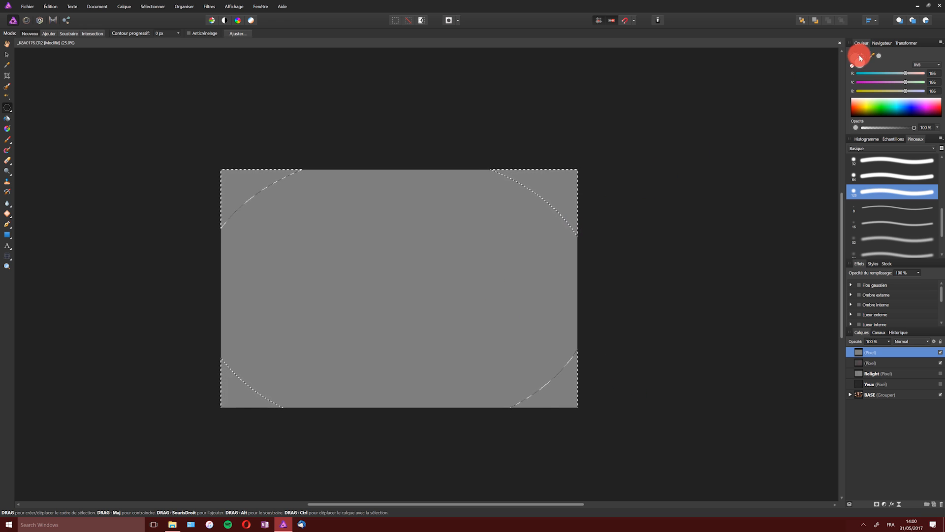
left_click(857, 73)
left_click(857, 82)
left_click(859, 91)
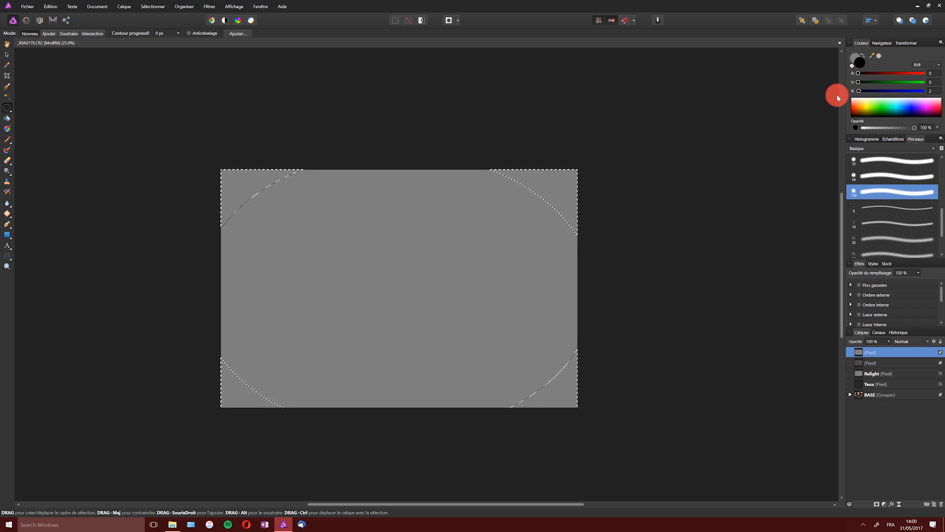
left_click(860, 92)
key("g")
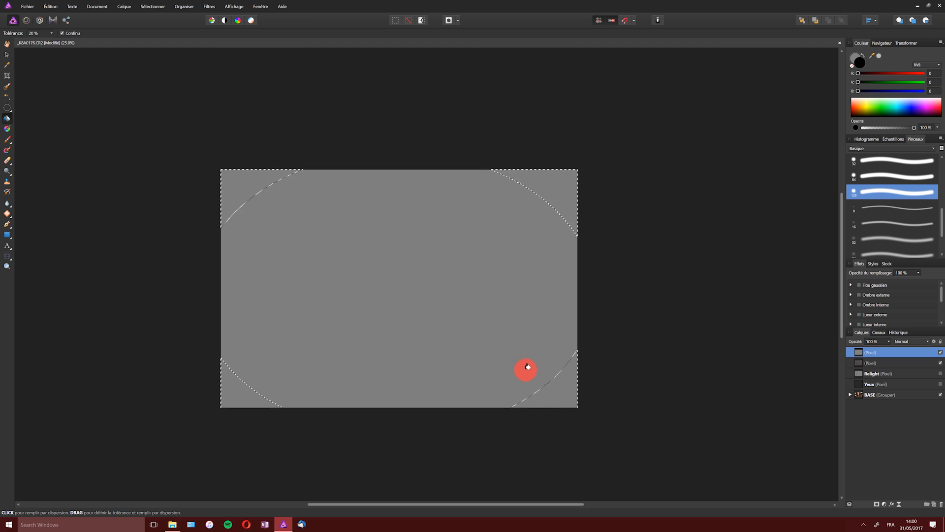
left_click(565, 378)
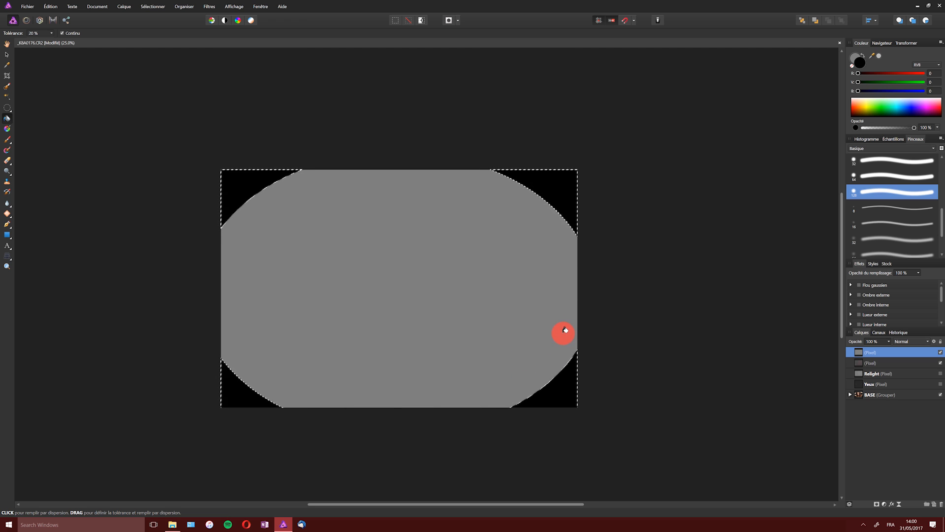
key("ctrl+d")
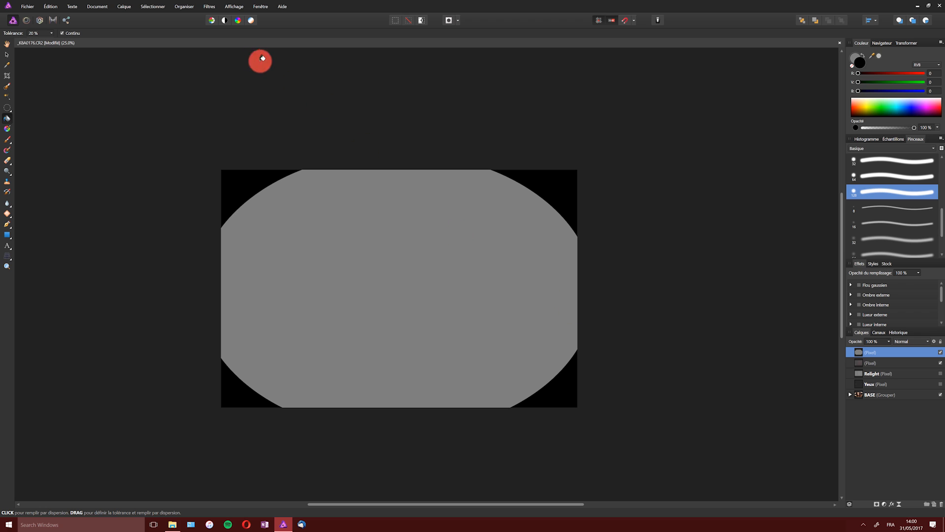
left_click(209, 5)
mouse_move(164, 22)
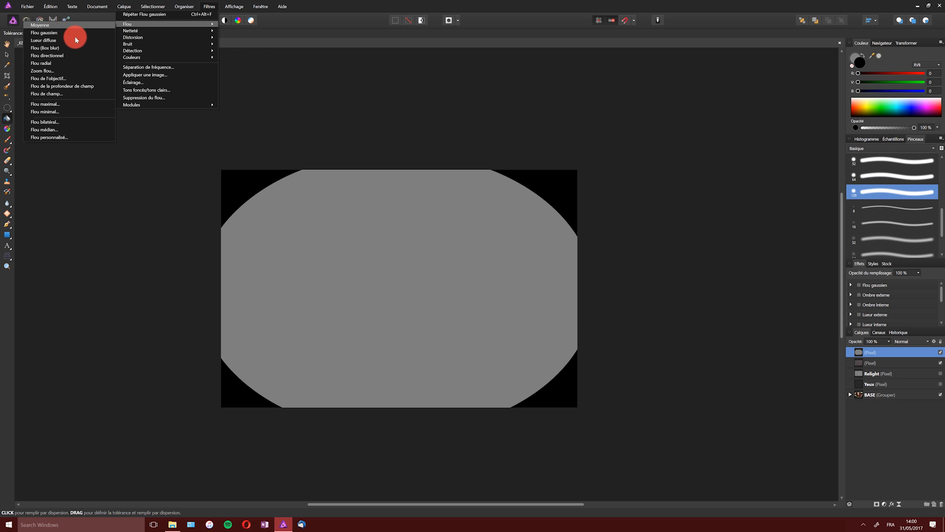
left_click(68, 62)
left_click_drag(732, 466, 763, 465)
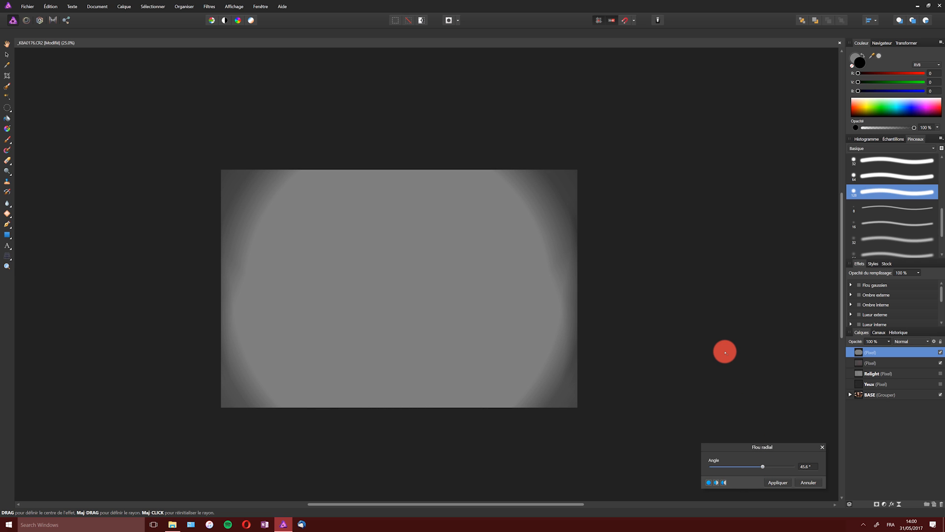
key("ctrl+plus")
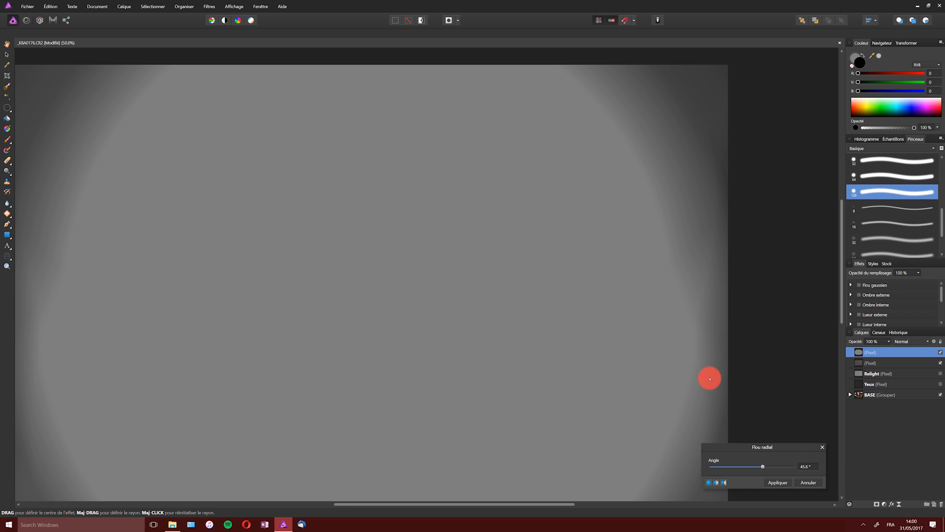
left_click(802, 482)
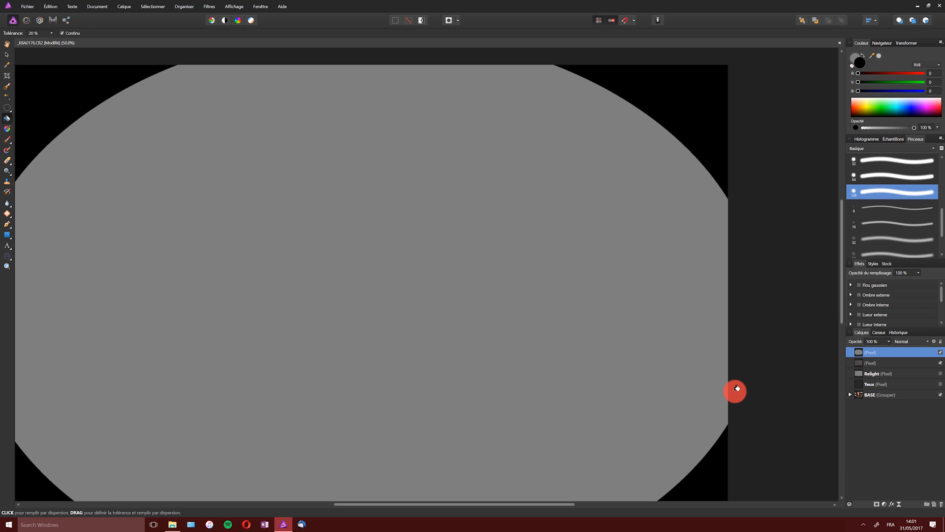
Step: Undo the black corner fill and its selection, back to the plain grey layer
key("ctrl+minus")
key("ctrl+z")
key("ctrl+z")
key("ctrl+z")
key("ctrl+z")
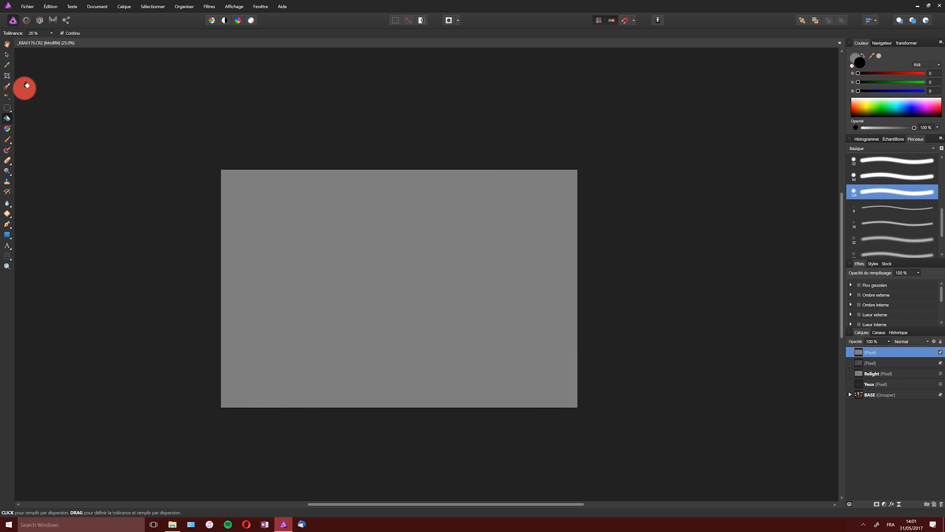
Step: Make a centred elliptical selection just inside the image edges and invert it to select the surrounding border
left_click(7, 108)
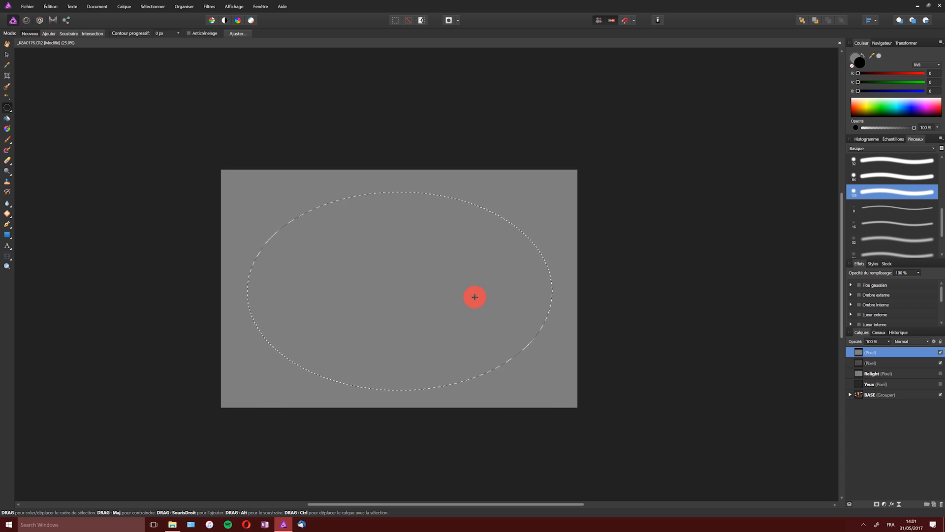
left_click(152, 6)
left_click(133, 37)
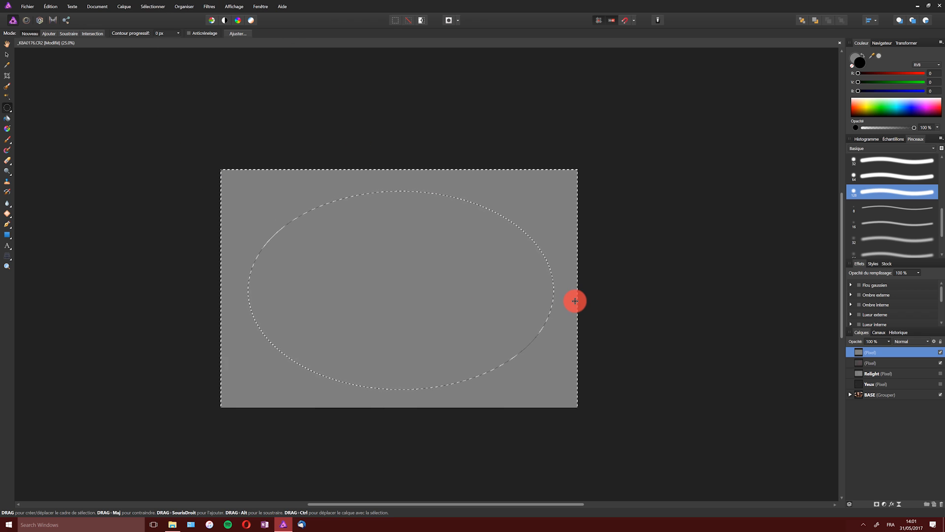
Step: Flood-fill the selected border around the ellipse with black and deselect
key("g")
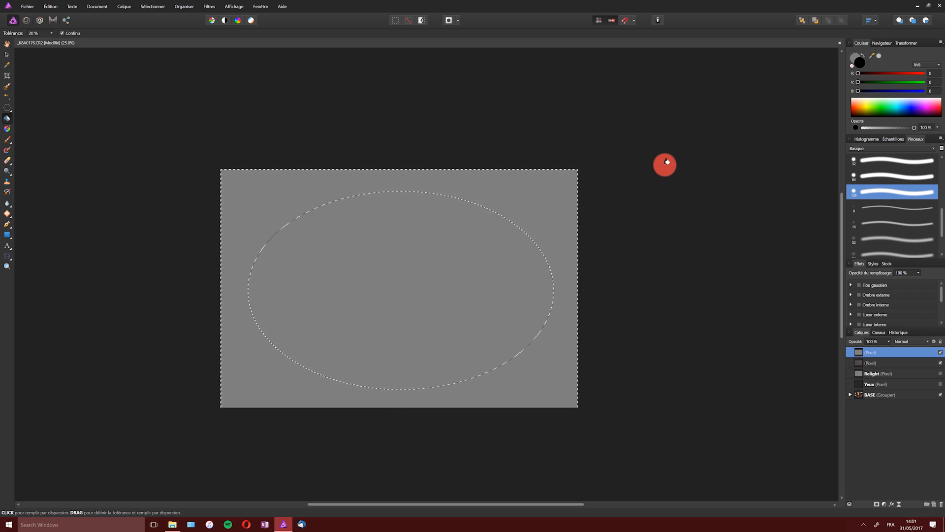
left_click(572, 267)
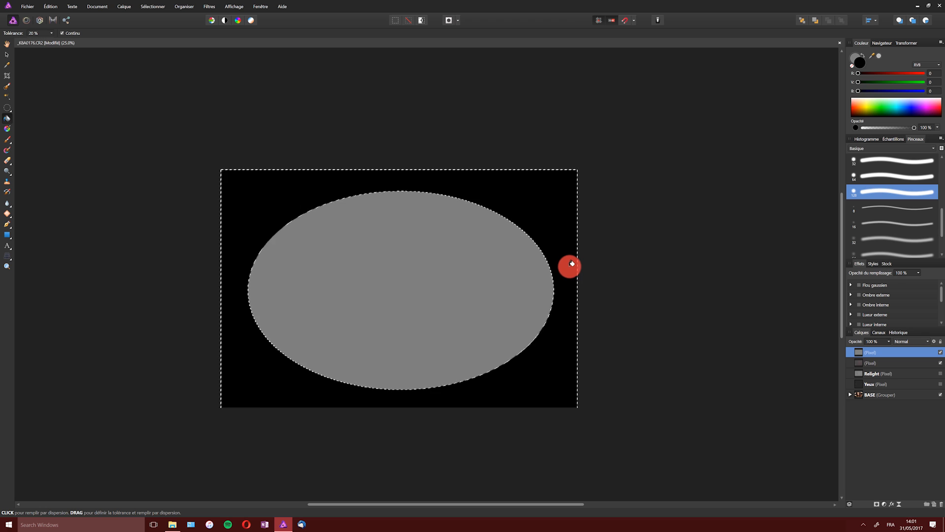
key("ctrl+d")
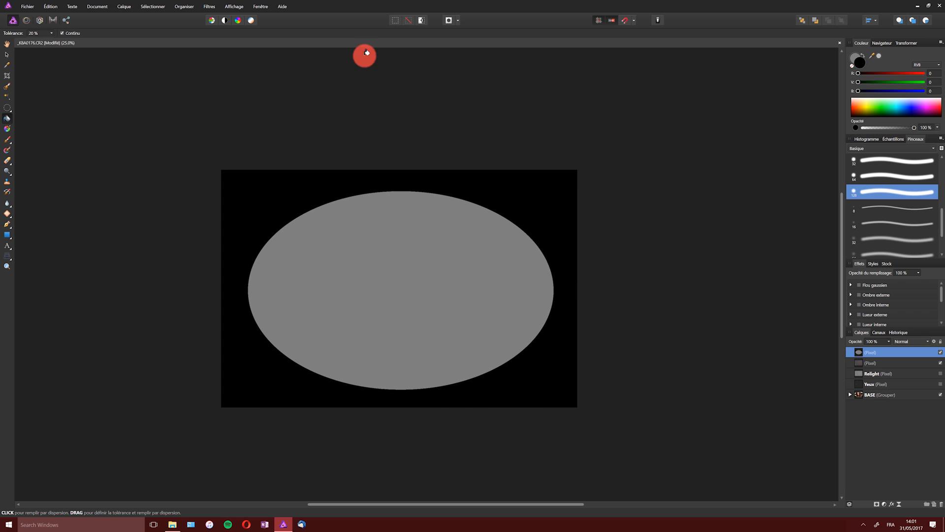
Step: Apply a Gaussian blur (Flou gaussien) with a 400 px radius to the black-bordered grey layer
left_click(209, 6)
mouse_move(138, 25)
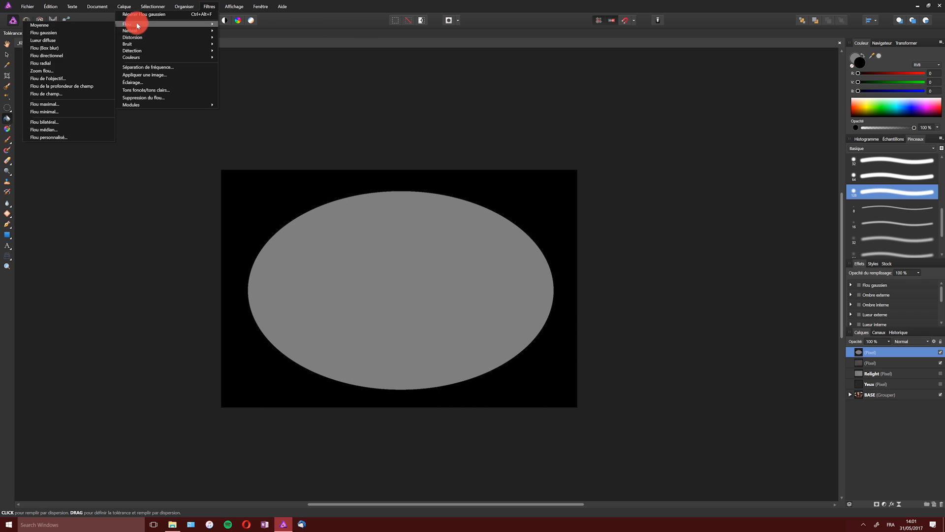
left_click(89, 32)
left_click_drag(782, 466, 795, 465)
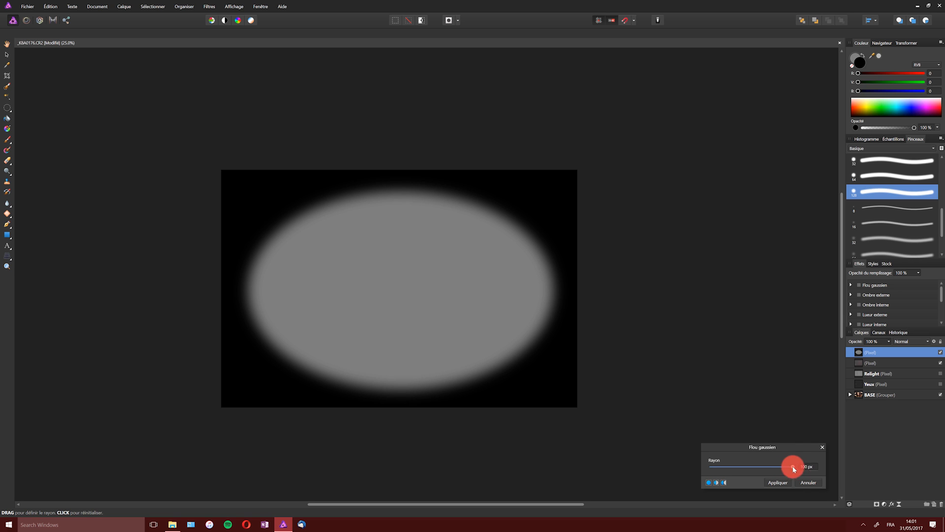
left_click_drag(787, 448, 606, 284)
left_click_drag(405, 105, 412, 111)
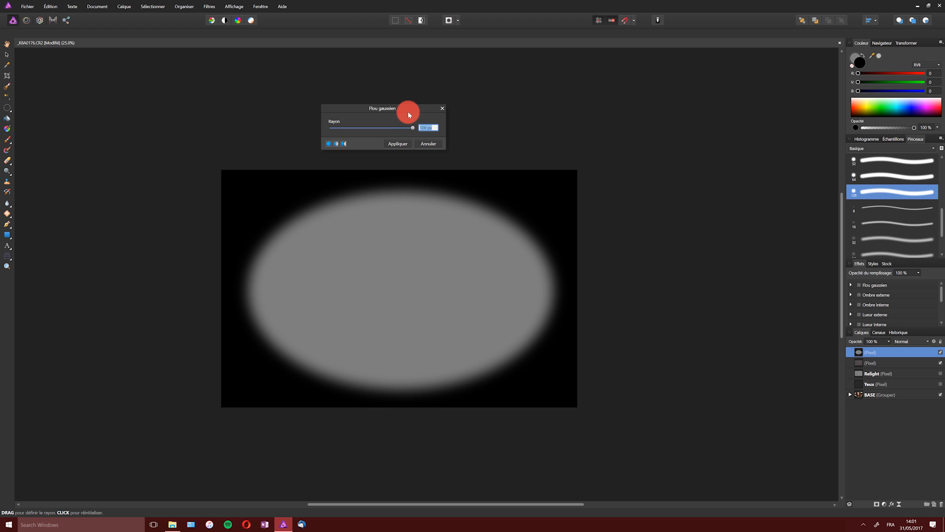
type("400")
key("Return")
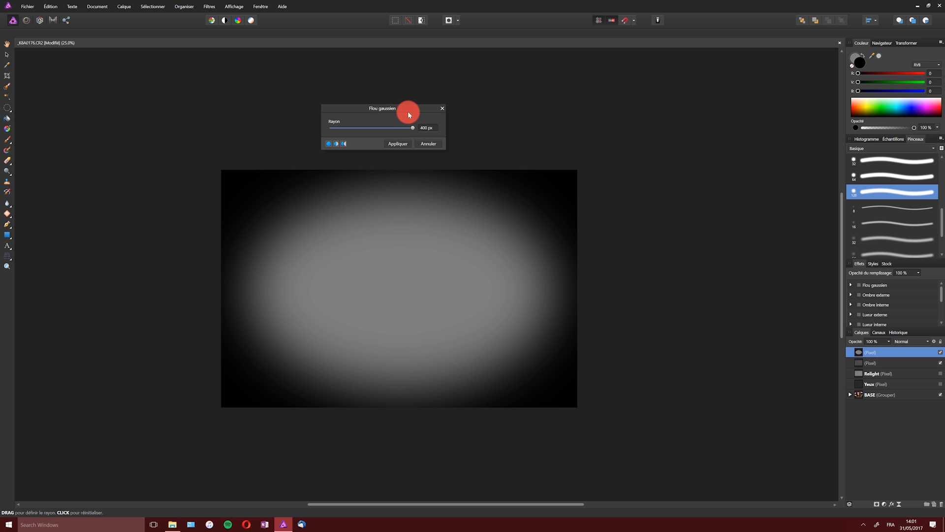
left_click(335, 144)
left_click(332, 143)
left_click(404, 143)
Step: Scale the blurred vignette layer up beyond the image edges so the dark areas sit mainly in the corners
key("g")
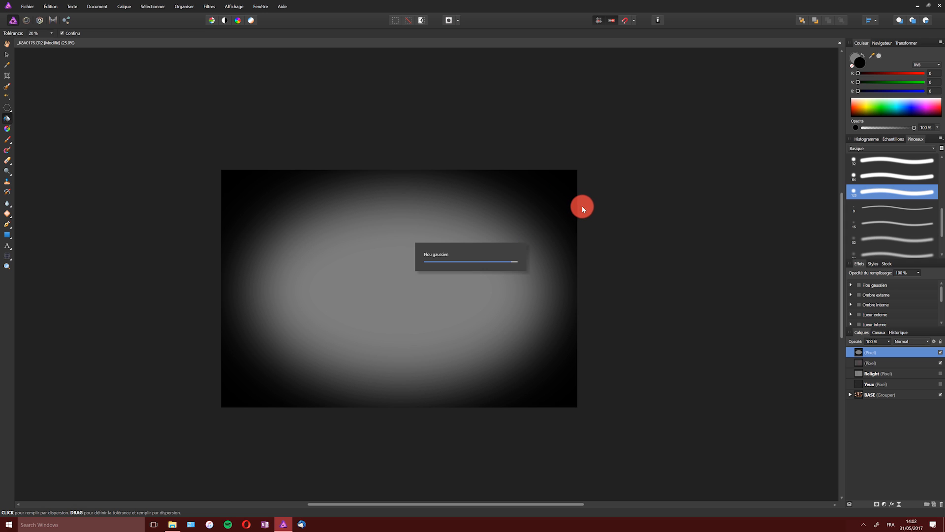
key("ctrl+t")
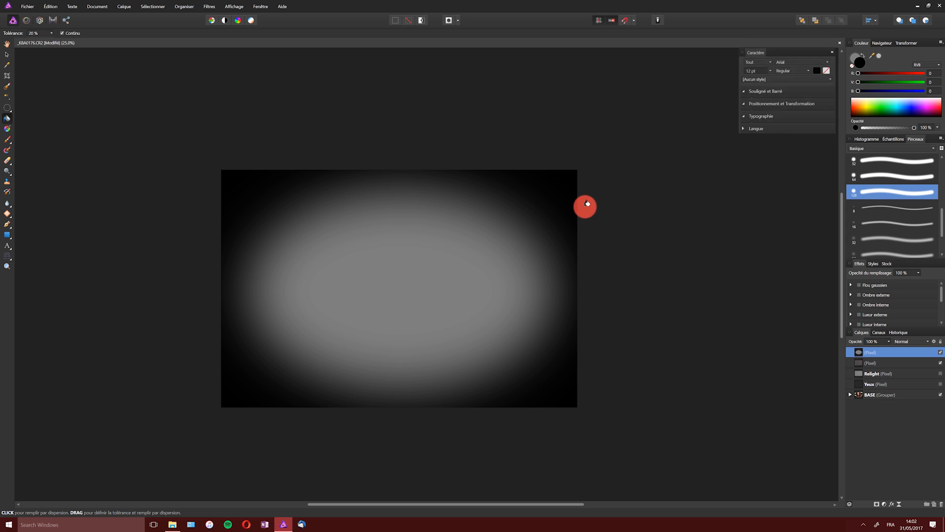
left_click(7, 54)
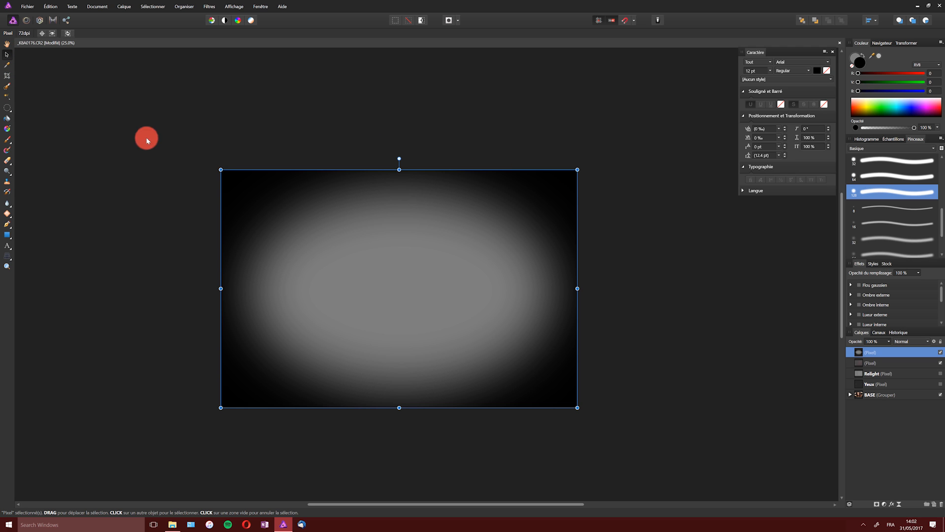
left_click_drag(577, 169, 659, 110)
left_click_drag(628, 137, 589, 170)
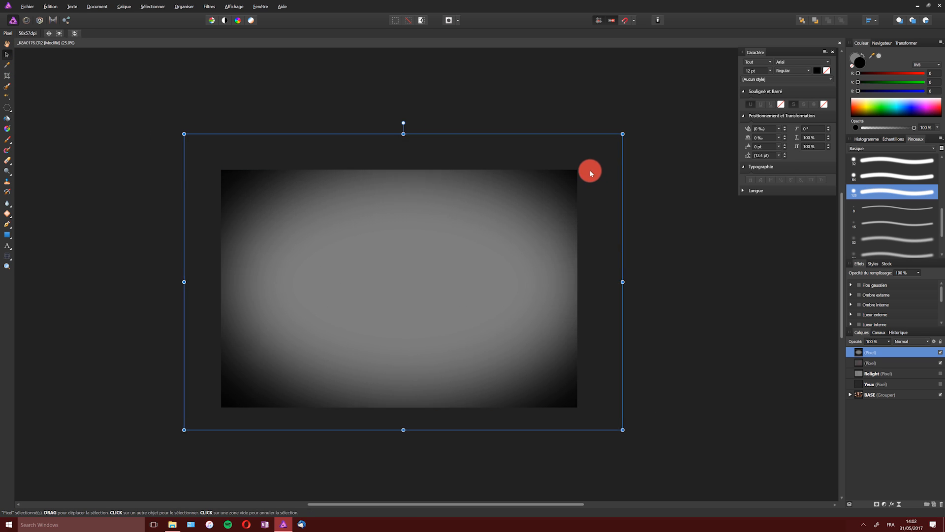
left_click_drag(622, 135, 604, 156)
Step: Set the vignette layer's blend mode to Lumière linéaire and further enlarge and reposition it over the portrait
left_click(908, 342)
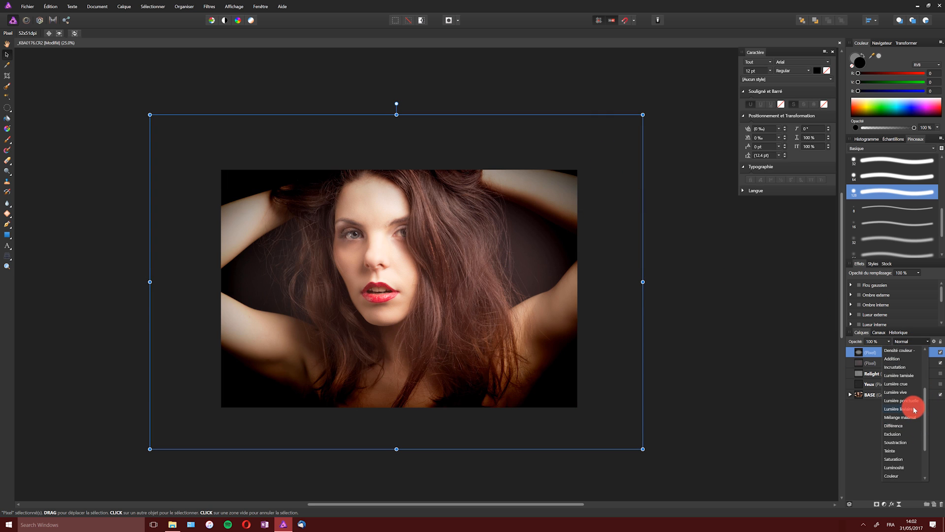
left_click(914, 409)
mouse_move(516, 154)
left_mouse_down()
mouse_move(500, 155)
mouse_move(502, 142)
mouse_move(523, 142)
mouse_move(515, 142)
mouse_move(521, 160)
mouse_move(513, 150)
left_mouse_up()
left_click_drag(641, 115, 660, 99)
left_click_drag(605, 144, 592, 147)
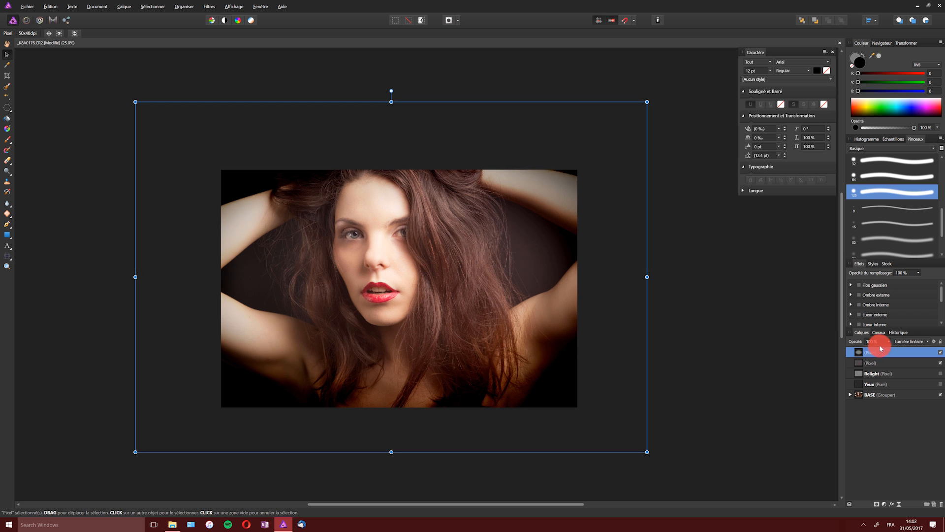
Step: Change the vignette layer's blend mode to Lumière tamisée
left_click(907, 341)
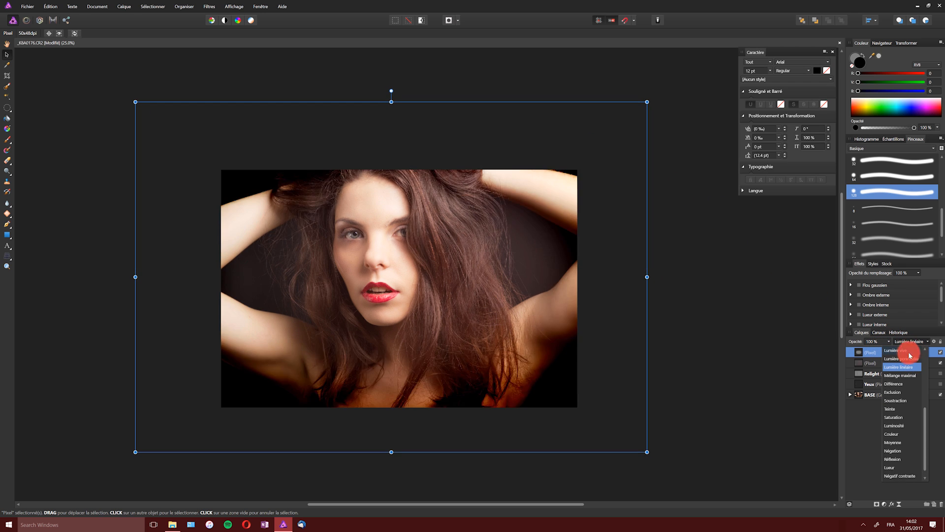
left_click(925, 350)
left_click(925, 349)
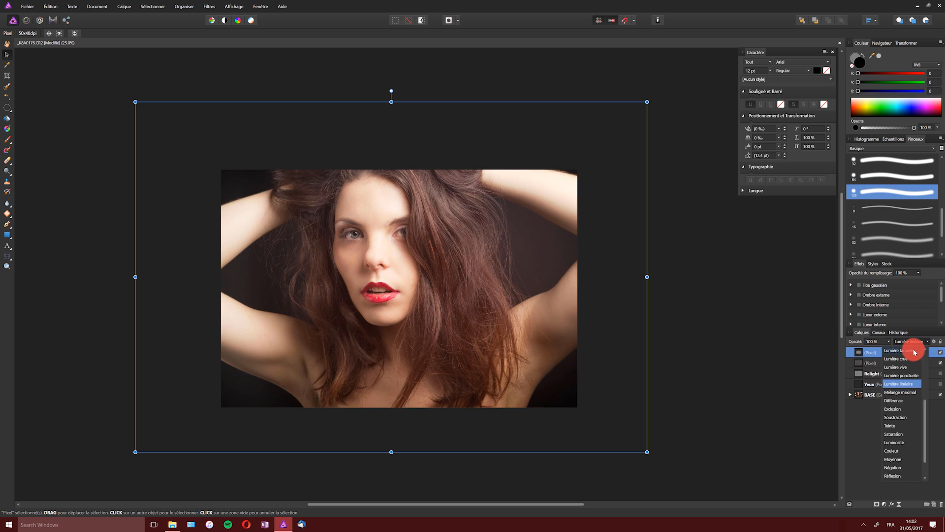
left_click(911, 351)
Step: Fine-tune the vignette layer's position while comparing it hidden and shown, and deselect the layer
mouse_move(553, 264)
left_mouse_down()
mouse_move(538, 252)
mouse_move(502, 277)
mouse_move(546, 290)
mouse_move(561, 271)
mouse_move(549, 292)
mouse_move(558, 281)
left_mouse_up()
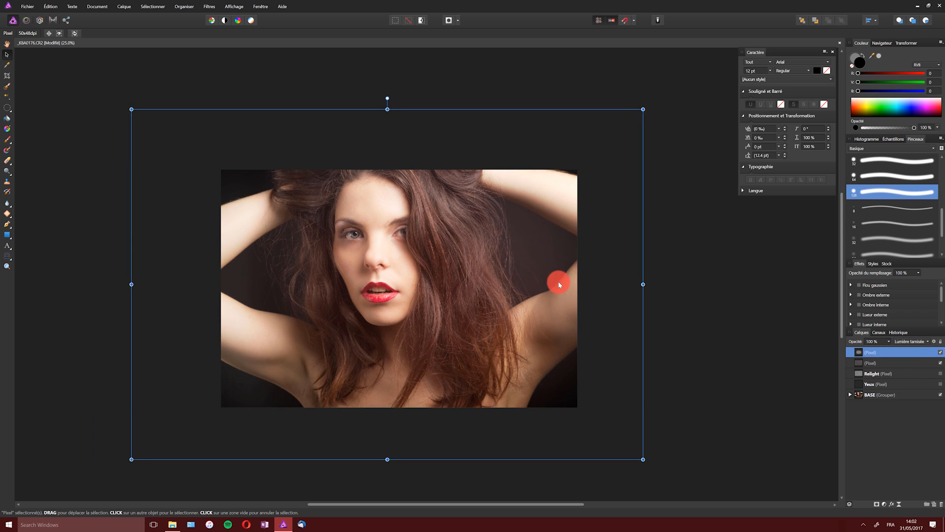
left_click(940, 353)
left_click(941, 353)
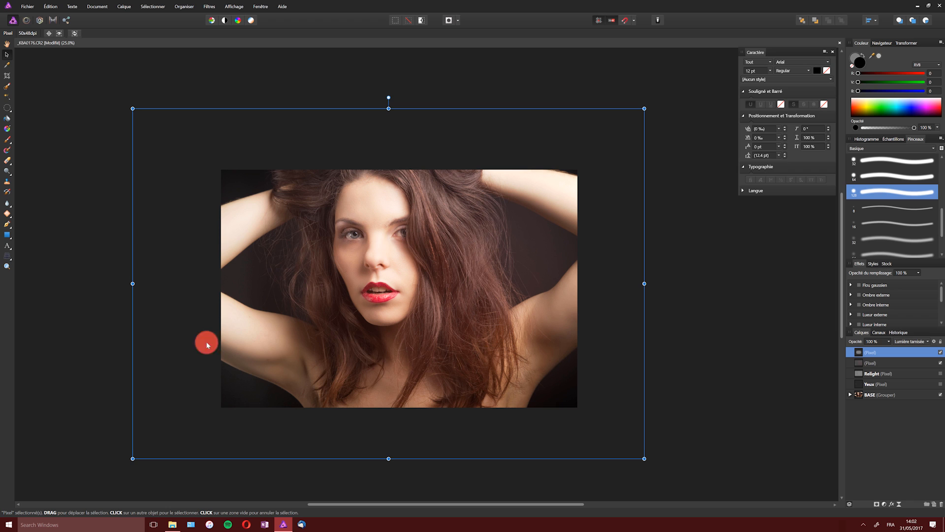
left_click_drag(549, 330, 551, 336)
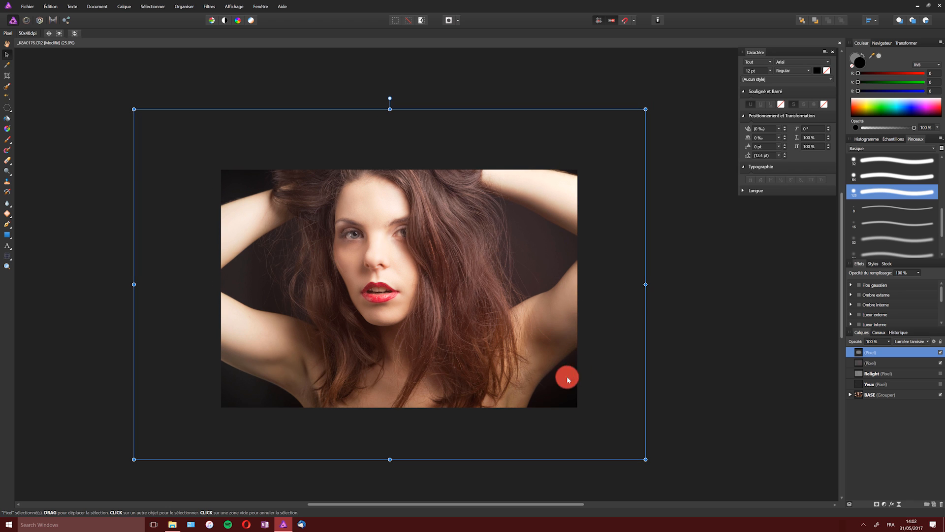
left_click(607, 394)
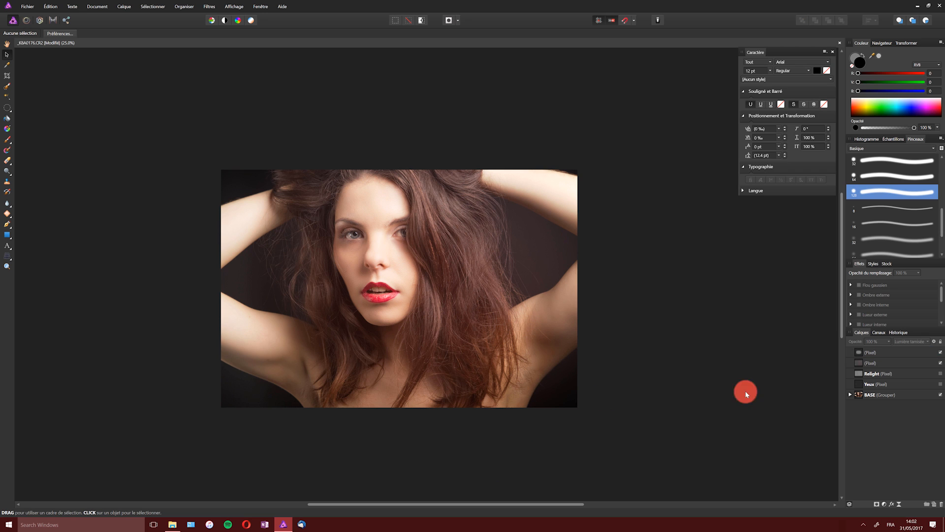
Step: Compare the portrait with the vignette and light leak layers hidden and shown
left_click(941, 353)
left_click(941, 374)
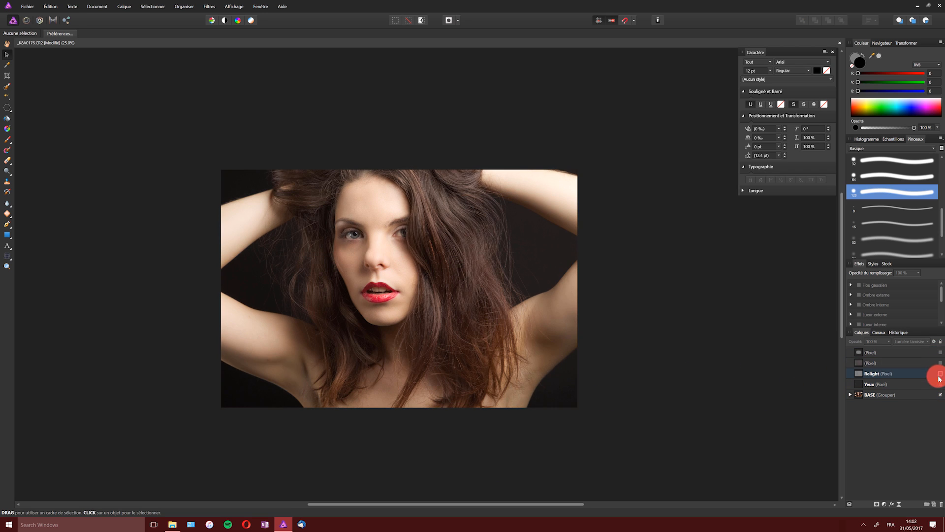
left_click(941, 364)
left_click(940, 353)
left_click(931, 373)
Step: Add a Courbes adjustment above the vignette layer and slightly raise the black point of its Bleu channel
left_click(899, 353)
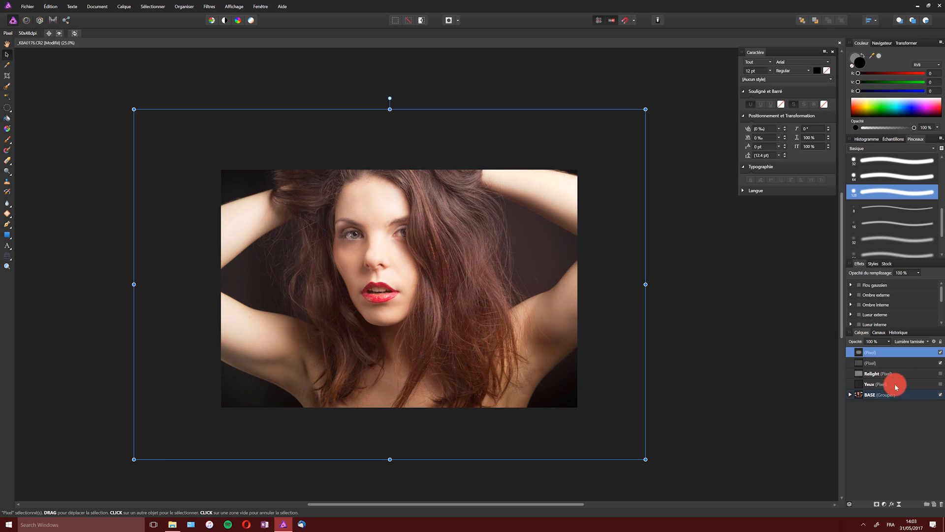
left_click_drag(897, 387, 886, 371)
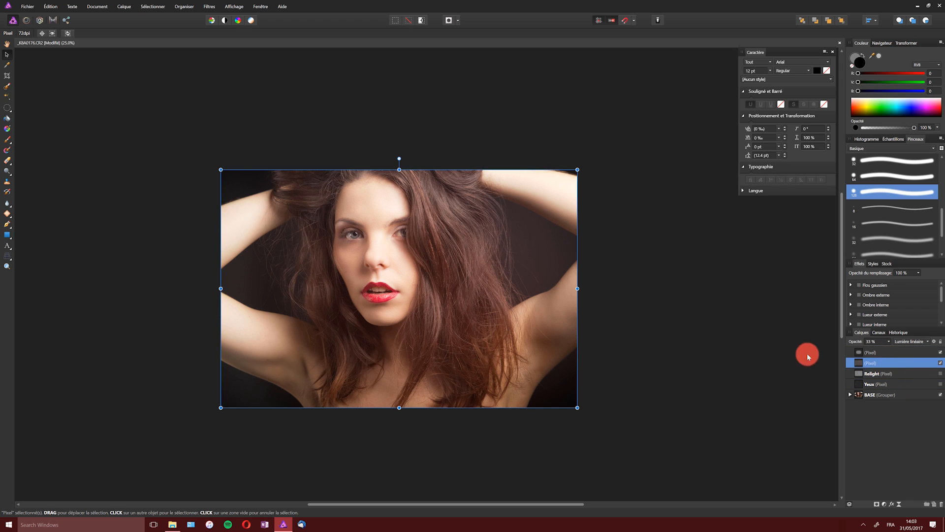
left_click(900, 354)
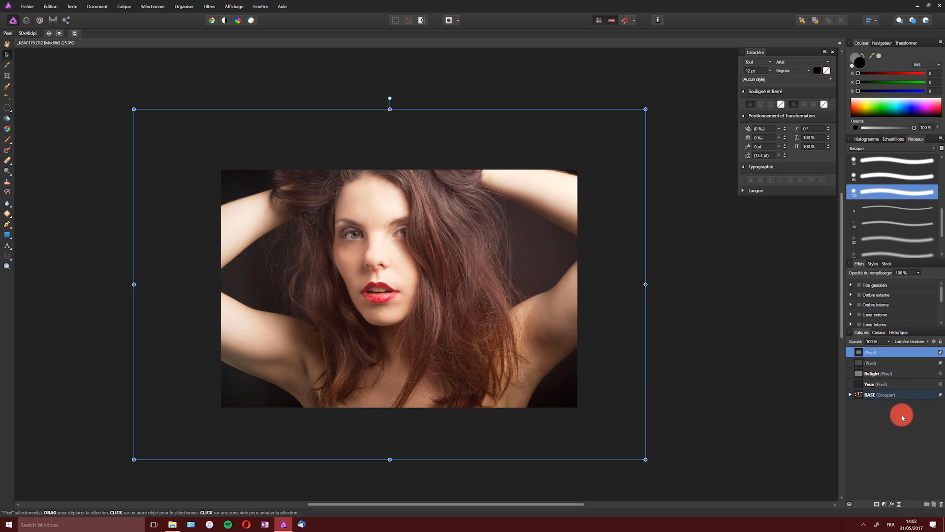
left_click(884, 504)
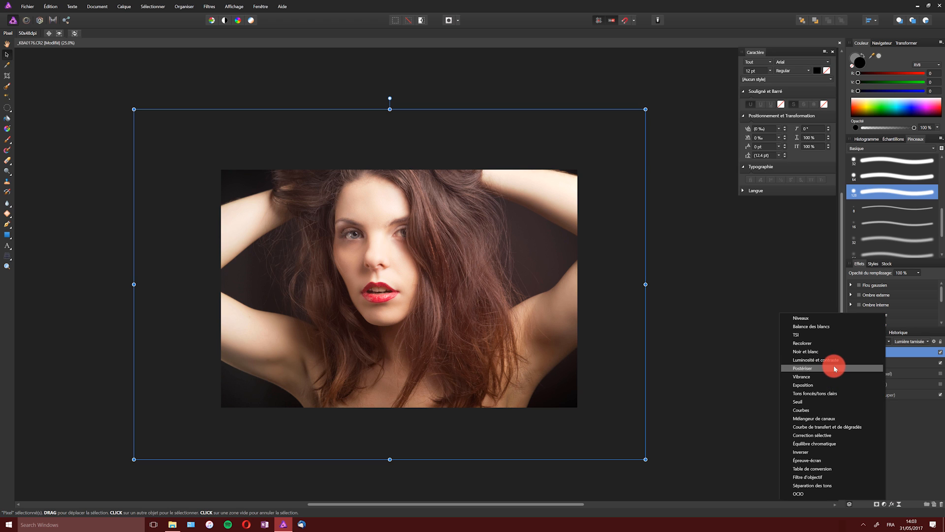
left_click(825, 410)
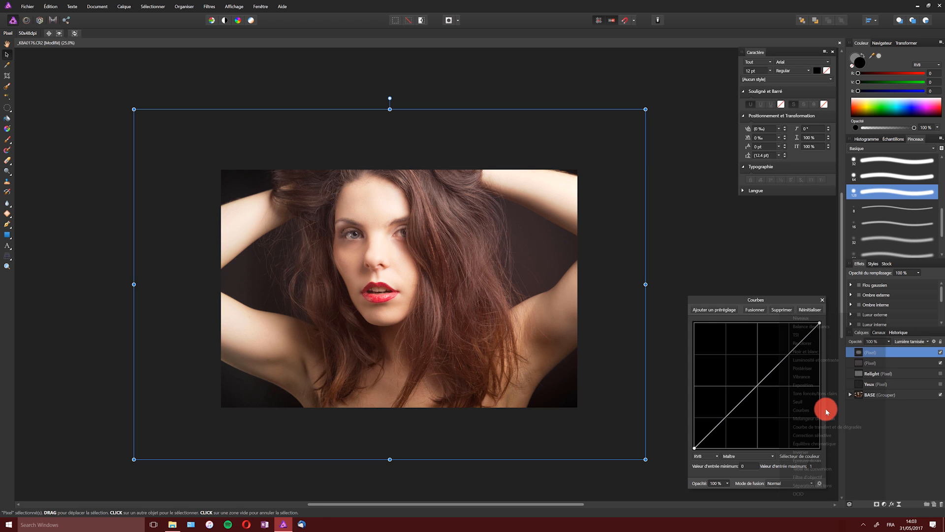
left_click(730, 457)
left_click(727, 487)
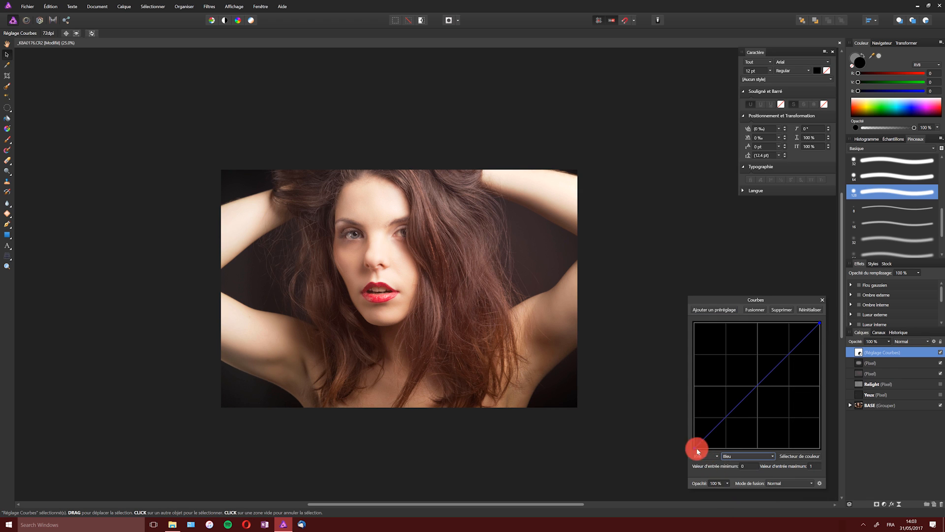
left_click_drag(694, 448, 689, 441)
key("z")
left_click(459, 270)
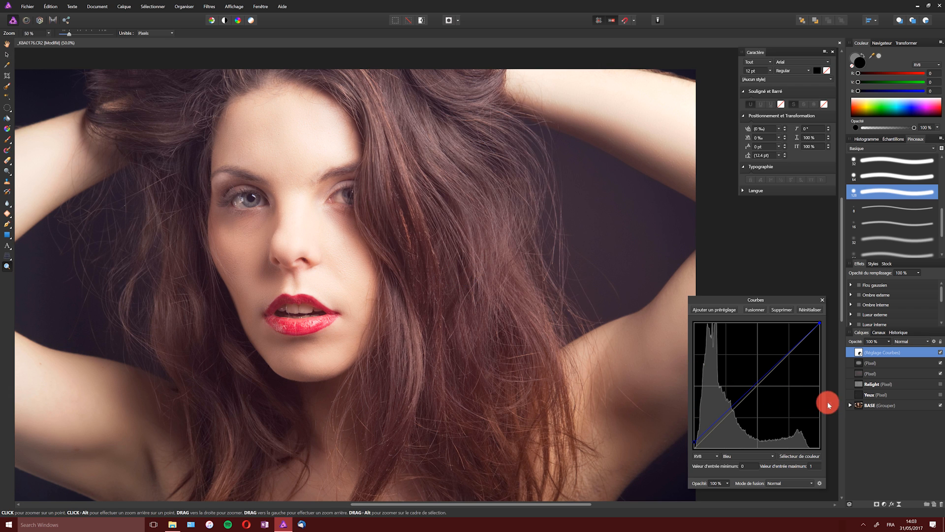
Step: Add a Tons foncés/tons clairs adjustment above the Courbes layer and set Tons clairs to -2 %
left_click(882, 505)
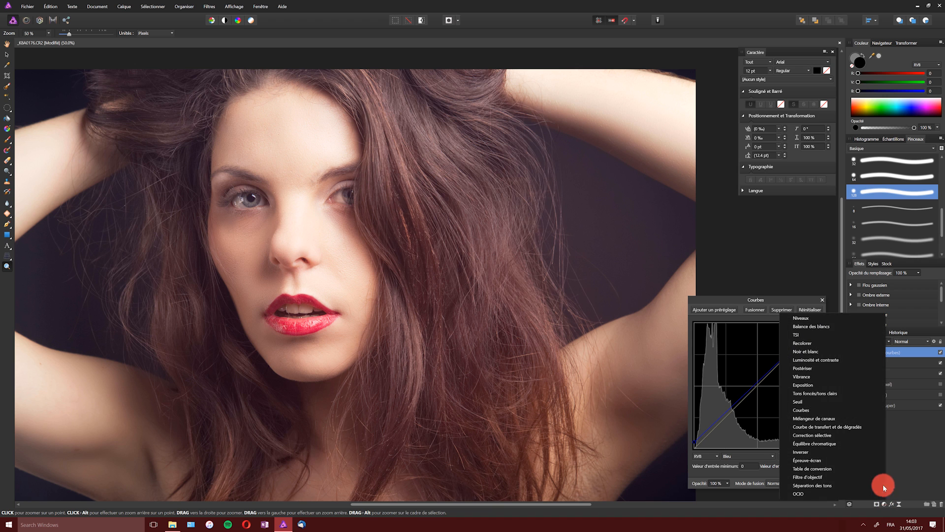
left_click(870, 394)
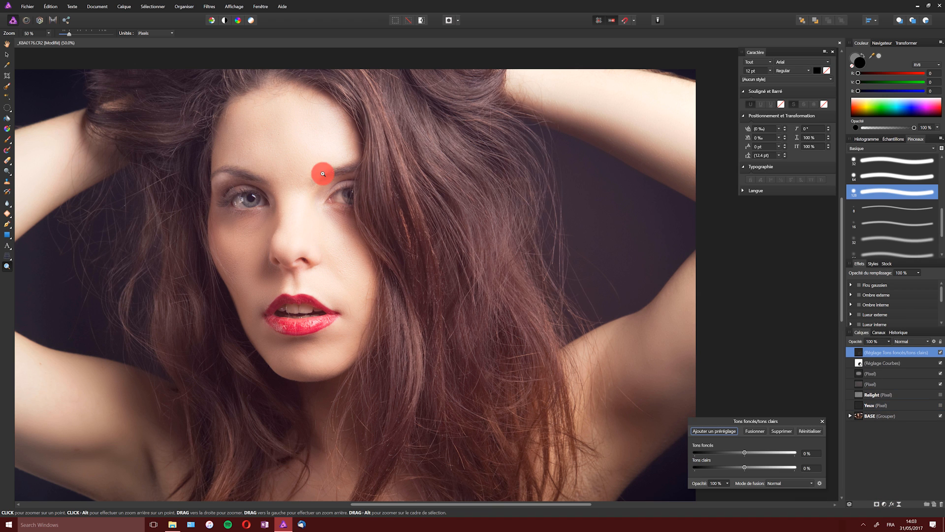
left_click_drag(743, 467, 744, 467)
left_click(810, 470)
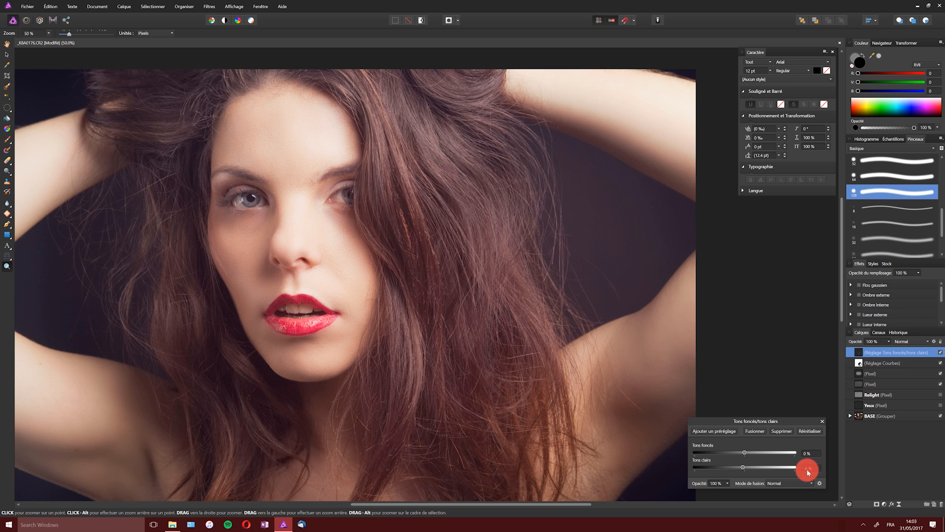
type("-2")
key("Tab")
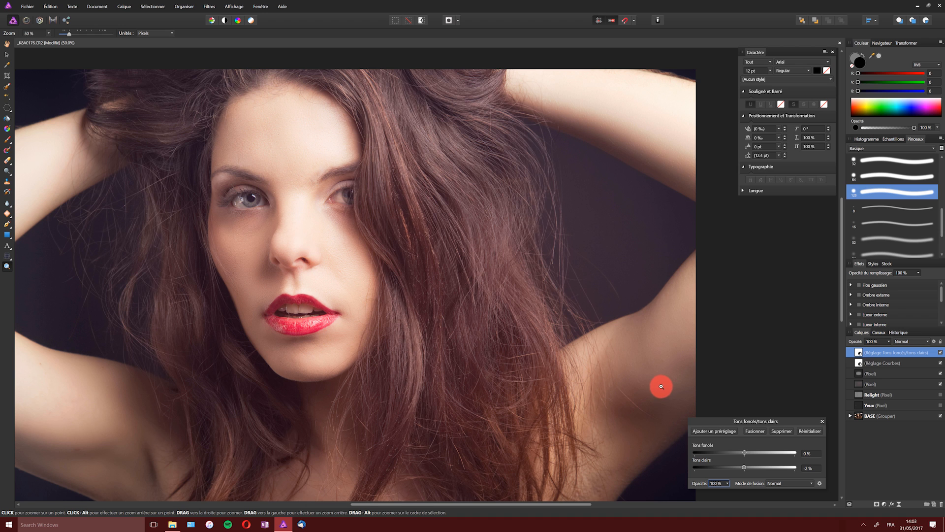
left_click(362, 247, "alt")
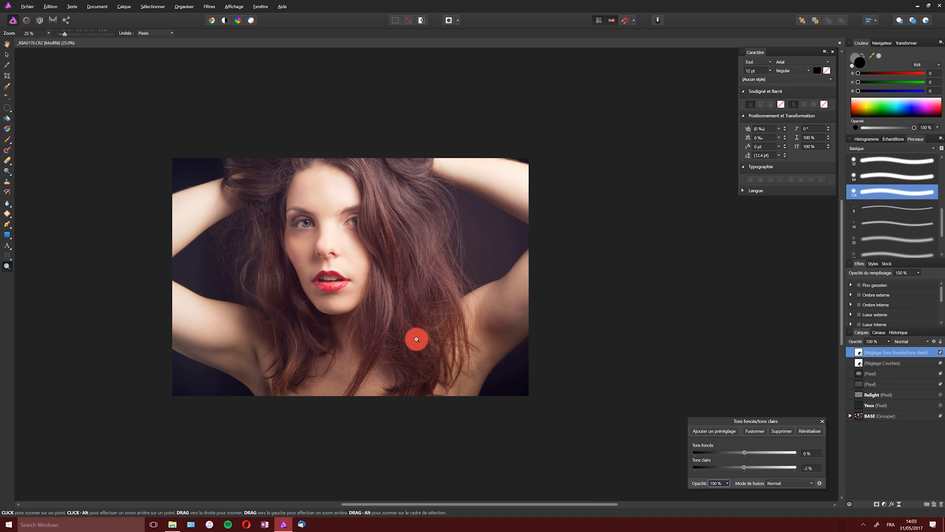
left_click(355, 264)
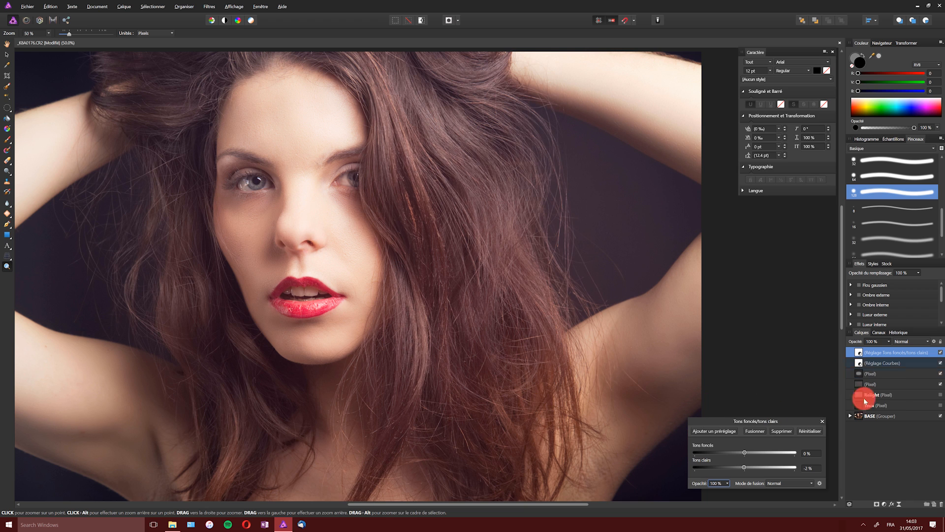
left_click(821, 421)
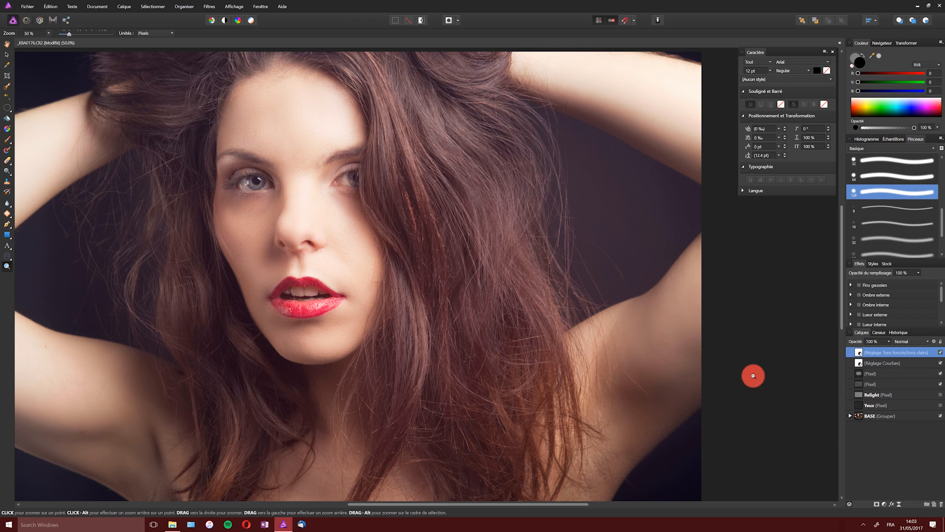
Step: Try a Séparation des tons adjustment with a blue shadow hue of about 235° and some shadow saturation, and delete the layer
left_click(884, 504)
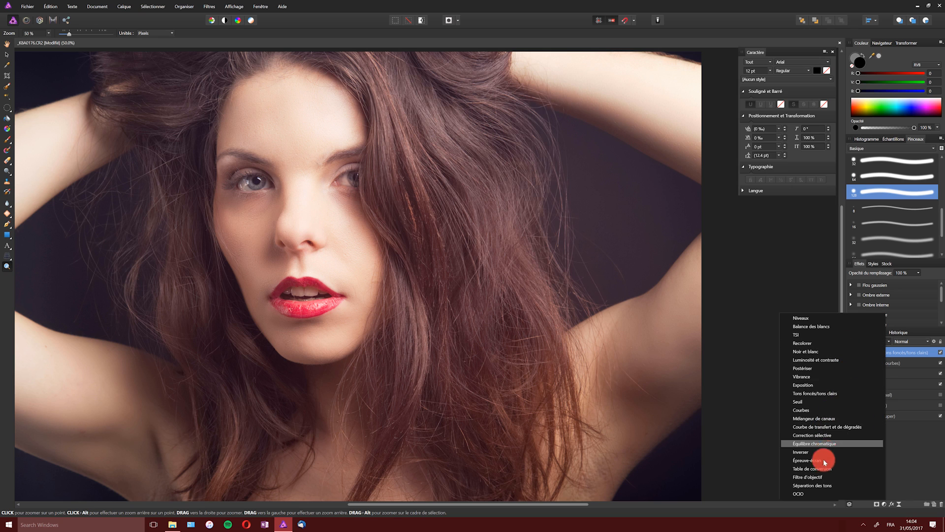
left_click(819, 484)
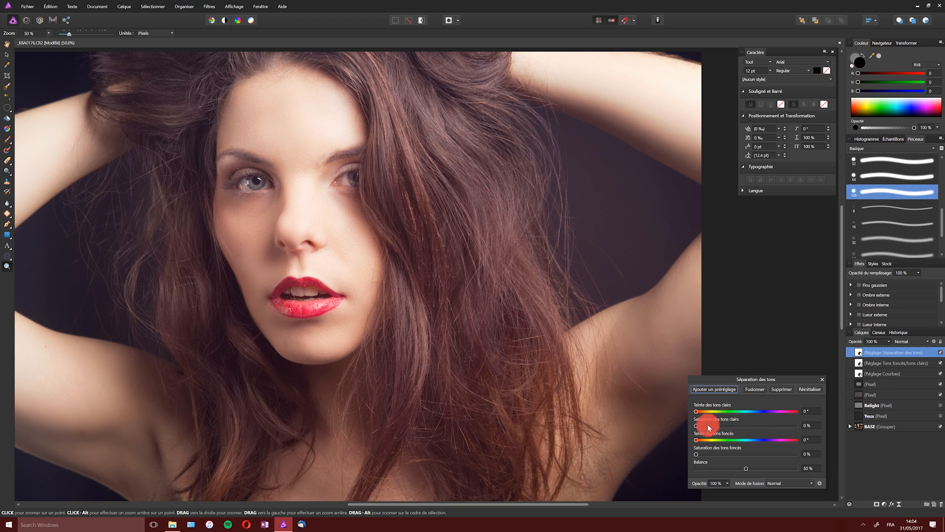
left_click_drag(695, 439, 762, 439)
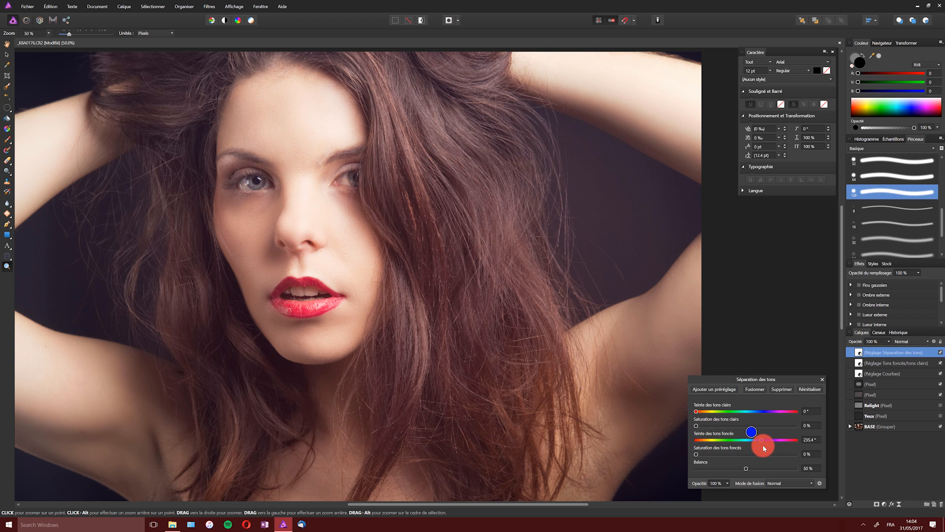
left_click(705, 453)
mouse_move(697, 410)
left_mouse_down()
mouse_move(723, 428)
mouse_move(693, 424)
left_mouse_up()
left_click_drag(906, 351, 940, 505)
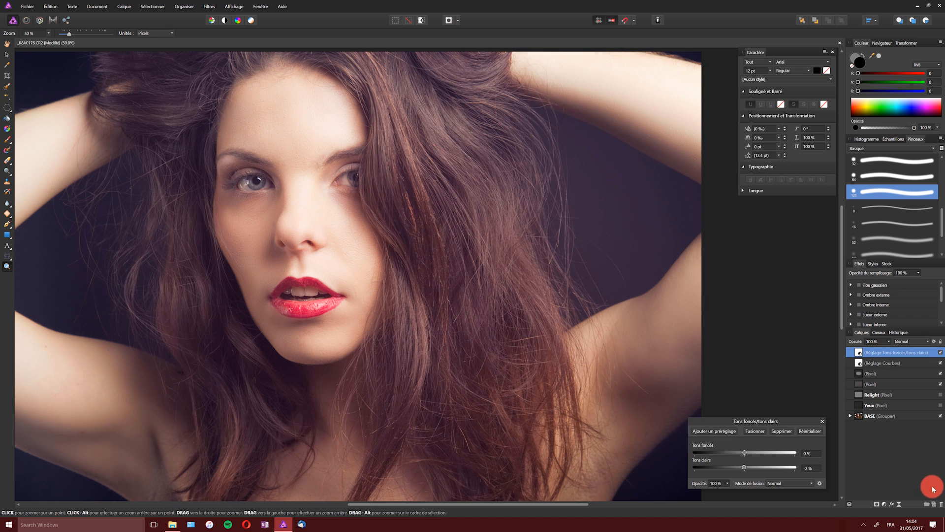
Step: Add a Correction sélective adjustment on top and set Magenta to -3 % for the Magentas range
left_click(883, 504)
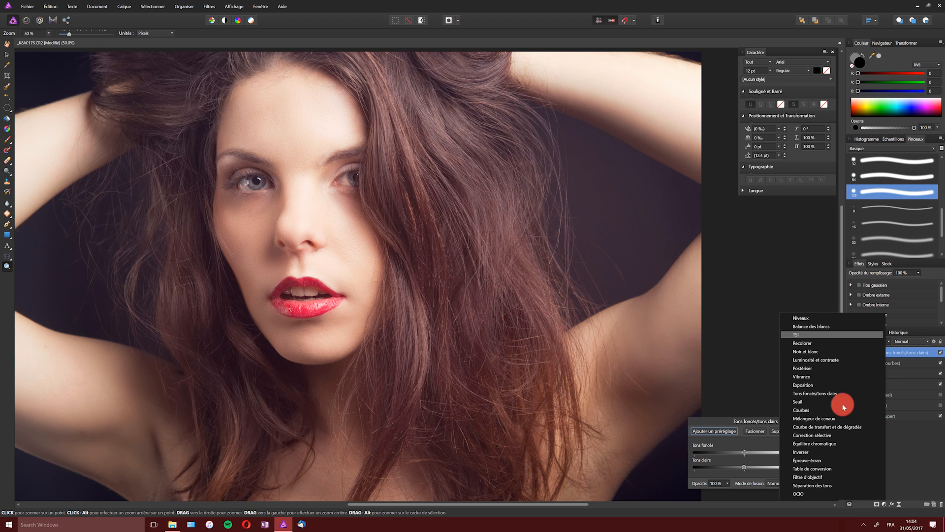
left_click(836, 436)
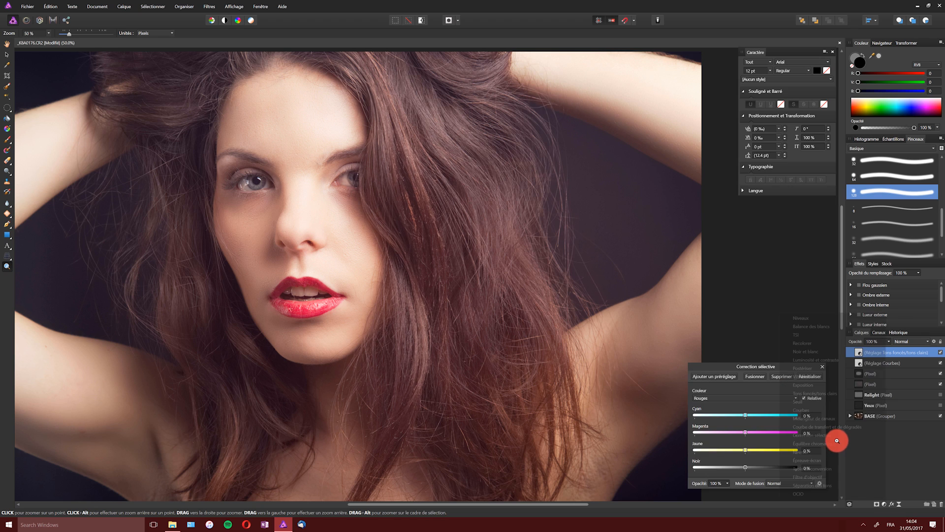
left_click(757, 400)
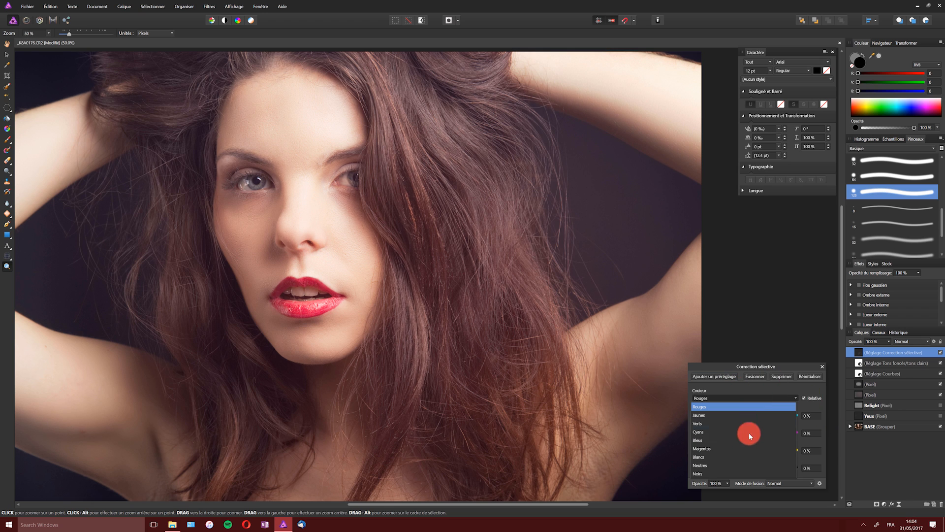
left_click(764, 398)
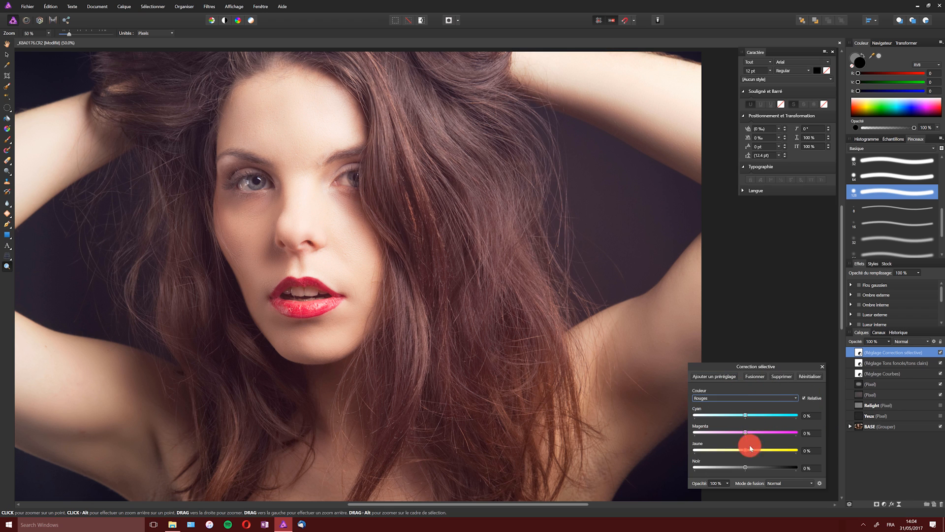
left_click(754, 402)
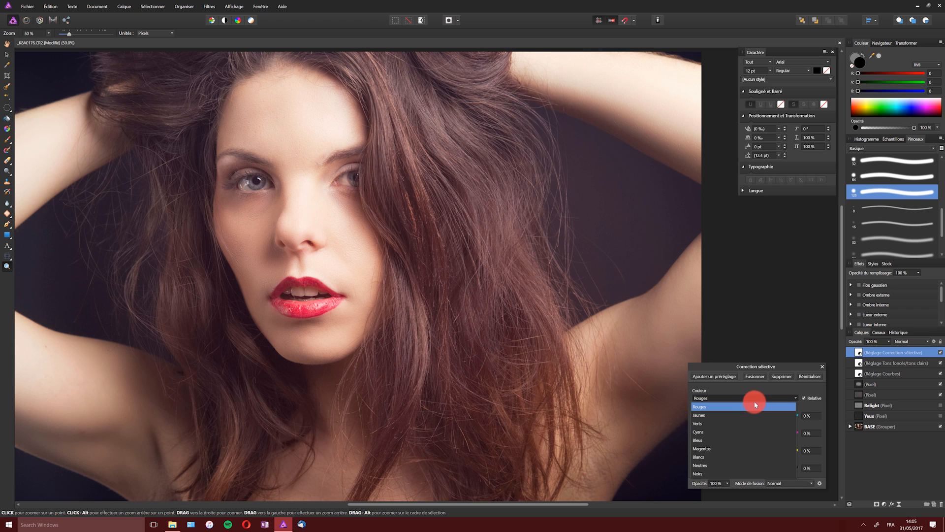
left_click(741, 448)
mouse_move(746, 431)
left_mouse_down()
mouse_move(734, 429)
mouse_move(791, 436)
mouse_move(742, 431)
left_mouse_up()
Step: In the Correction sélective adjustment's Rouges range, raise Cyan to about 41 % and lower Magenta
left_click(753, 399)
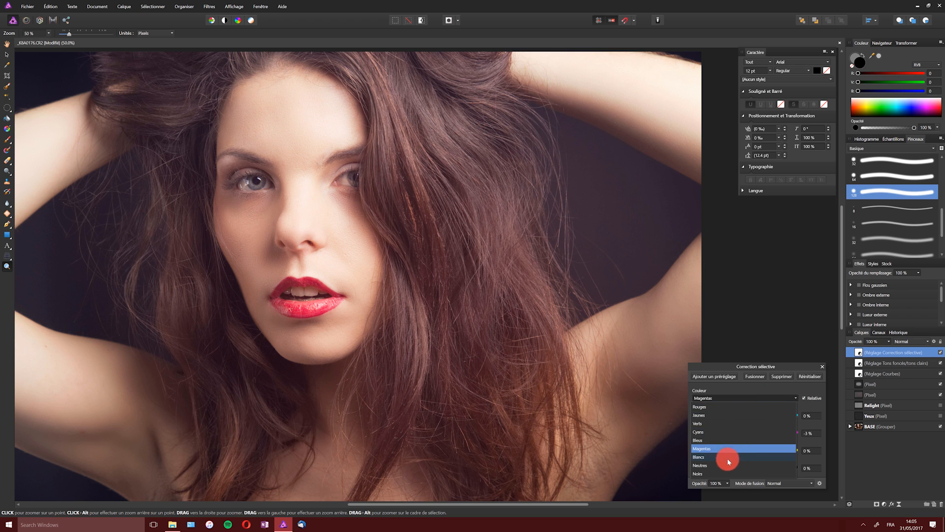
left_click(731, 408)
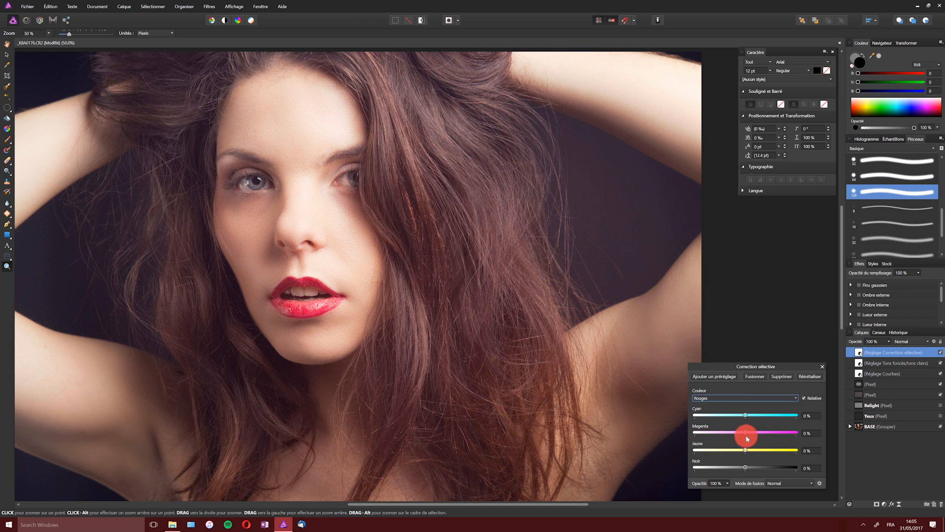
mouse_move(745, 449)
left_mouse_down()
mouse_move(759, 451)
mouse_move(721, 431)
mouse_move(738, 435)
left_mouse_up()
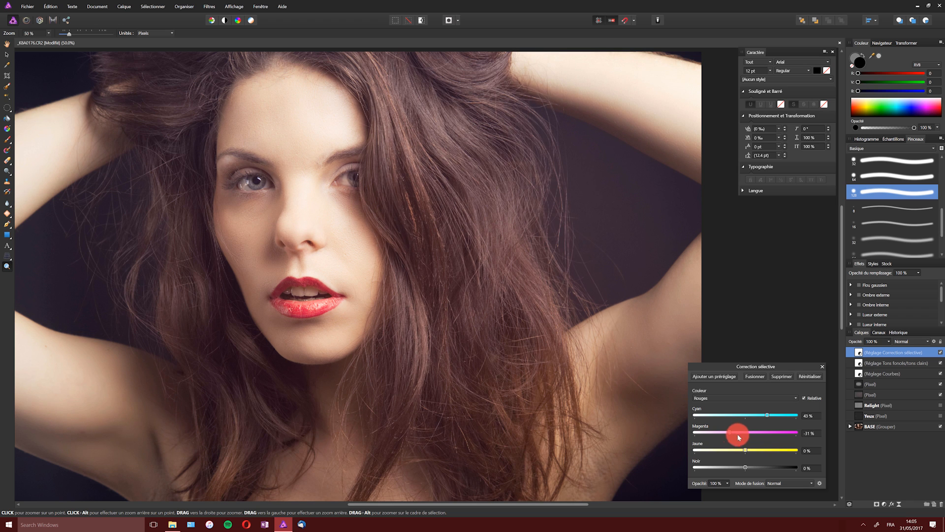
left_click_drag(736, 433, 739, 432)
left_click(822, 366)
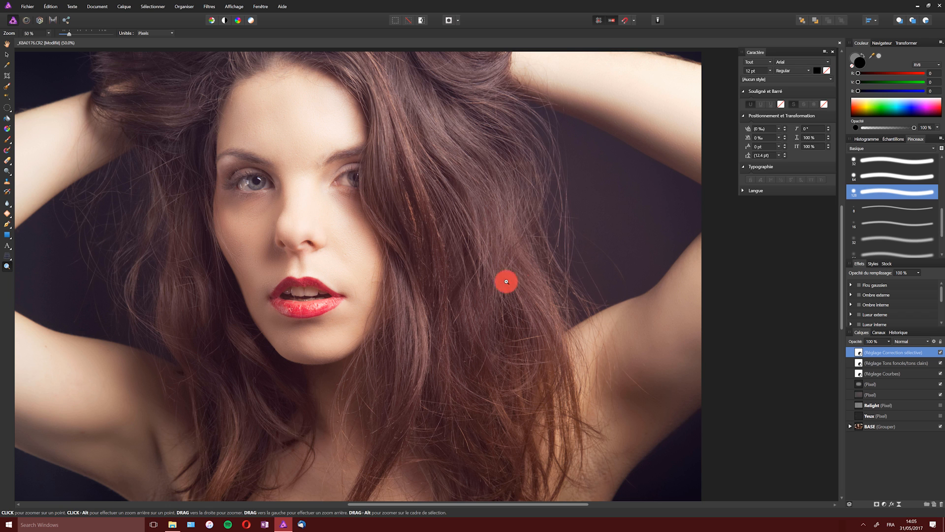
key("v")
left_click(481, 298)
key("z")
left_click(474, 301, "alt")
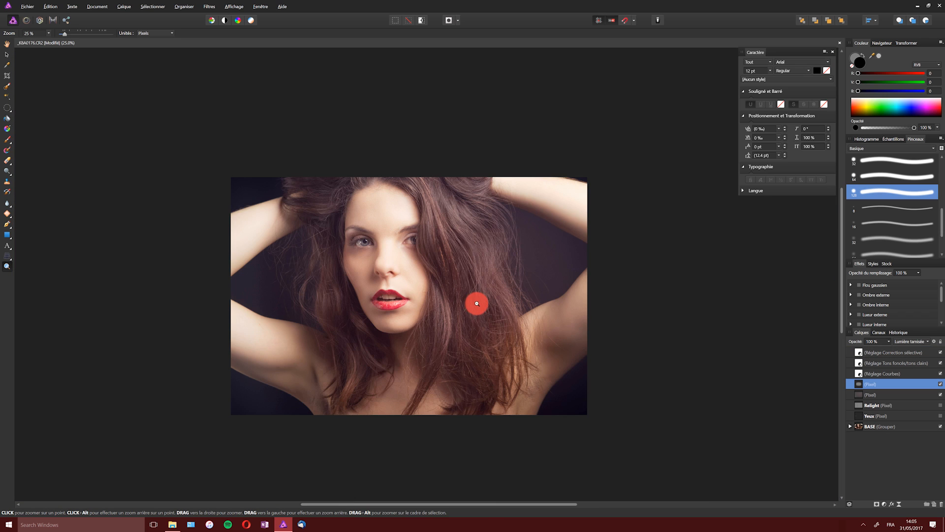
left_click(475, 302)
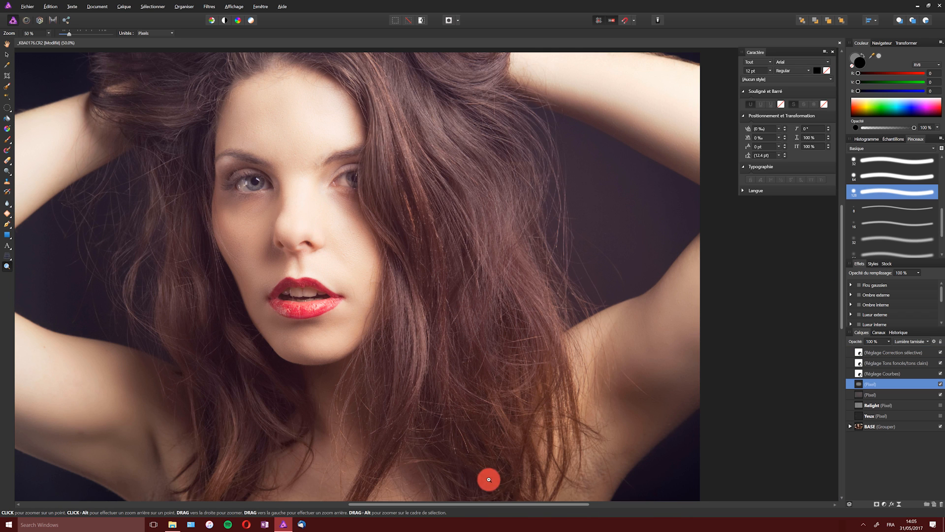
mouse_move(497, 505)
left_mouse_down()
mouse_move(451, 504)
mouse_move(512, 503)
left_mouse_up()
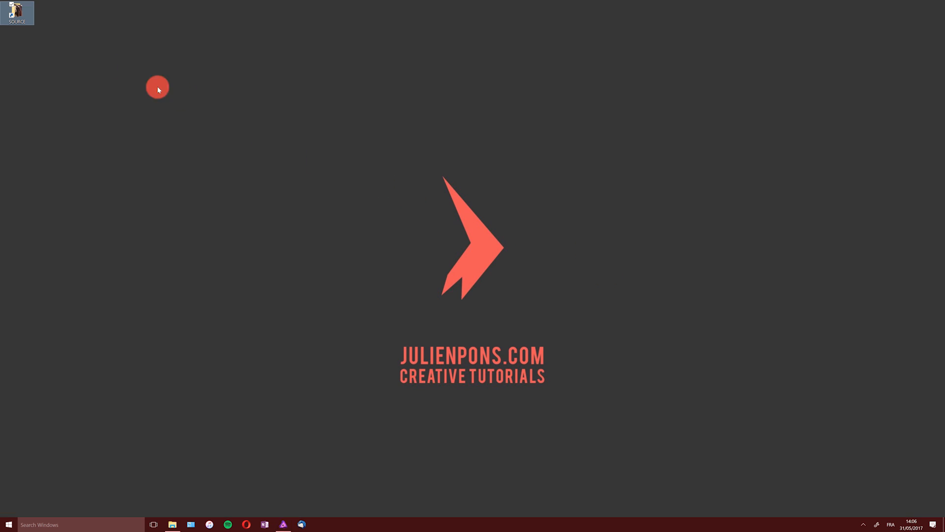
Step: Open the finished .afphoto portrait from the SOURCE folder on the desktop and put the folder window away
double_click(17, 11)
double_click(221, 128)
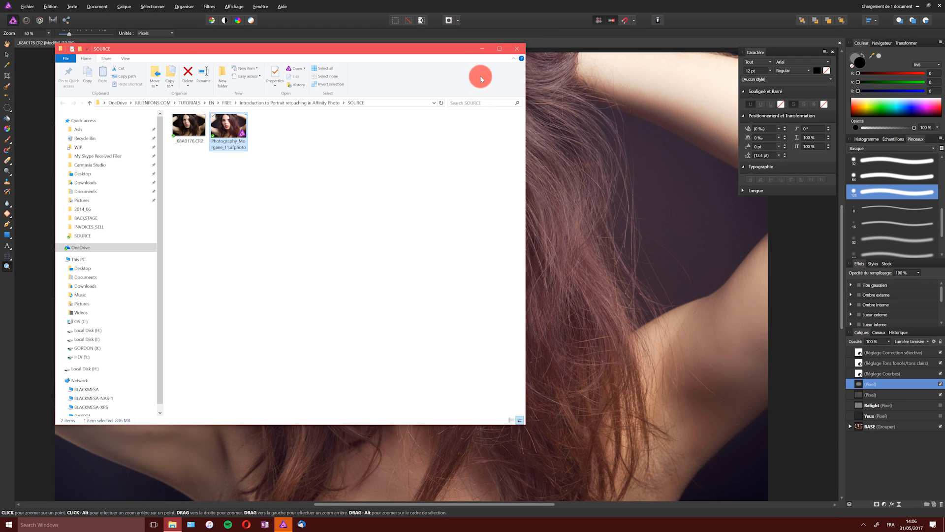
left_click(483, 48)
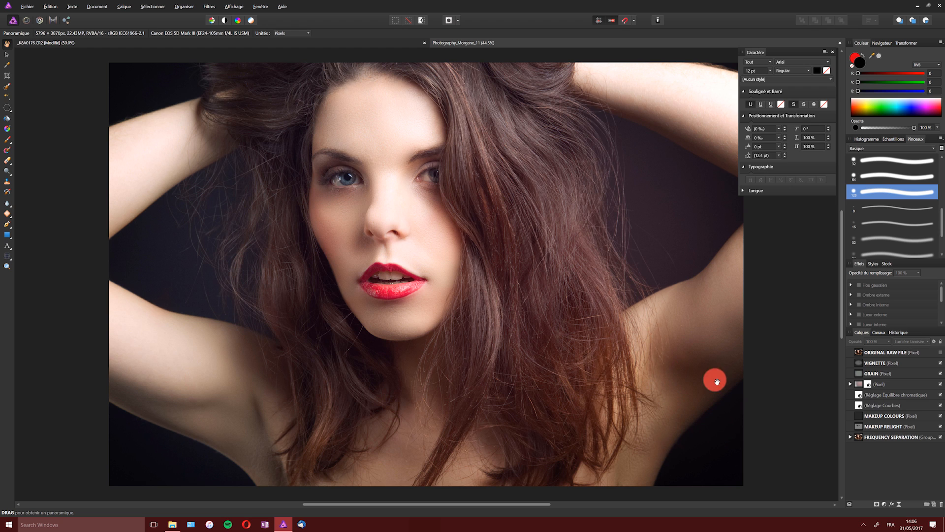
Step: Compare the face in the finished portrait at 100 % with the working _K8A0176.CR2 document at 75 %
double_click(7, 266)
left_click_drag(842, 303, 846, 283)
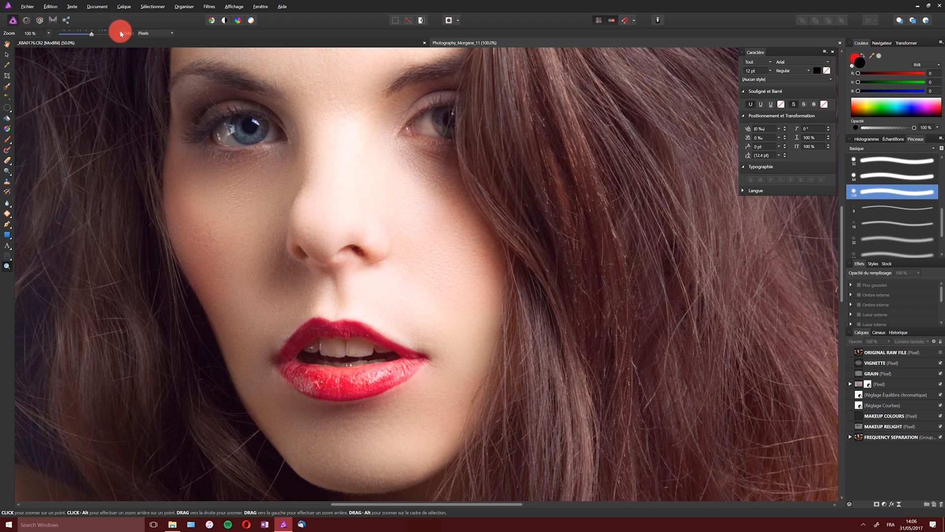
left_click(377, 45)
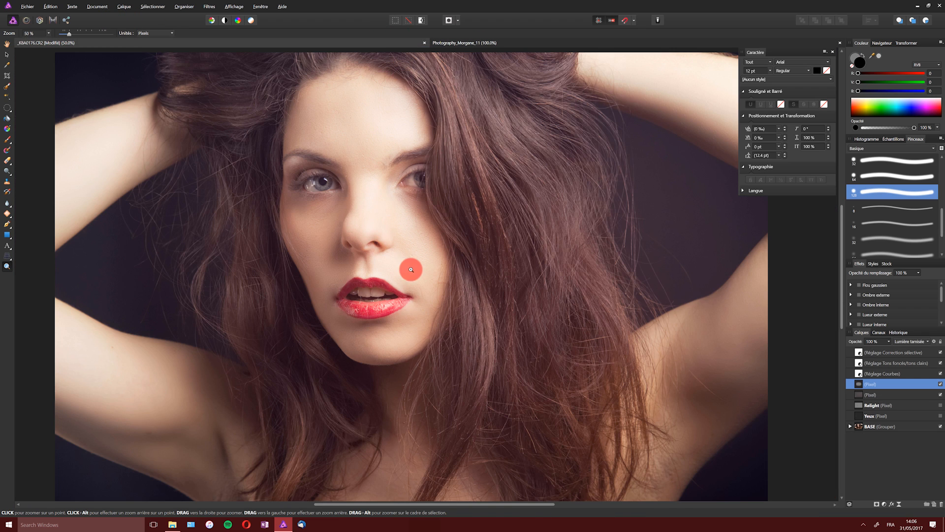
left_click(416, 266)
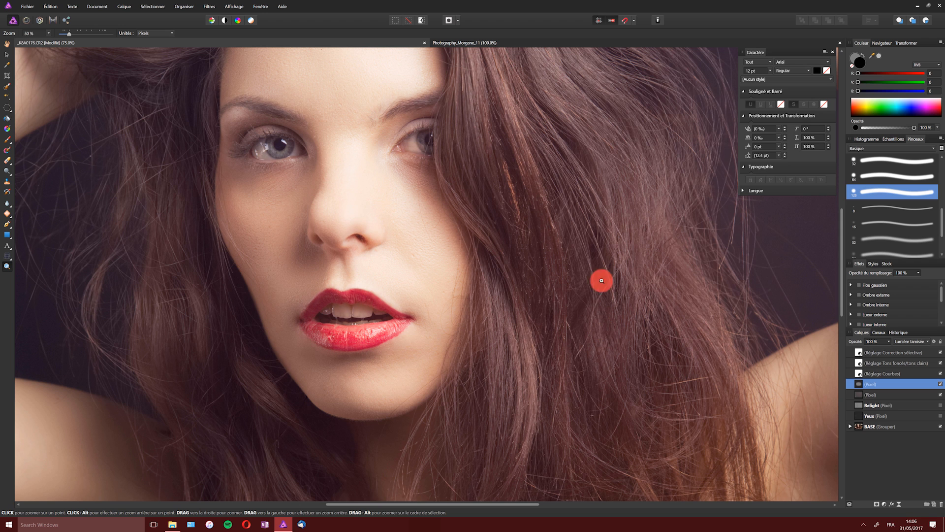
left_click(508, 43)
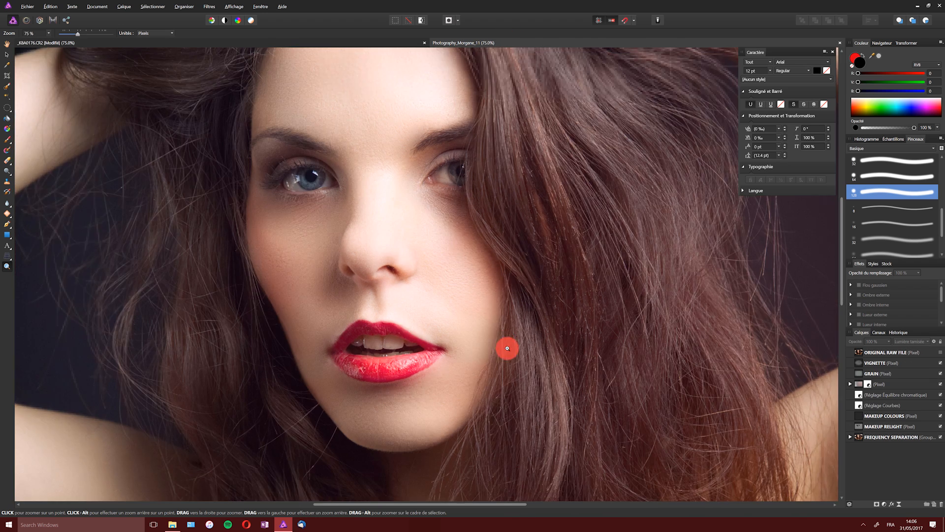
Step: Examine the finished portrait as a whole at 15 % and close up at 75 %
left_click(492, 332, "alt")
left_click(508, 327, "alt")
left_click(510, 336, "alt")
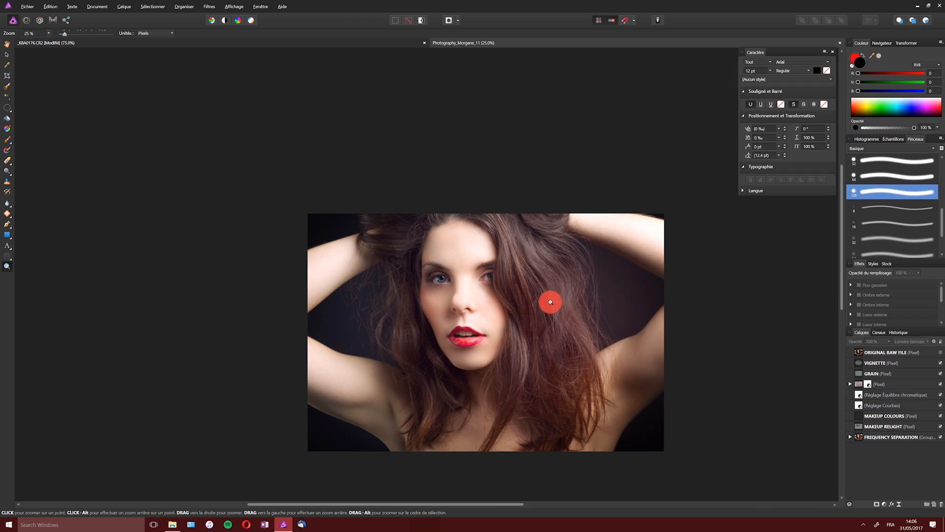
left_click(449, 209, "alt")
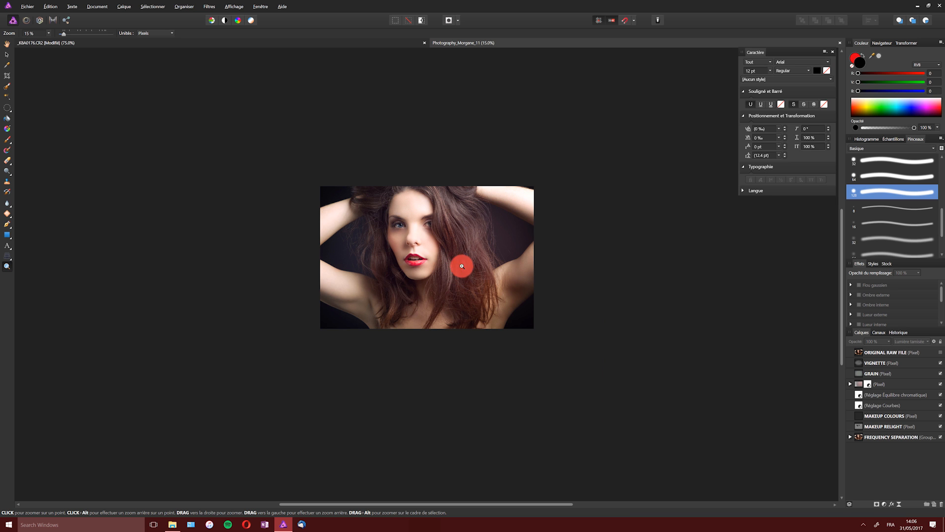
left_click(453, 252)
left_click(455, 251)
left_click(456, 253)
left_click(457, 257)
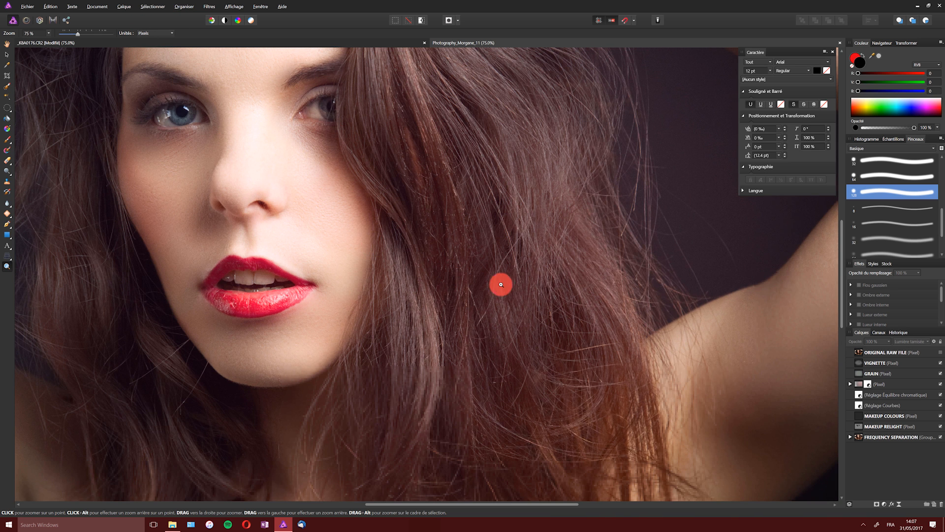
Step: Switch between the finished and working portraits at 75 % to compare them, and return to _K8A0176.CR2 at 50 %
left_click(471, 45)
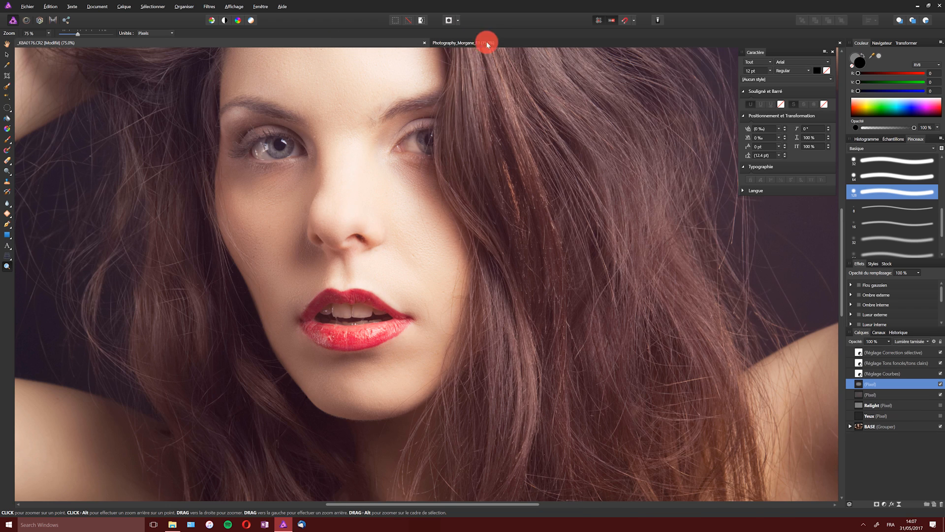
left_click(488, 45)
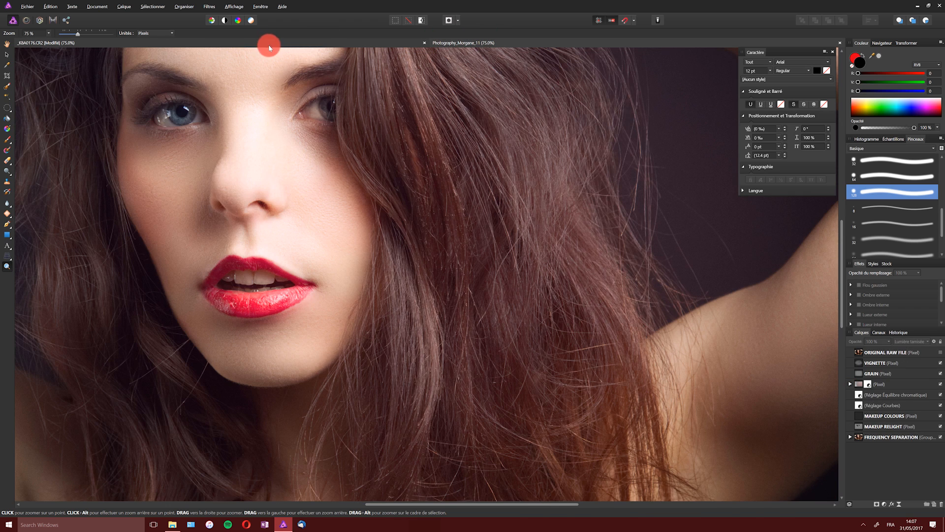
left_click(268, 44)
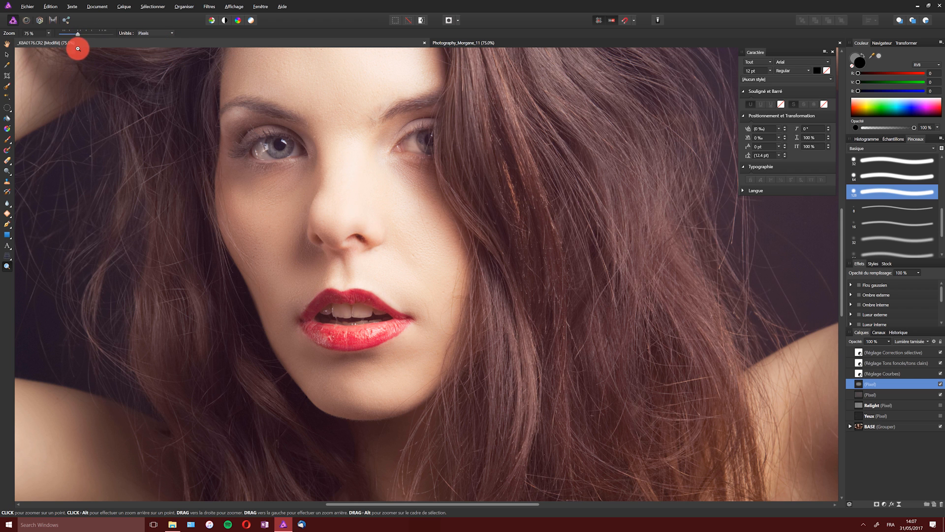
left_click(497, 275, "alt")
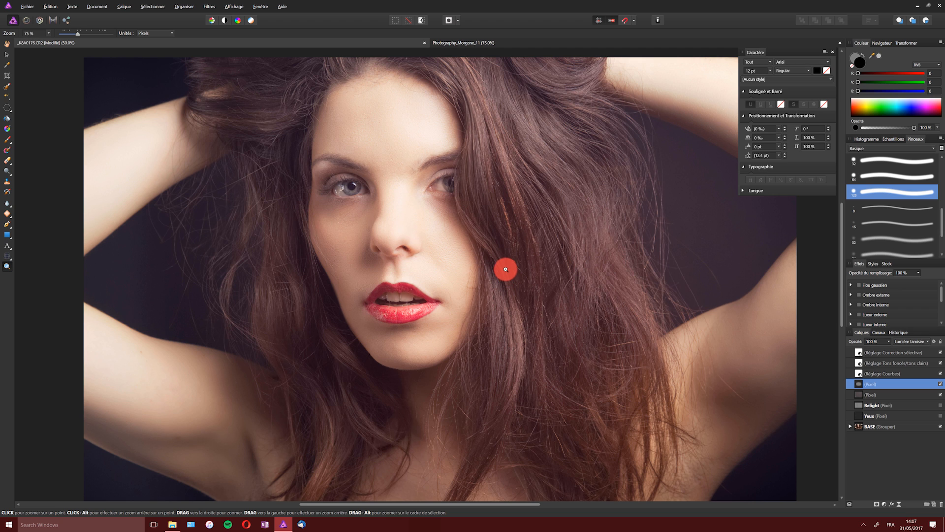